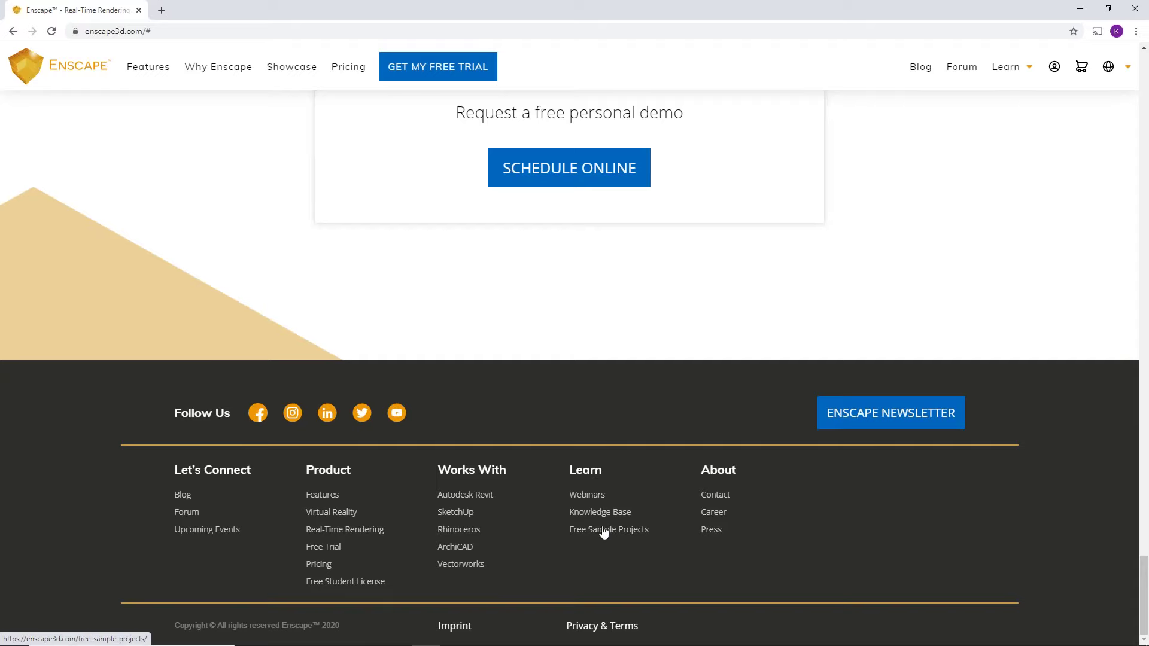
- Open the Free Sample Projects page from the site footer and browse the free Revit files
{"action": "left_click", "coordinate": [604, 532]}
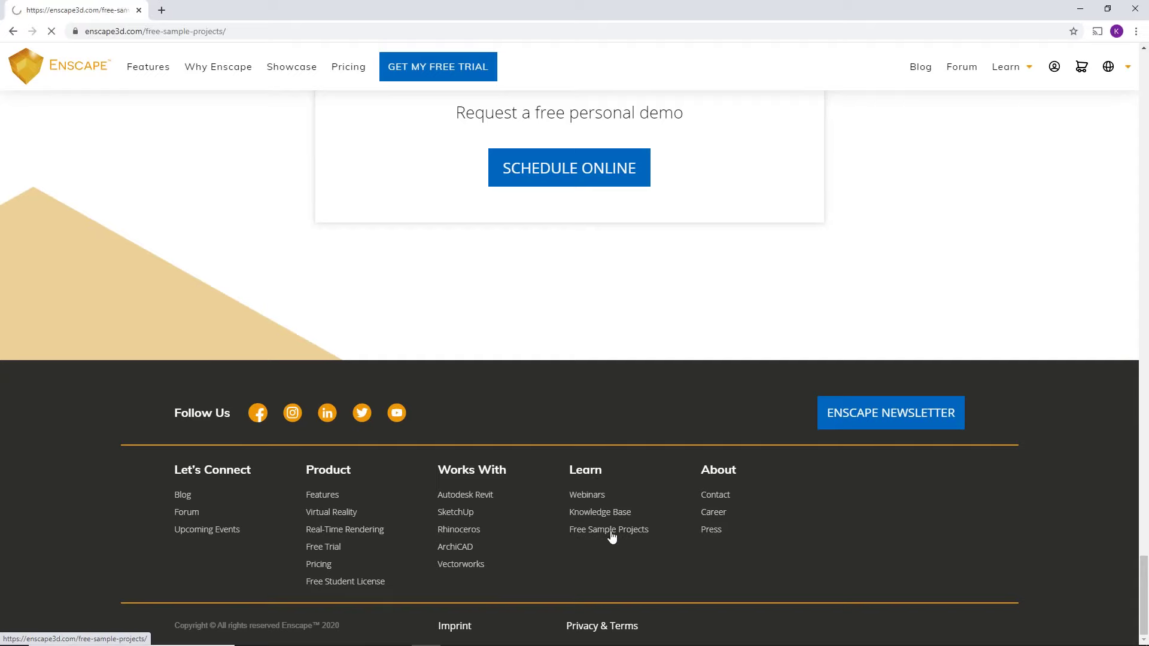
{"action": "scroll", "coordinate": [616, 512], "scroll_direction": "down", "scroll_amount": 6}
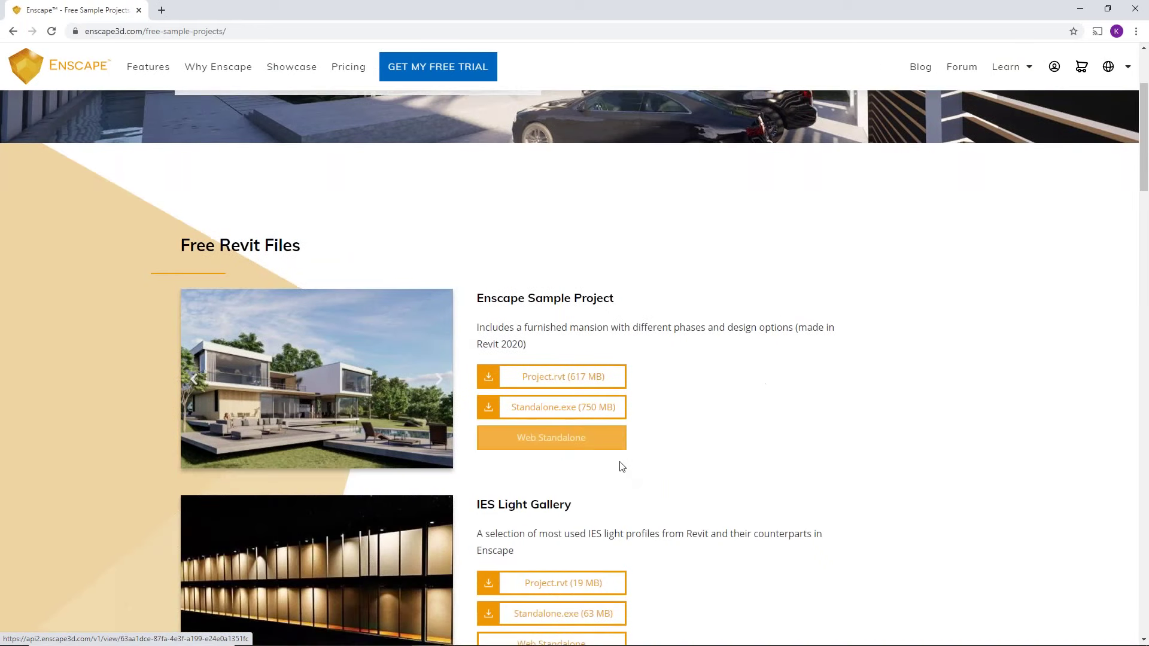
{"action": "scroll", "coordinate": [414, 352], "scroll_direction": "up", "scroll_amount": 1}
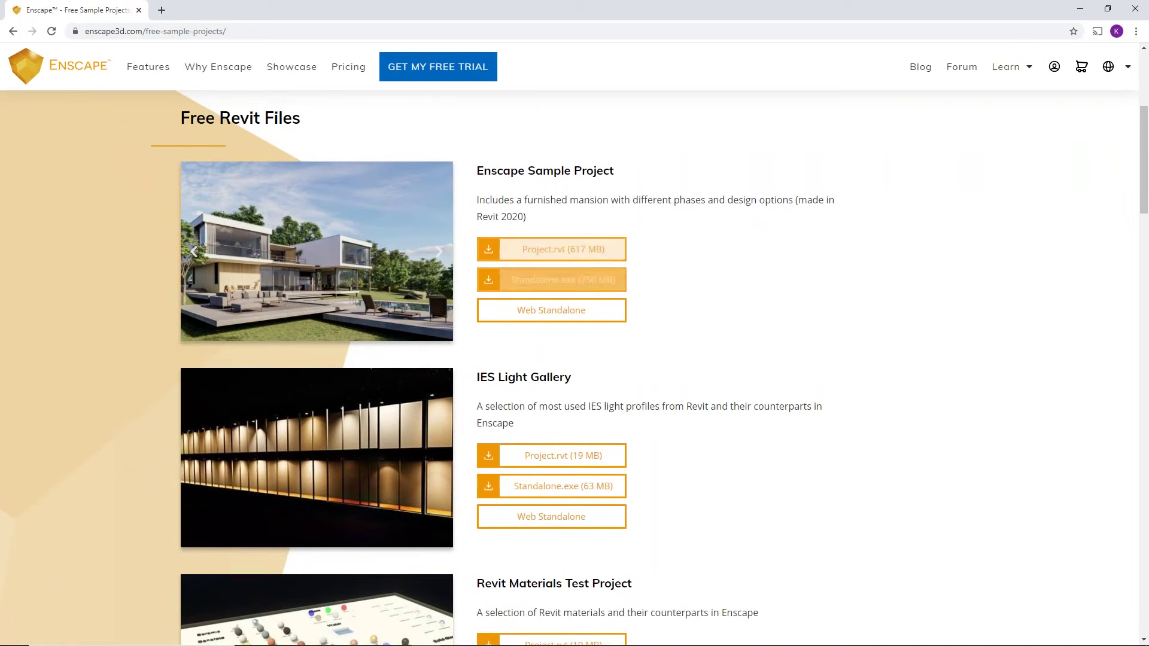
- Switch to Revit, bring the villa into the centre of the 3D view, and place Revit beside the Enscape render window
{"action": "left_click", "coordinate": [1076, 12]}
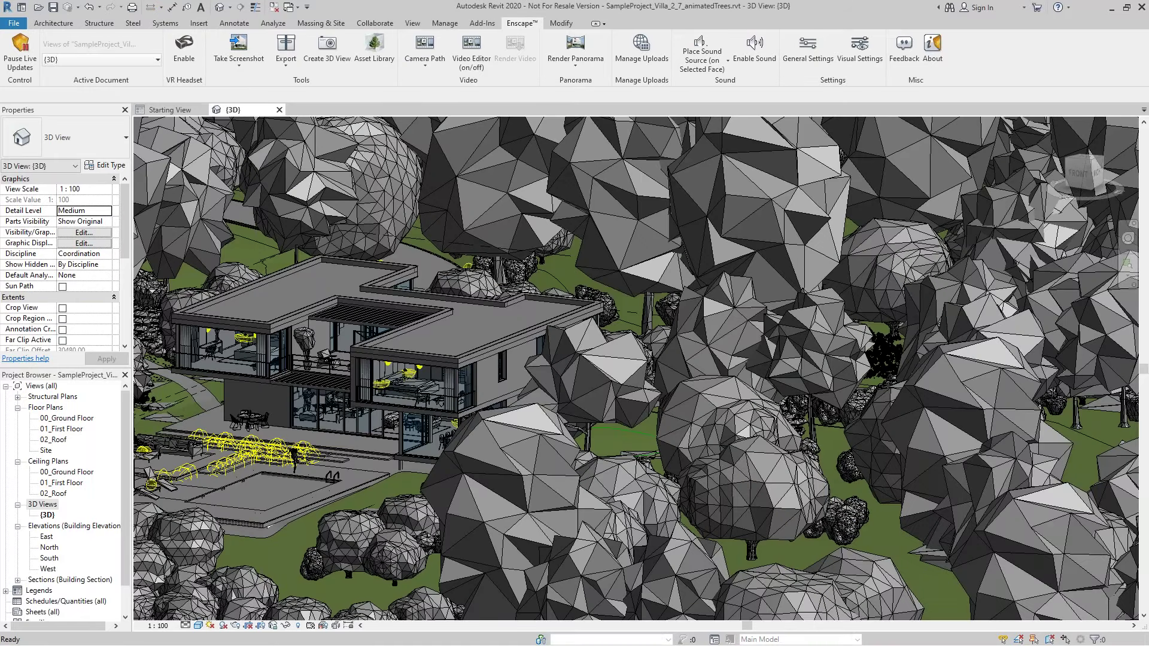
{"action": "middle_click_drag", "start_coordinate": [402, 363], "coordinate": [704, 351]}
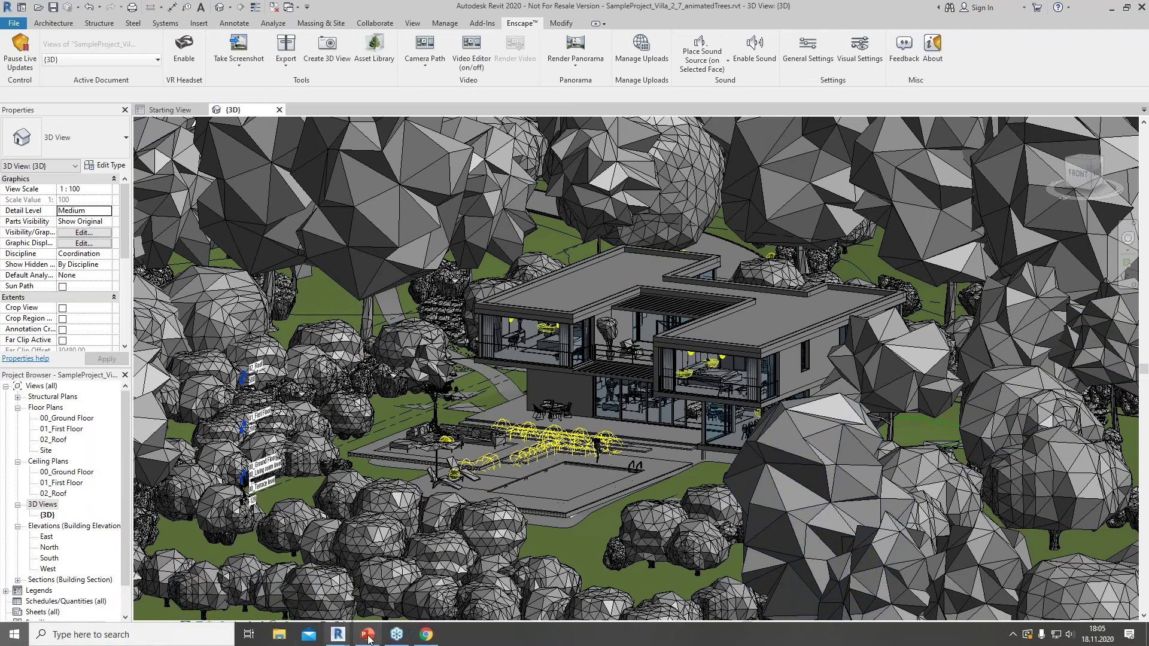
{"action": "key", "text": "super"}
{"action": "left_click", "coordinate": [400, 586]}
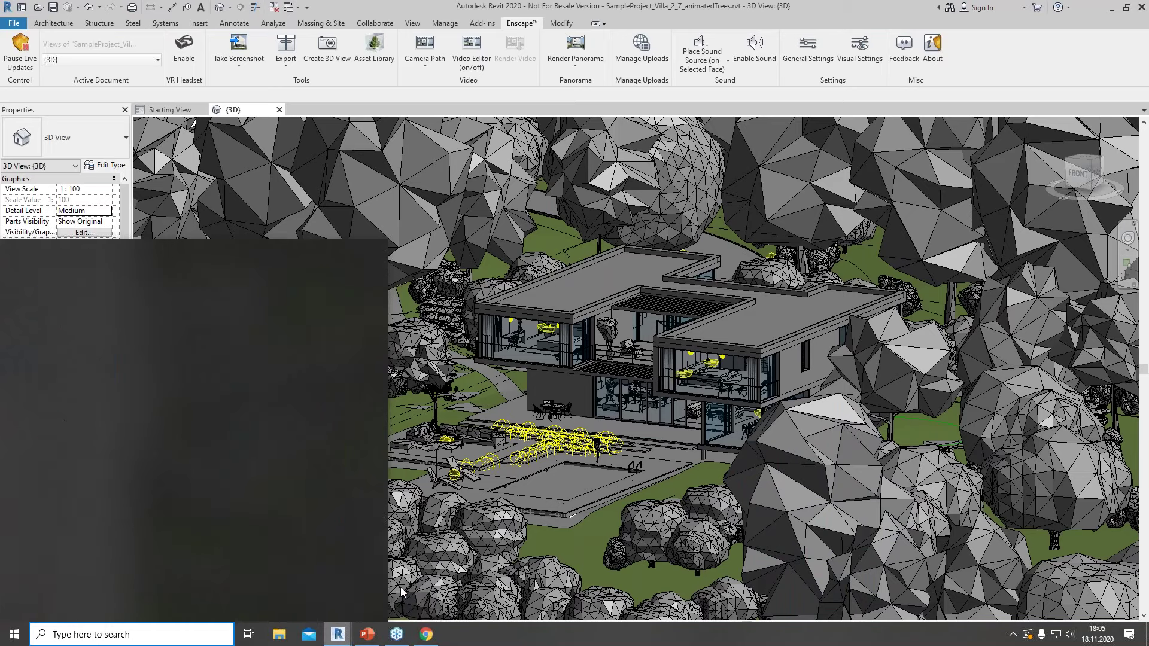
{"action": "left_click", "coordinate": [366, 7]}
{"action": "key", "text": "super+Left"}
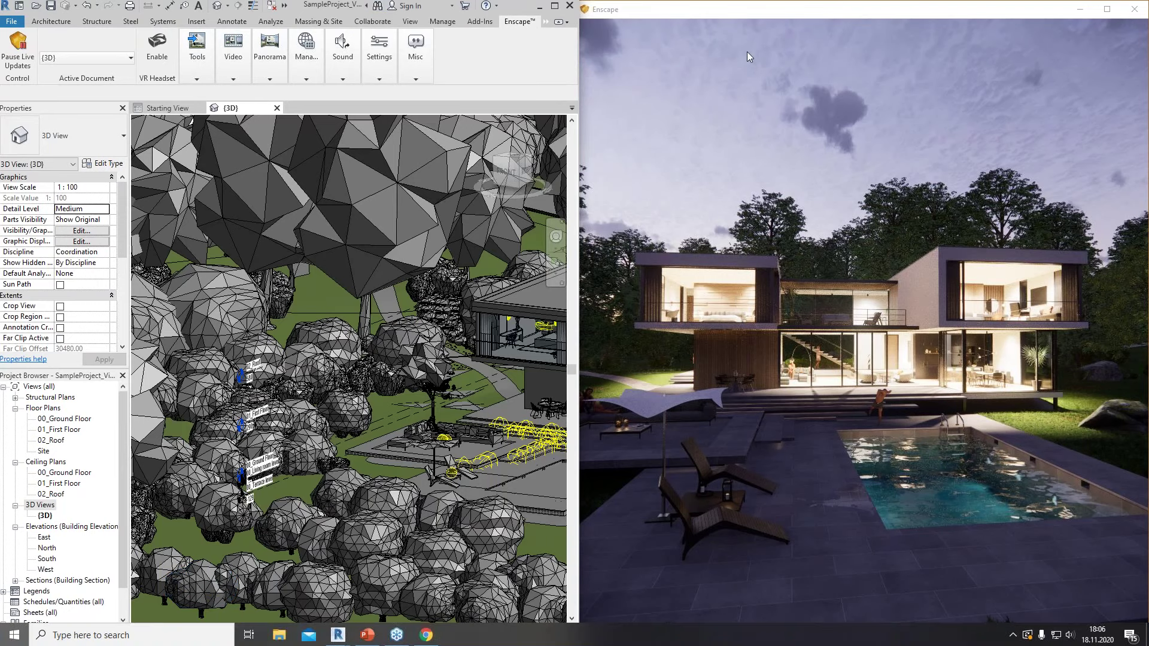
- Fly out to an aerial view of the villa in the render window and change the time of day to daylight
{"action": "key", "text": "d"}
{"action": "left_click_drag", "start_coordinate": [750, 56], "coordinate": [710, 90]}
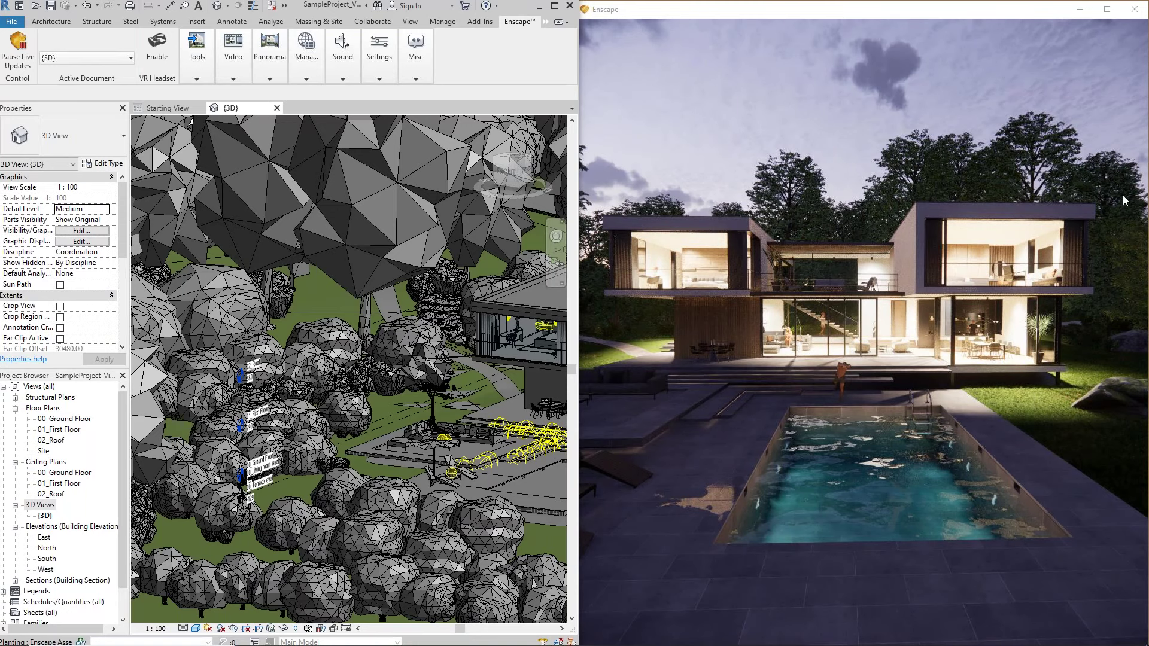
{"action": "right_click_drag", "start_coordinate": [710, 90], "coordinate": [562, 93]}
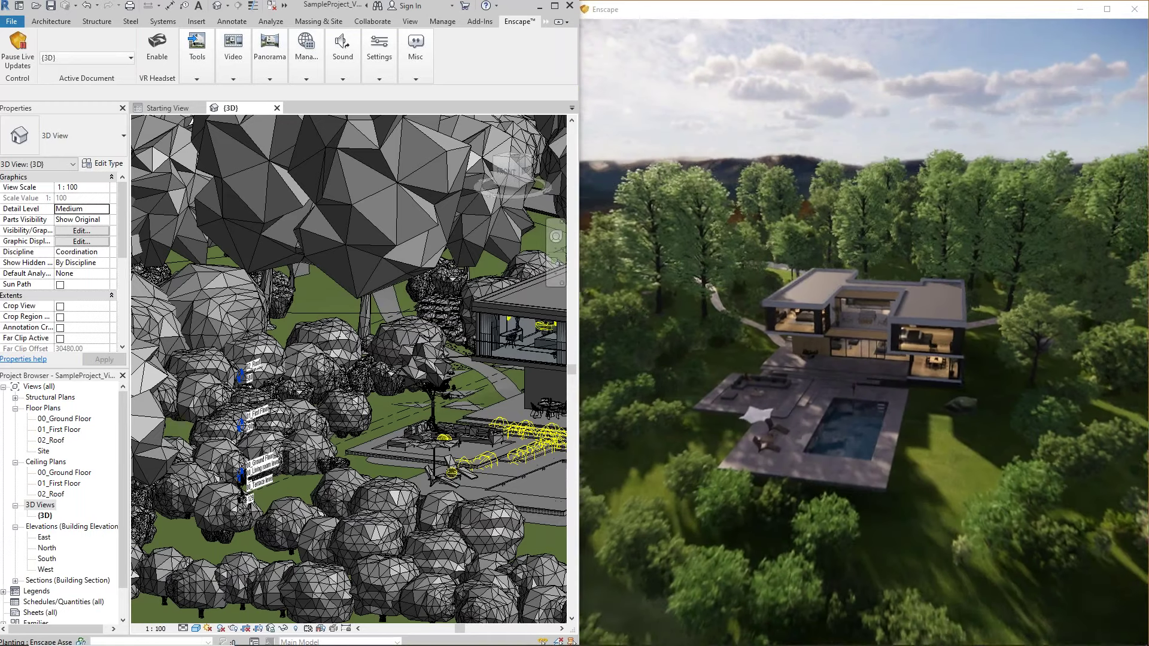
{"action": "scroll", "coordinate": [741, 134], "scroll_direction": "down", "scroll_amount": 3}
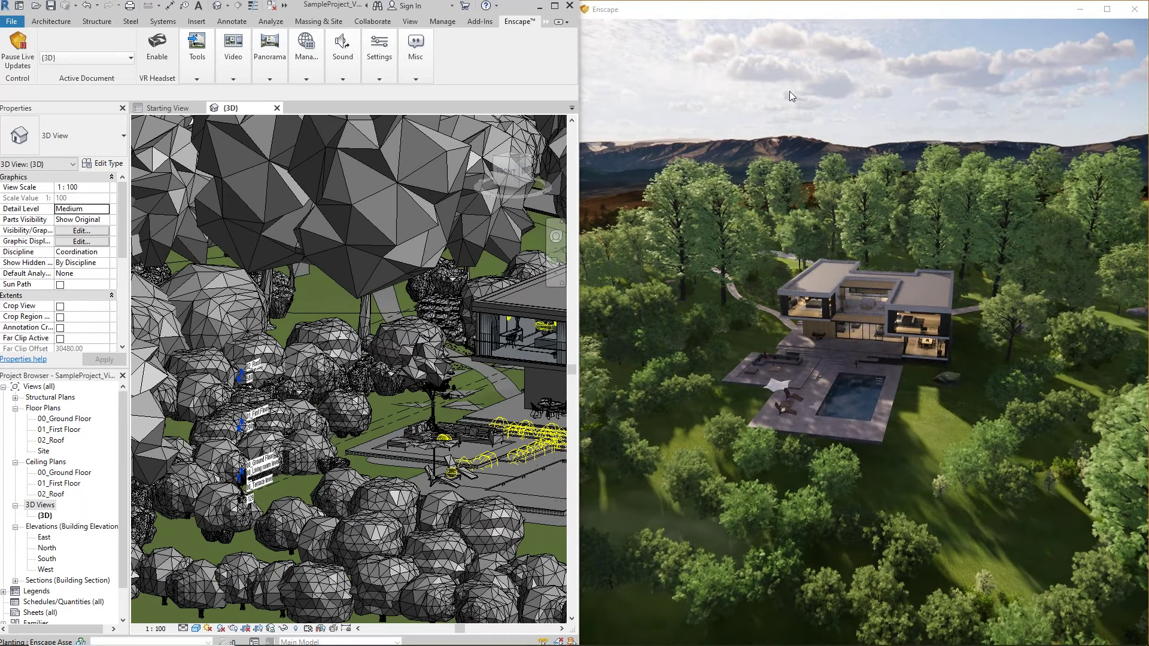
- Show the navigation help and switch the render view to orthographic projection, framing the villa closely from the front
{"action": "key", "text": "h"}
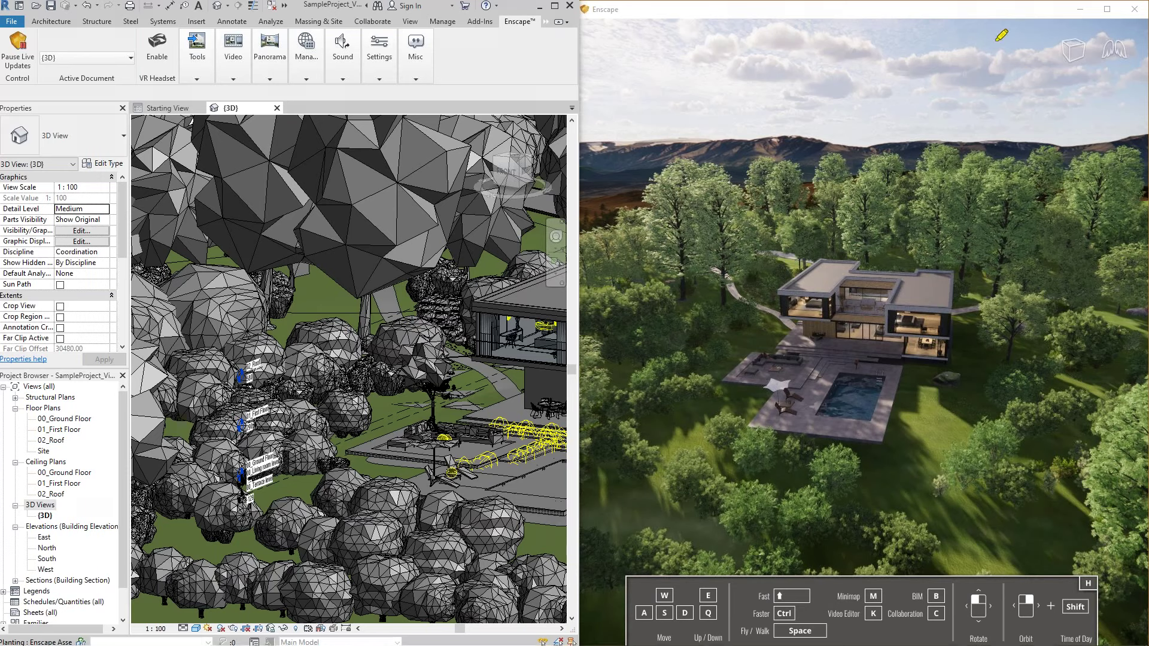
{"action": "mouse_move", "coordinate": [1053, 22]}
{"action": "left_mouse_down"}
{"action": "mouse_move", "coordinate": [1037, 55]}
{"action": "mouse_move", "coordinate": [1079, 72]}
{"action": "left_mouse_up"}
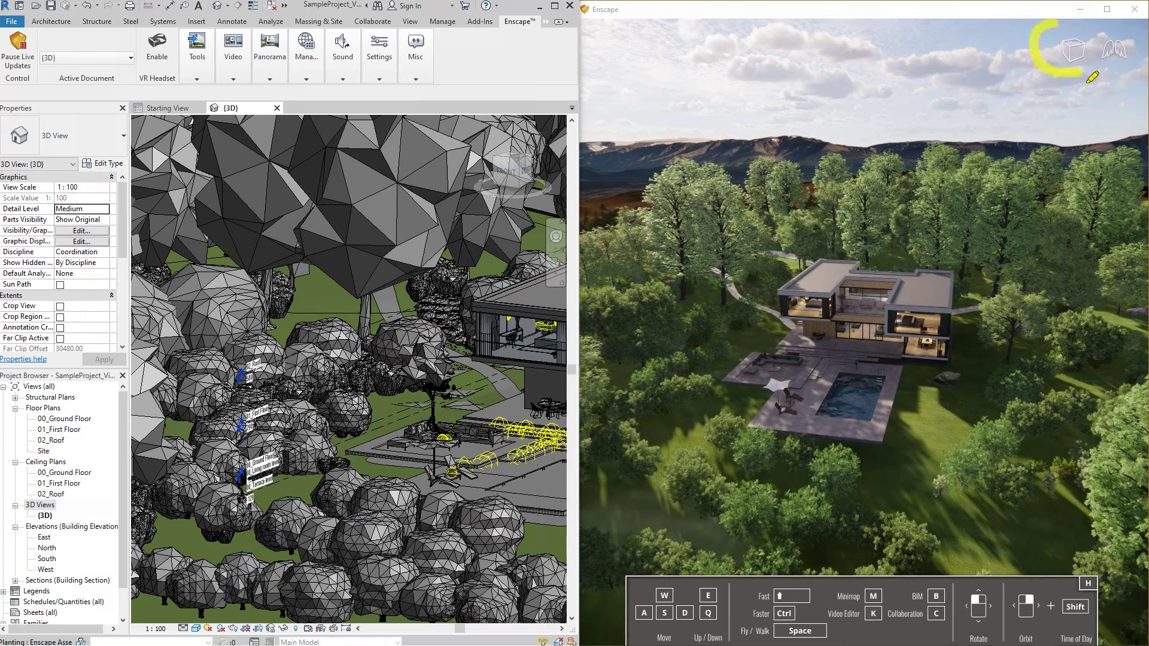
{"action": "left_click", "coordinate": [1072, 53]}
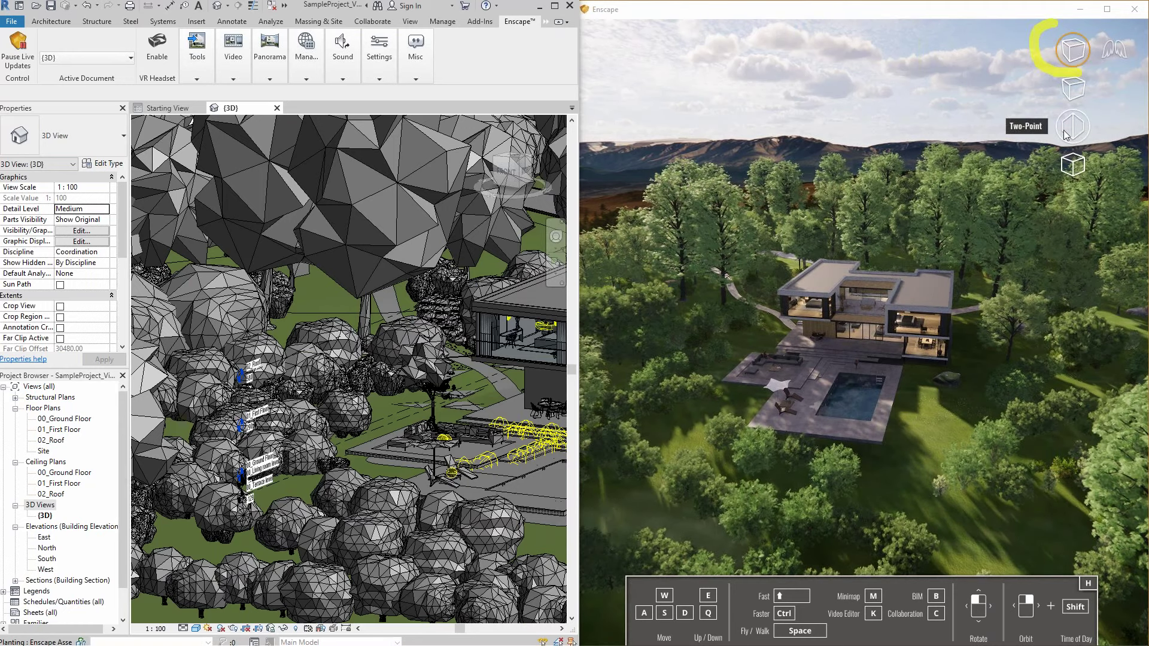
{"action": "left_click", "coordinate": [1073, 161]}
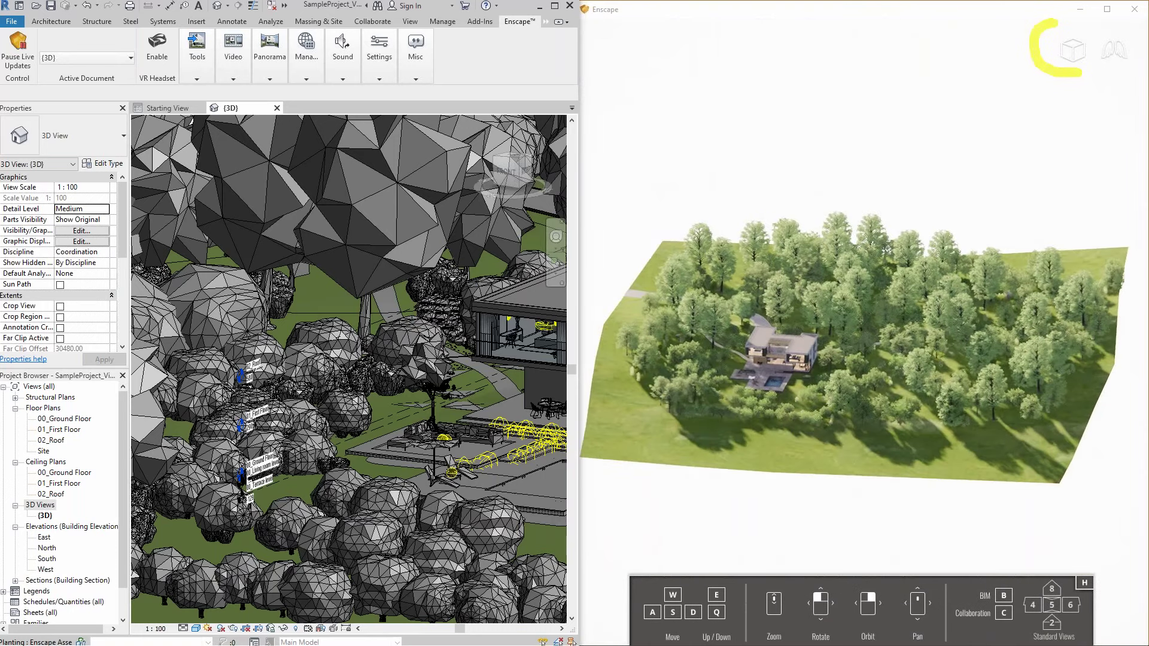
{"action": "scroll", "coordinate": [750, 383], "scroll_direction": "up", "scroll_amount": 3}
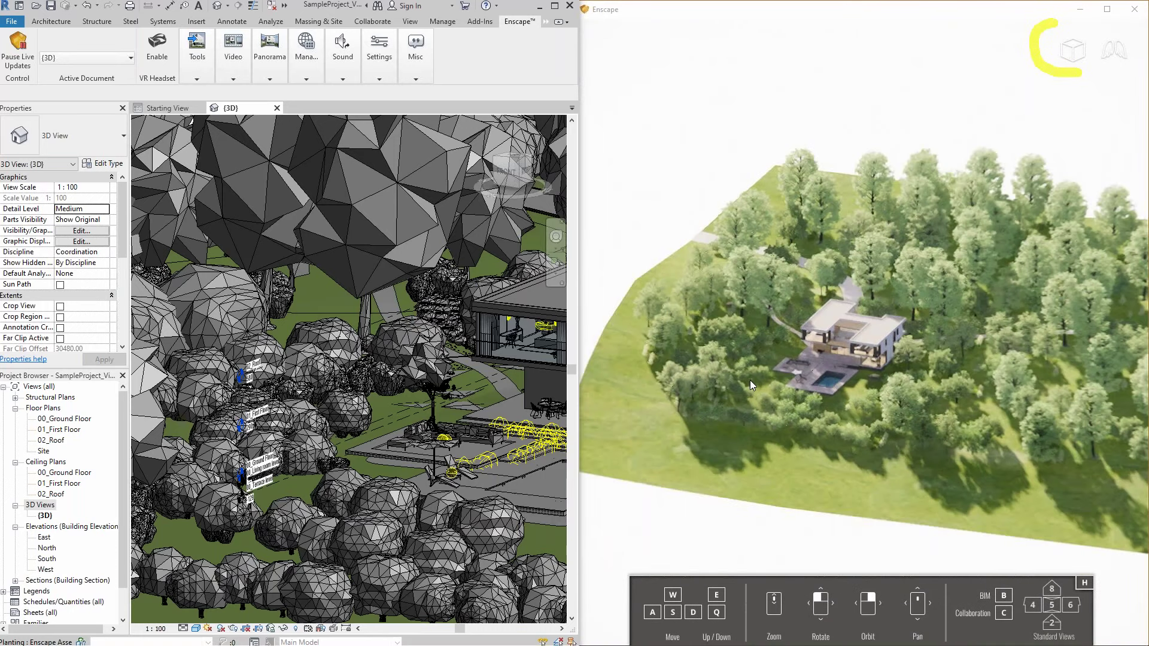
{"action": "scroll", "coordinate": [801, 383], "scroll_direction": "up", "scroll_amount": 5}
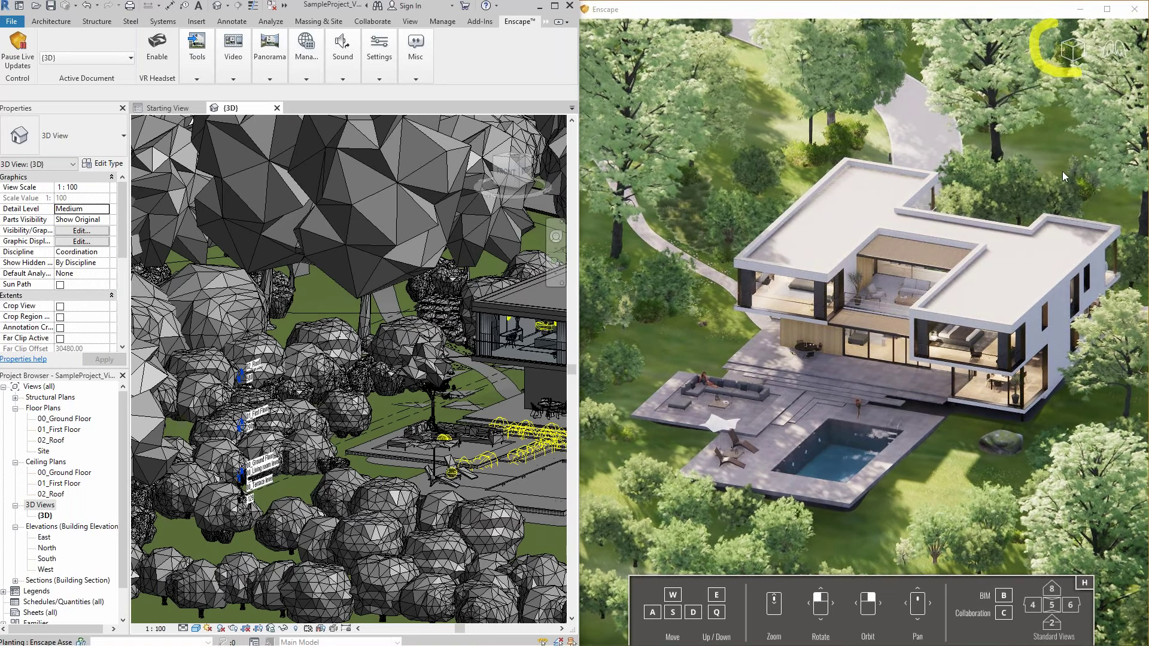
{"action": "right_click_drag", "start_coordinate": [985, 310], "coordinate": [975, 289]}
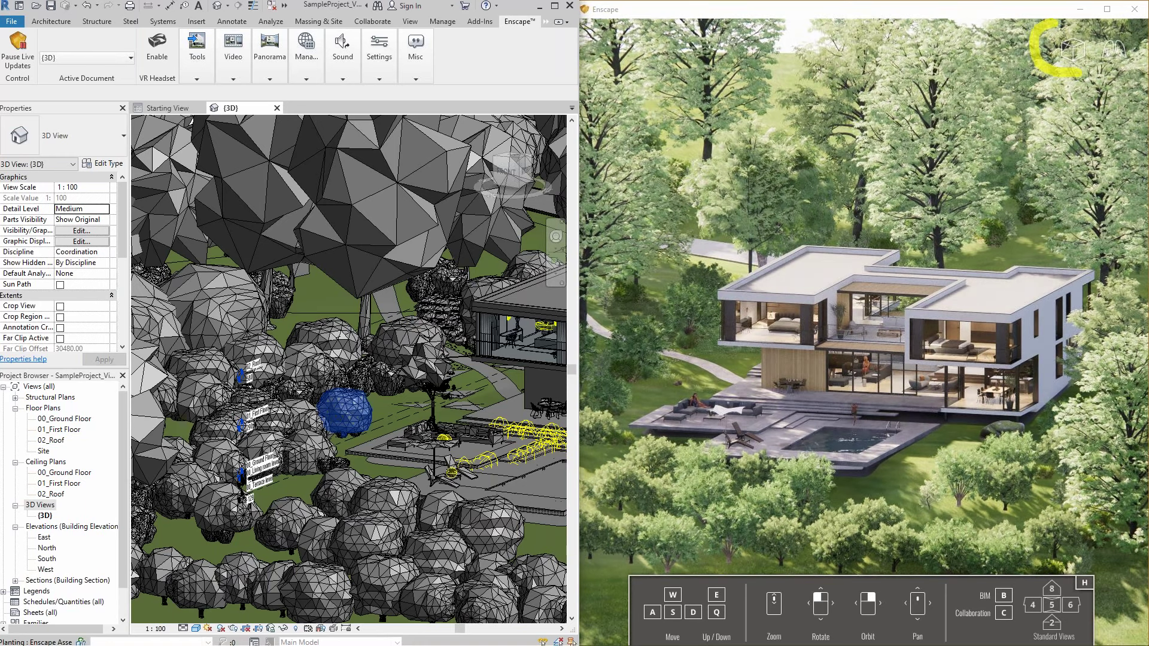
- Hide the villa's roof floor in the Revit 3D view, dismissing the export error
{"action": "middle_click_drag", "start_coordinate": [345, 411], "coordinate": [135, 464]}
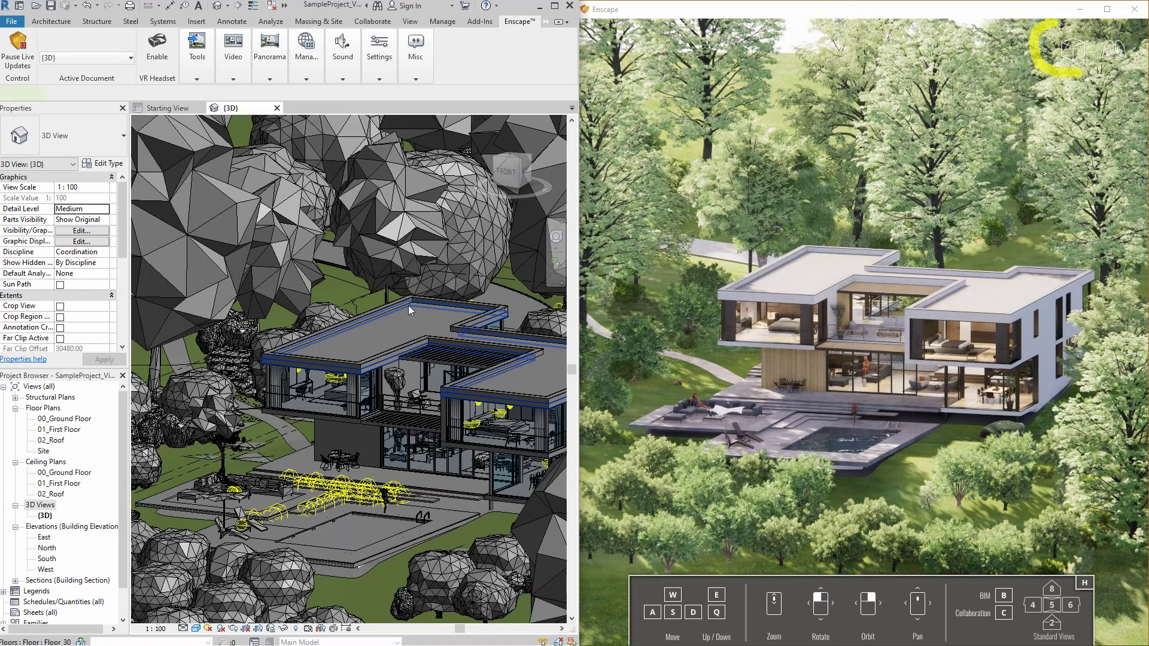
{"action": "left_click", "coordinate": [408, 306]}
{"action": "right_click", "coordinate": [408, 306]}
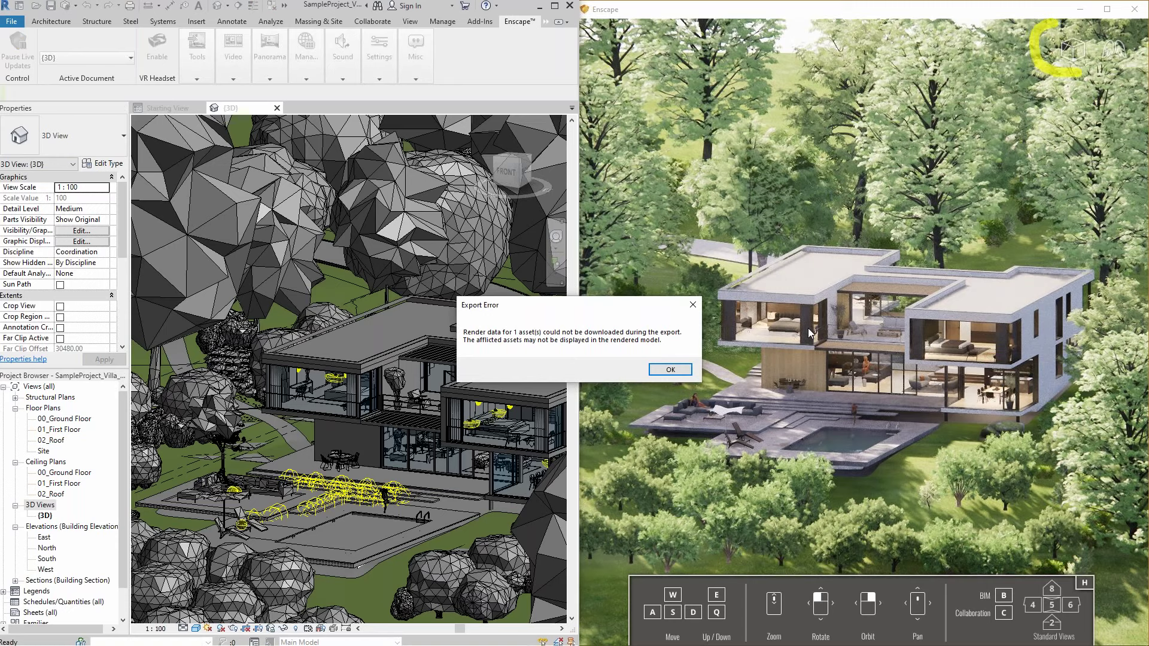
{"action": "left_click", "coordinate": [670, 369]}
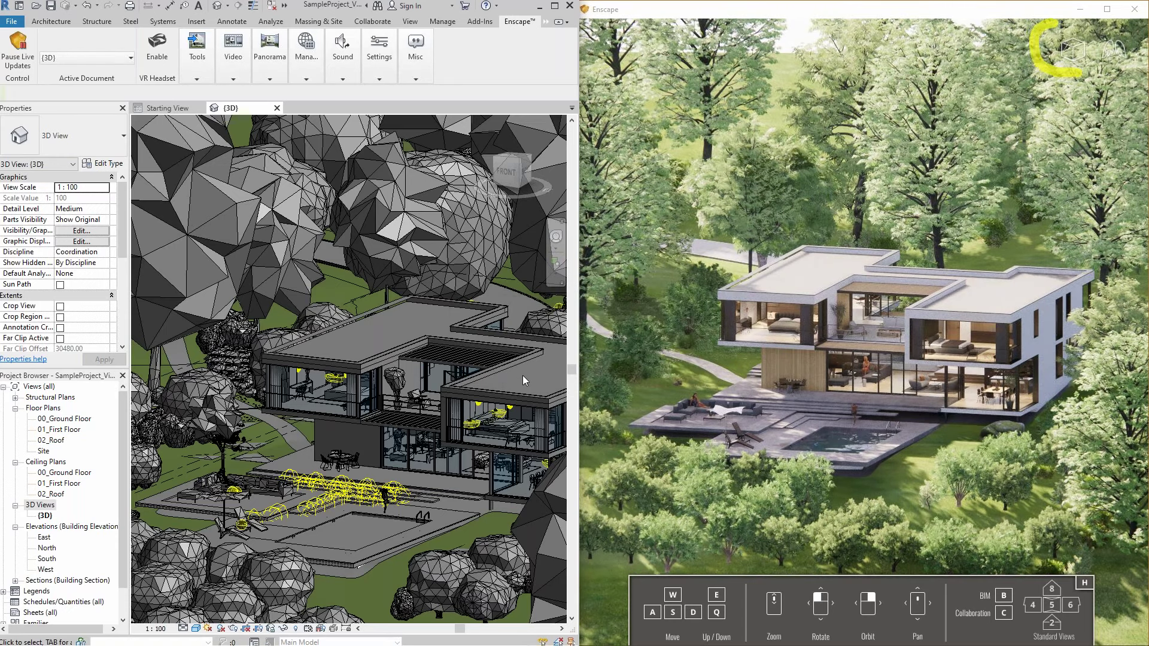
{"action": "right_click", "coordinate": [551, 345]}
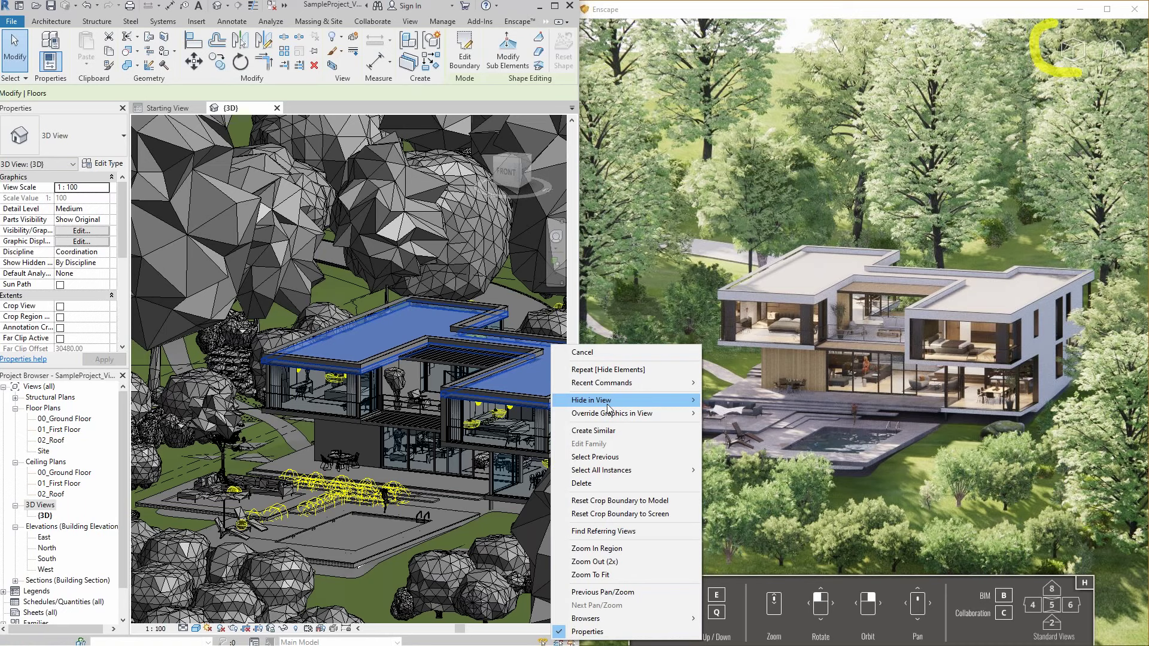
{"action": "key", "text": "Escape"}
{"action": "key", "text": "Escape"}
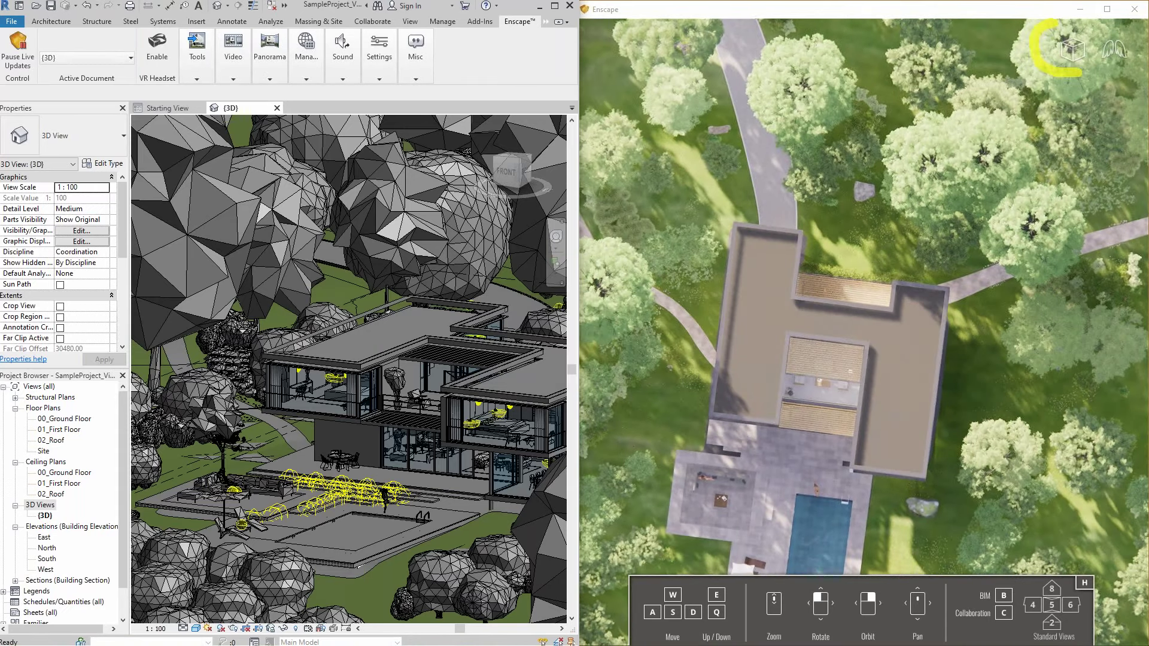
- Examine the villa from above in the orthographic render view and orbit back to its front
{"action": "middle_click_drag", "start_coordinate": [916, 383], "coordinate": [957, 257]}
{"action": "scroll", "coordinate": [957, 258], "scroll_direction": "up", "scroll_amount": 3}
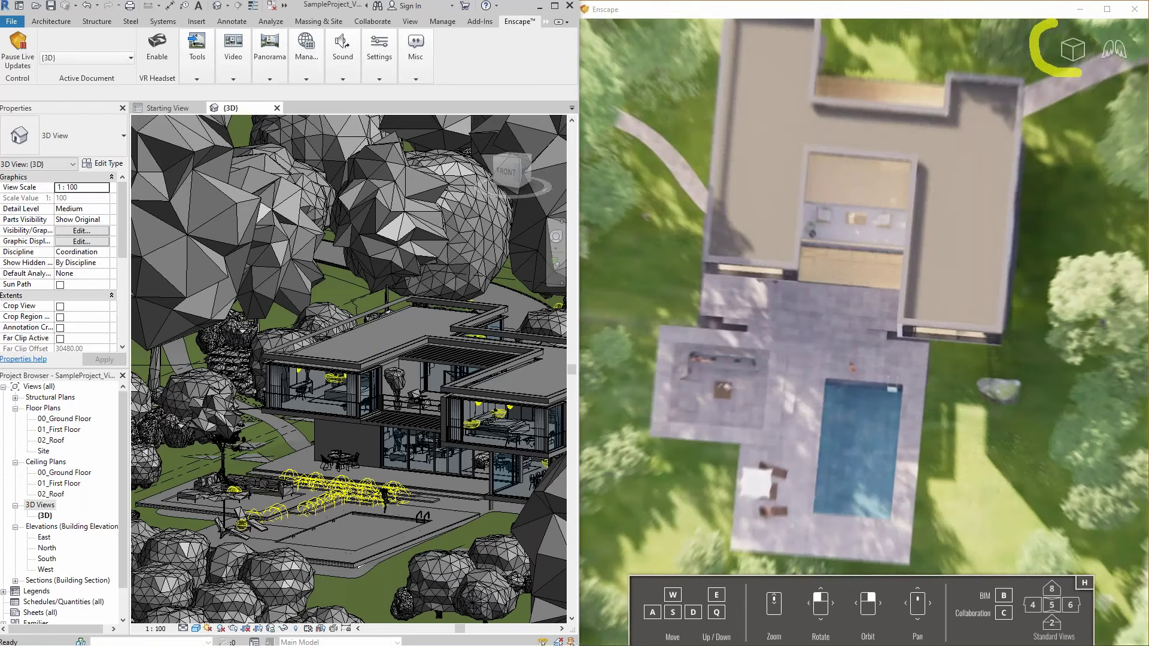
{"action": "scroll", "coordinate": [897, 299], "scroll_direction": "up", "scroll_amount": 1}
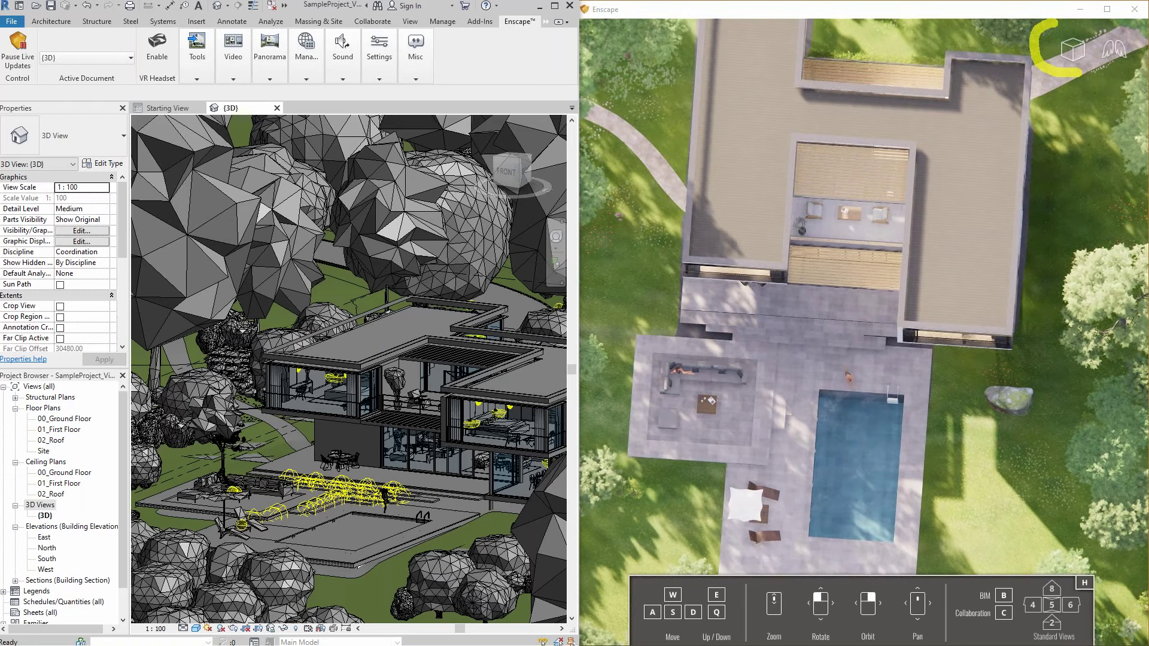
{"action": "right_click_drag", "start_coordinate": [861, 454], "coordinate": [831, 317]}
{"action": "right_click_drag", "start_coordinate": [817, 397], "coordinate": [831, 388]}
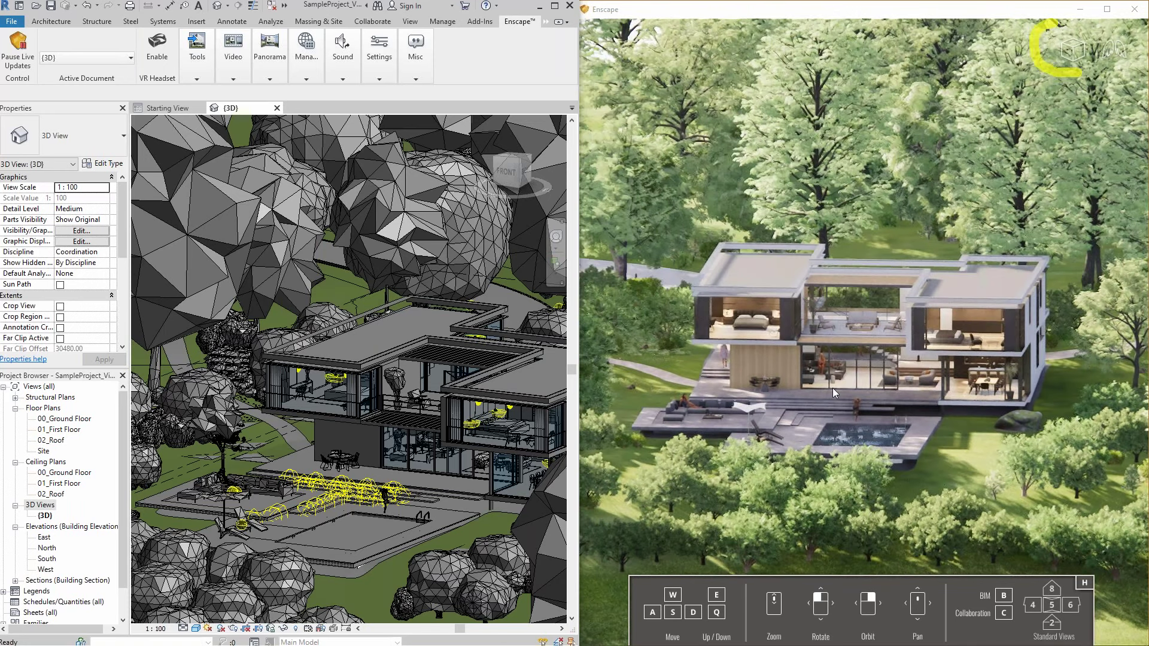
- Set the perspective camera's field of view to 30° in the Visual Settings and close them
{"action": "left_click", "coordinate": [380, 51]}
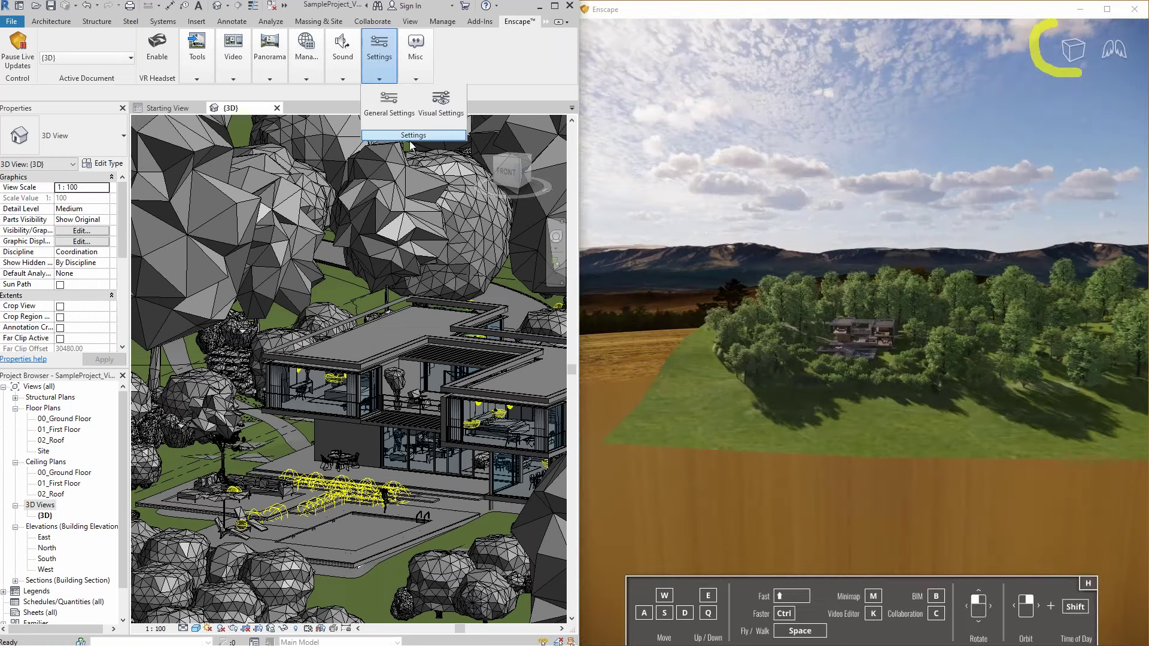
{"action": "left_click", "coordinate": [458, 112]}
{"action": "left_click_drag", "start_coordinate": [270, 354], "coordinate": [186, 363]}
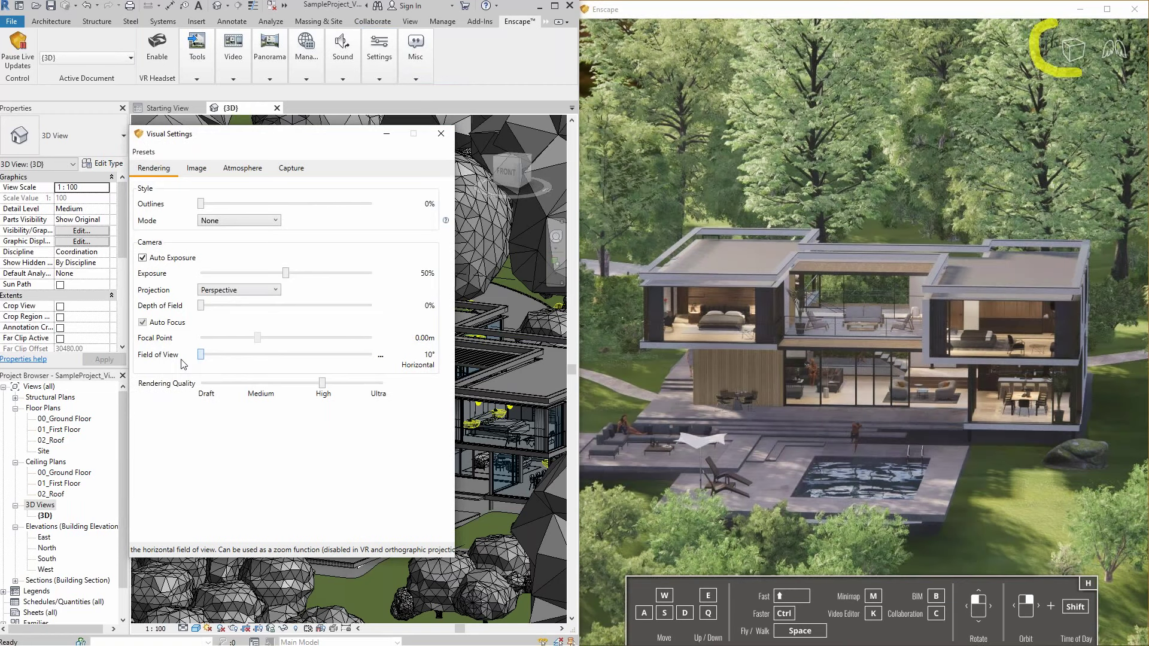
{"action": "left_click_drag", "start_coordinate": [201, 354], "coordinate": [214, 356]}
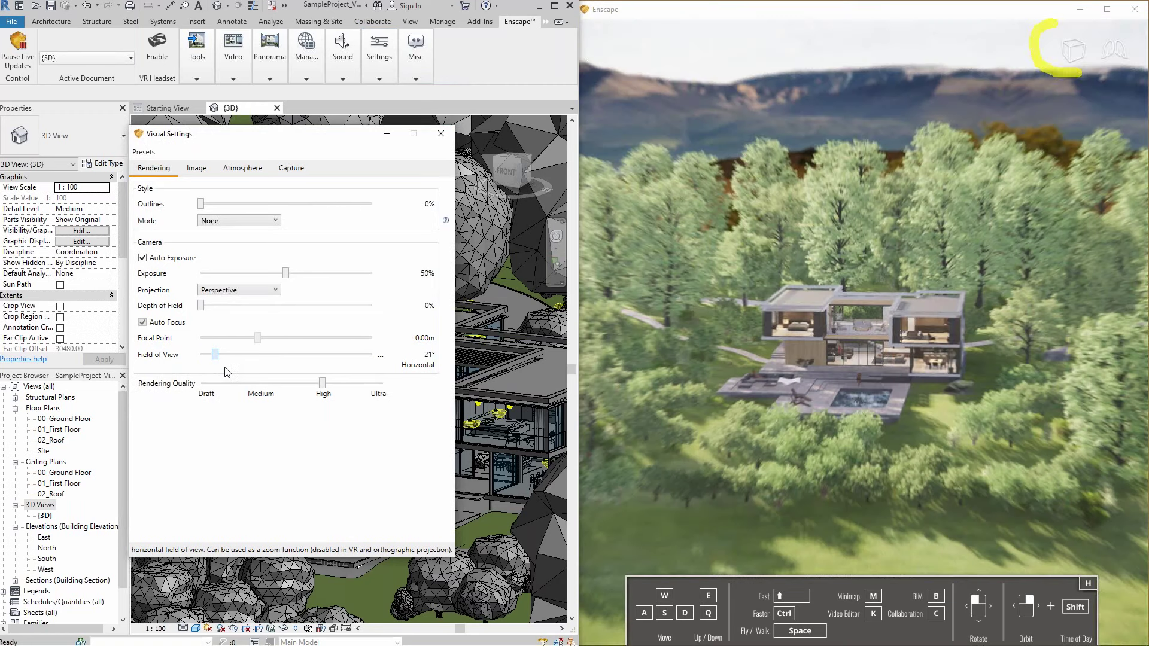
{"action": "left_click_drag", "start_coordinate": [225, 368], "coordinate": [227, 367]}
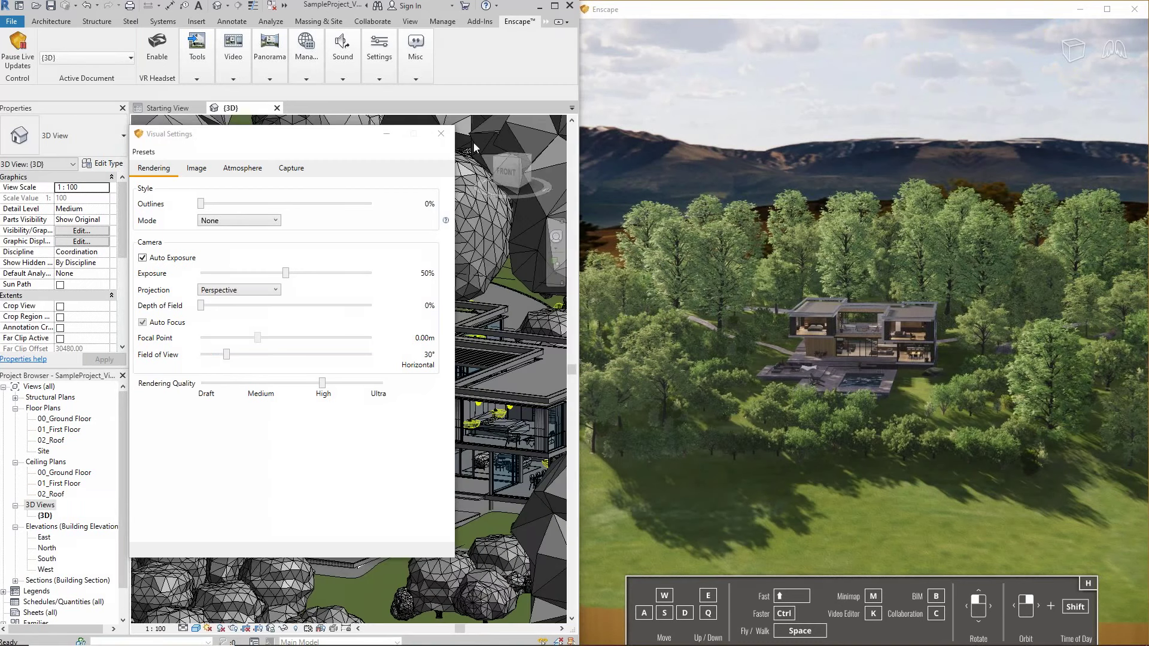
{"action": "left_click", "coordinate": [448, 138]}
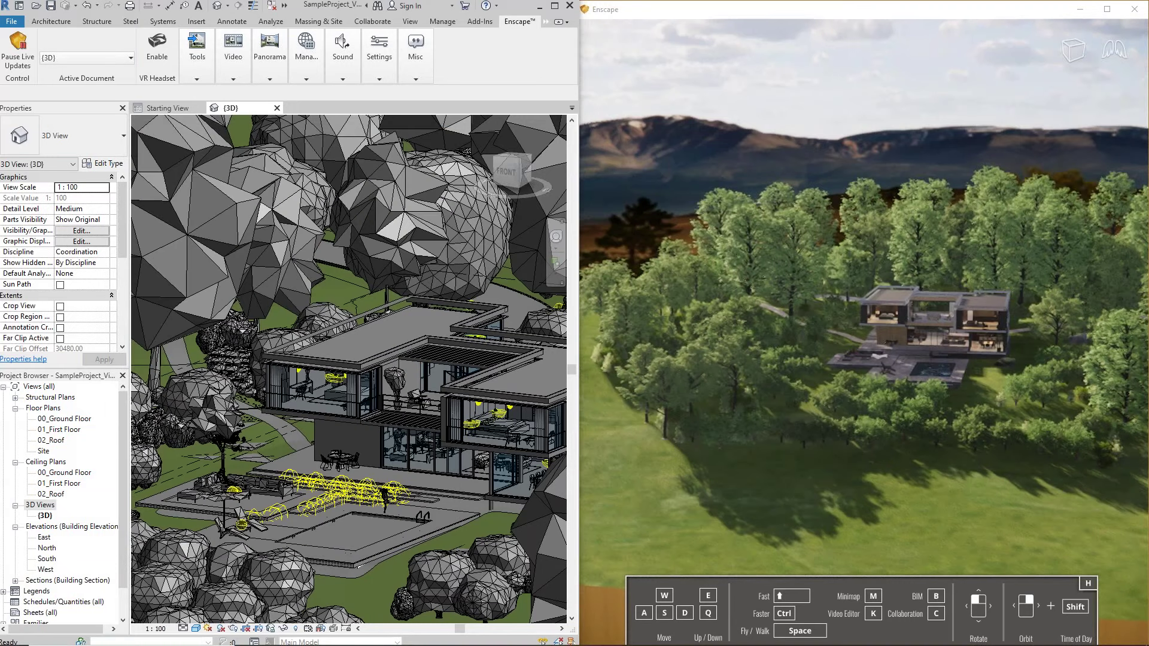
- Fly up to the villa, show its BIM information, and browse the element categories around Doors and Floors
{"action": "key", "text": "w"}
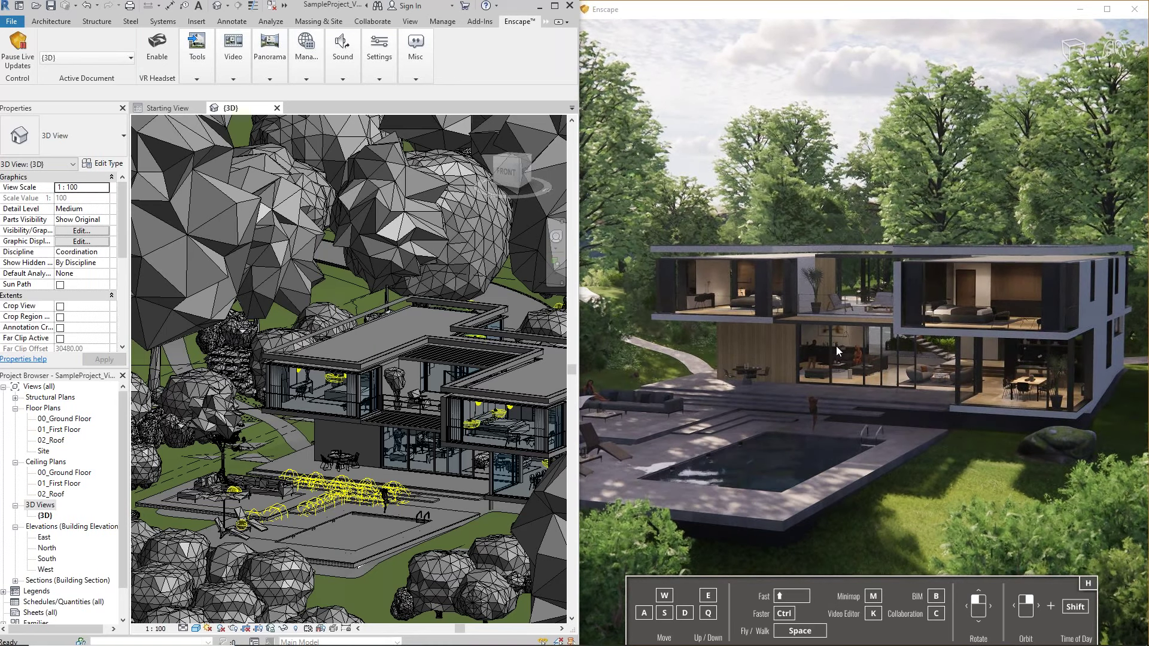
{"action": "key", "text": "b"}
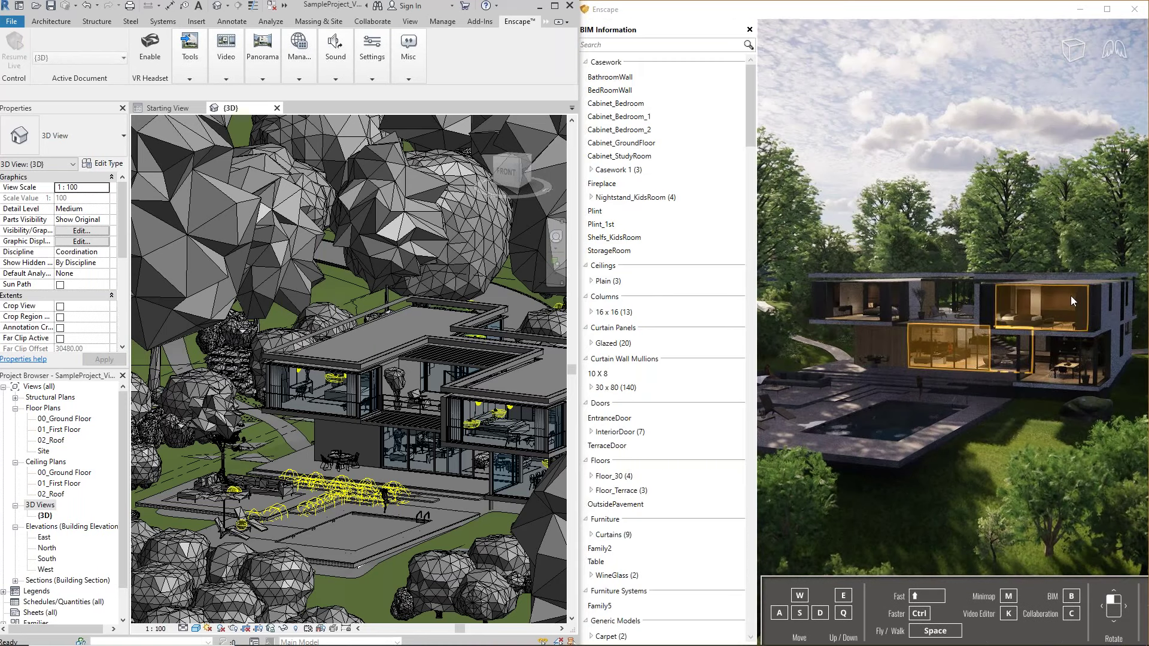
{"action": "key", "text": "w"}
{"action": "mouse_move", "coordinate": [1071, 296]}
{"action": "left_mouse_down"}
{"action": "mouse_move", "coordinate": [1119, 295]}
{"action": "mouse_move", "coordinate": [1059, 297]}
{"action": "left_mouse_up"}
{"action": "scroll", "coordinate": [670, 251], "scroll_direction": "down", "scroll_amount": 5}
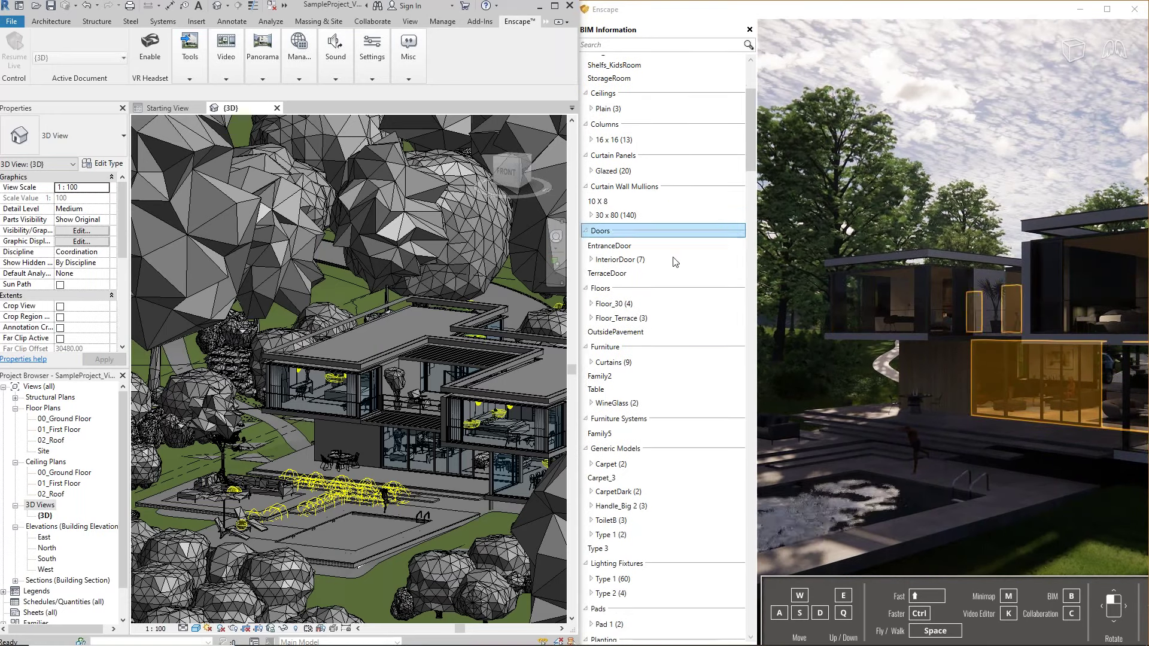
{"action": "left_click", "coordinate": [673, 289]}
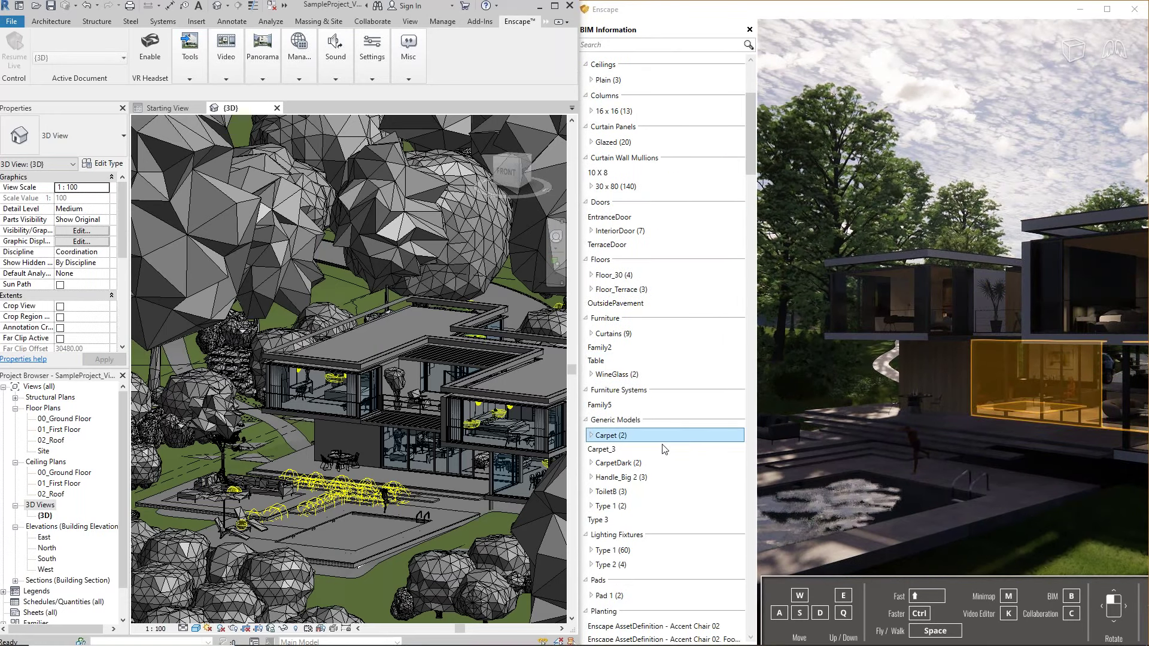
- Fly into the villa's living room and maximize the render window
{"action": "key", "text": "w"}
{"action": "left_click_drag", "start_coordinate": [922, 371], "coordinate": [1023, 388]}
{"action": "key", "text": "w"}
{"action": "left_click_drag", "start_coordinate": [993, 48], "coordinate": [802, 82]}
{"action": "double_click", "coordinate": [801, 83]}
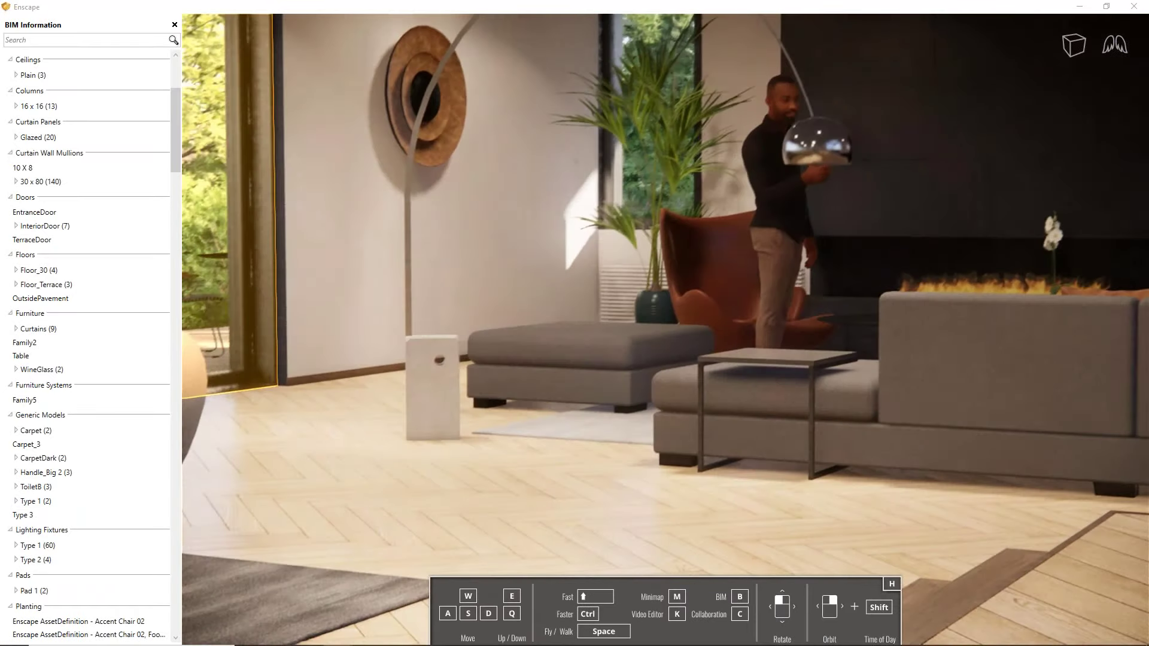
- Show the BIM data of the grey footrest beside the floor lamp in the living room
{"action": "key", "text": "e"}
{"action": "left_click_drag", "start_coordinate": [802, 371], "coordinate": [773, 379]}
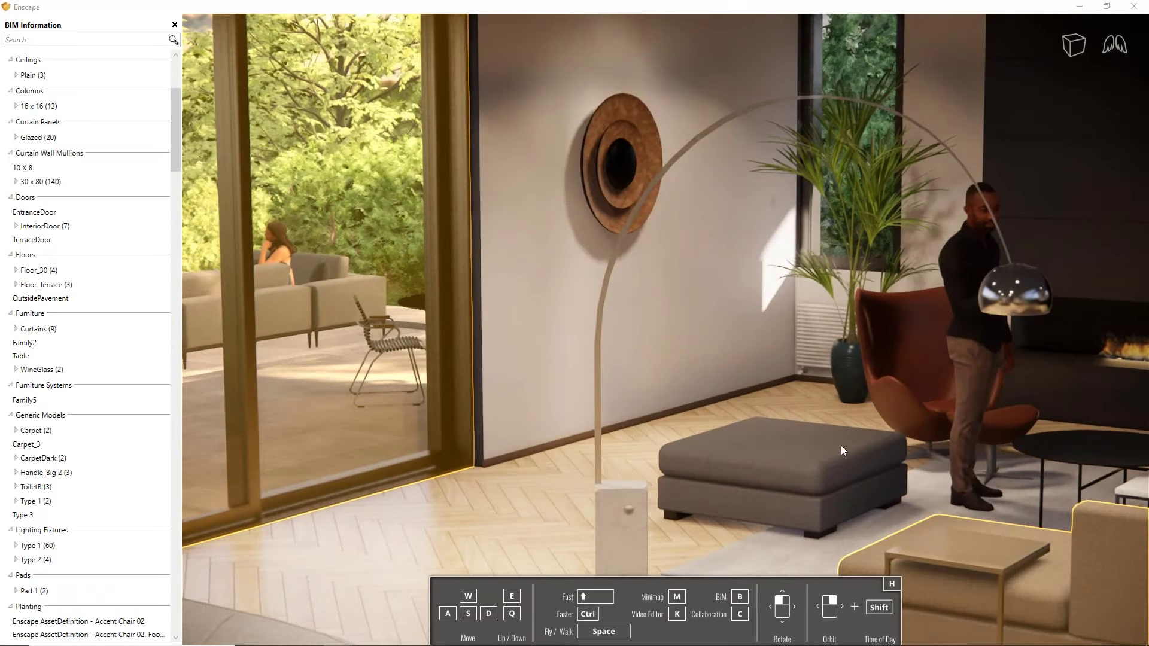
{"action": "right_click", "coordinate": [847, 448]}
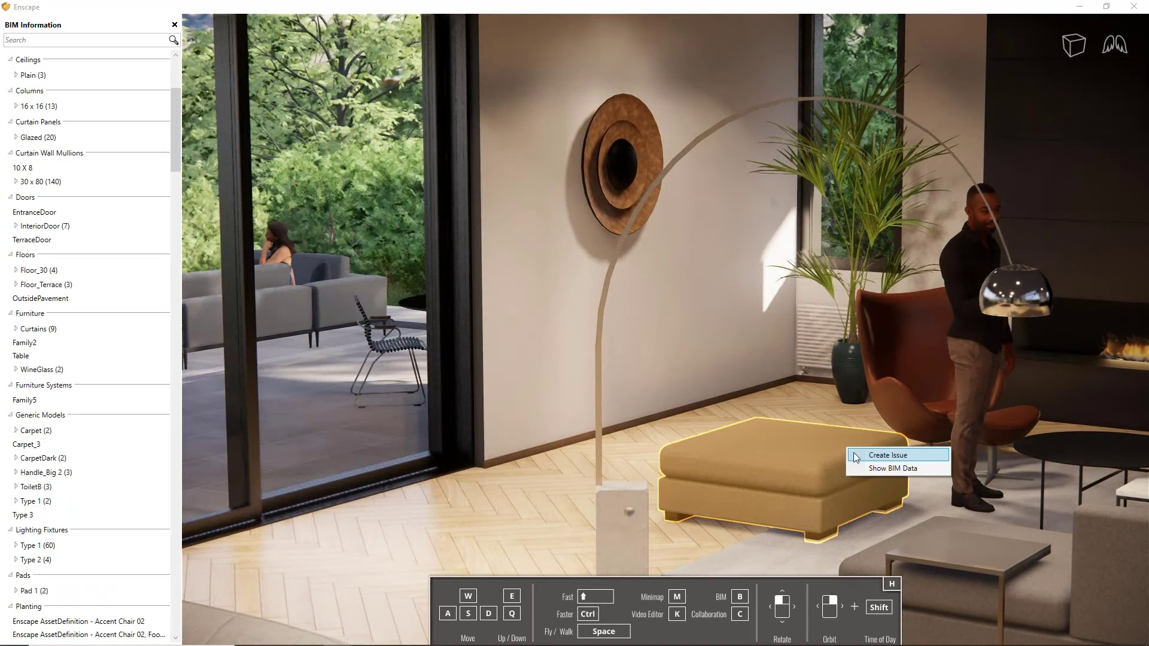
{"action": "left_click", "coordinate": [725, 402]}
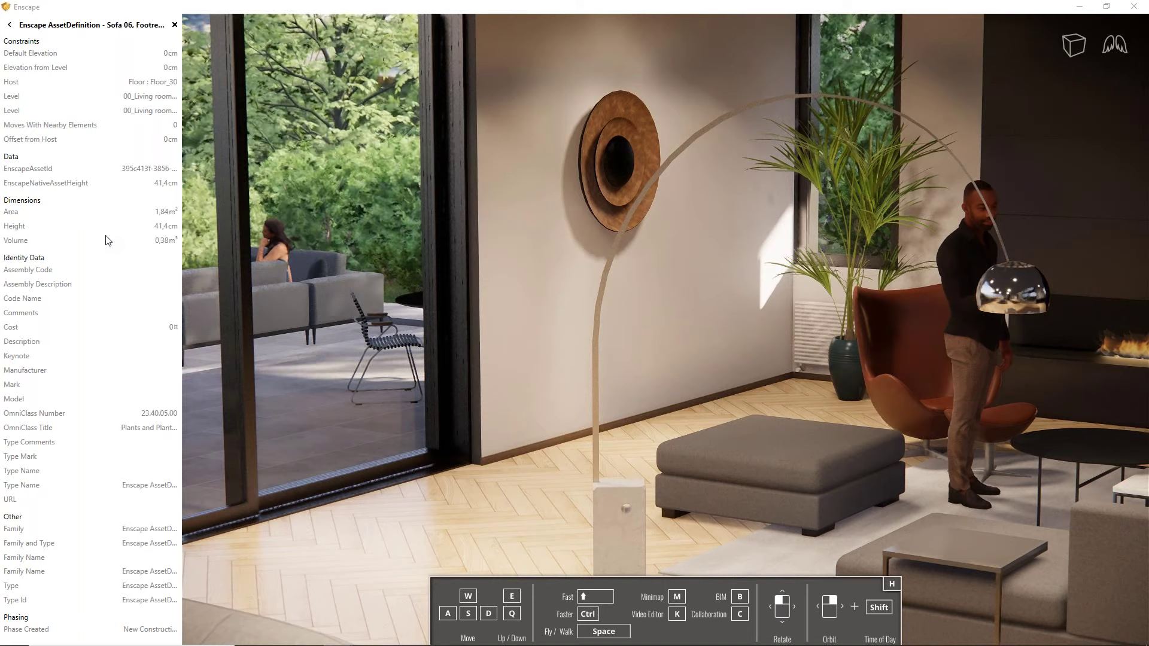
- Turn to examine the terrace through the living room's glass front and hide the BIM information
{"action": "left_click_drag", "start_coordinate": [716, 383], "coordinate": [455, 354]}
{"action": "left_click_drag", "start_coordinate": [758, 371], "coordinate": [735, 371]}
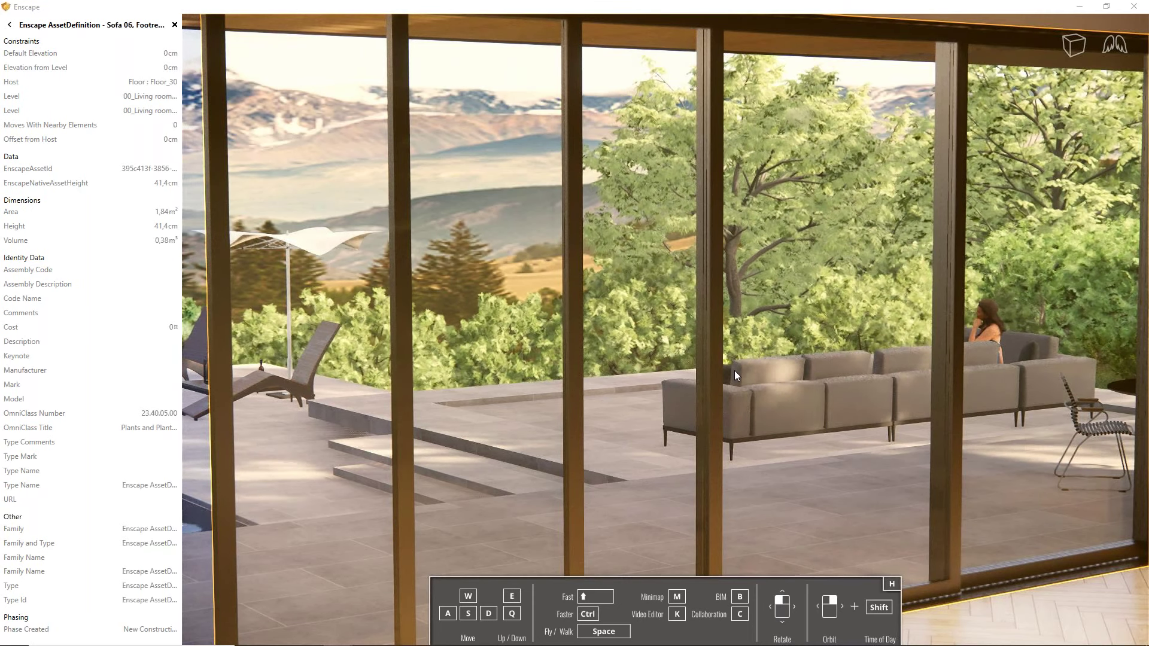
{"action": "left_click_drag", "start_coordinate": [723, 380], "coordinate": [748, 368]}
{"action": "key", "text": "b"}
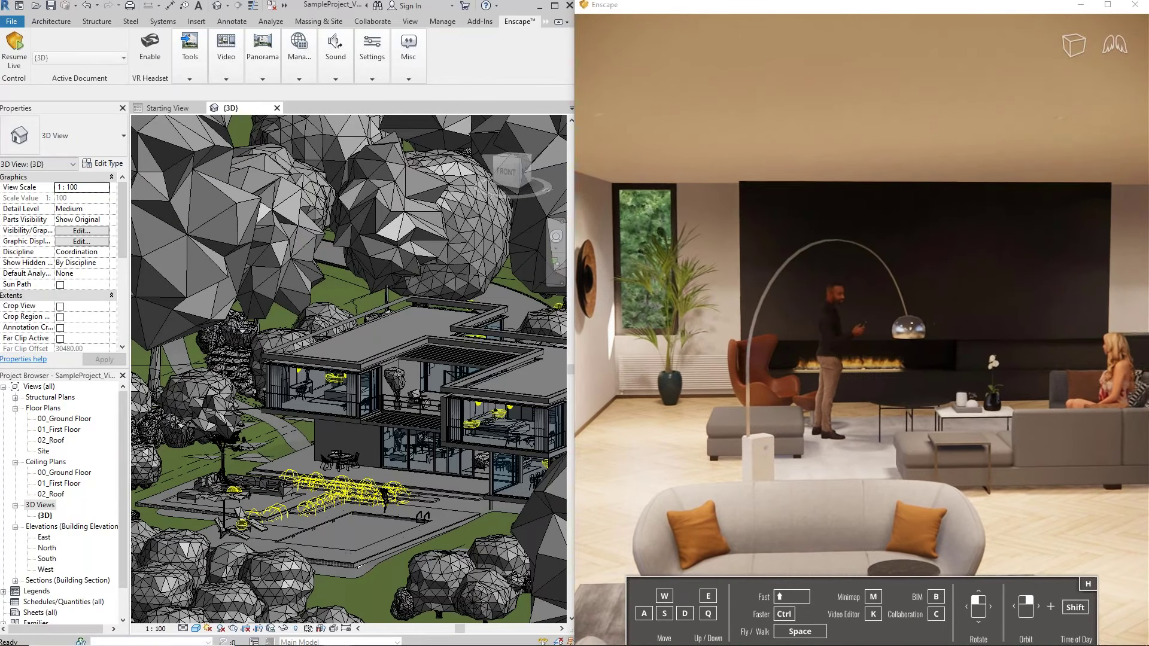
- Show the collaboration issues and start a new issue on the front chair at the outdoor dining table
{"action": "key", "text": "c"}
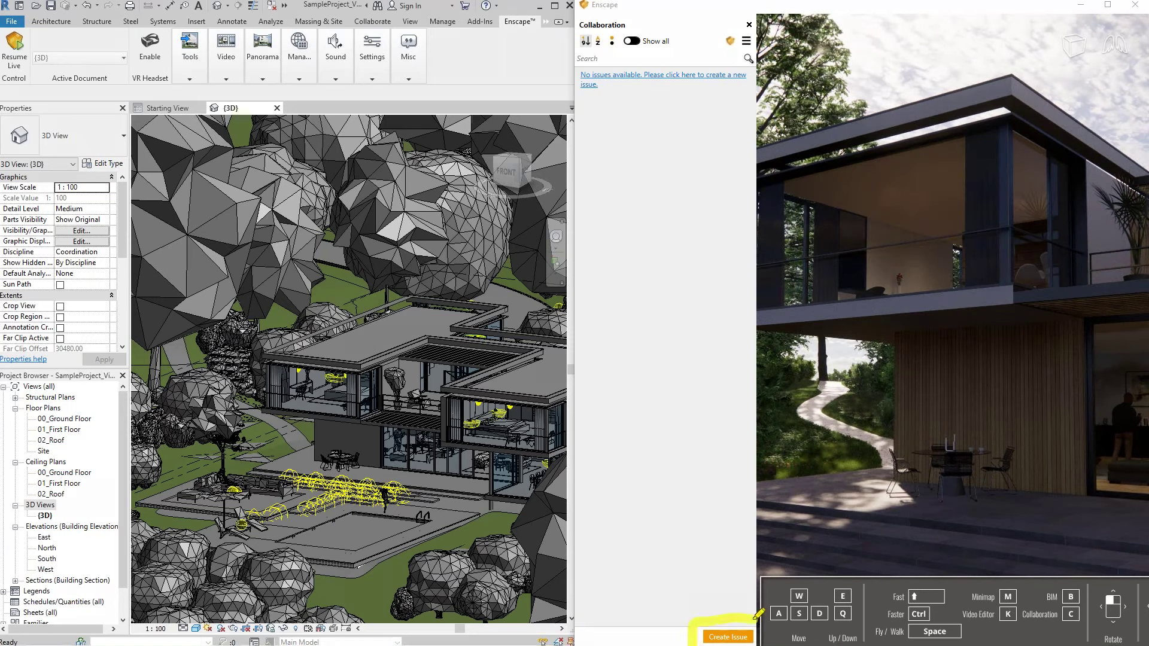
{"action": "double_click", "coordinate": [956, 466]}
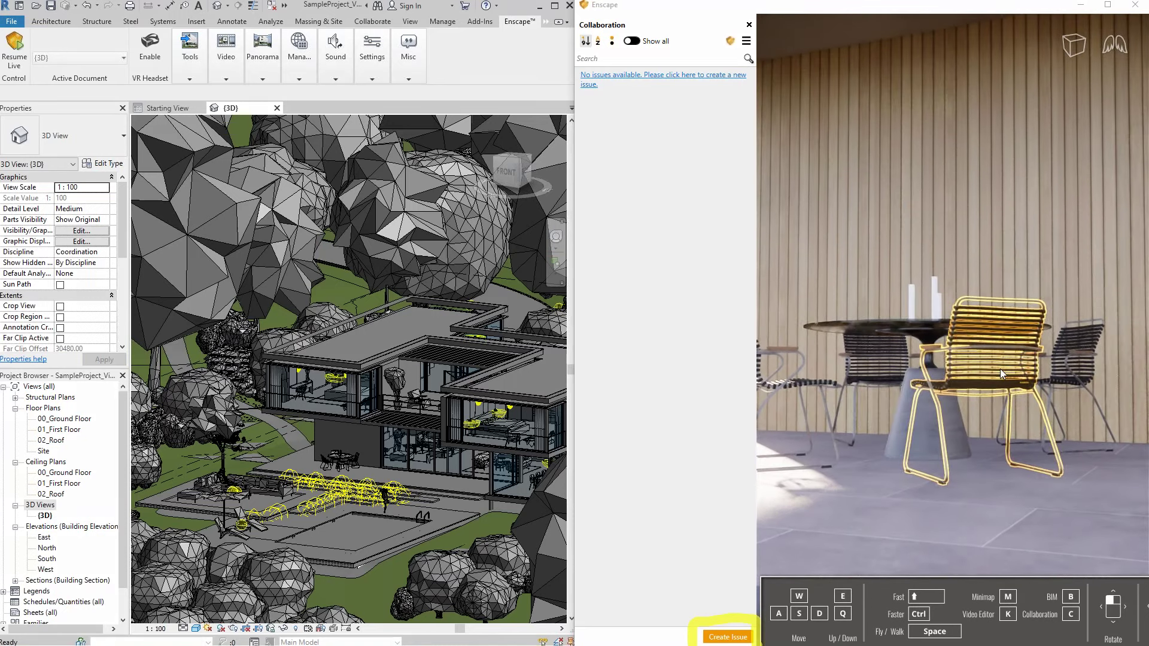
{"action": "right_click", "coordinate": [999, 372]}
{"action": "left_click", "coordinate": [1032, 377]}
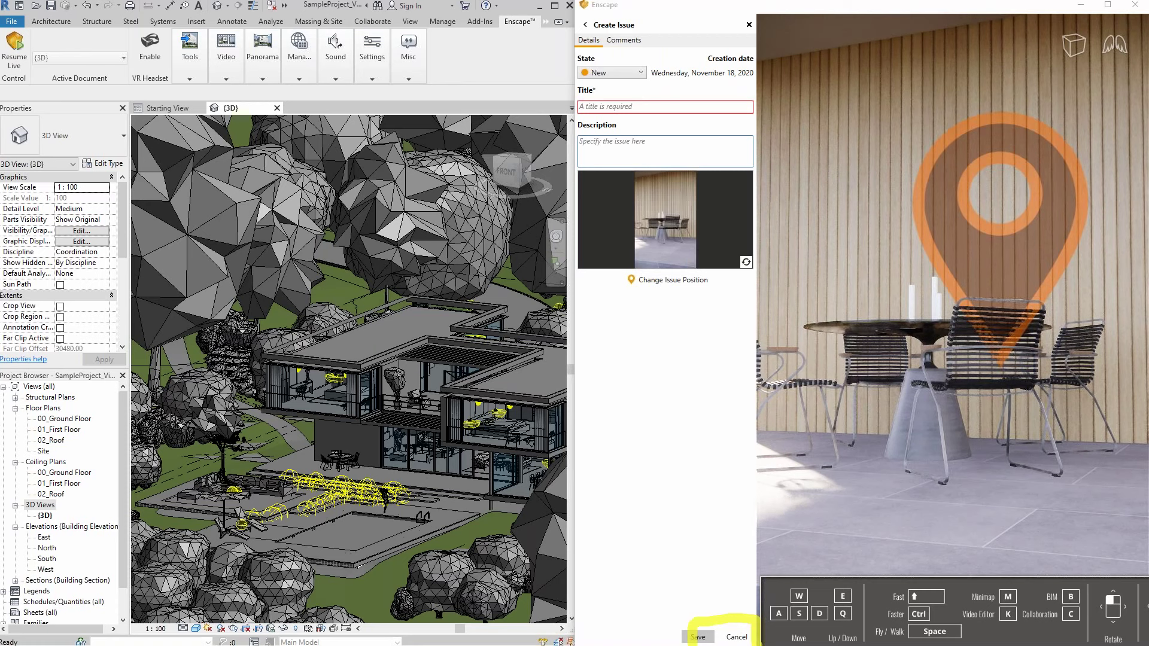
- Title the issue "A chair", describe it as "this is a test", and save it
{"action": "left_click", "coordinate": [625, 107]}
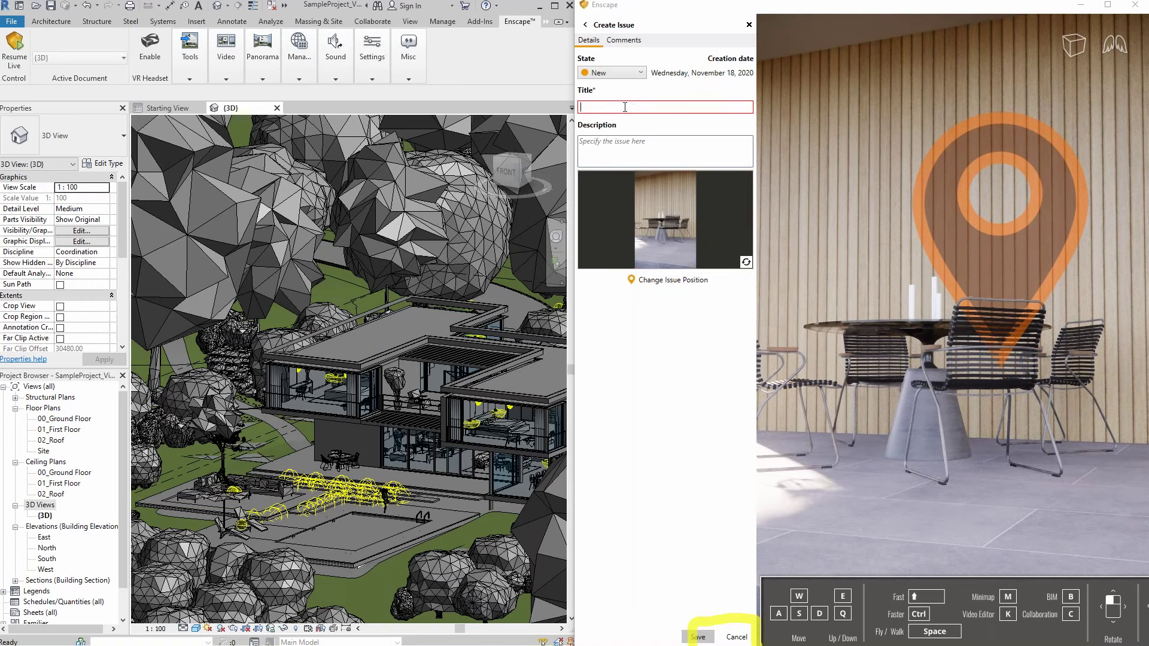
{"action": "type", "text": "A chair"}
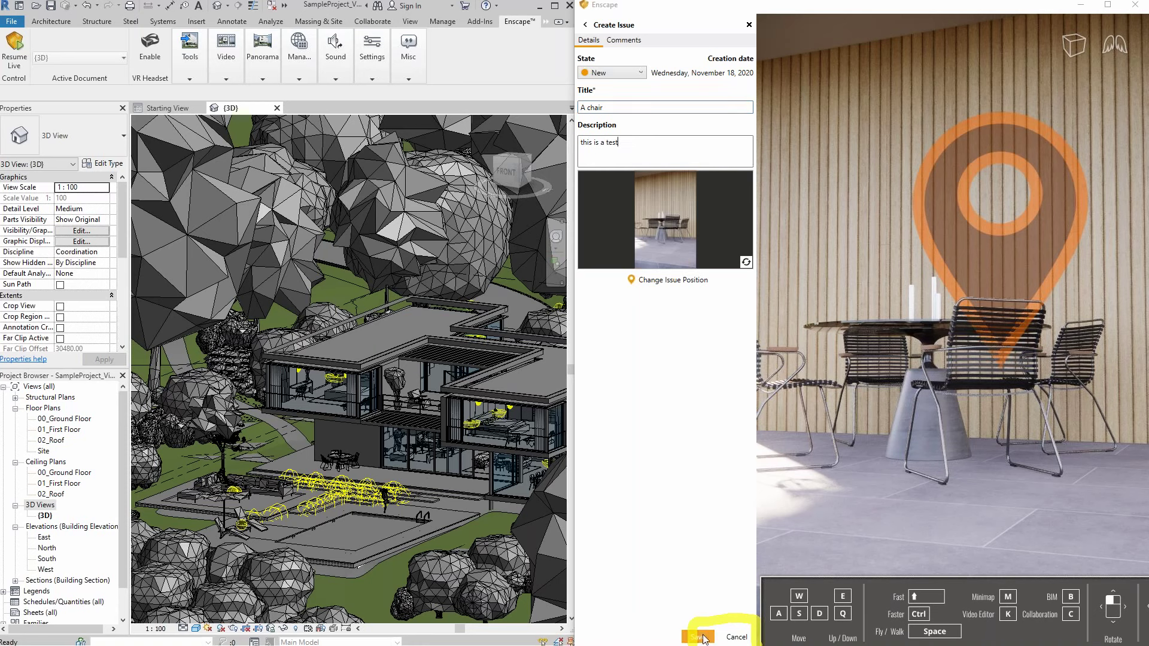
{"action": "left_click", "coordinate": [699, 636]}
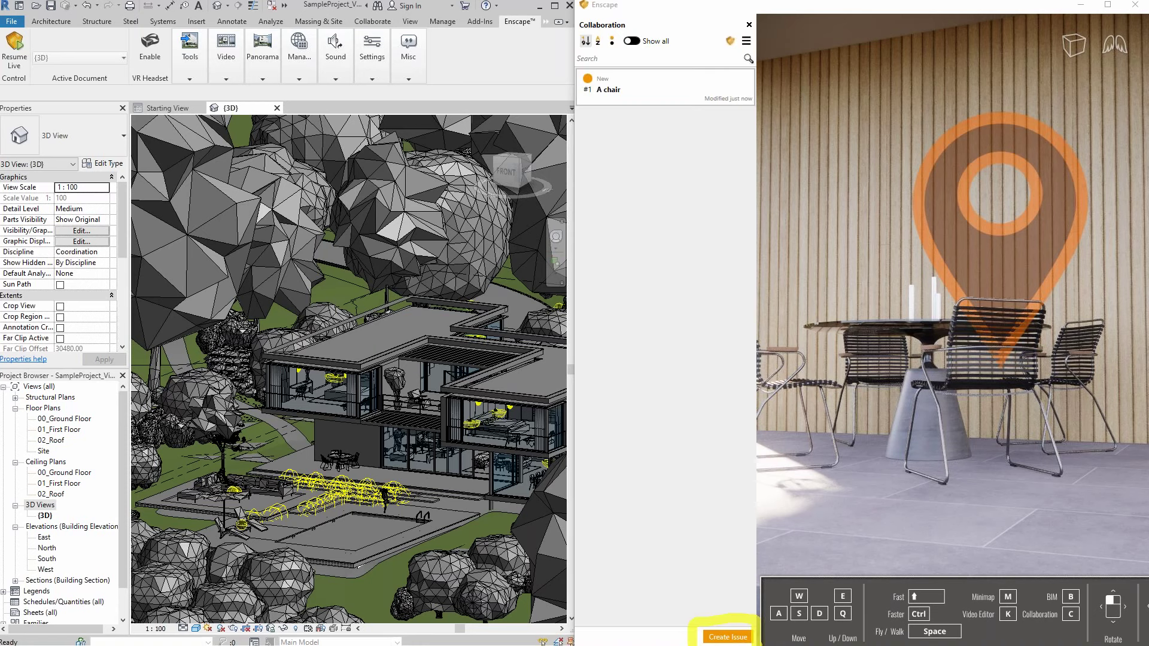
- Try the In Progress state on the "A chair" issue and leave it without saving
{"action": "left_click", "coordinate": [598, 91]}
{"action": "left_click", "coordinate": [611, 73]}
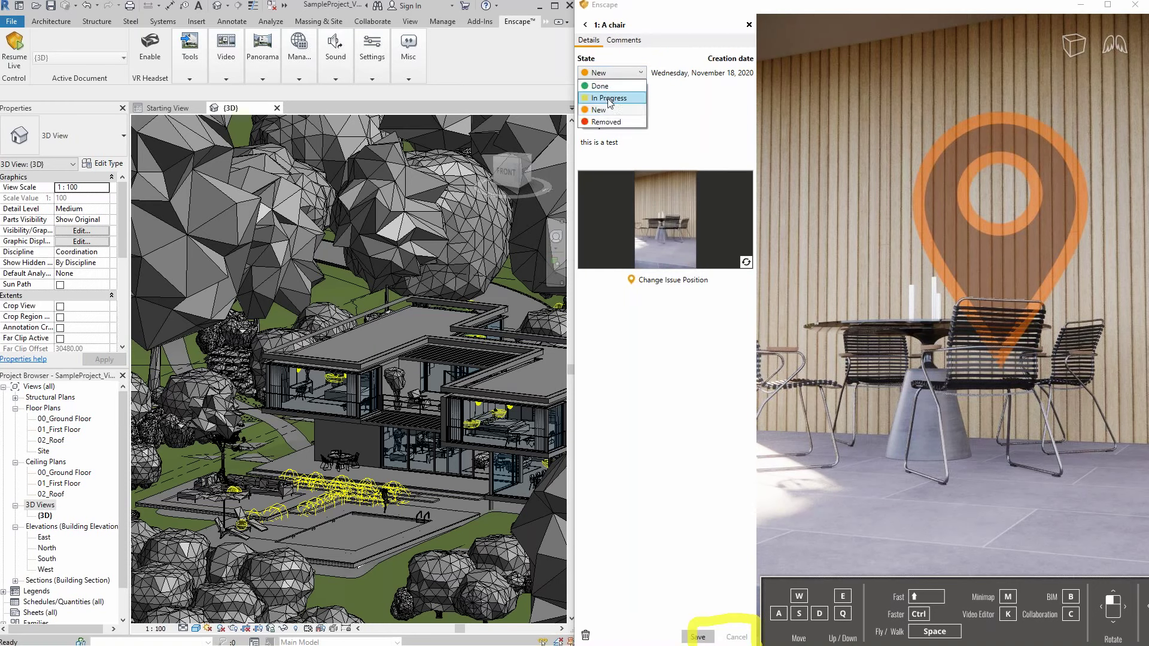
{"action": "left_click", "coordinate": [609, 98]}
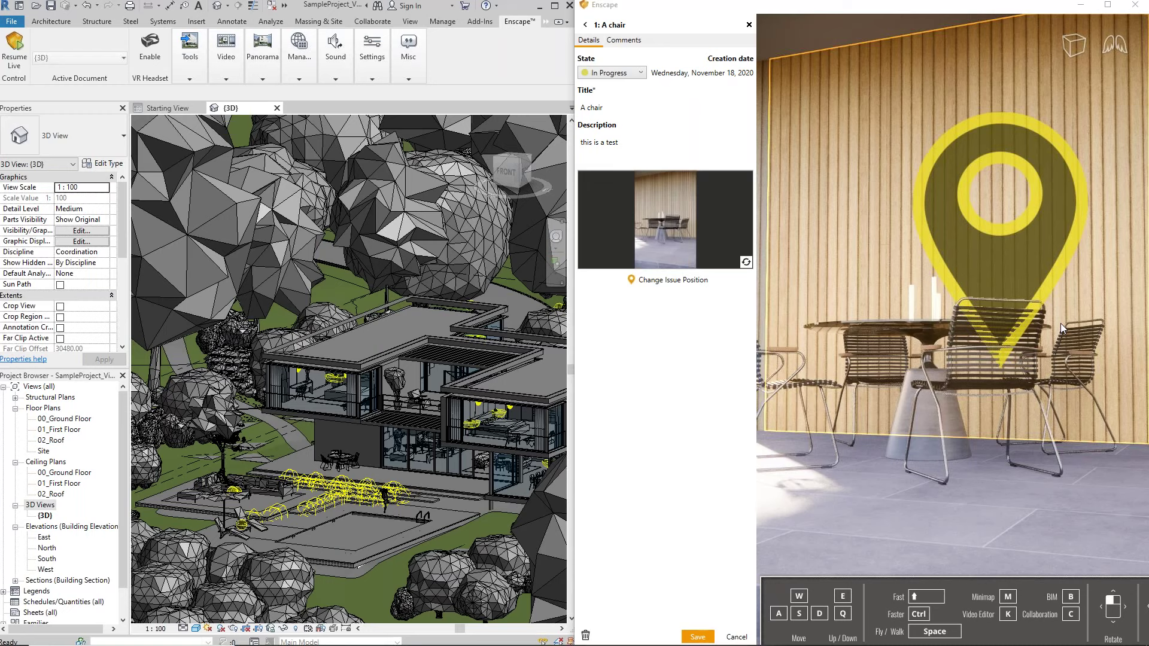
{"action": "left_click", "coordinate": [583, 26]}
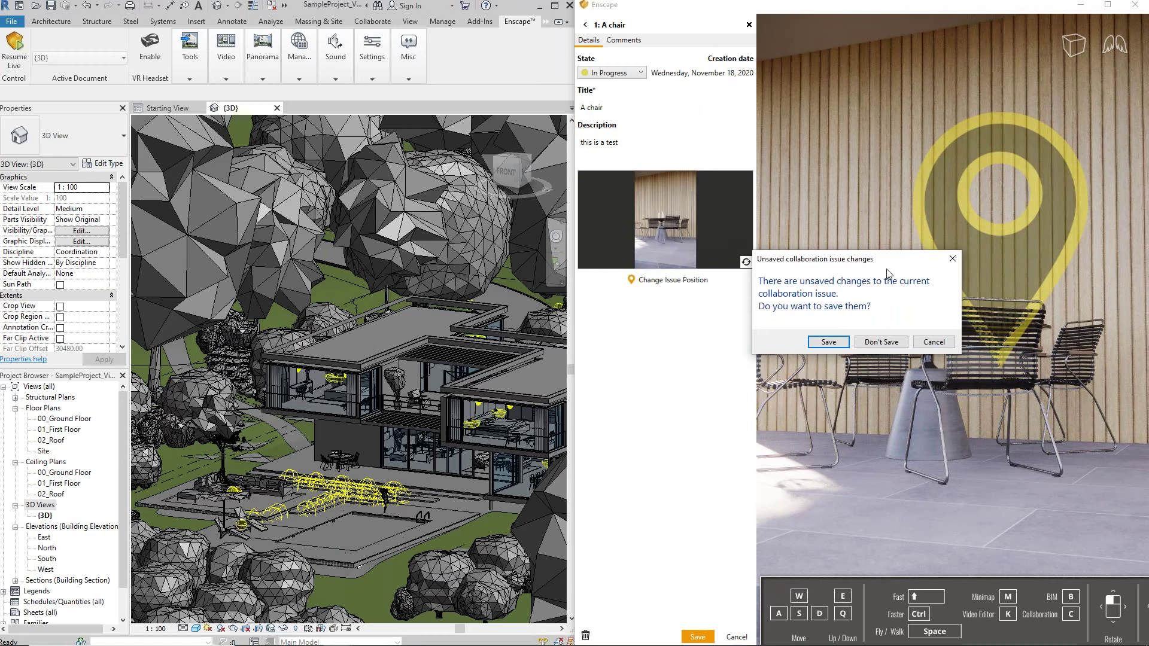
{"action": "left_click", "coordinate": [880, 342]}
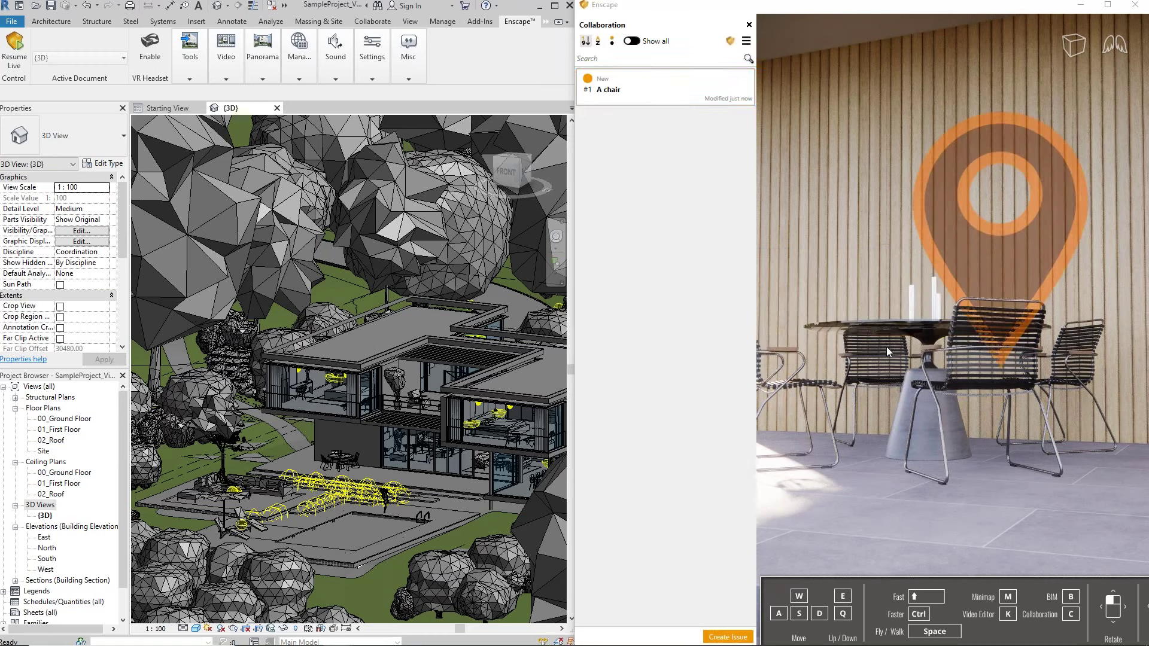
- Look at the BCF export and import options for issues and the Save As options in Revit
{"action": "left_click", "coordinate": [745, 43]}
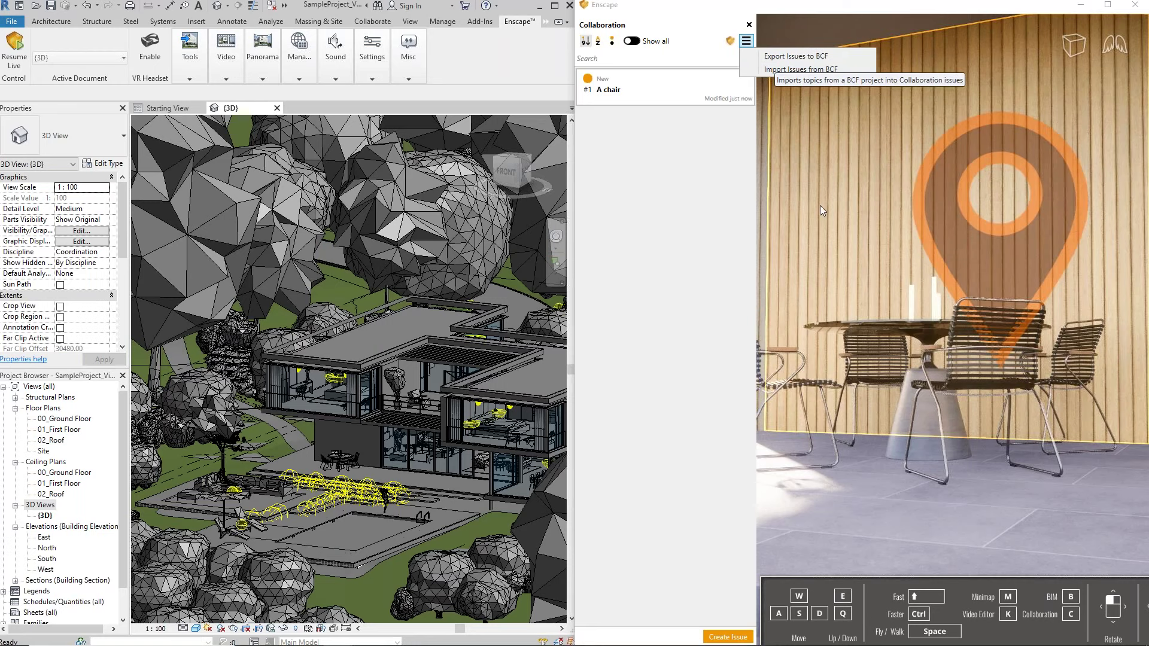
{"action": "left_click", "coordinate": [705, 272]}
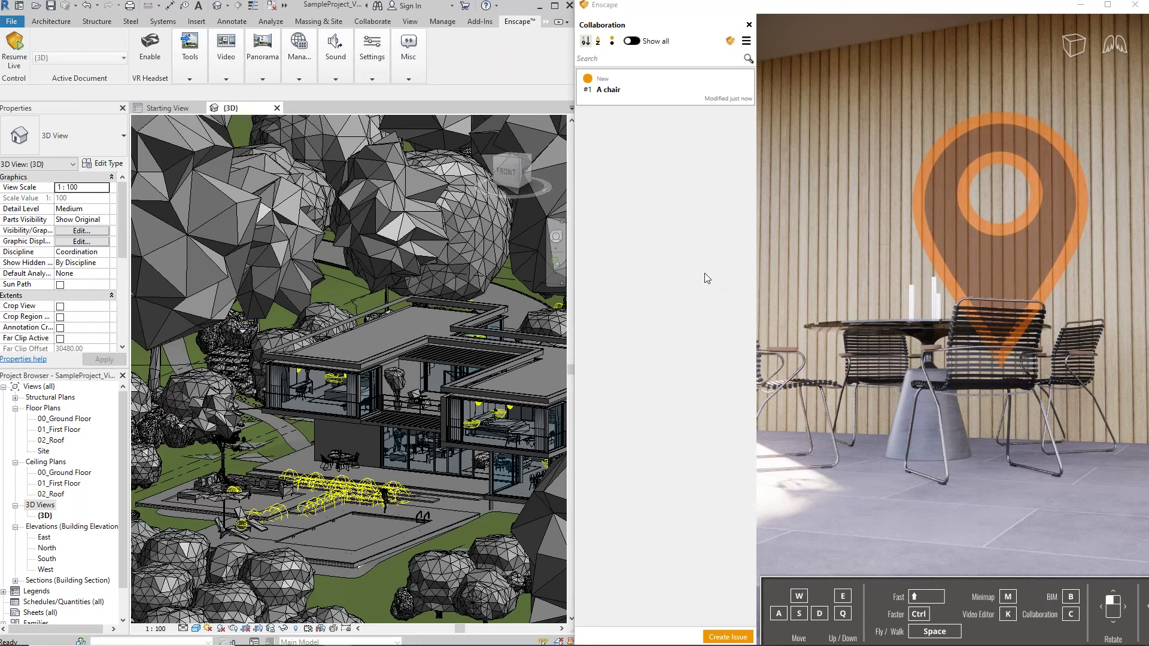
{"action": "left_click", "coordinate": [9, 26]}
{"action": "left_click", "coordinate": [9, 25]}
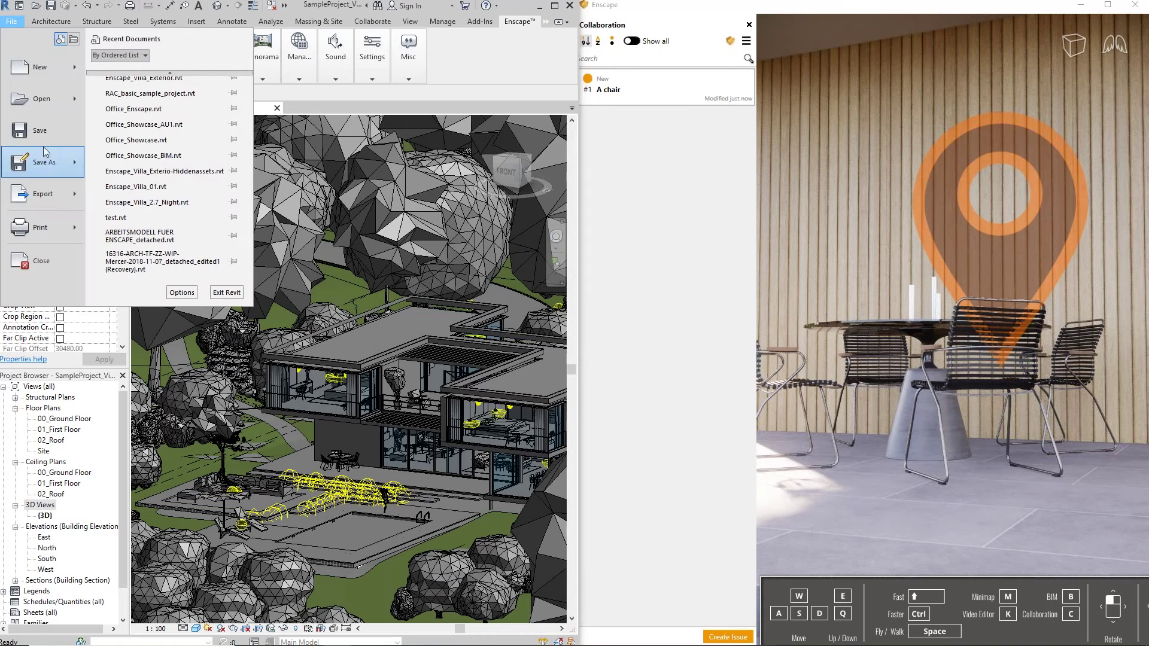
{"action": "mouse_move", "coordinate": [63, 164]}
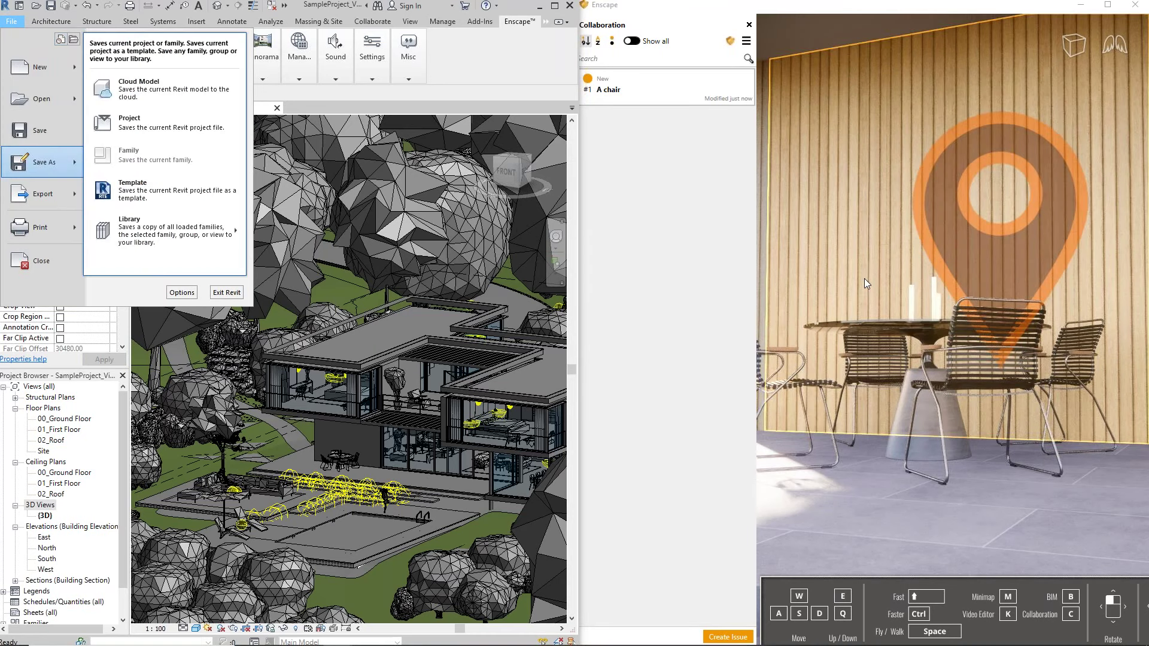
{"action": "left_click_drag", "start_coordinate": [863, 278], "coordinate": [900, 281]}
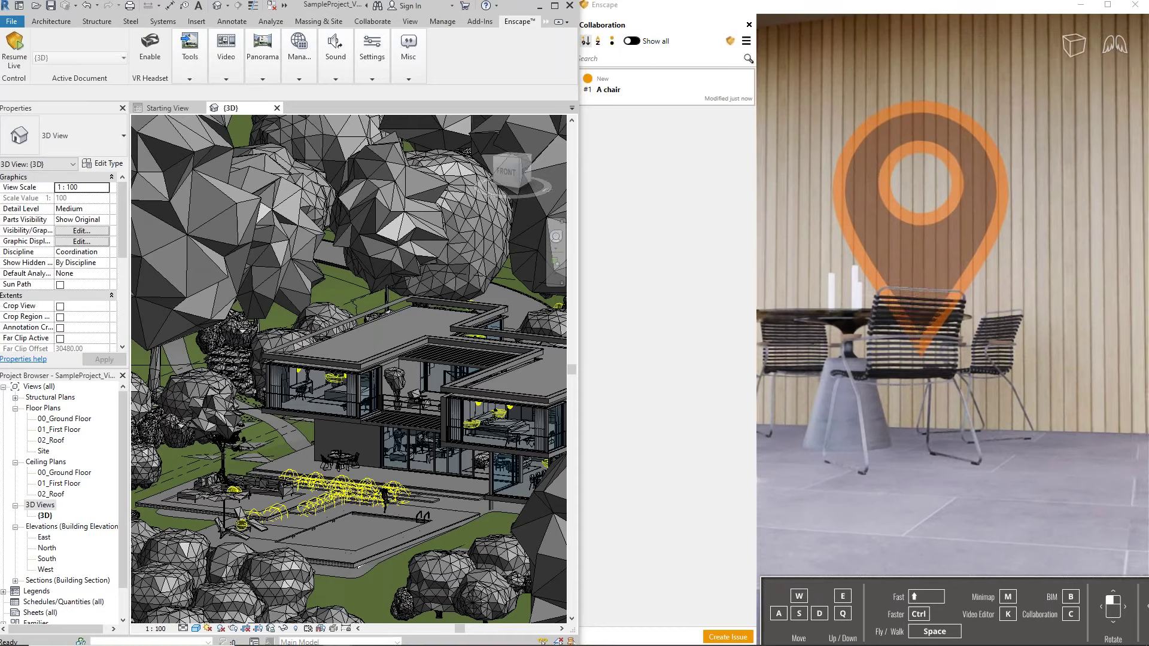
- Hide the collaboration issues and fly back until the whole villa and its pool are in view
{"action": "key", "text": "c"}
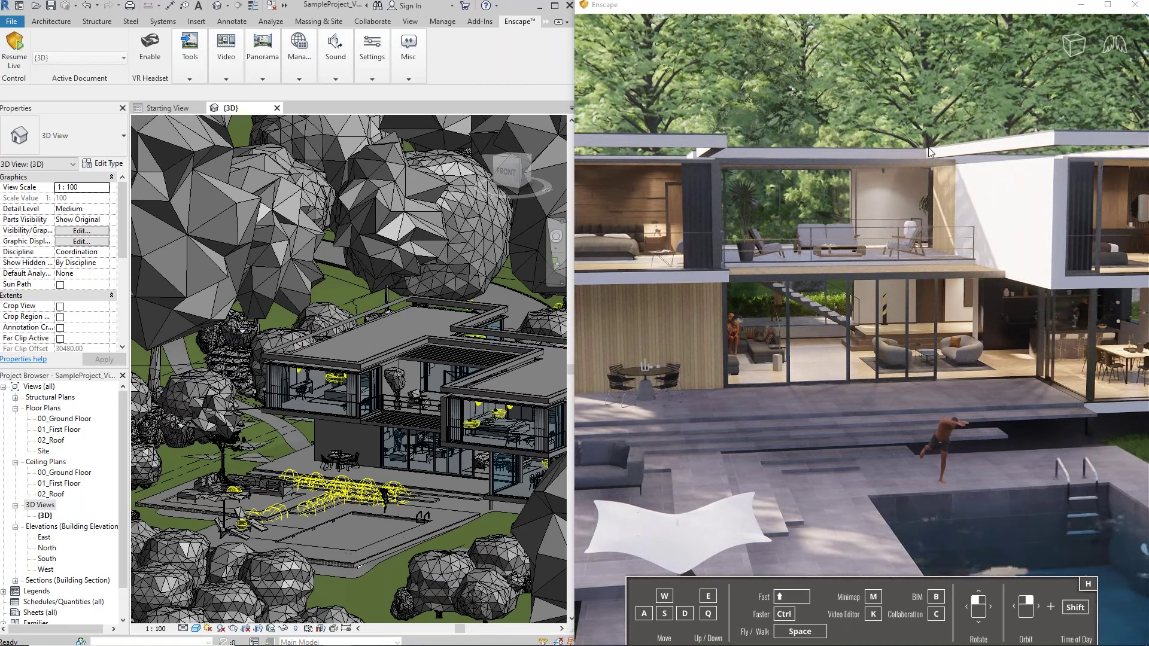
{"action": "key", "text": "s"}
{"action": "mouse_move", "coordinate": [890, 274]}
{"action": "left_mouse_down"}
{"action": "mouse_move", "coordinate": [905, 289]}
{"action": "mouse_move", "coordinate": [896, 300]}
{"action": "mouse_move", "coordinate": [896, 280]}
{"action": "left_mouse_up"}
{"action": "key", "text": "s"}
{"action": "key", "text": "q"}
{"action": "key", "text": "e"}
{"action": "key", "text": "q"}
{"action": "left_click_drag", "start_coordinate": [986, 243], "coordinate": [1010, 268]}
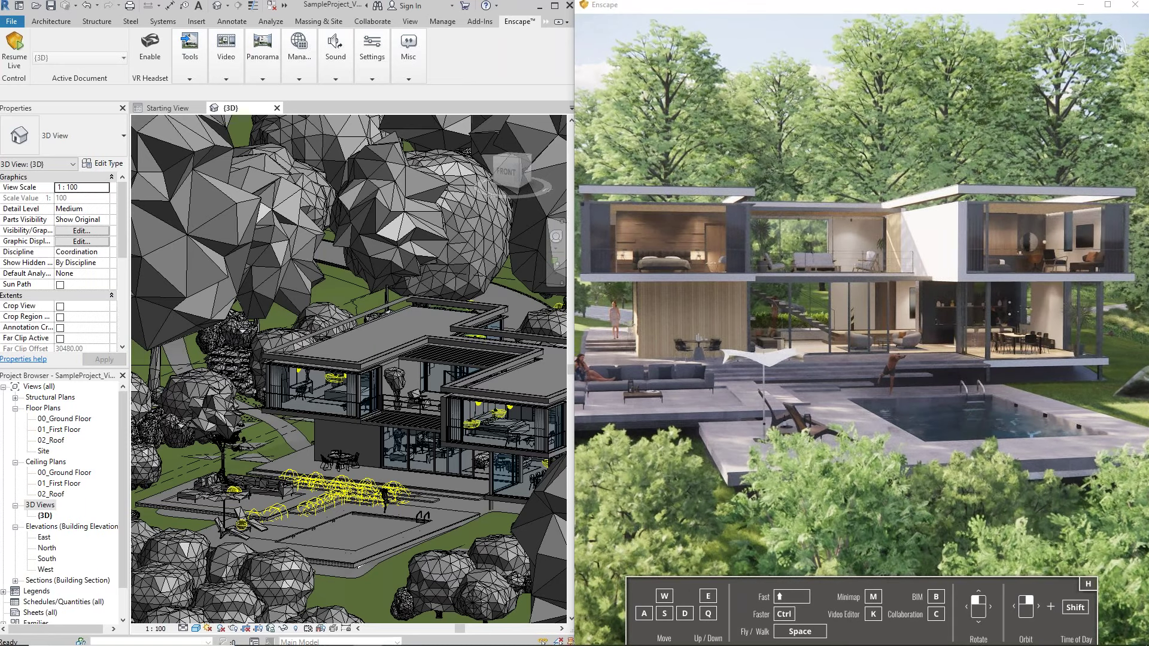
{"action": "left_click_drag", "start_coordinate": [953, 340], "coordinate": [892, 361]}
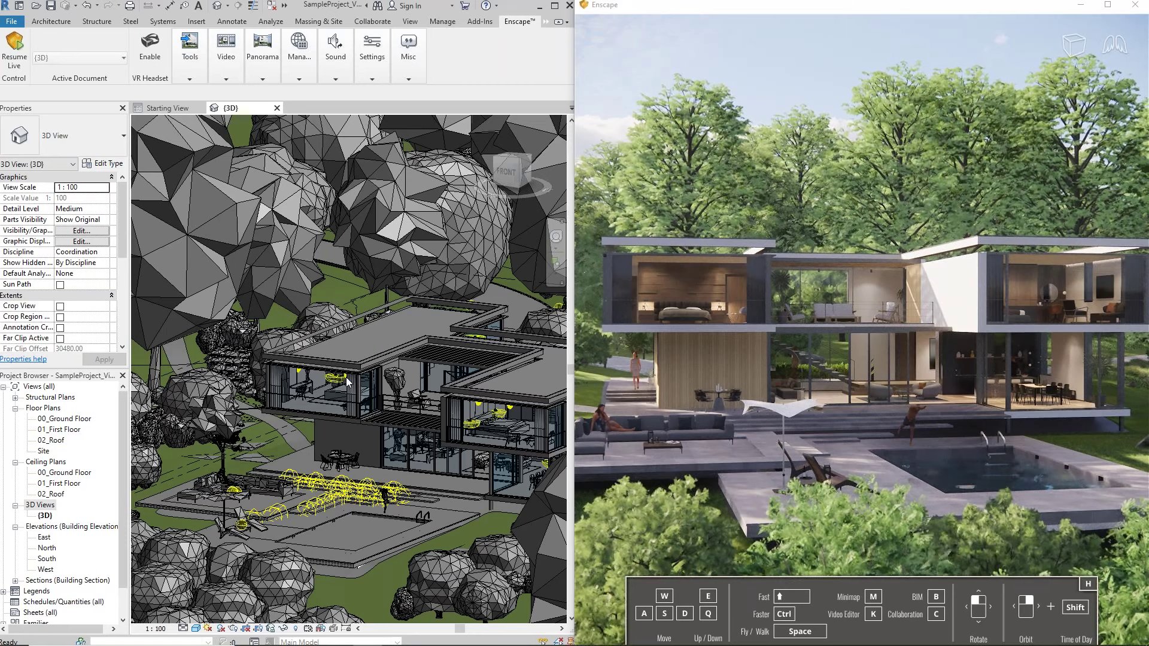
- Fly down to the lawn beside the pool terrace to examine the grass up close
{"action": "left_click", "coordinate": [345, 377]}
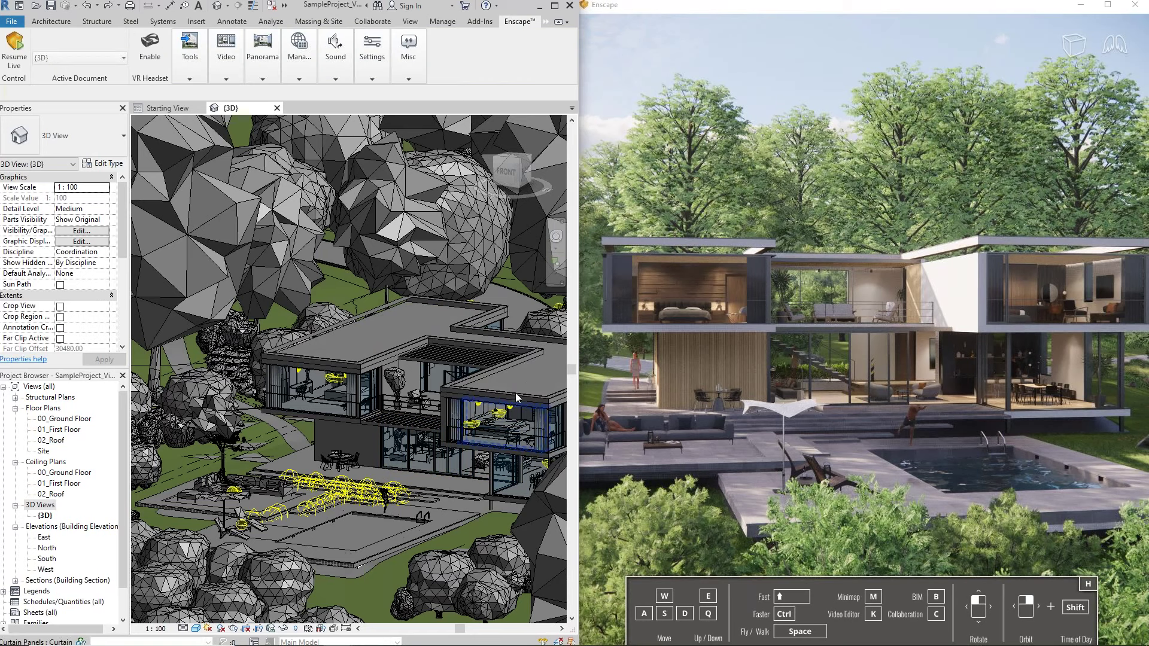
{"action": "left_click", "coordinate": [881, 319]}
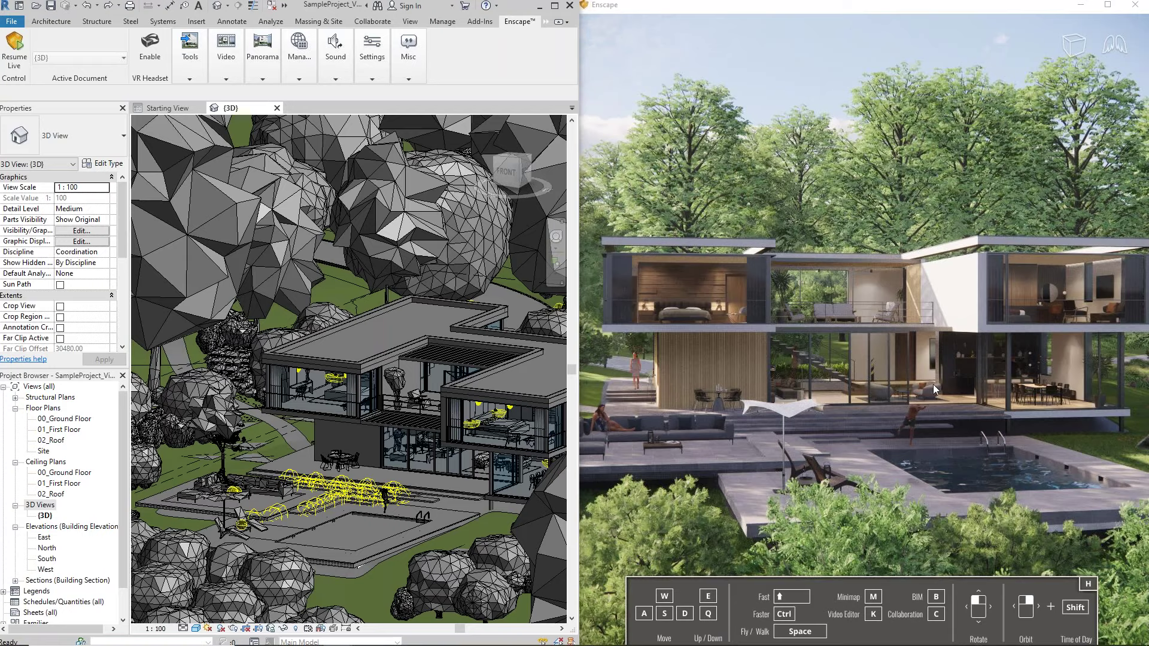
{"action": "left_click_drag", "start_coordinate": [880, 319], "coordinate": [739, 245]}
{"action": "key", "text": "w"}
{"action": "key", "text": "e"}
{"action": "key", "text": "q"}
{"action": "left_click_drag", "start_coordinate": [927, 389], "coordinate": [935, 382]}
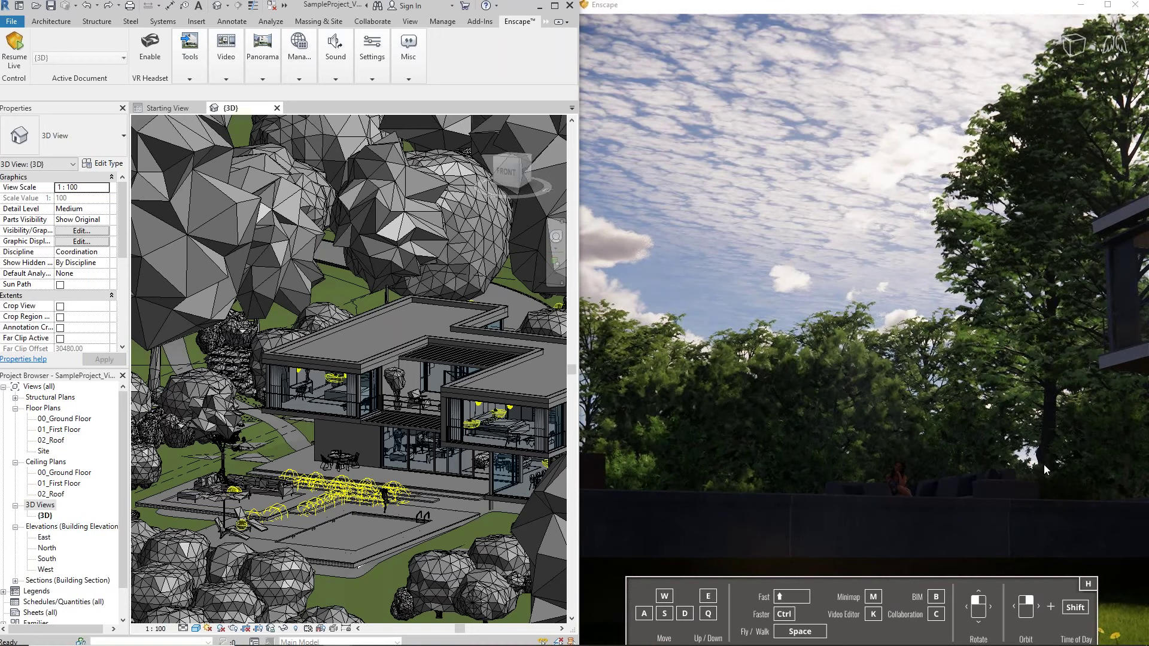
{"action": "left_click_drag", "start_coordinate": [993, 246], "coordinate": [1054, 370]}
{"action": "key", "text": "q"}
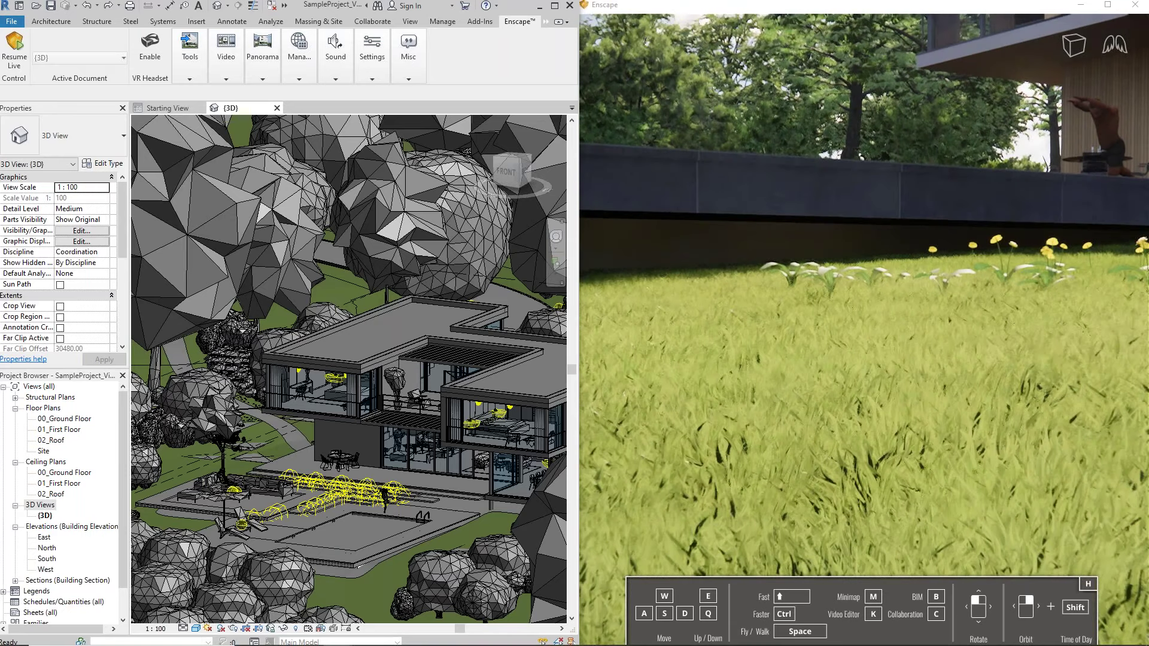
{"action": "left_click_drag", "start_coordinate": [1054, 369], "coordinate": [1052, 342]}
- Hide the navigation help overlay and fly along the lawn to examine the grass and flowers near the pool ladder
{"action": "key", "text": "h"}
{"action": "key", "text": "d"}
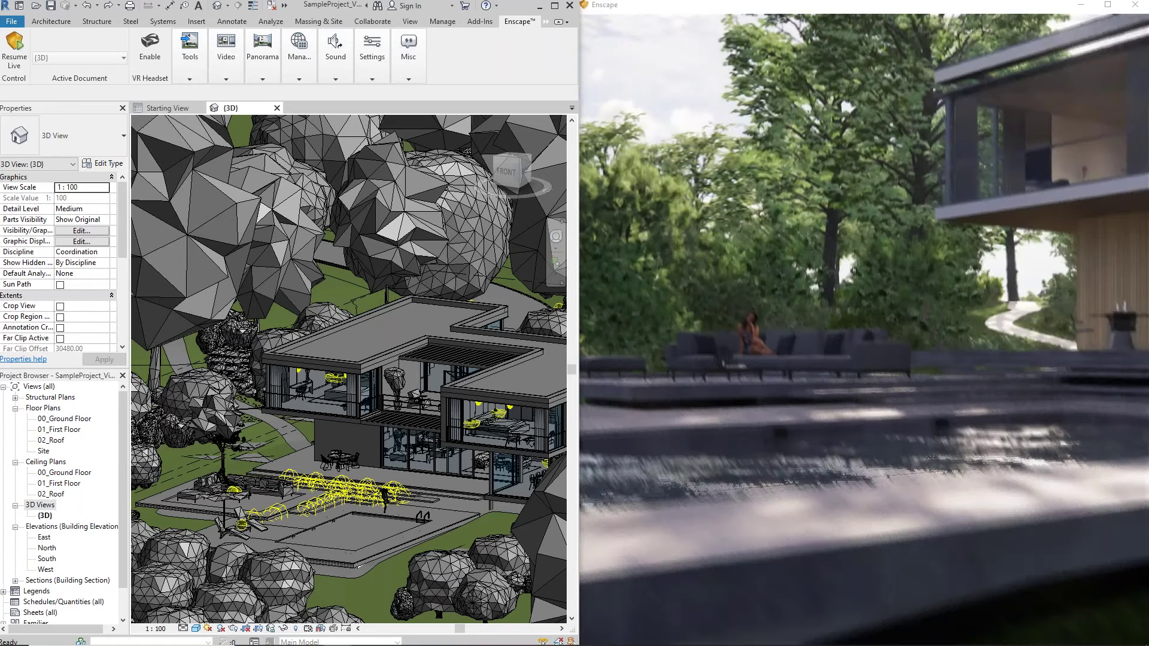
{"action": "key", "text": "s"}
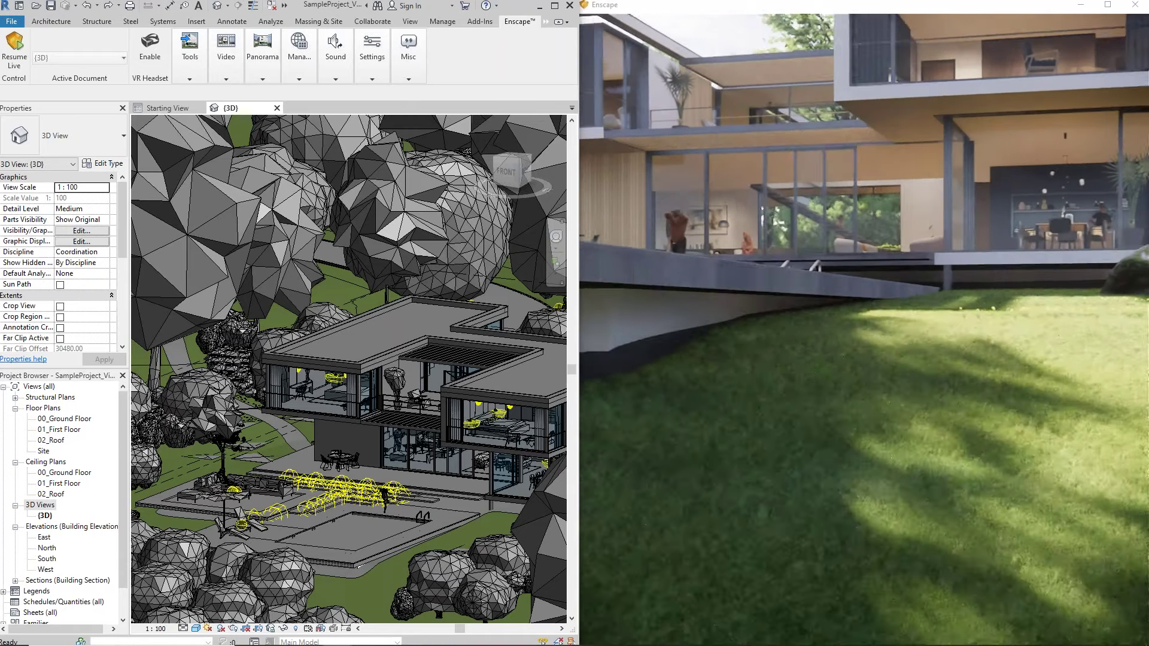
{"action": "key", "text": "w"}
{"action": "key", "text": "e"}
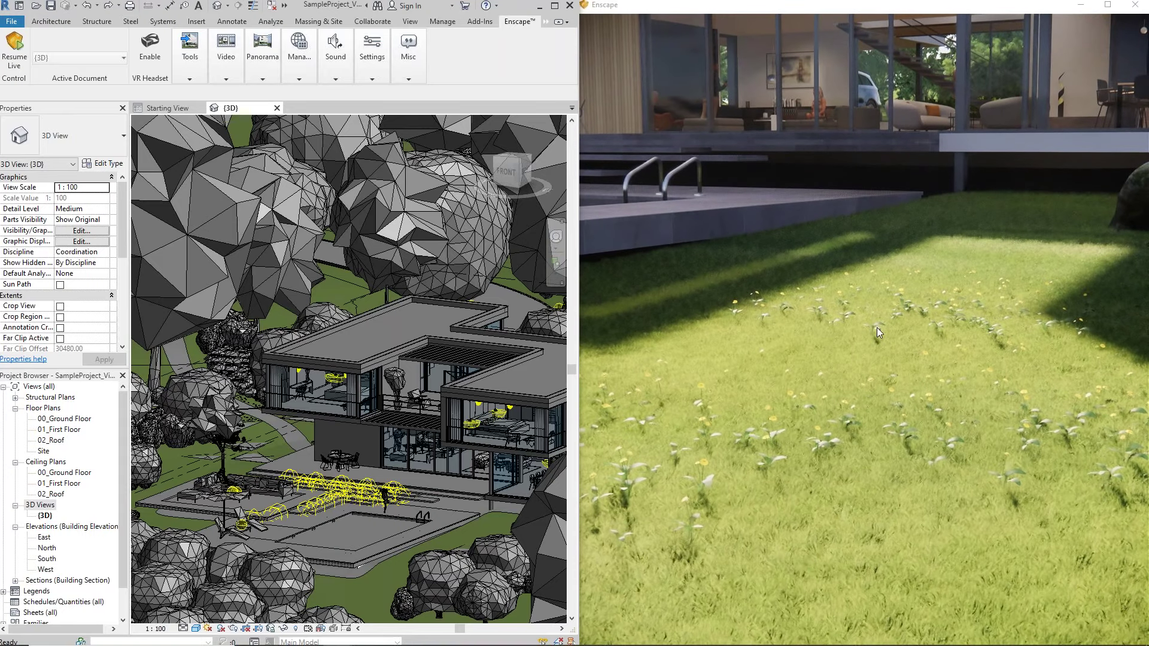
{"action": "left_click_drag", "start_coordinate": [911, 330], "coordinate": [890, 376]}
{"action": "key", "text": "w"}
{"action": "key", "text": "s"}
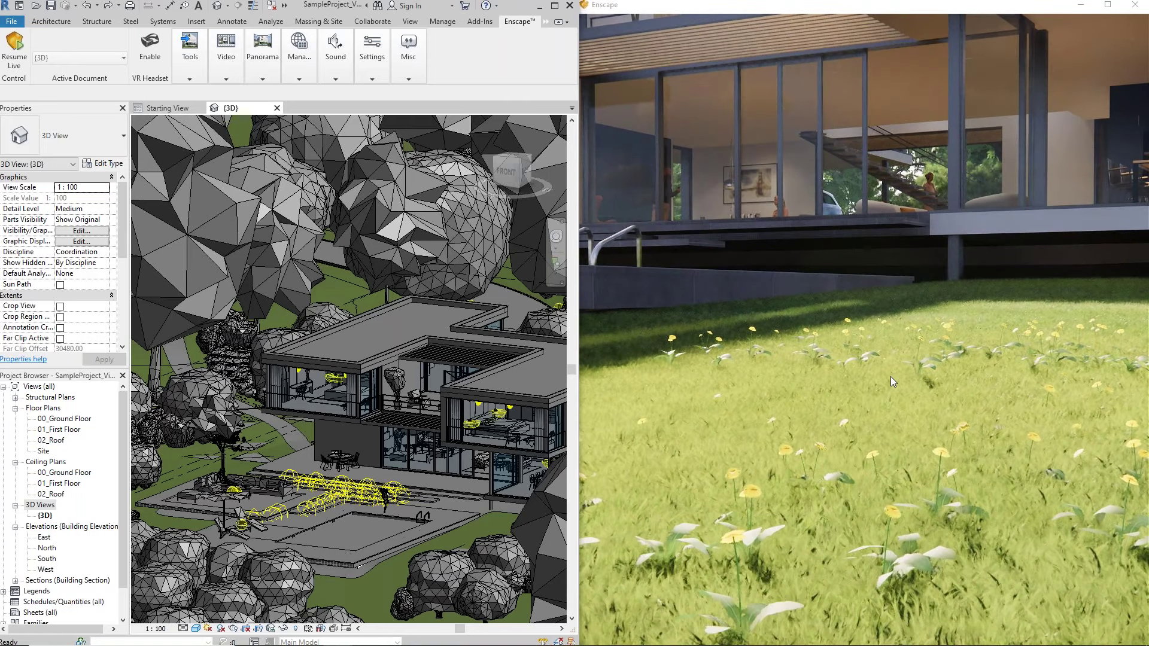
{"action": "left_click_drag", "start_coordinate": [890, 376], "coordinate": [818, 342]}
{"action": "key", "text": "q"}
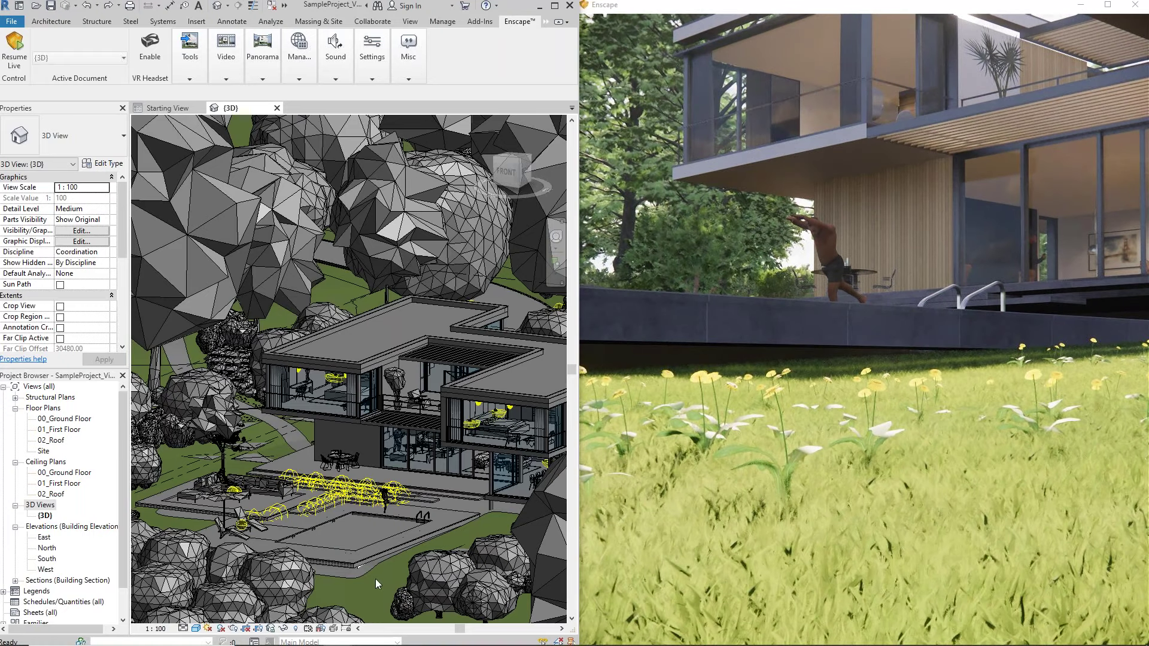
- Select the gravel subregion around the pool terrace and search the project materials for grass
{"action": "left_click", "coordinate": [479, 521]}
{"action": "scroll", "coordinate": [480, 520], "scroll_direction": "down", "scroll_amount": 4}
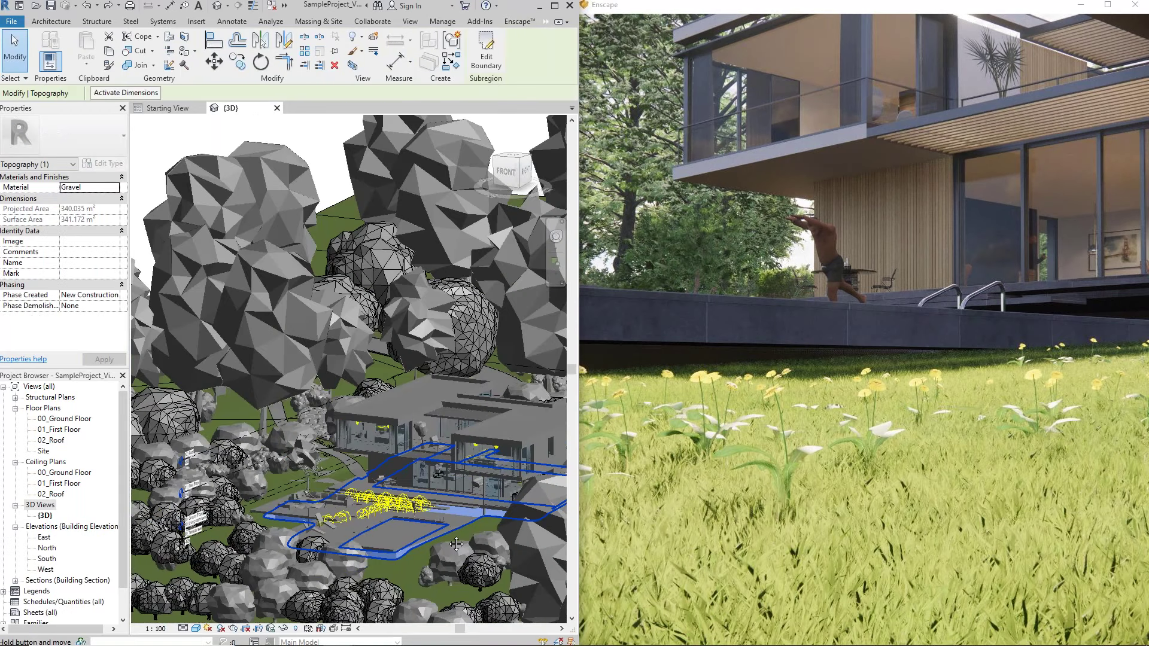
{"action": "left_click", "coordinate": [444, 21]}
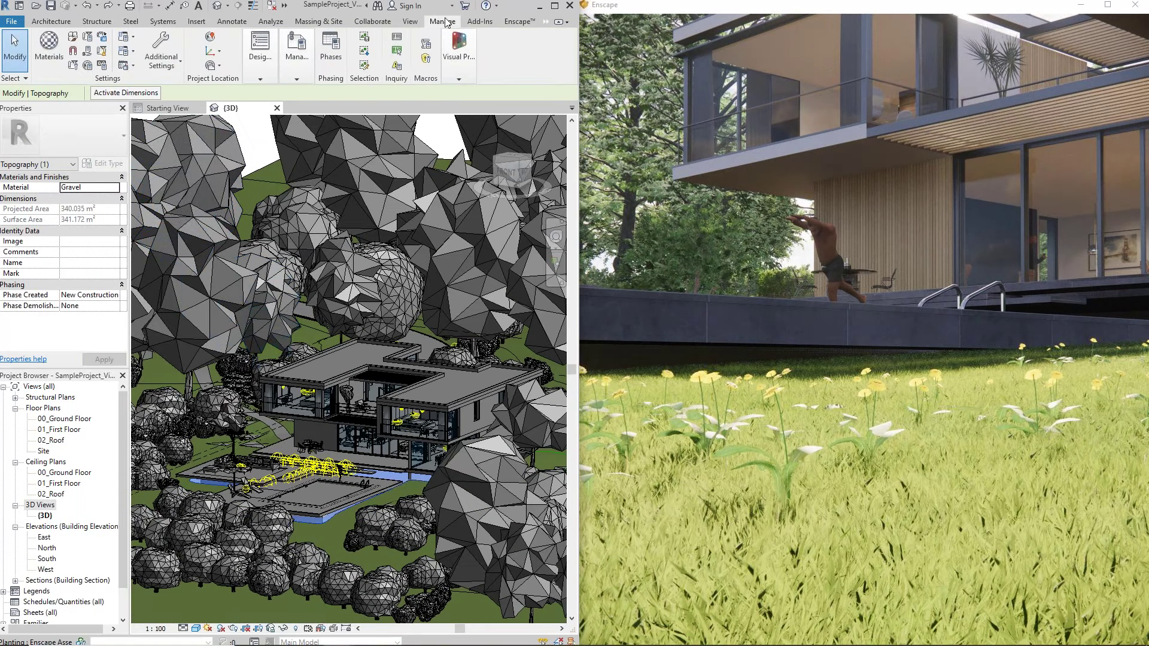
{"action": "left_click", "coordinate": [49, 47]}
{"action": "left_click", "coordinate": [215, 235]}
{"action": "type", "text": "grass"}
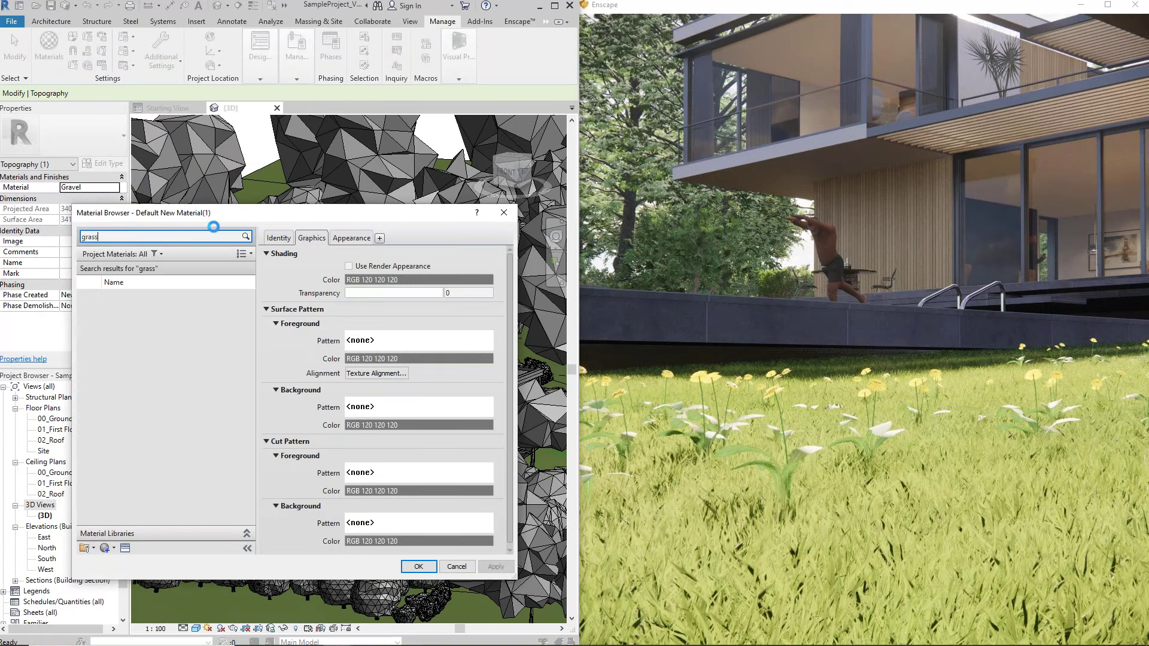
- Rename the Site - Grass material as Site - carpet, accept the material changes and clear the topography selection
{"action": "left_click", "coordinate": [143, 302]}
{"action": "left_click", "coordinate": [129, 351]}
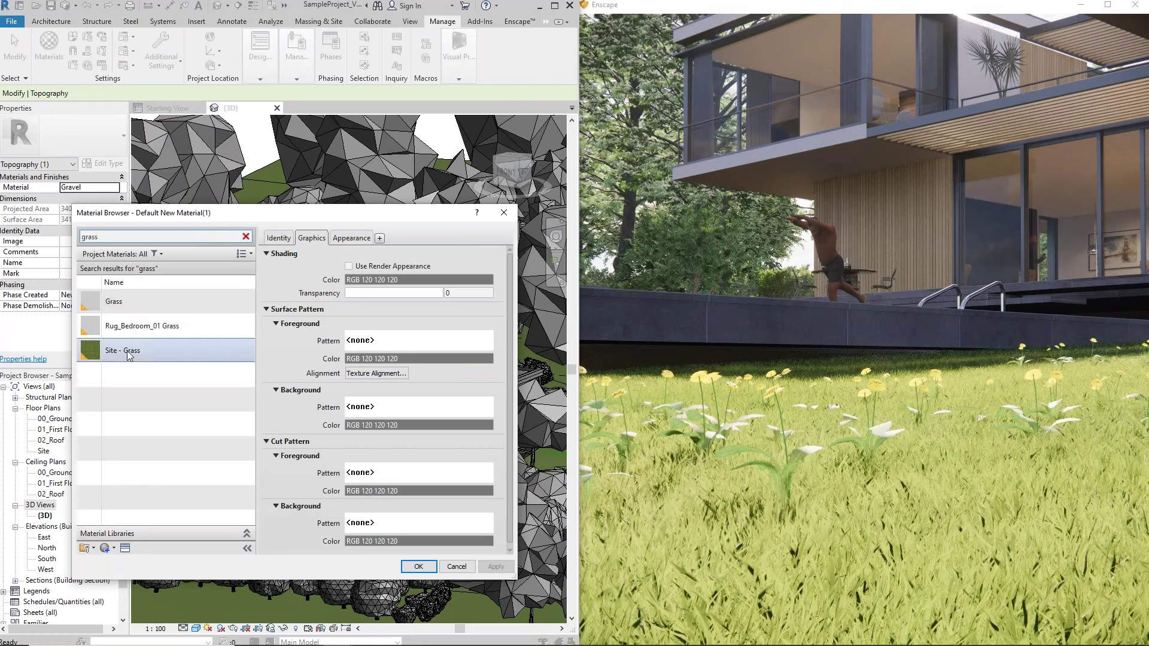
{"action": "right_click", "coordinate": [157, 351]}
{"action": "left_click", "coordinate": [180, 389]}
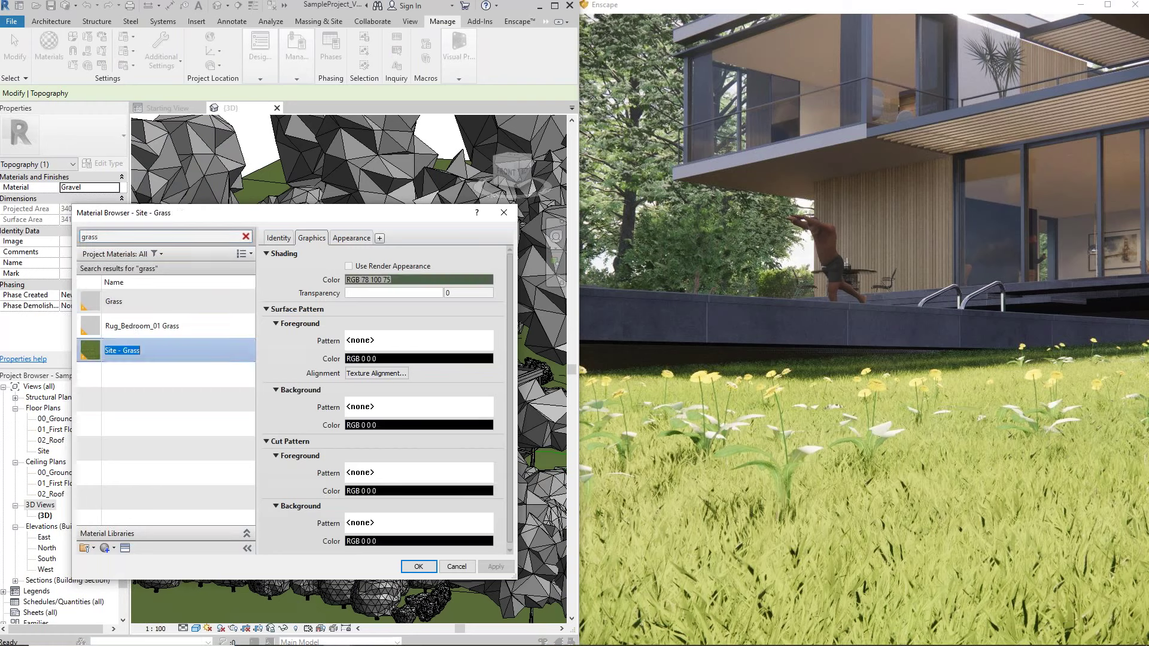
{"action": "double_click", "coordinate": [126, 350]}
{"action": "type", "text": "carpet"}
{"action": "left_click", "coordinate": [419, 567]}
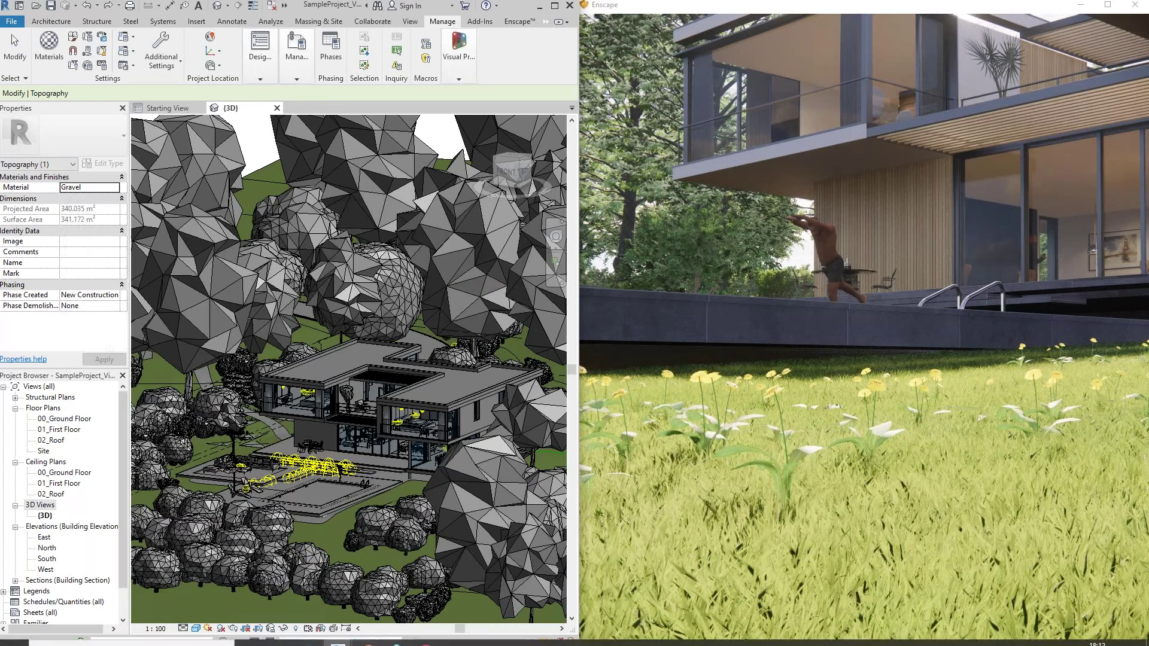
{"action": "key", "text": "Escape"}
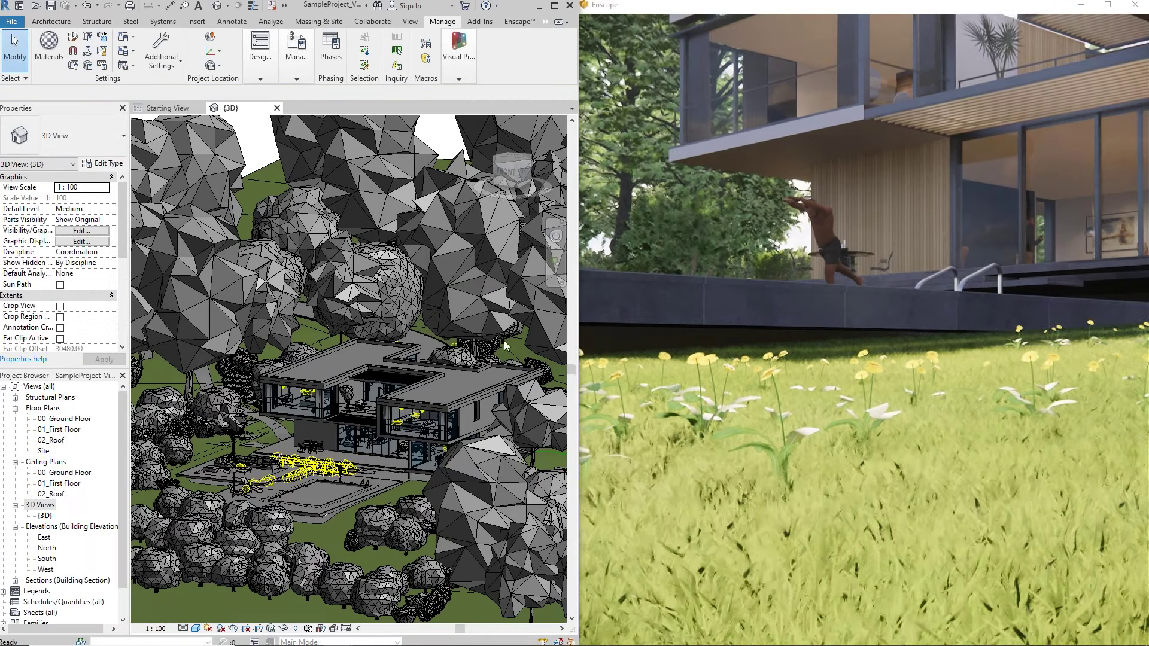
- Search the project materials for grass again and show the appearance settings of the Grass material
{"action": "left_click", "coordinate": [49, 52]}
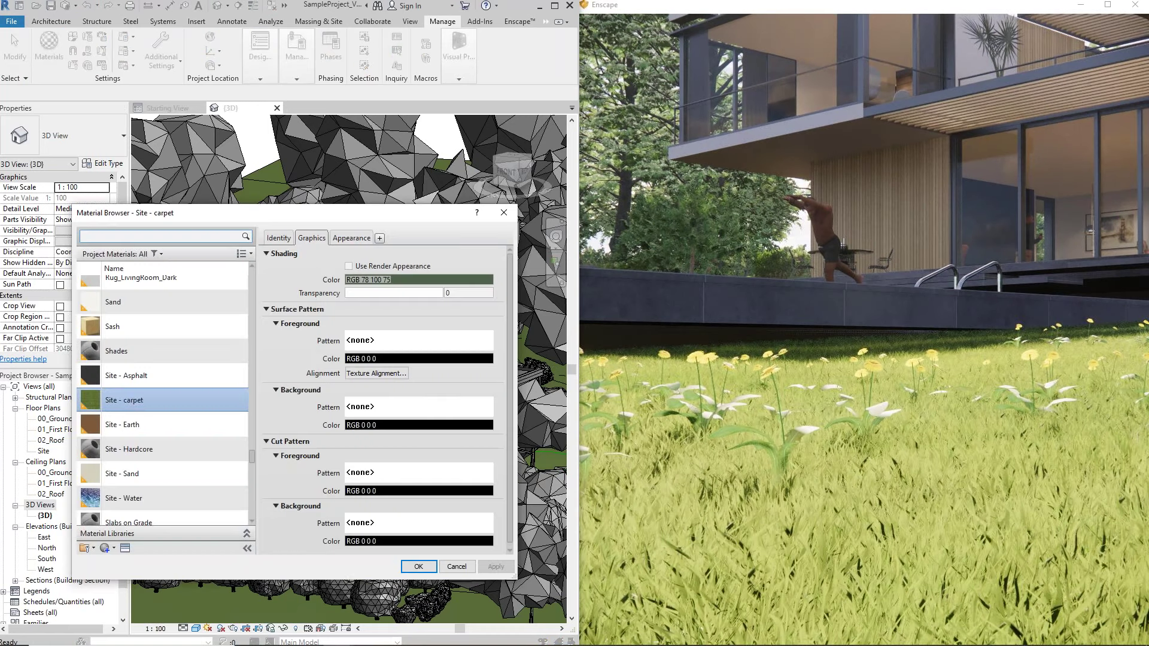
{"action": "type", "text": "grass"}
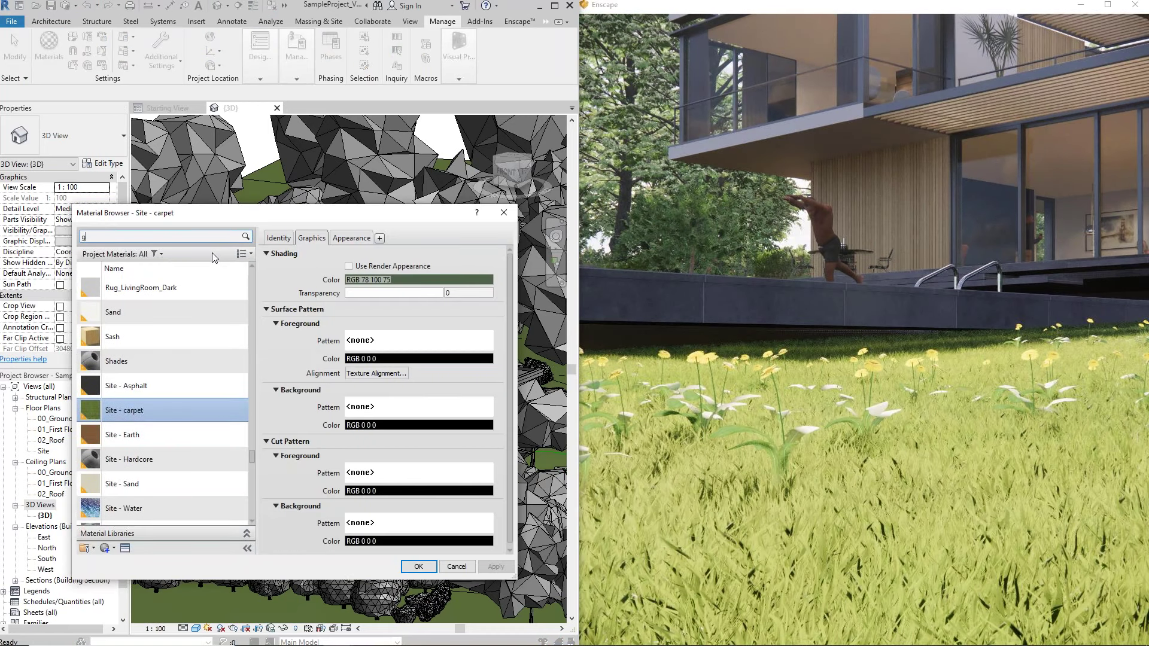
{"action": "key", "text": "Return"}
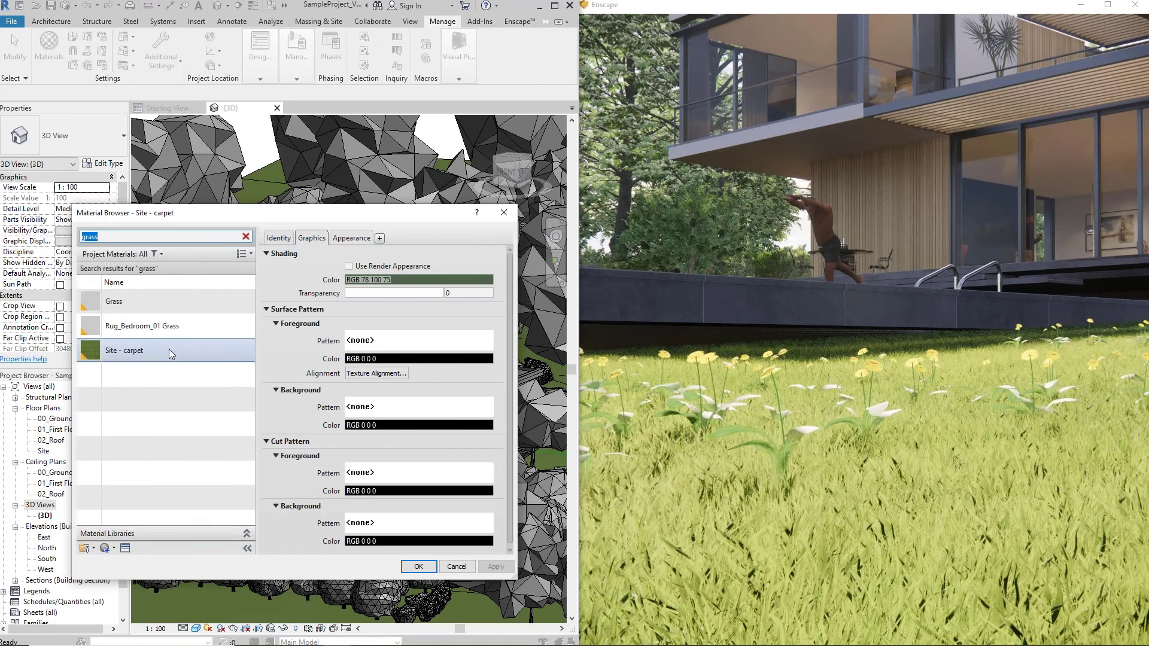
{"action": "left_click", "coordinate": [208, 326]}
{"action": "left_click", "coordinate": [181, 306]}
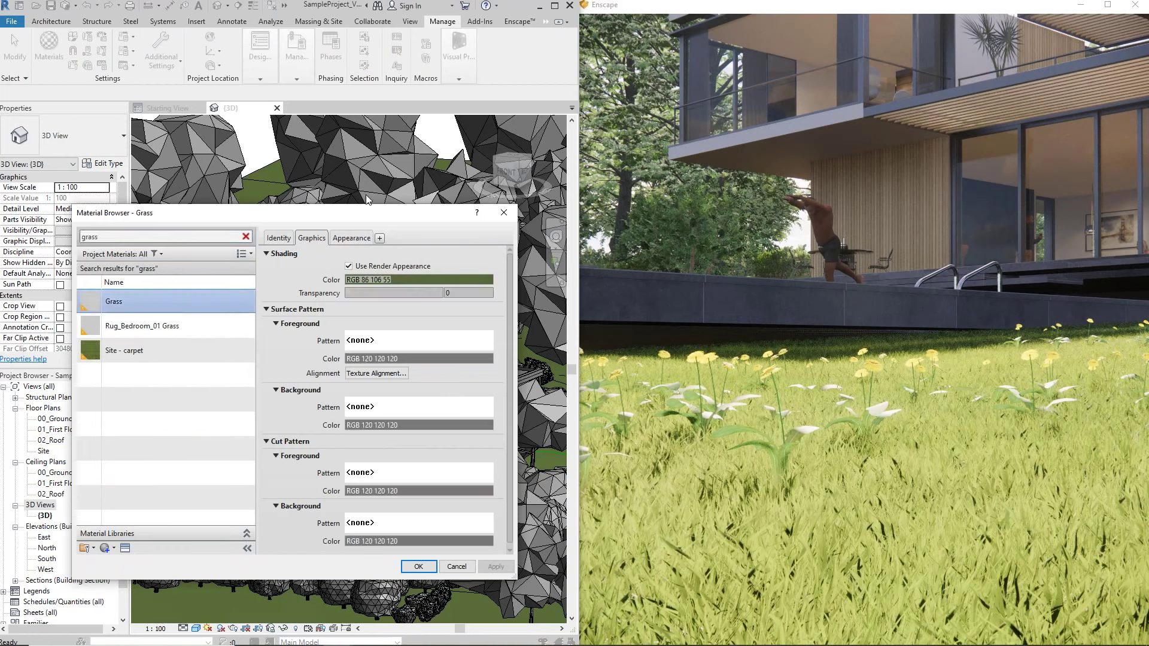
{"action": "left_click", "coordinate": [350, 238]}
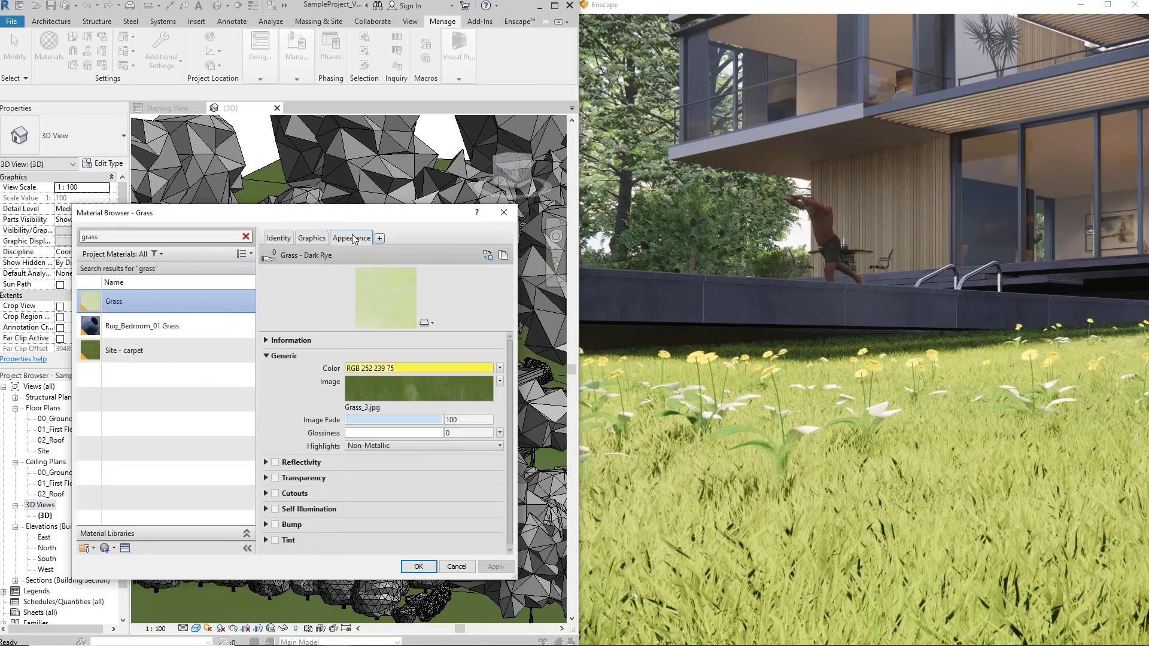
- Rename the Grass material as Carpet
{"action": "right_click", "coordinate": [121, 305]}
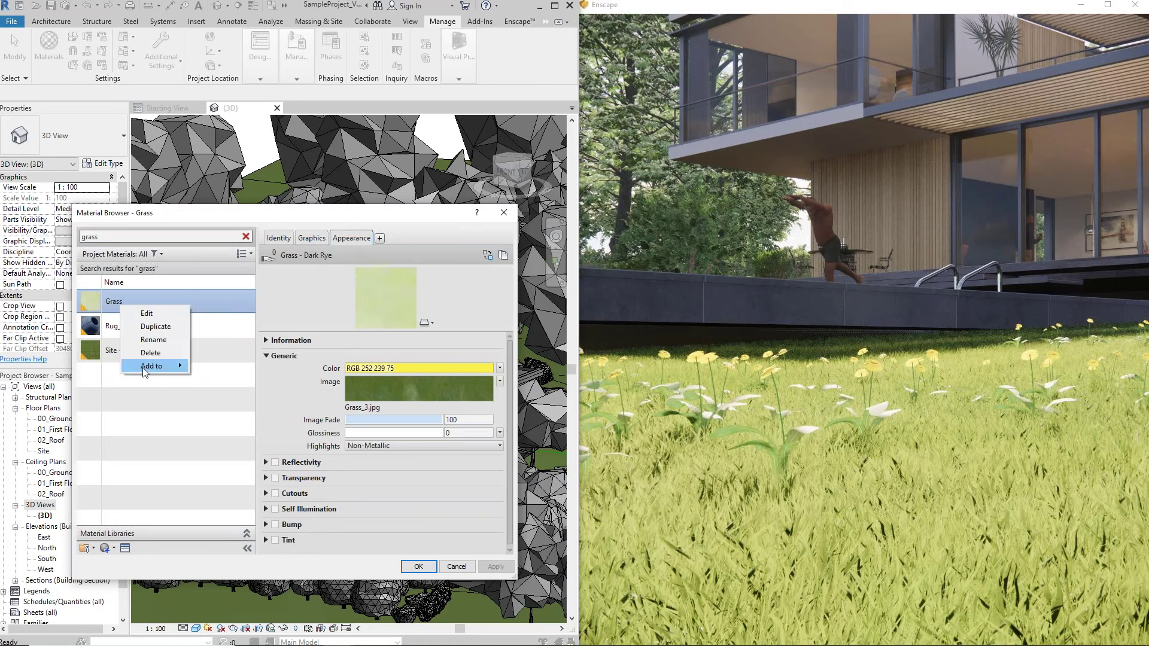
{"action": "left_click", "coordinate": [153, 340]}
{"action": "type", "text": "Carpet"}
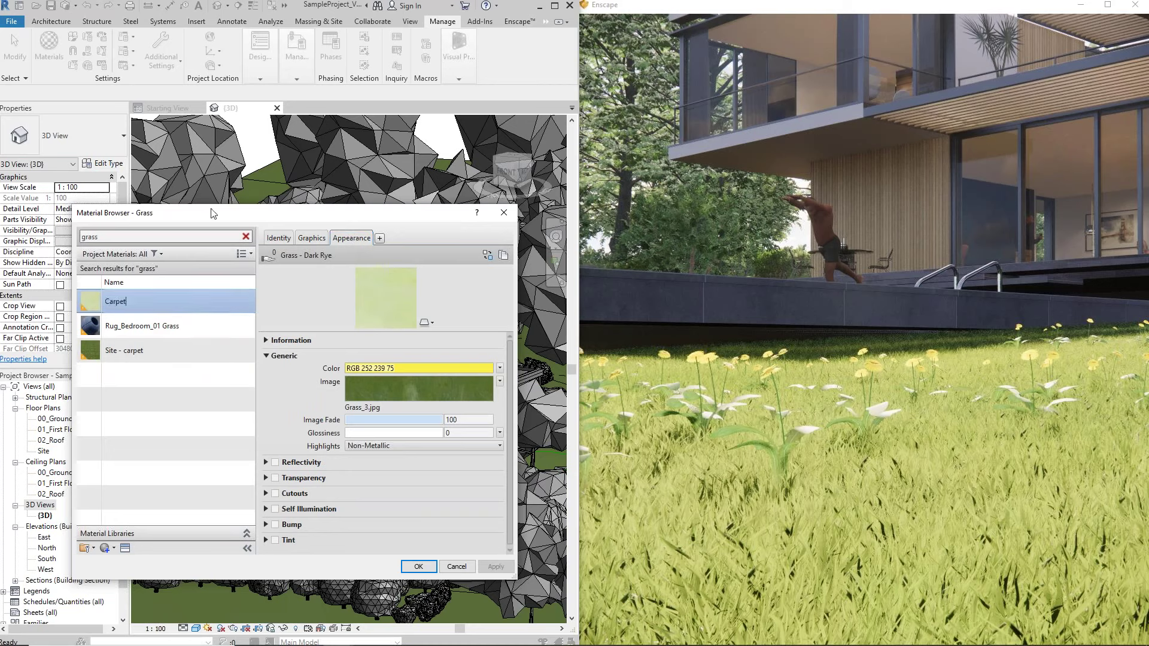
{"action": "key", "text": "Return"}
{"action": "left_click", "coordinate": [648, 336]}
- Give the lawn's carpet material the new name Carpet2
{"action": "right_click", "coordinate": [149, 306]}
{"action": "left_click", "coordinate": [180, 336]}
{"action": "type", "text": "Carpet2"}
{"action": "key", "text": "Return"}
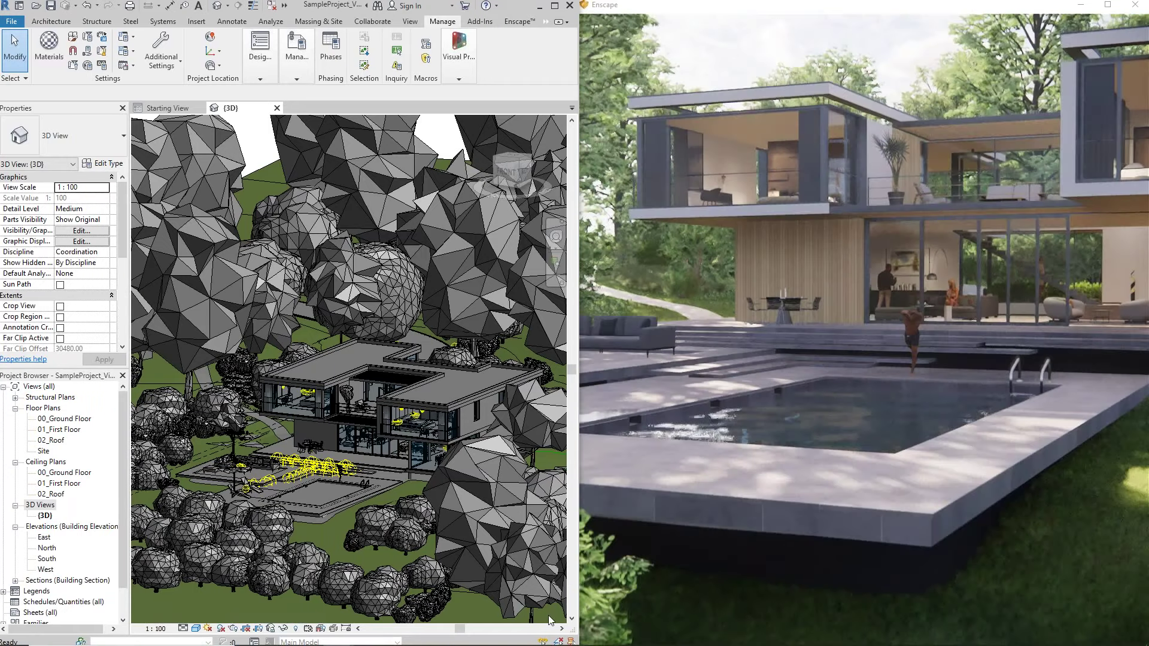
- Switch to Chrome, open the Materials in Revit article under Materials and Lighting in Enscape's Knowledge Base, and select its web address
{"action": "left_click", "coordinate": [426, 635]}
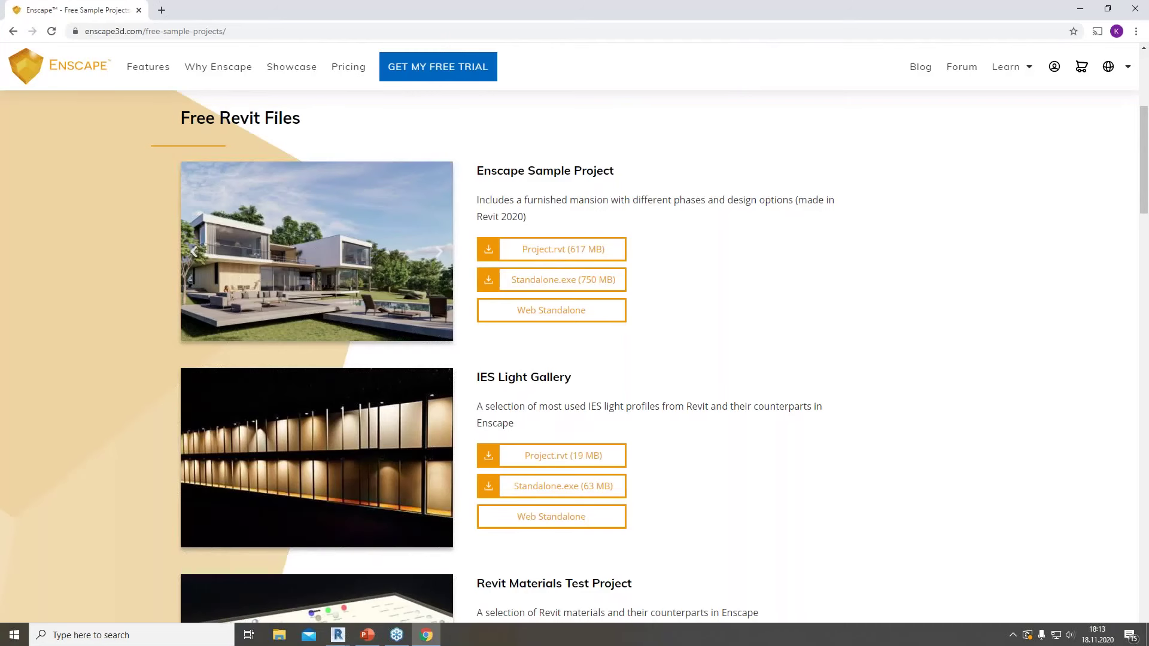
{"action": "mouse_move", "coordinate": [1005, 69]}
{"action": "left_click", "coordinate": [1014, 115]}
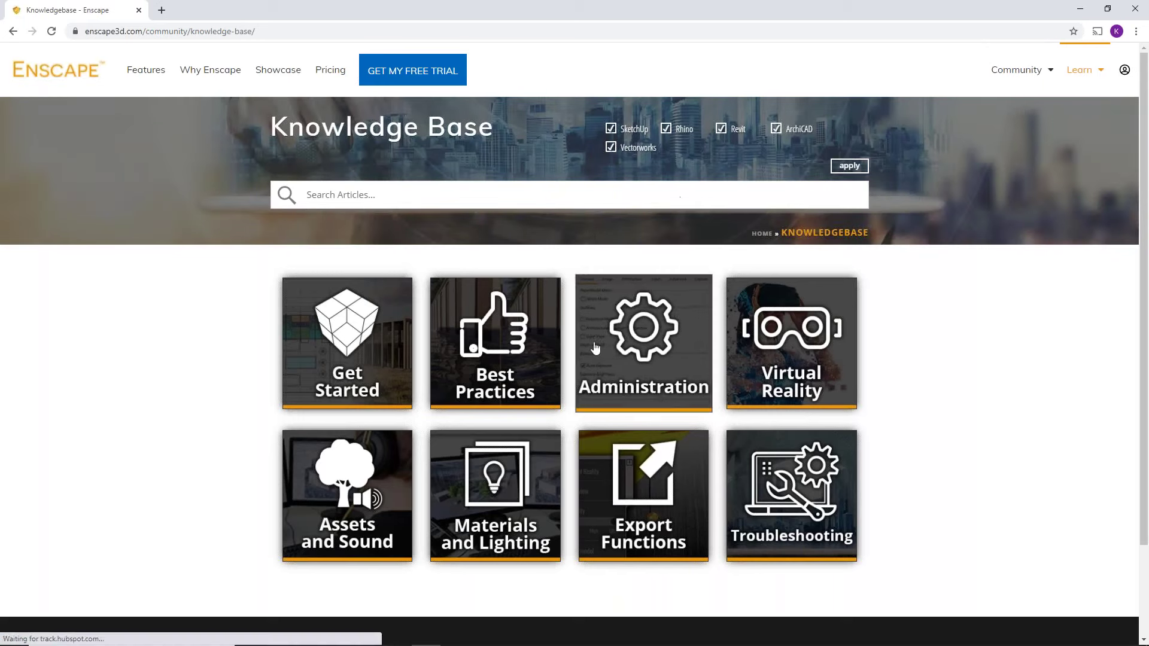
{"action": "left_click", "coordinate": [492, 464]}
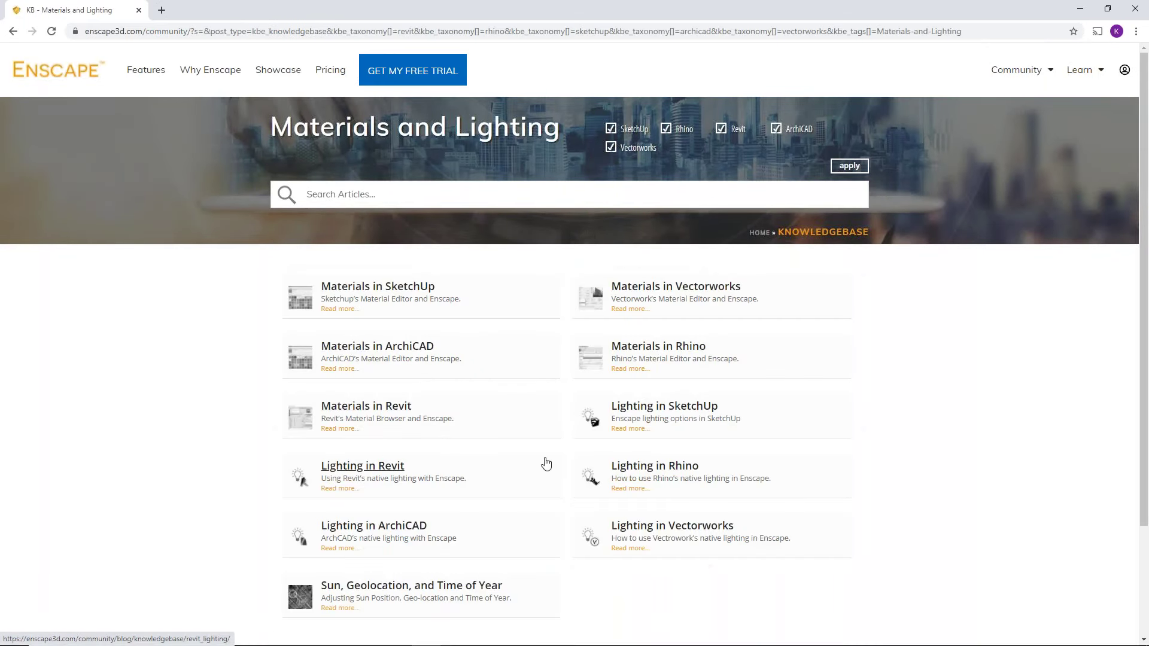
{"action": "left_click", "coordinate": [395, 406]}
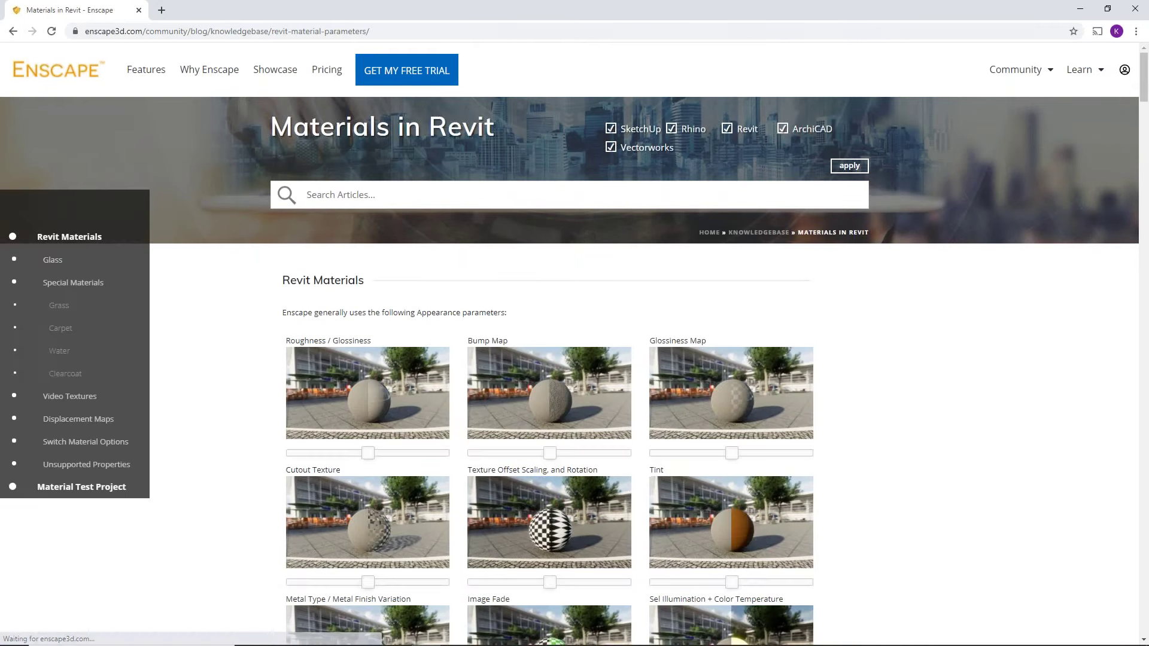
{"action": "key", "text": "ctrl+l"}
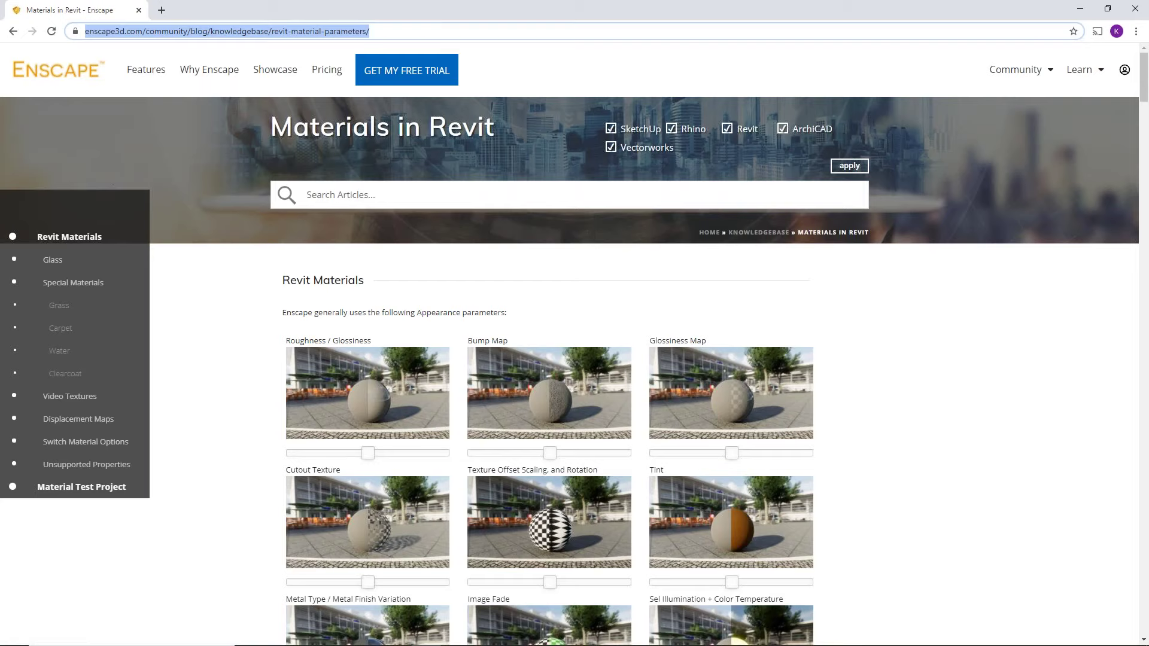
{"action": "key", "text": "alt+Tab"}
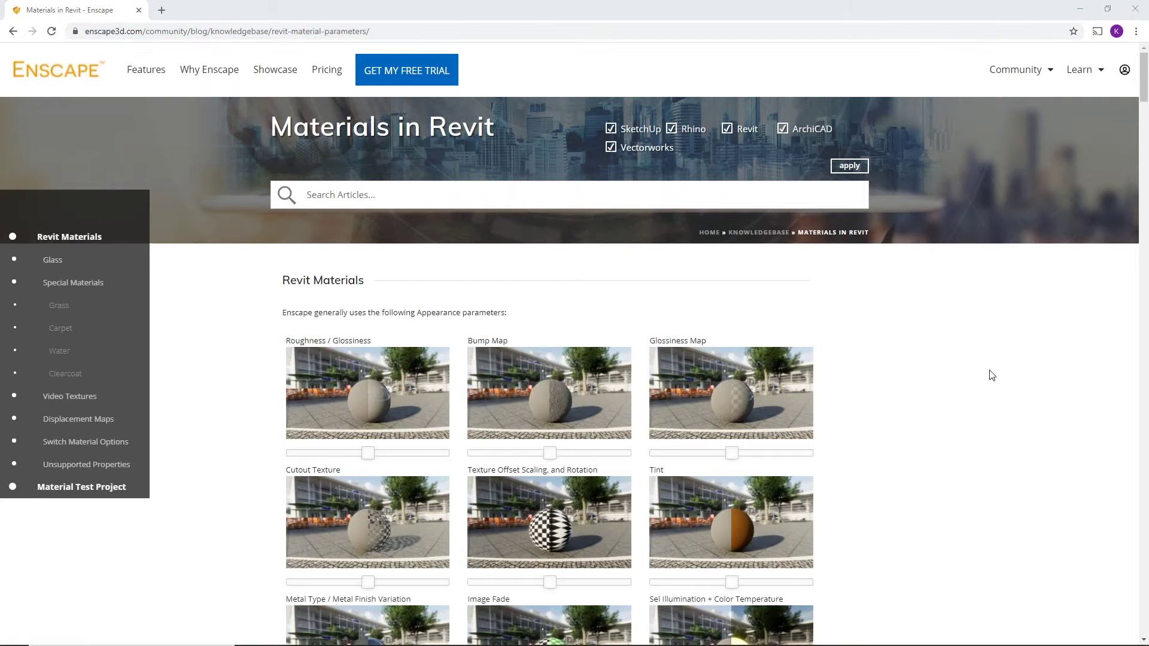
- Read the Grass and Carpet sections of the article to examine the material keywords, including Long Carpet and Short Carpet
{"action": "scroll", "coordinate": [939, 393], "scroll_direction": "down", "scroll_amount": 3}
{"action": "scroll", "coordinate": [940, 393], "scroll_direction": "down", "scroll_amount": 18}
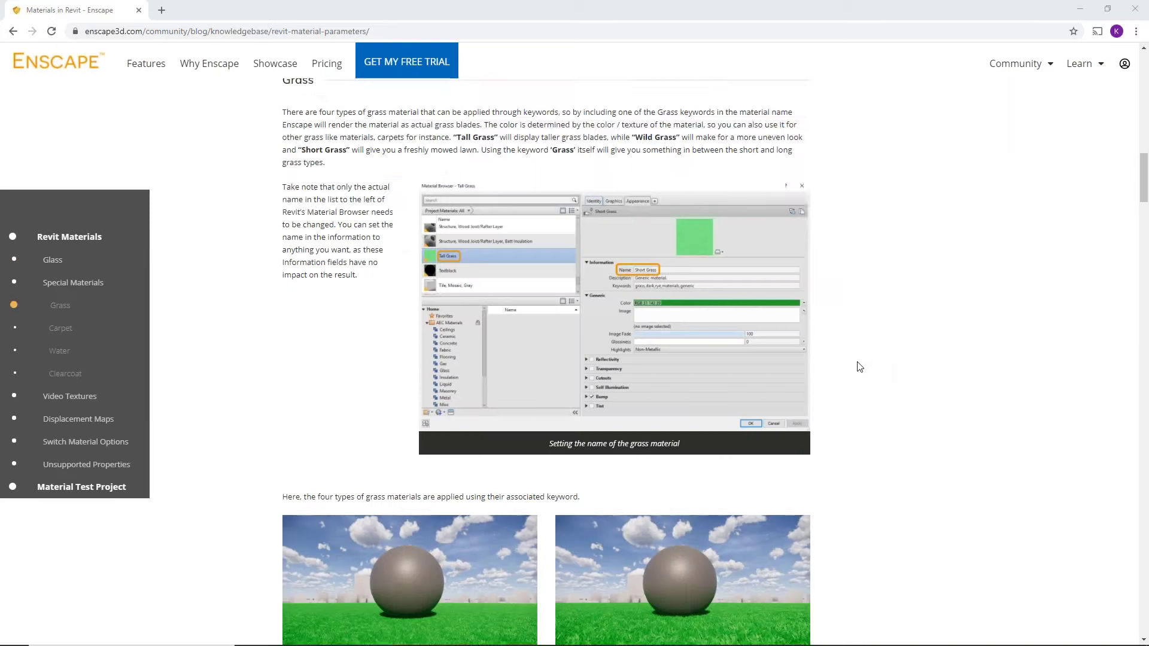
{"action": "scroll", "coordinate": [855, 362], "scroll_direction": "down", "scroll_amount": 15}
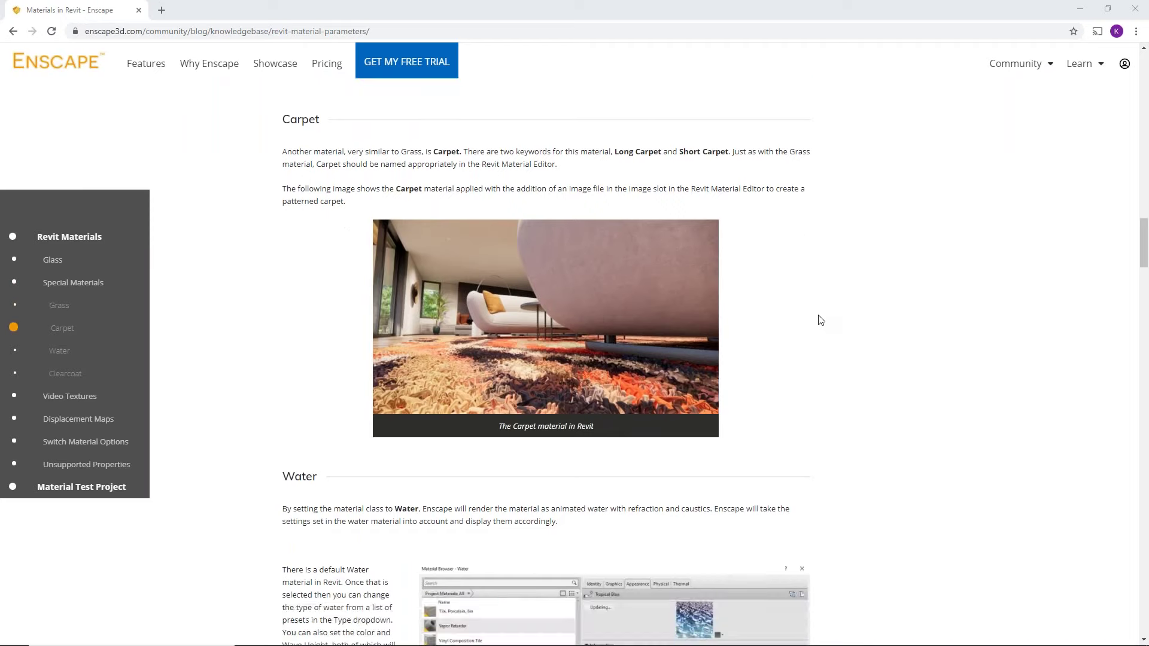
{"action": "scroll", "coordinate": [308, 310], "scroll_direction": "up", "scroll_amount": 3}
{"action": "left_click_drag", "start_coordinate": [324, 297], "coordinate": [780, 299]}
{"action": "left_click", "coordinate": [781, 302]}
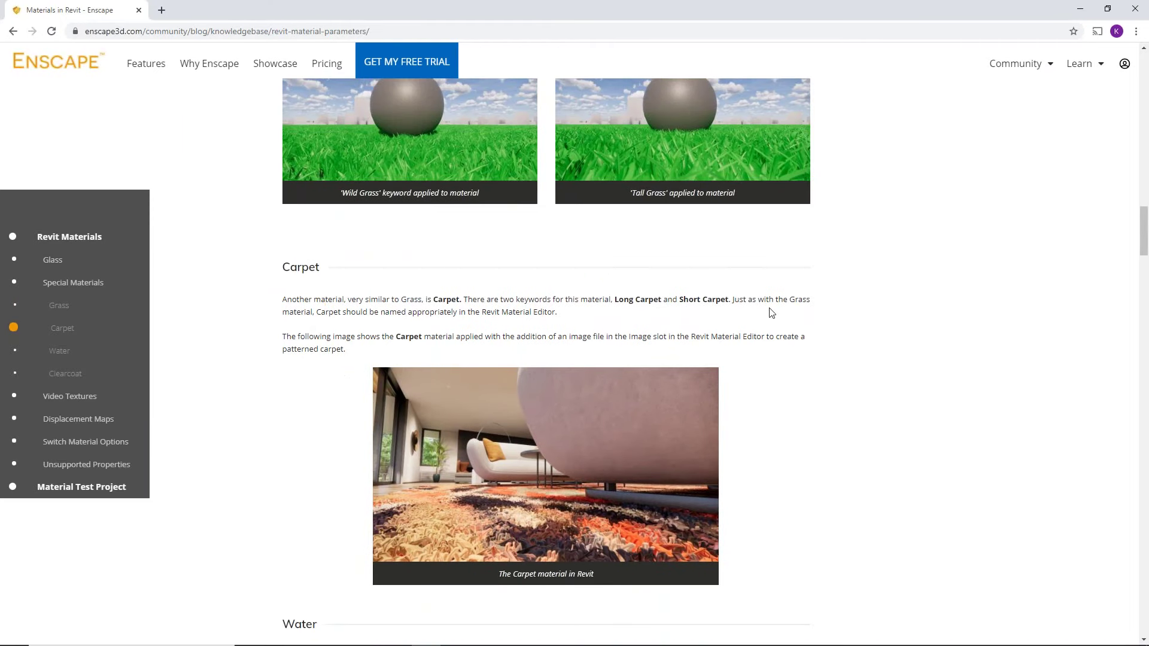
{"action": "left_click_drag", "start_coordinate": [635, 299], "coordinate": [723, 296]}
{"action": "left_click", "coordinate": [733, 323]}
{"action": "scroll", "coordinate": [635, 422], "scroll_direction": "down", "scroll_amount": 1}
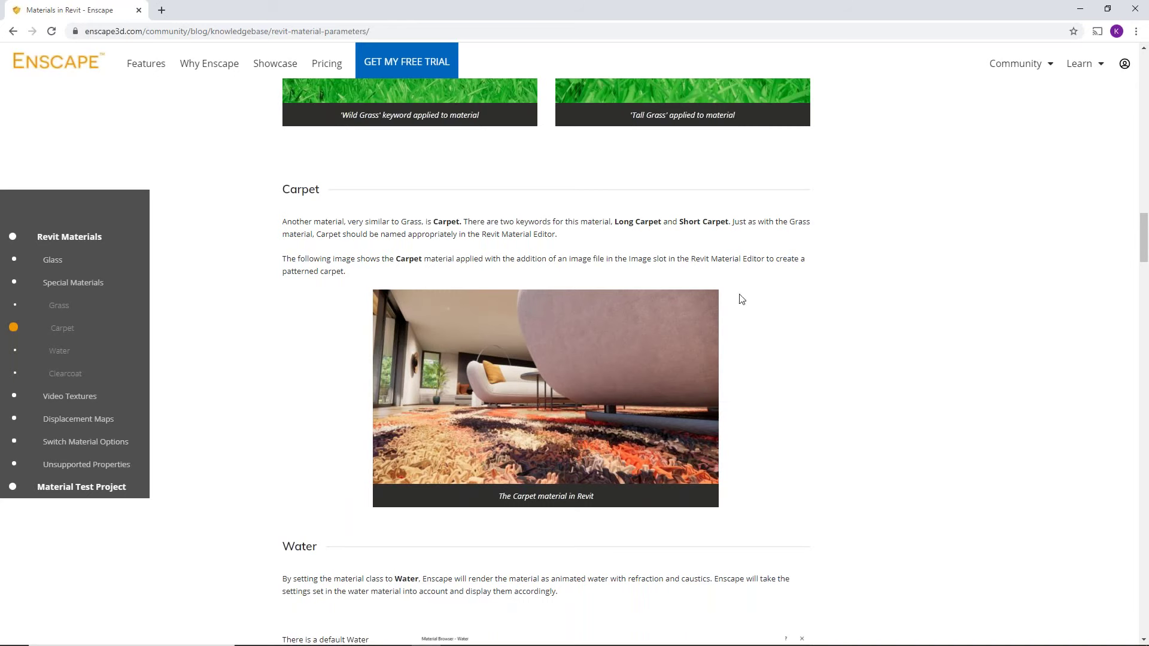
- Minimize Chrome and examine the lawn beside the pool in Enscape, pulling back until the whole villa is in view
{"action": "left_click", "coordinate": [1079, 9]}
{"action": "left_click_drag", "start_coordinate": [812, 147], "coordinate": [934, 515]}
{"action": "right_click_drag", "start_coordinate": [879, 383], "coordinate": [867, 242]}
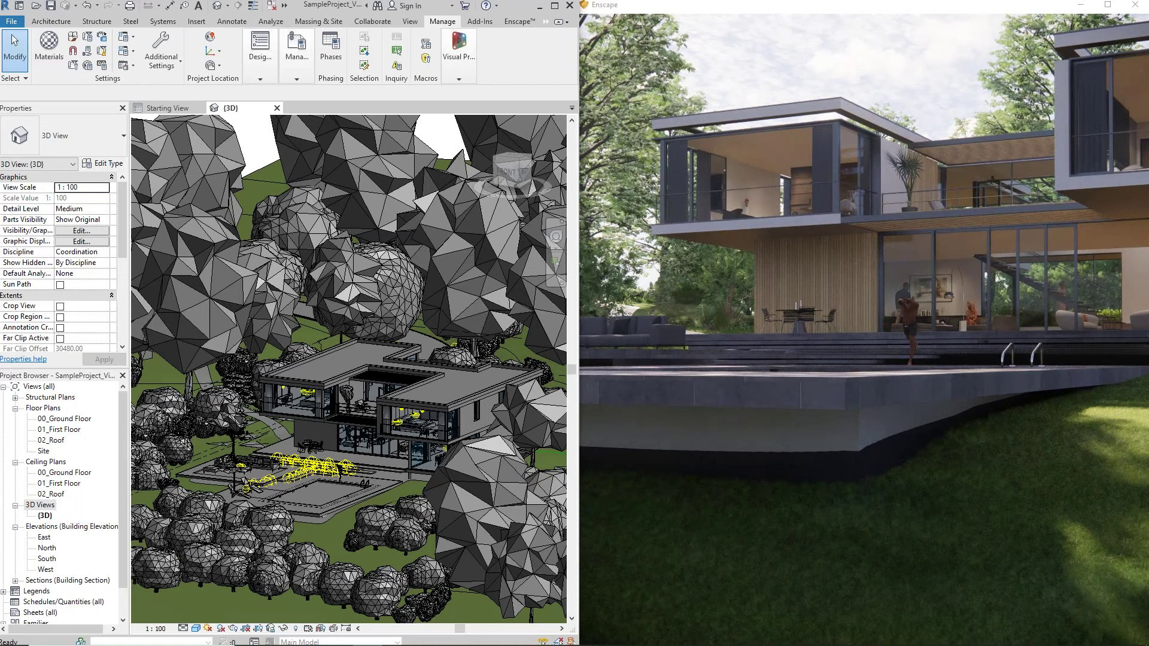
{"action": "mouse_move", "coordinate": [802, 275]}
{"action": "right_mouse_down"}
{"action": "mouse_move", "coordinate": [850, 280]}
{"action": "mouse_move", "coordinate": [975, 356]}
{"action": "mouse_move", "coordinate": [1041, 347]}
{"action": "mouse_move", "coordinate": [817, 279]}
{"action": "right_mouse_up"}
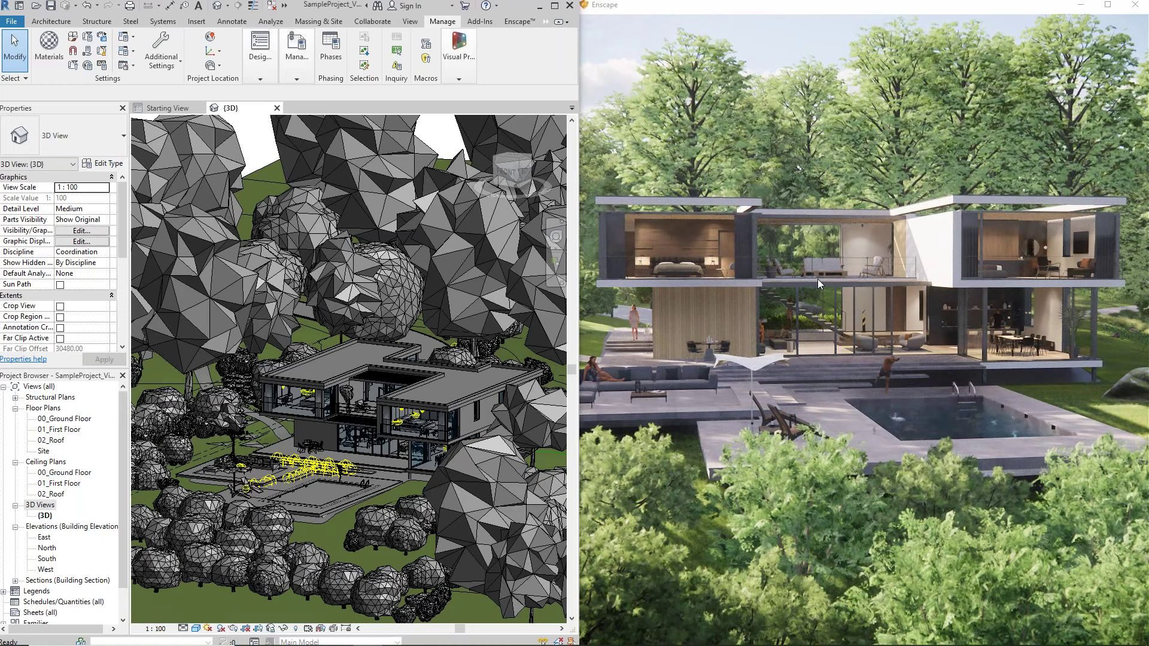
- Fly up to the diving figure at the pool edge in Enscape and zoom in on the same figure in Revit
{"action": "key", "text": "w"}
{"action": "left_click_drag", "start_coordinate": [825, 232], "coordinate": [884, 258]}
{"action": "key", "text": "w"}
{"action": "key", "text": "a"}
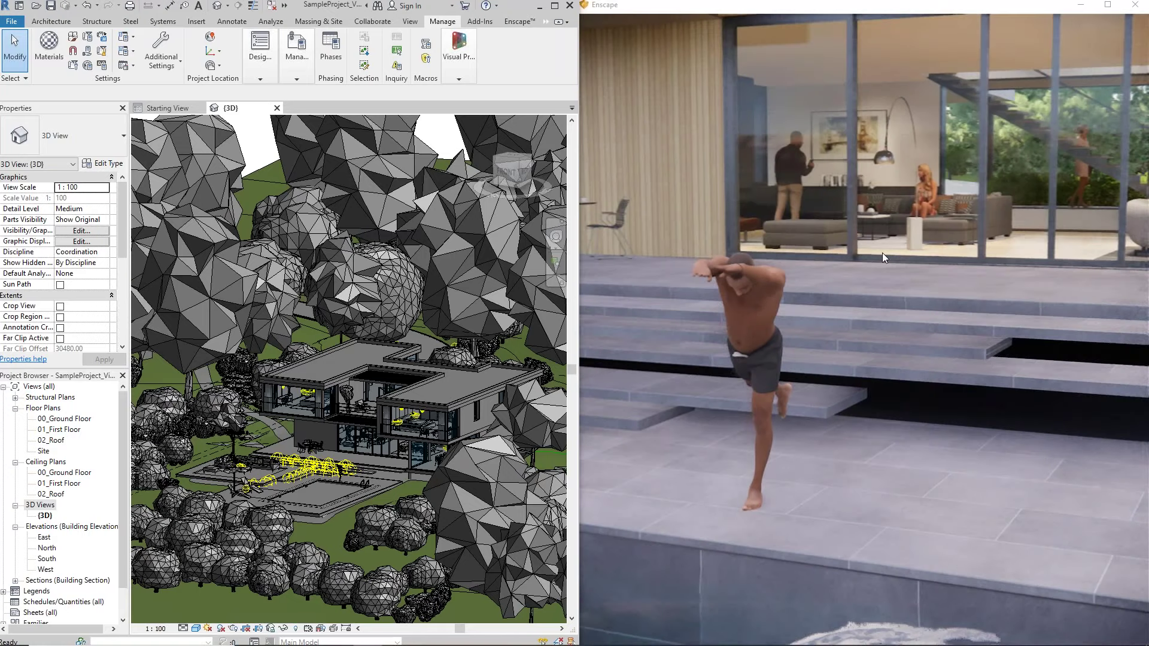
{"action": "key", "text": "a"}
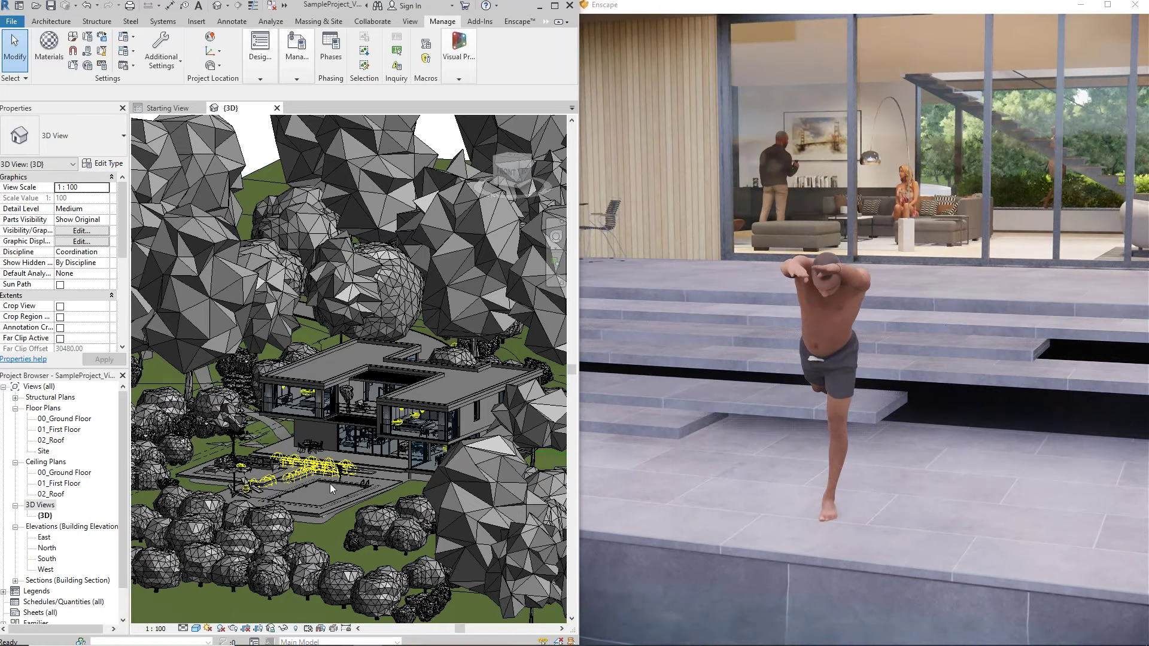
{"action": "scroll", "coordinate": [353, 467], "scroll_direction": "up", "scroll_amount": 5}
{"action": "scroll", "coordinate": [363, 435], "scroll_direction": "up", "scroll_amount": 5}
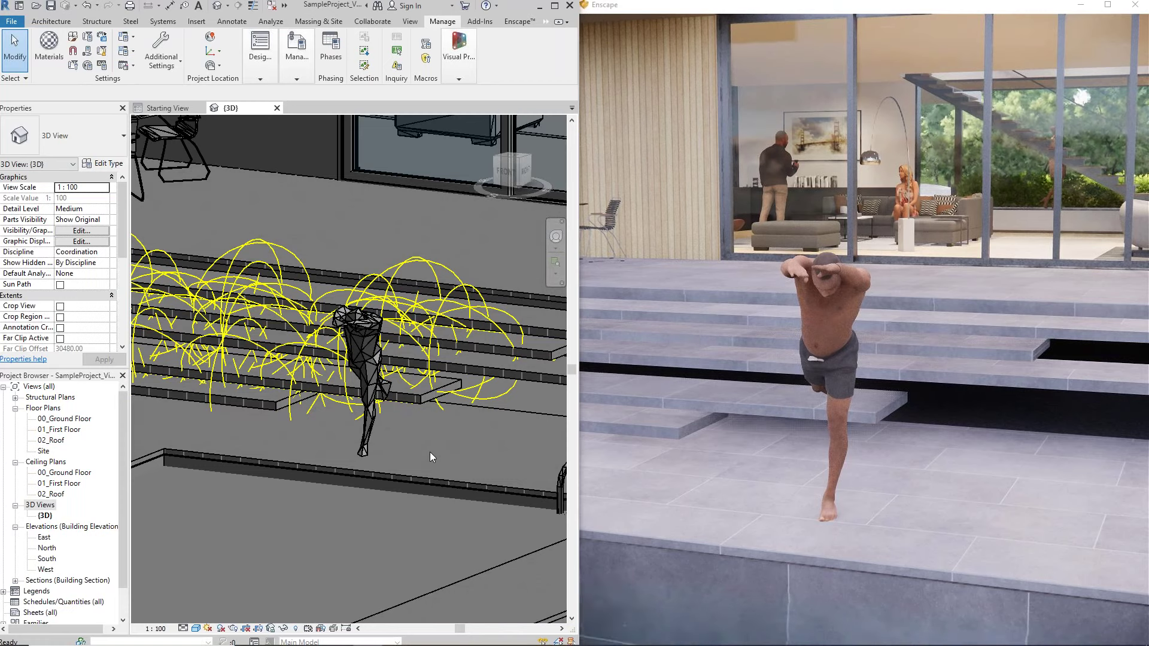
- Change the time of day in Enscape and look around the pool, dining area and villa facade in the new light
{"action": "mouse_move", "coordinate": [837, 335]}
{"action": "right_mouse_down", "text": "shift"}
{"action": "mouse_move", "coordinate": [957, 335]}
{"action": "mouse_move", "coordinate": [837, 335]}
{"action": "right_mouse_up", "text": "shift"}
{"action": "scroll", "coordinate": [798, 478], "scroll_direction": "down", "scroll_amount": 3}
{"action": "right_click_drag", "start_coordinate": [718, 466], "coordinate": [798, 478]}
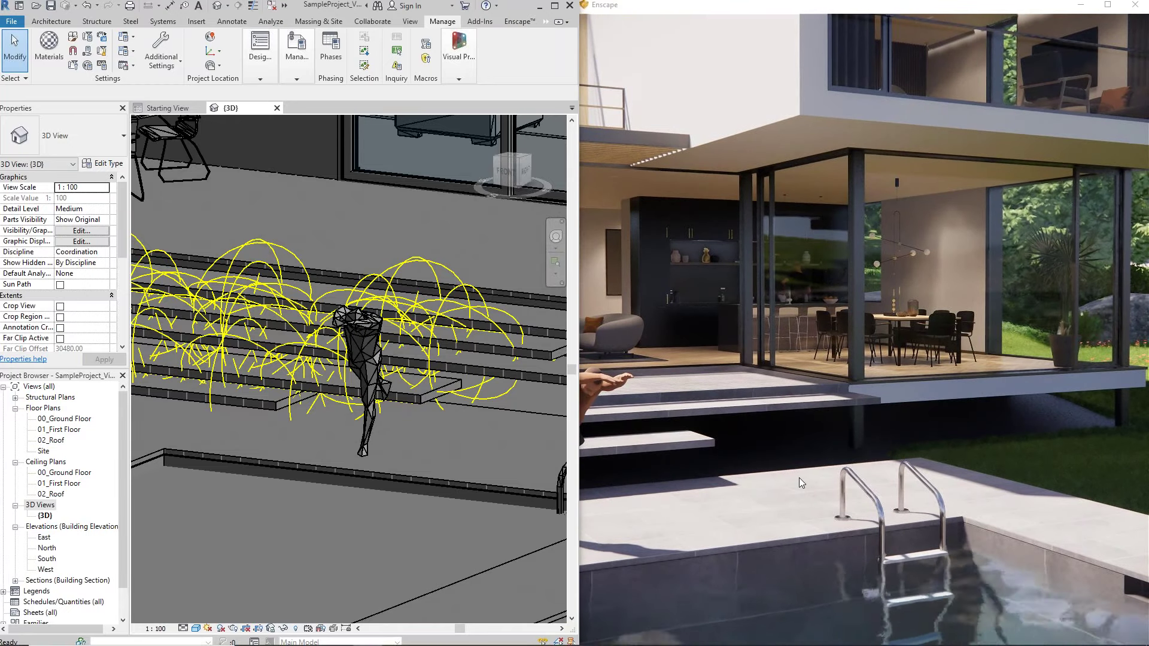
{"action": "left_click_drag", "start_coordinate": [798, 478], "coordinate": [706, 483]}
{"action": "key", "text": "d"}
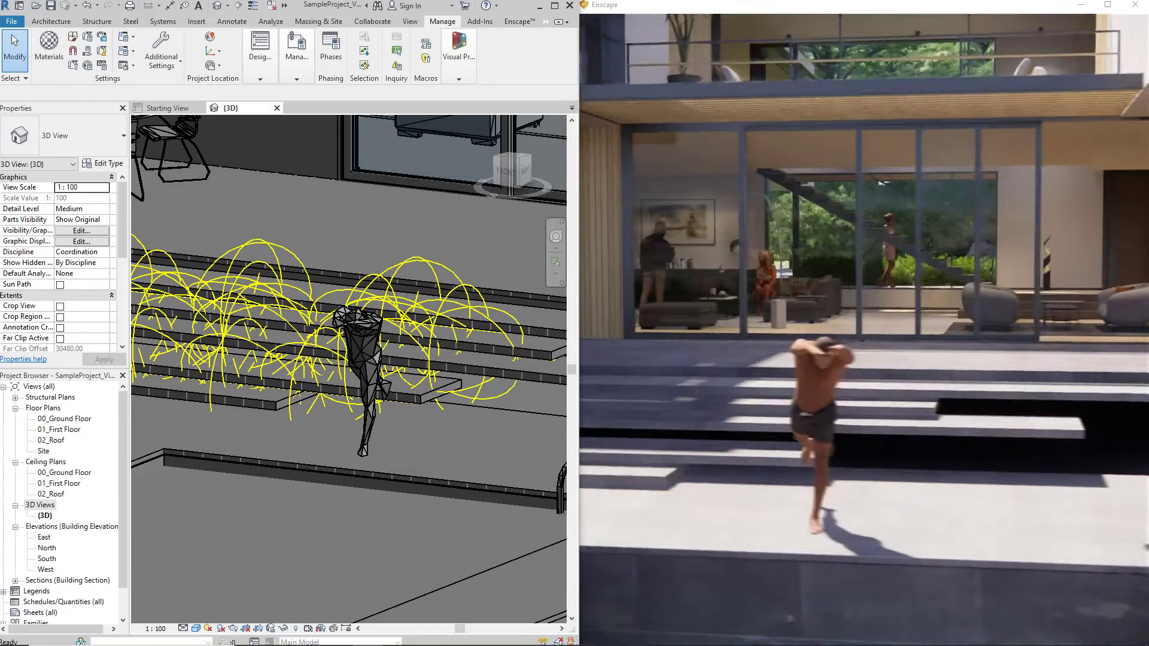
{"action": "key", "text": "s"}
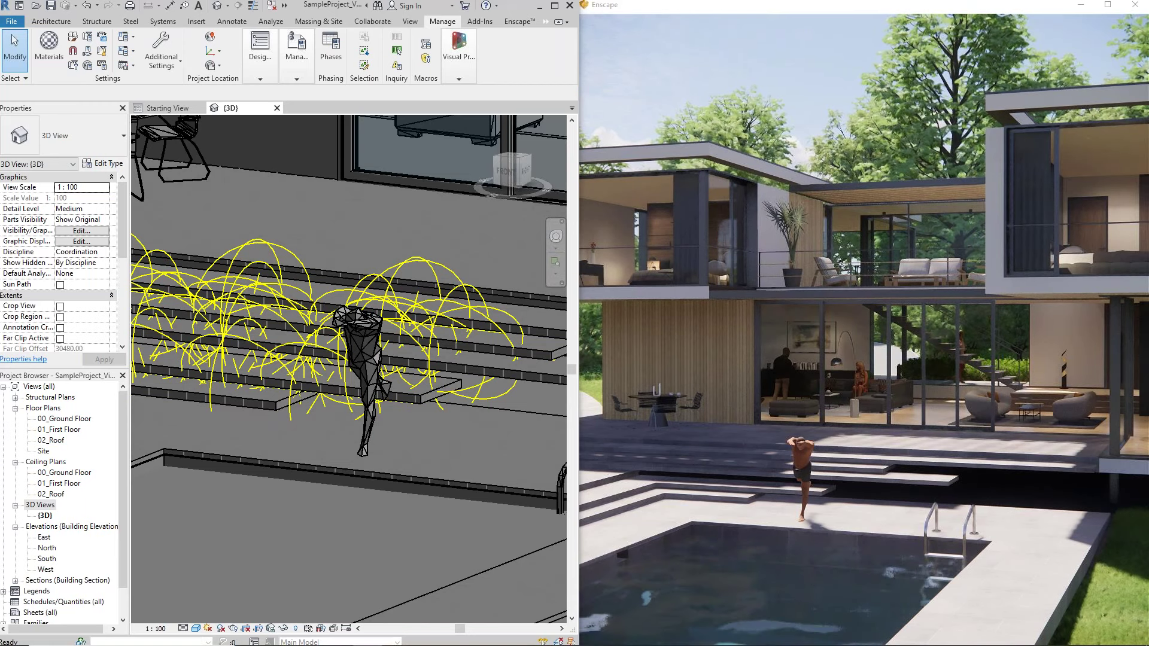
- Open the Enscape Asset Library from Revit and display the built-in Enscape assets
{"action": "scroll", "coordinate": [460, 338], "scroll_direction": "down", "scroll_amount": 2}
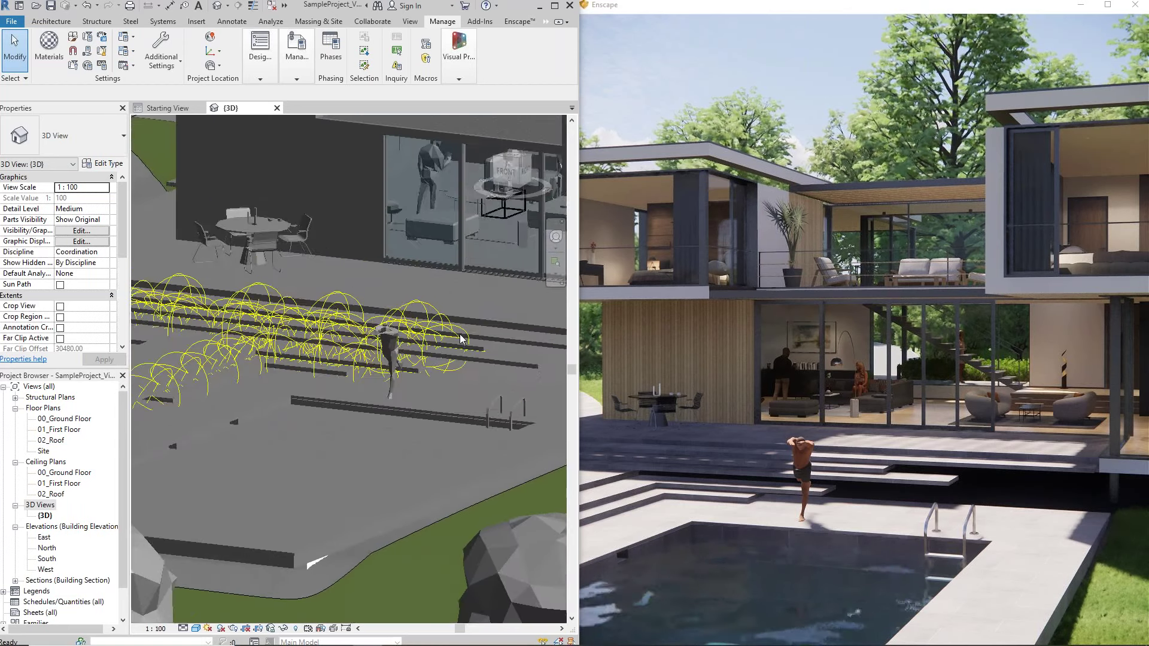
{"action": "scroll", "coordinate": [398, 486], "scroll_direction": "down", "scroll_amount": 4}
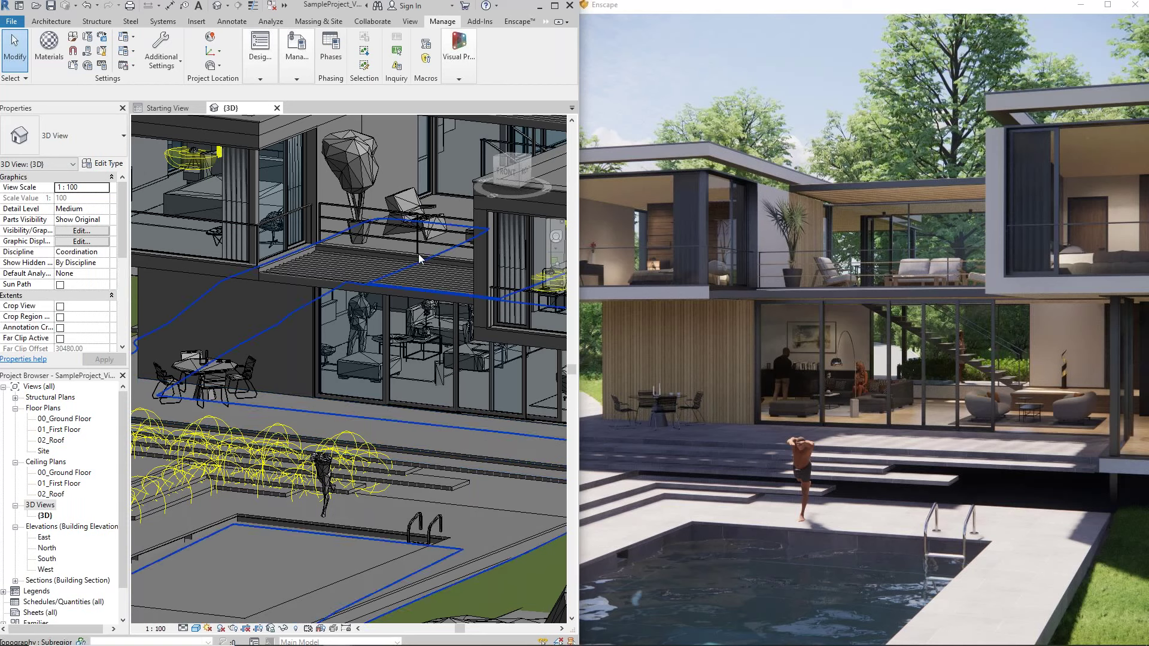
{"action": "left_click", "coordinate": [506, 22]}
{"action": "left_click", "coordinate": [190, 57]}
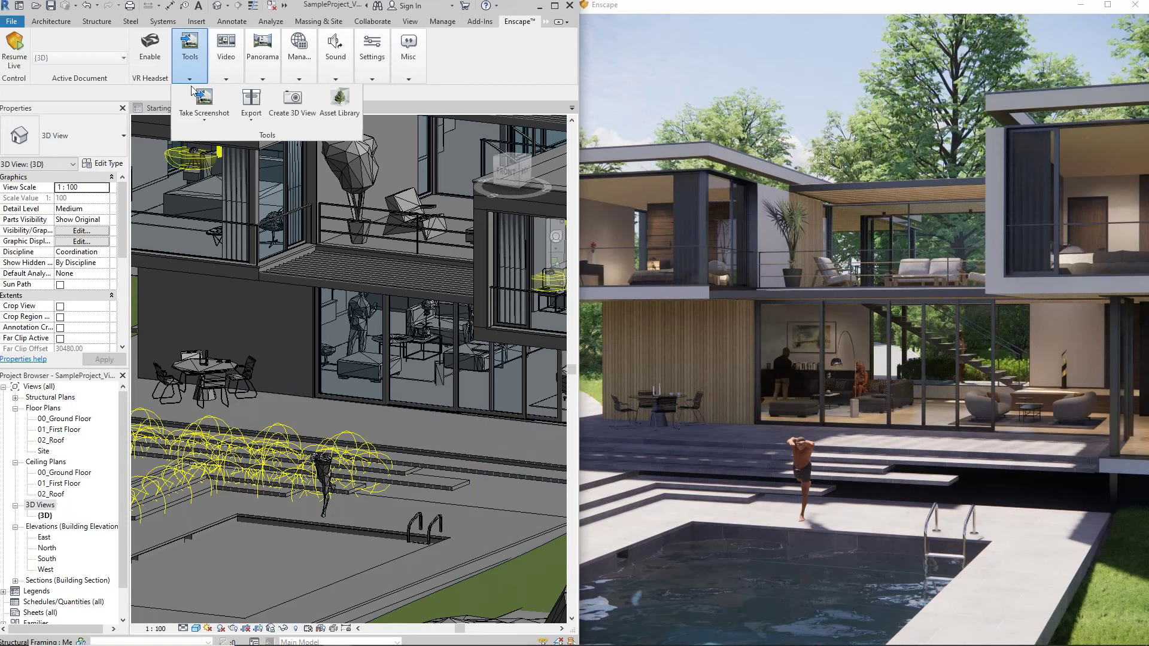
{"action": "left_click", "coordinate": [342, 109]}
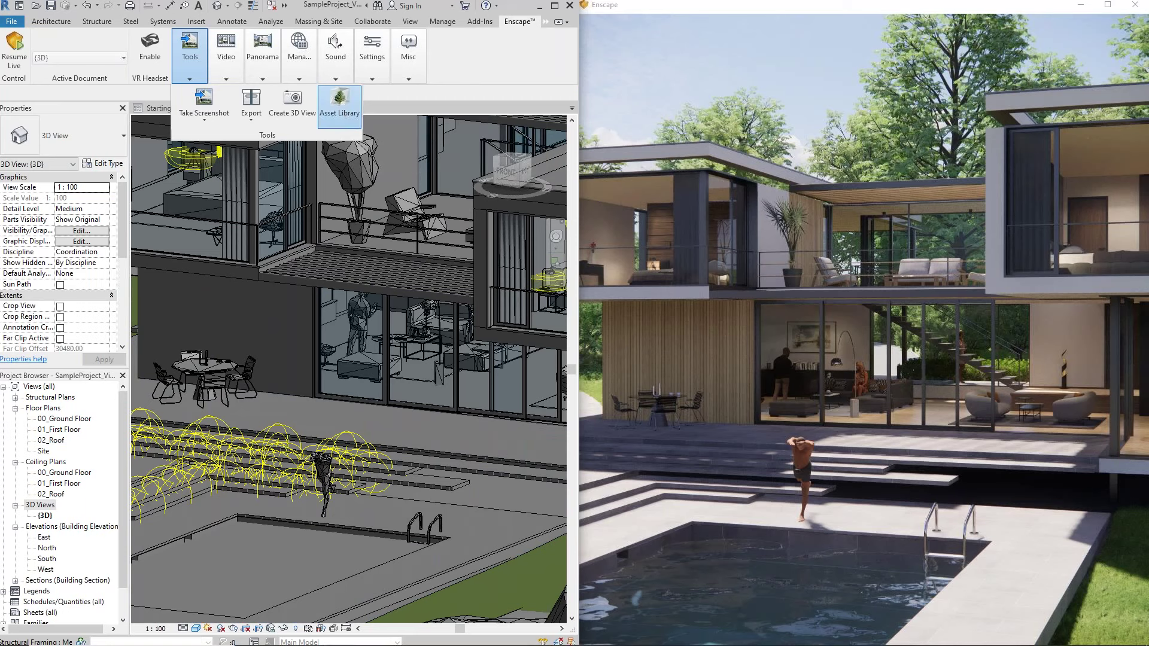
{"action": "left_click", "coordinate": [339, 106]}
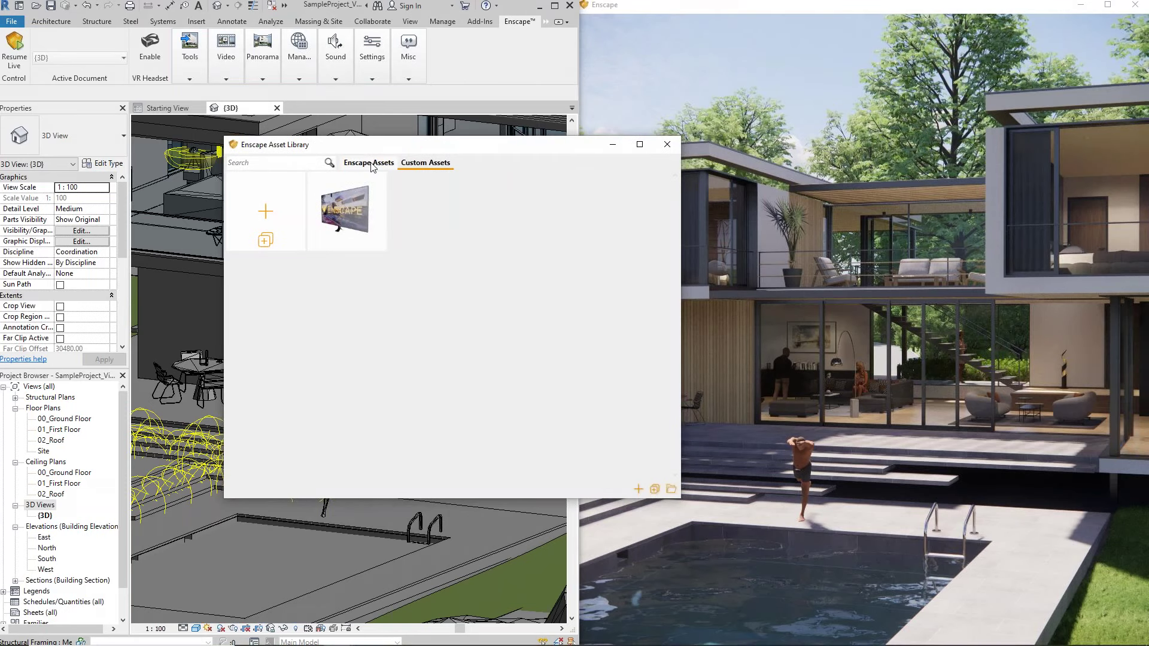
{"action": "left_click", "coordinate": [383, 163]}
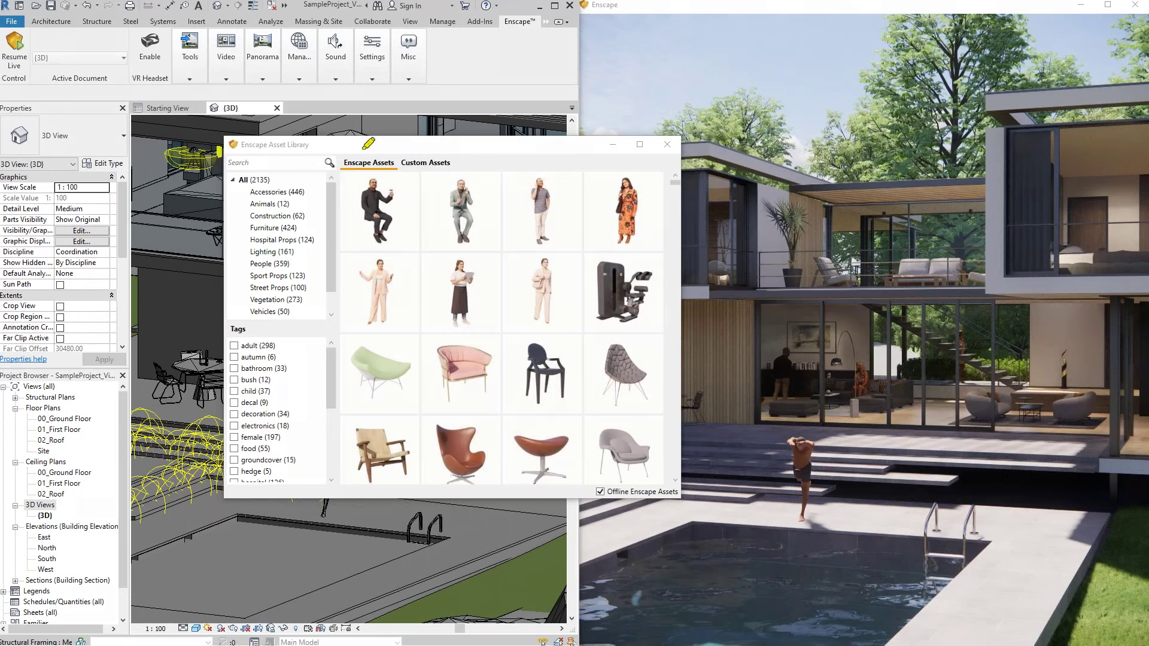
- Look over the built-in assets and the Offline Enscape Assets option, and preview the description of a sitting figure
{"action": "mouse_move", "coordinate": [348, 146]}
{"action": "left_mouse_down"}
{"action": "mouse_move", "coordinate": [332, 170]}
{"action": "mouse_move", "coordinate": [346, 182]}
{"action": "left_mouse_up"}
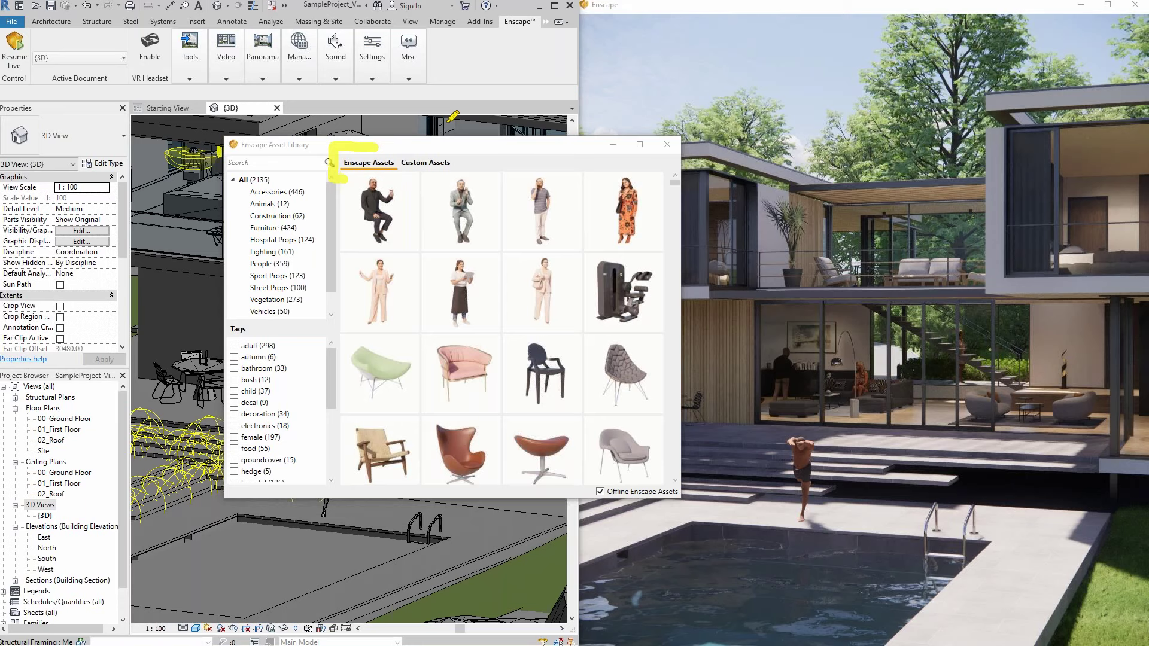
{"action": "mouse_move", "coordinate": [601, 479]}
{"action": "left_mouse_down"}
{"action": "mouse_move", "coordinate": [682, 481]}
{"action": "mouse_move", "coordinate": [679, 508]}
{"action": "mouse_move", "coordinate": [585, 510]}
{"action": "mouse_move", "coordinate": [579, 482]}
{"action": "mouse_move", "coordinate": [619, 479]}
{"action": "left_mouse_up"}
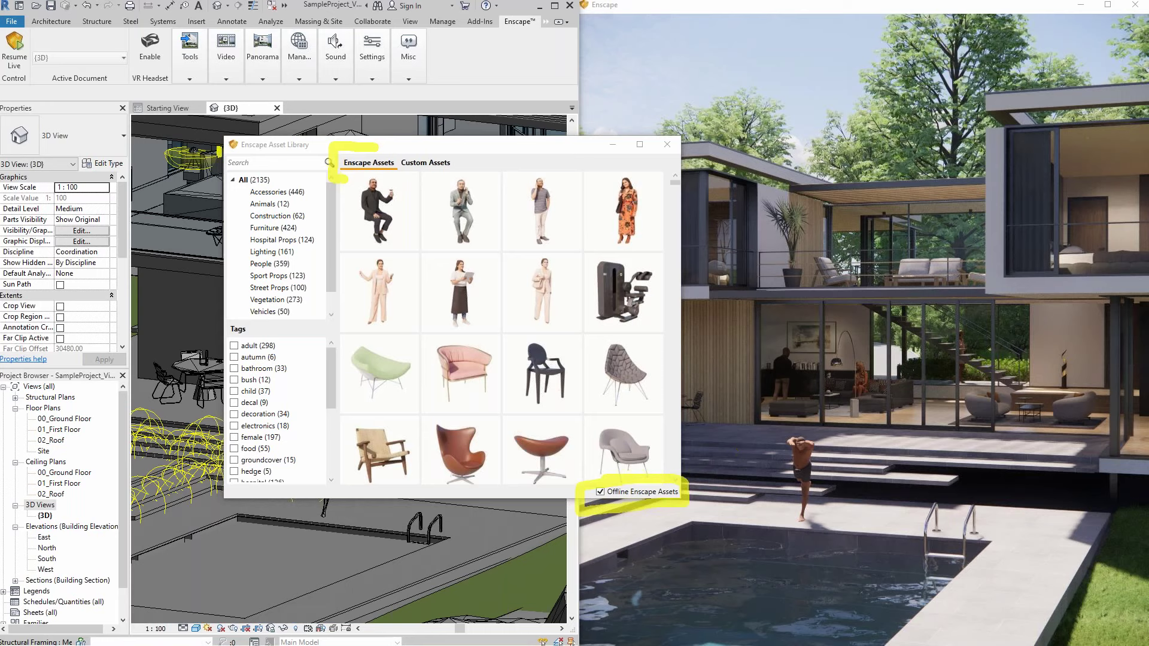
{"action": "key", "text": "Escape"}
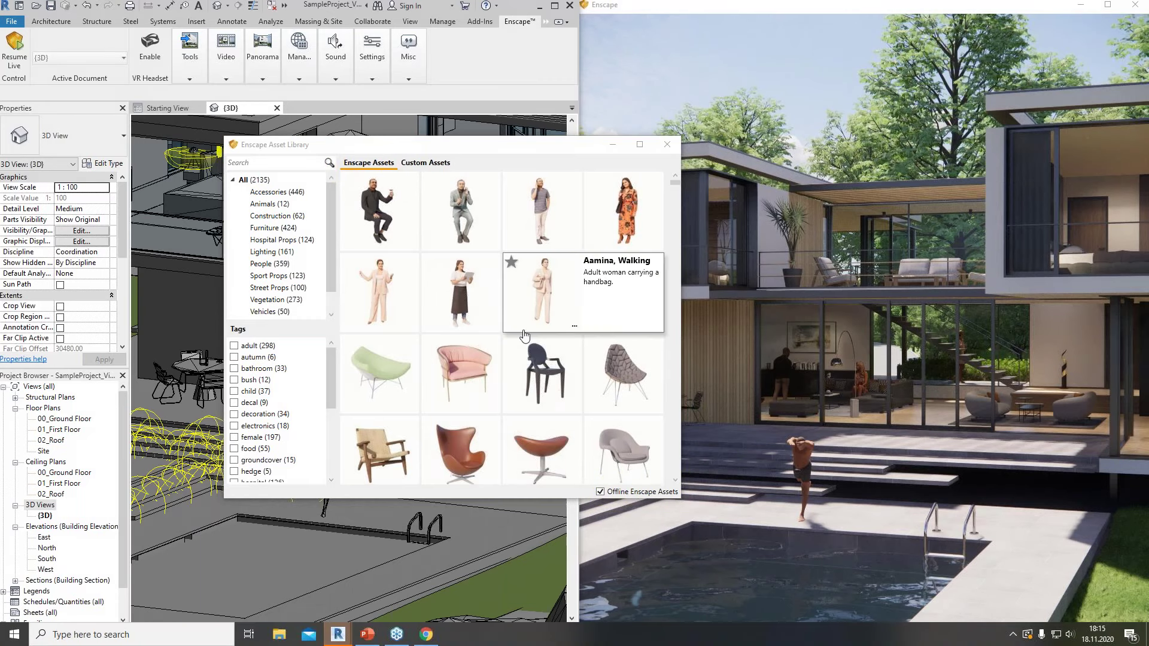
{"action": "mouse_move", "coordinate": [472, 228]}
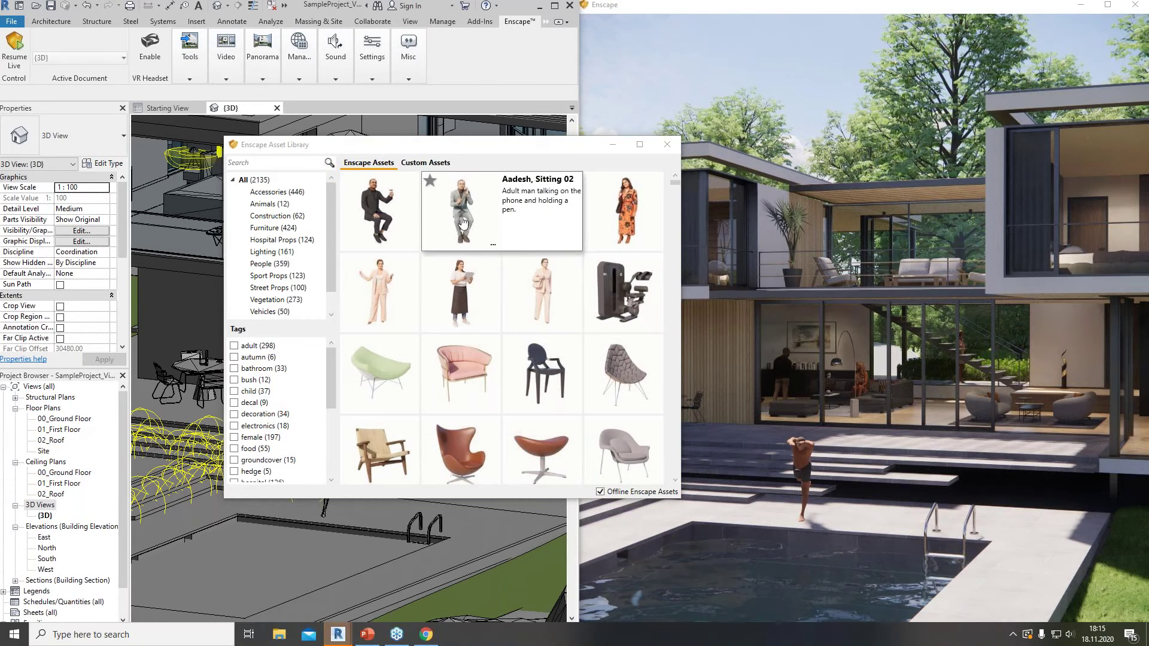
- Switch the library to the custom assets and start a new asset in the Custom Asset Editor
{"action": "left_click", "coordinate": [425, 163]}
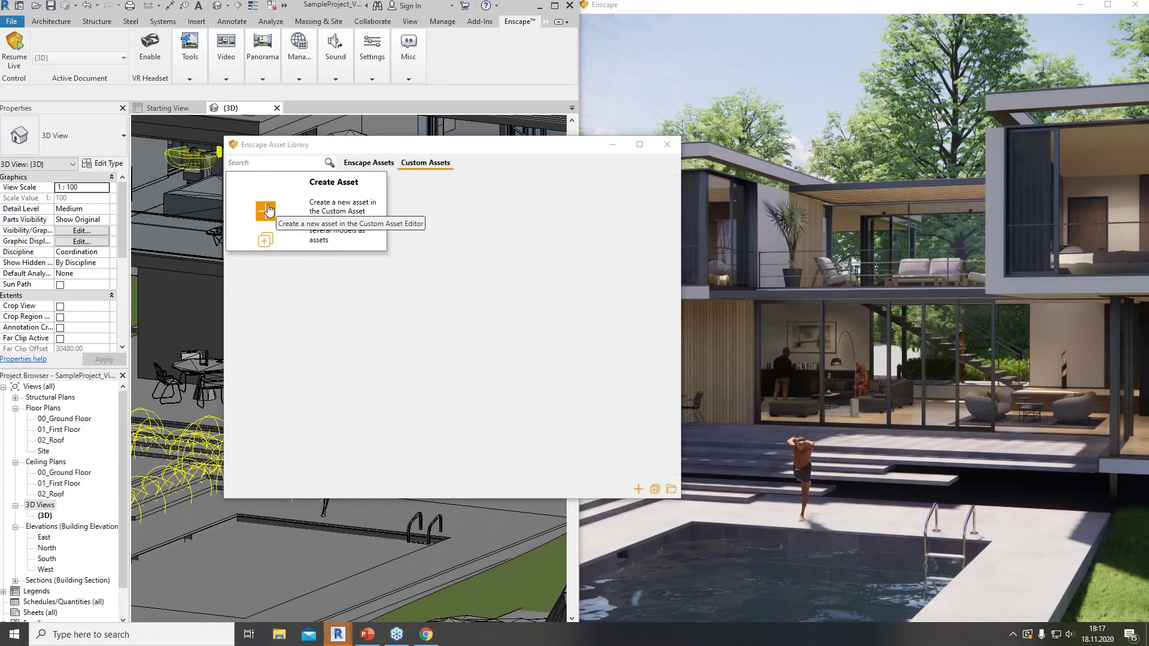
{"action": "mouse_move", "coordinate": [338, 634]}
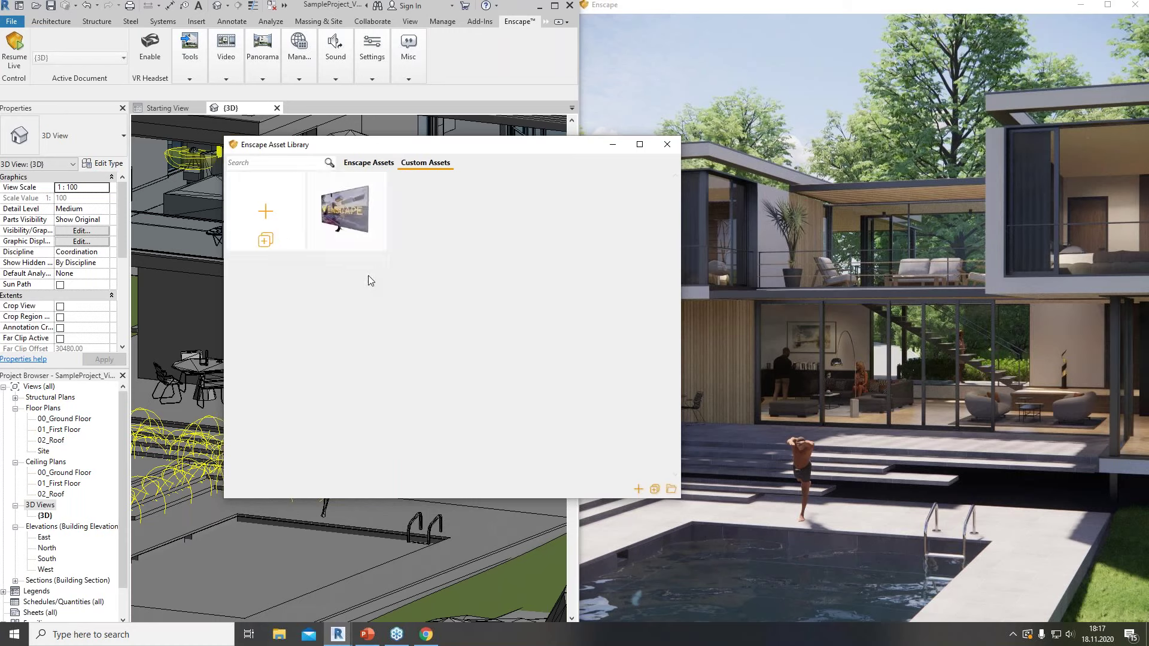
{"action": "mouse_move", "coordinate": [362, 242]}
{"action": "left_click", "coordinate": [265, 215]}
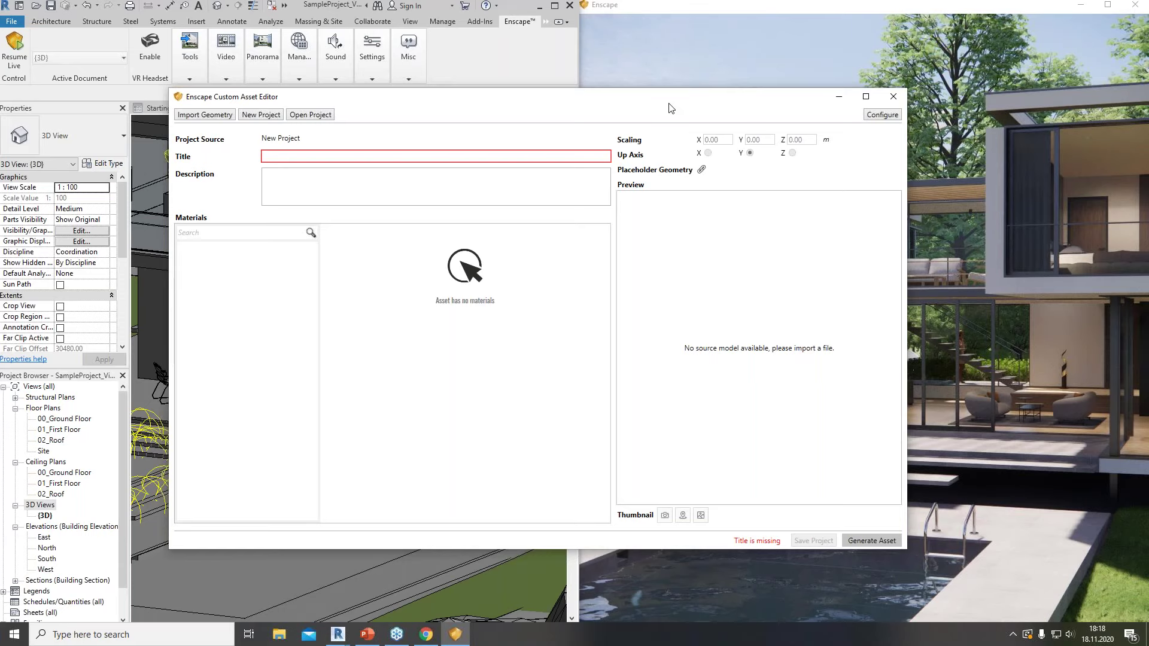
{"action": "left_click_drag", "start_coordinate": [662, 102], "coordinate": [697, 69]}
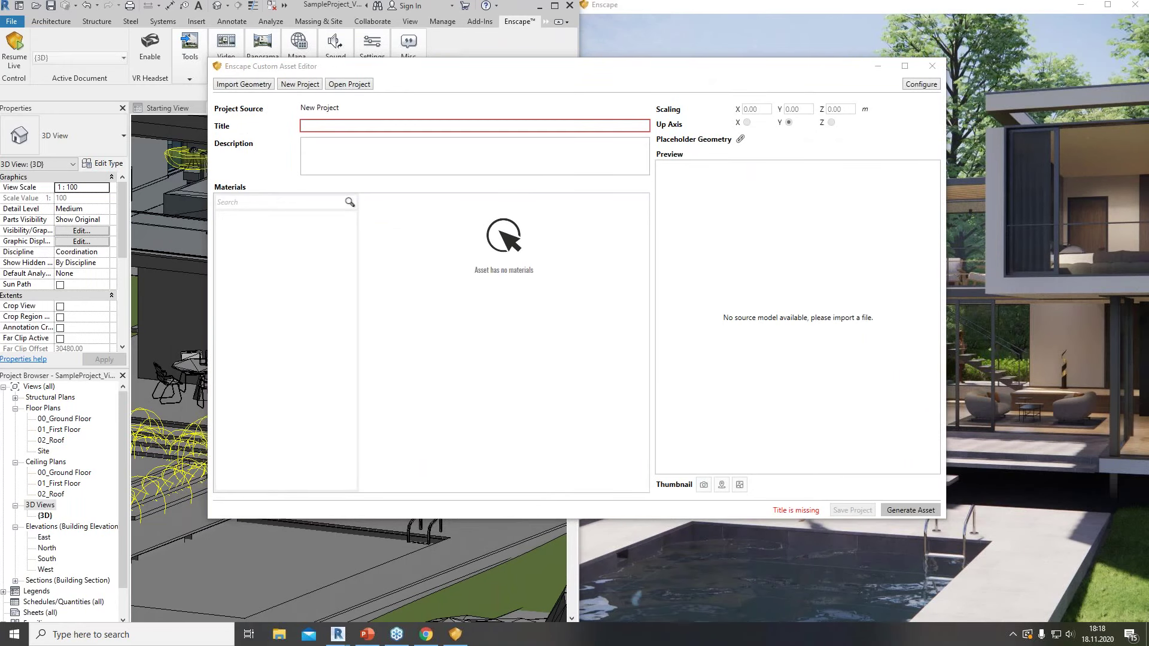
{"action": "mouse_move", "coordinate": [213, 67]}
{"action": "left_mouse_down"}
{"action": "mouse_move", "coordinate": [280, 74]}
{"action": "mouse_move", "coordinate": [254, 101]}
{"action": "mouse_move", "coordinate": [223, 98]}
{"action": "mouse_move", "coordinate": [209, 67]}
{"action": "left_mouse_up"}
{"action": "mouse_move", "coordinate": [328, 69]}
{"action": "left_mouse_down"}
{"action": "mouse_move", "coordinate": [389, 73]}
{"action": "mouse_move", "coordinate": [379, 94]}
{"action": "mouse_move", "coordinate": [352, 102]}
{"action": "mouse_move", "coordinate": [323, 84]}
{"action": "mouse_move", "coordinate": [330, 69]}
{"action": "mouse_move", "coordinate": [326, 93]}
{"action": "mouse_move", "coordinate": [376, 76]}
{"action": "left_mouse_up"}
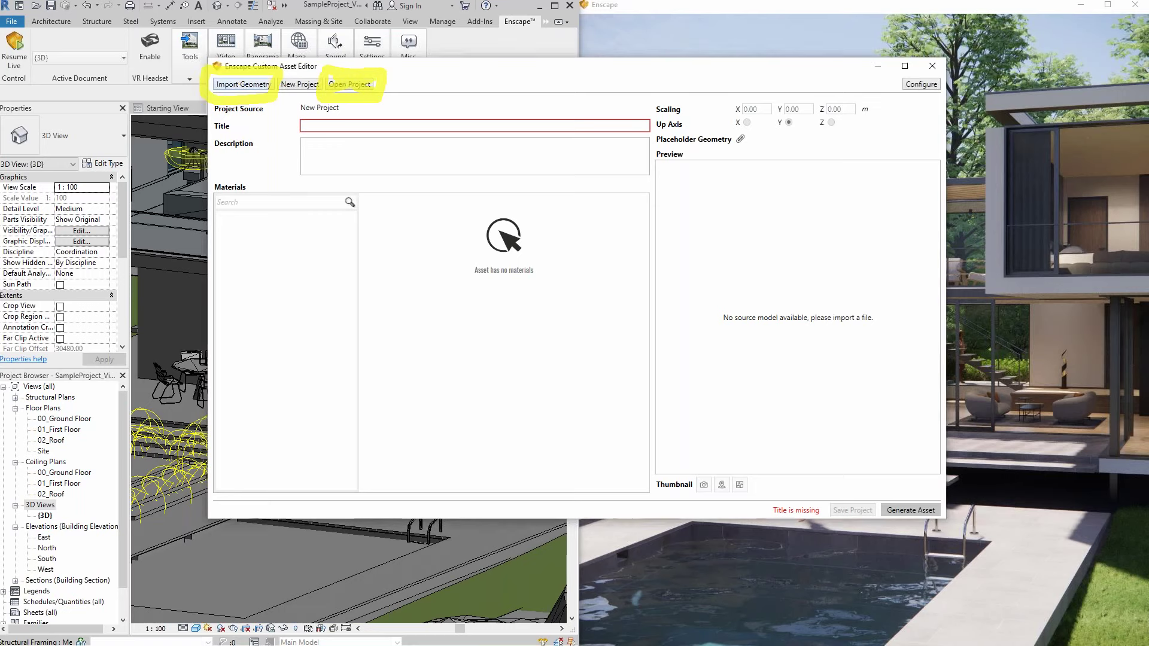
- Import the geometry file TV Assetobj2.obj from the Model folder inside Enscape 2.9 on the Desktop
{"action": "left_click", "coordinate": [242, 83]}
{"action": "left_click_drag", "start_coordinate": [532, 101], "coordinate": [701, 173]}
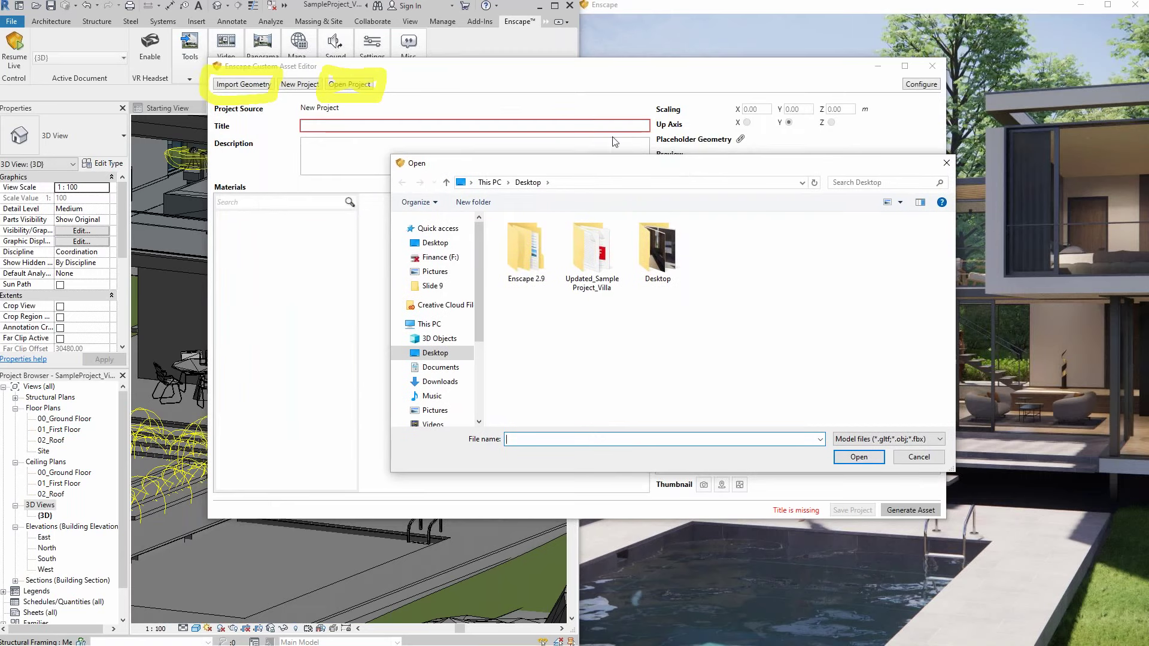
{"action": "left_click", "coordinate": [883, 440]}
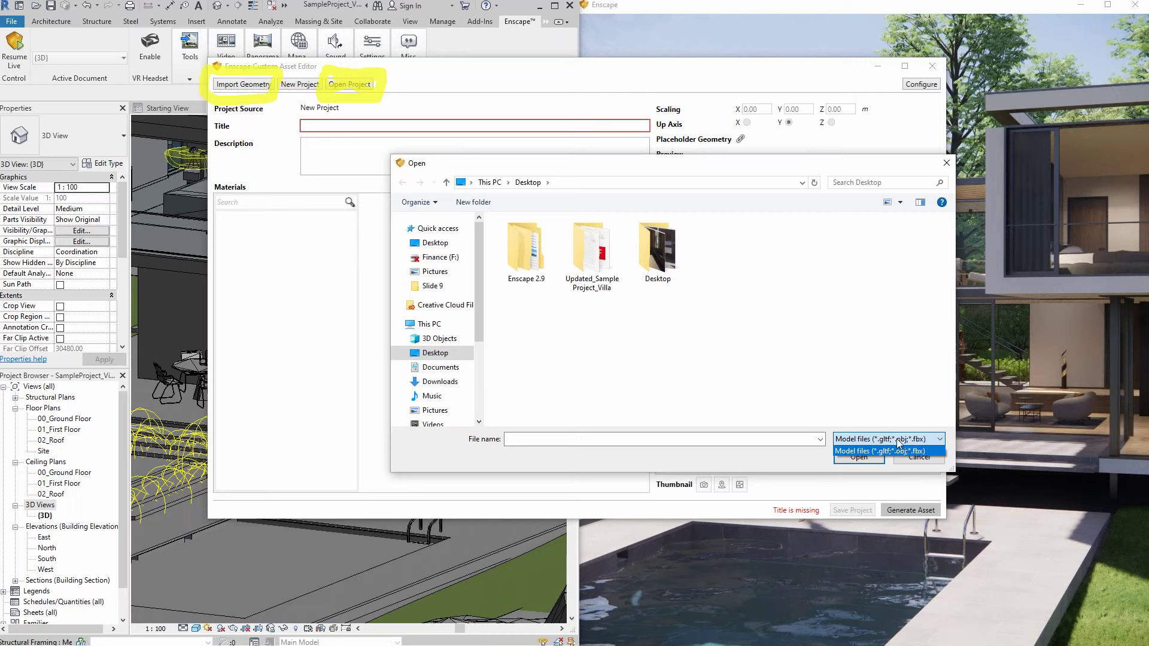
{"action": "left_click", "coordinate": [810, 360]}
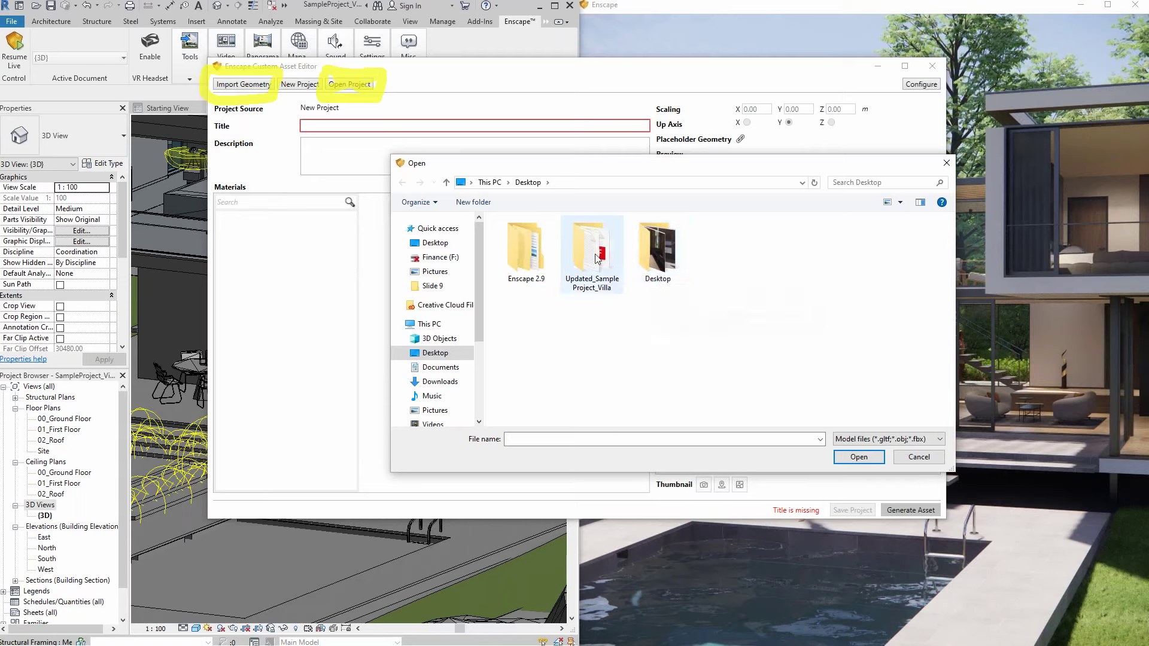
{"action": "double_click", "coordinate": [529, 254]}
{"action": "double_click", "coordinate": [519, 237]}
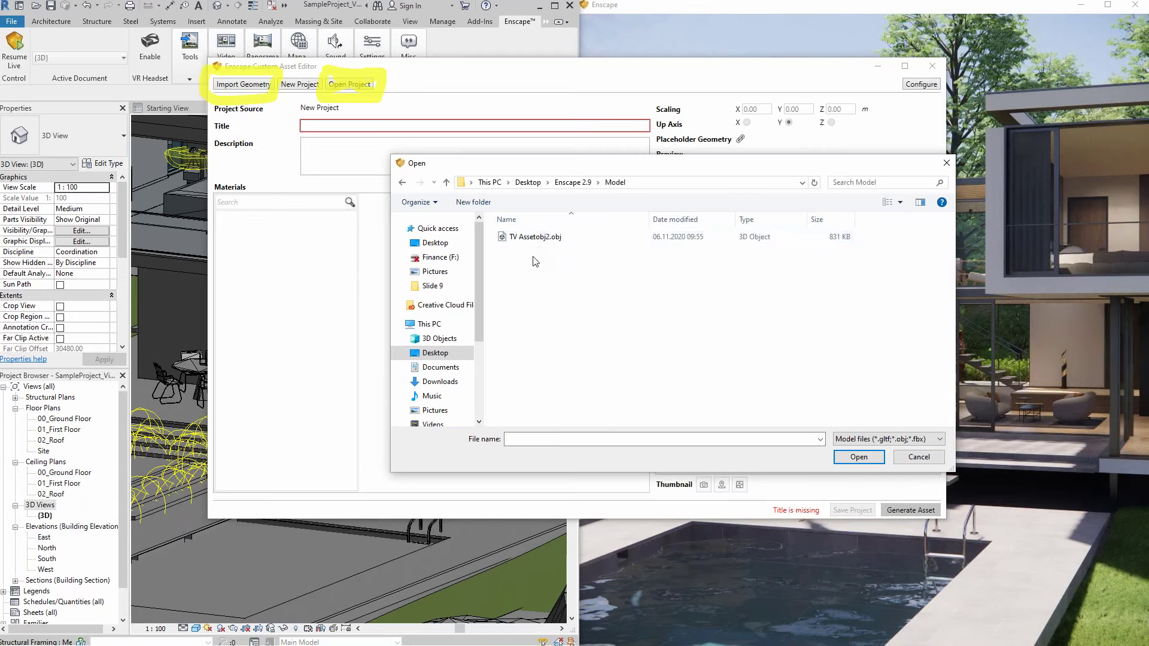
{"action": "left_click", "coordinate": [545, 237]}
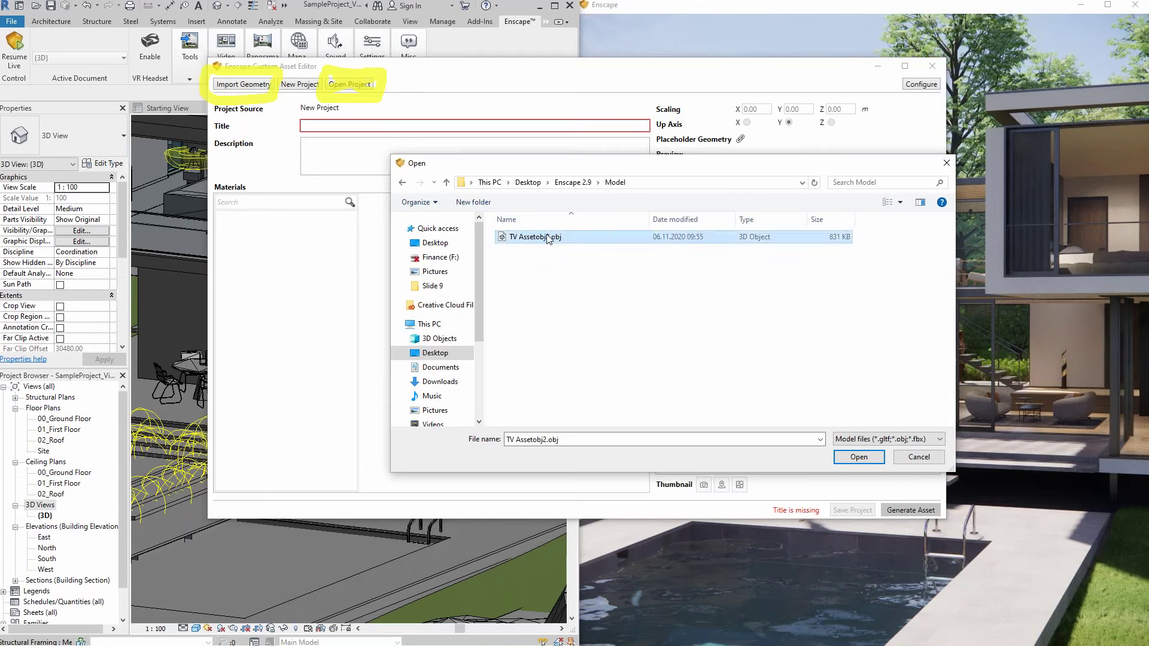
{"action": "double_click", "coordinate": [548, 238]}
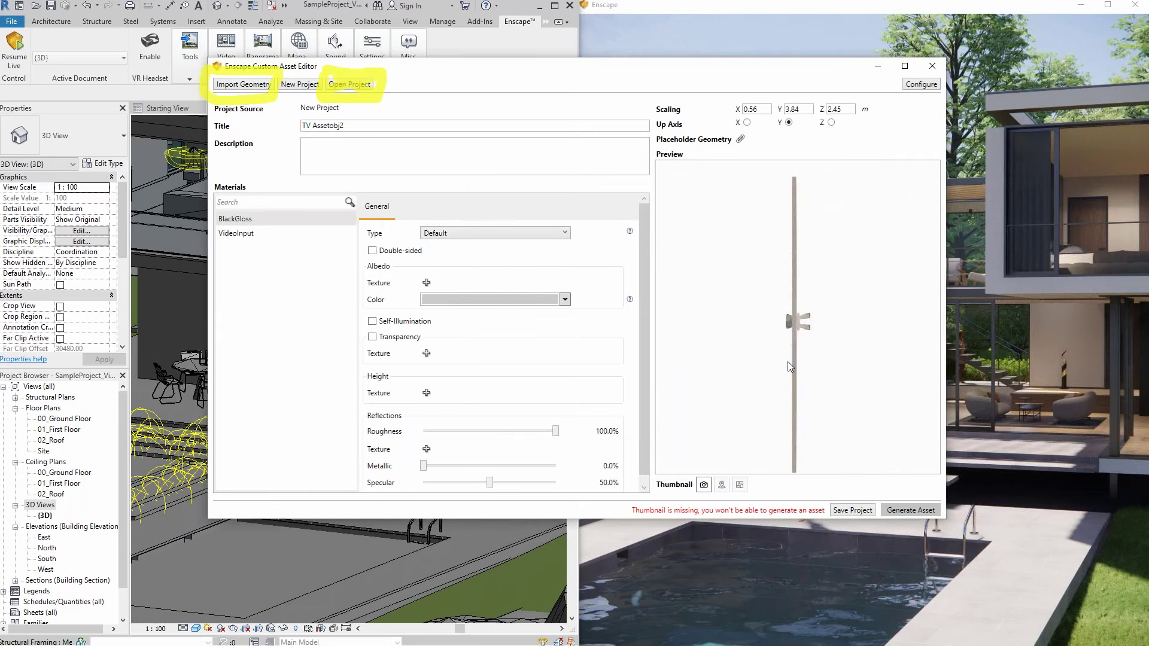
- Set the TV model's up axis to Z and orbit the preview to inspect its orientation
{"action": "left_click_drag", "start_coordinate": [796, 361], "coordinate": [734, 349]}
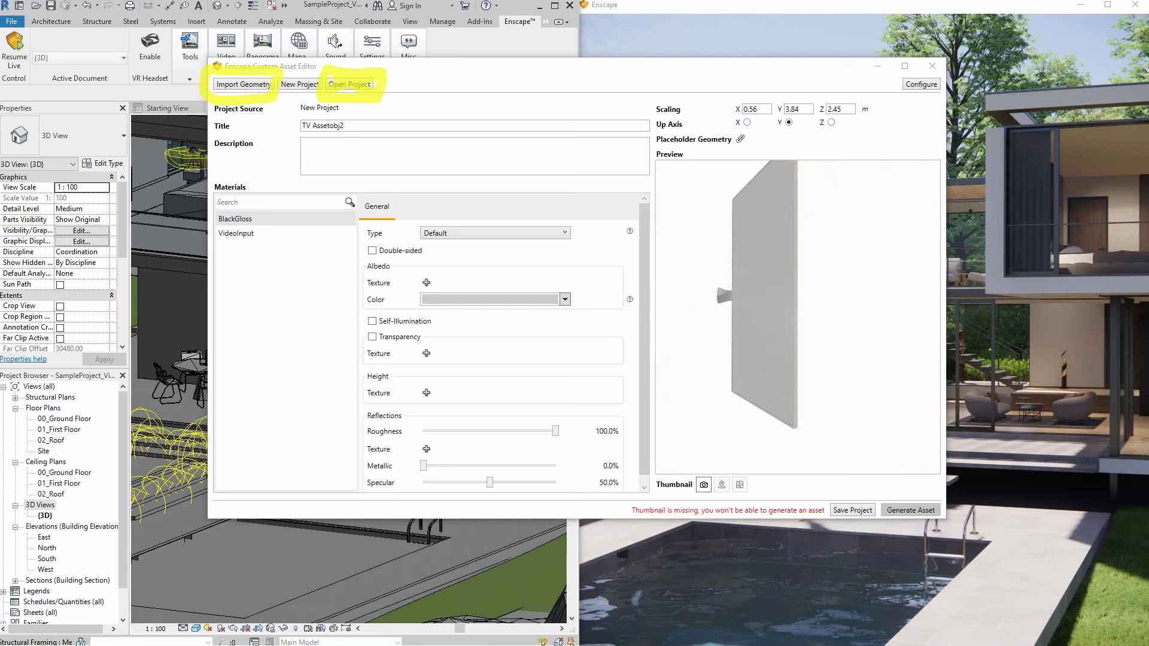
{"action": "mouse_move", "coordinate": [767, 110]}
{"action": "left_mouse_down"}
{"action": "mouse_move", "coordinate": [802, 110]}
{"action": "mouse_move", "coordinate": [805, 134]}
{"action": "mouse_move", "coordinate": [752, 133]}
{"action": "left_mouse_up"}
{"action": "mouse_move", "coordinate": [826, 111]}
{"action": "left_mouse_down"}
{"action": "mouse_move", "coordinate": [850, 120]}
{"action": "mouse_move", "coordinate": [814, 127]}
{"action": "mouse_move", "coordinate": [825, 103]}
{"action": "left_mouse_up"}
{"action": "left_click", "coordinate": [829, 122]}
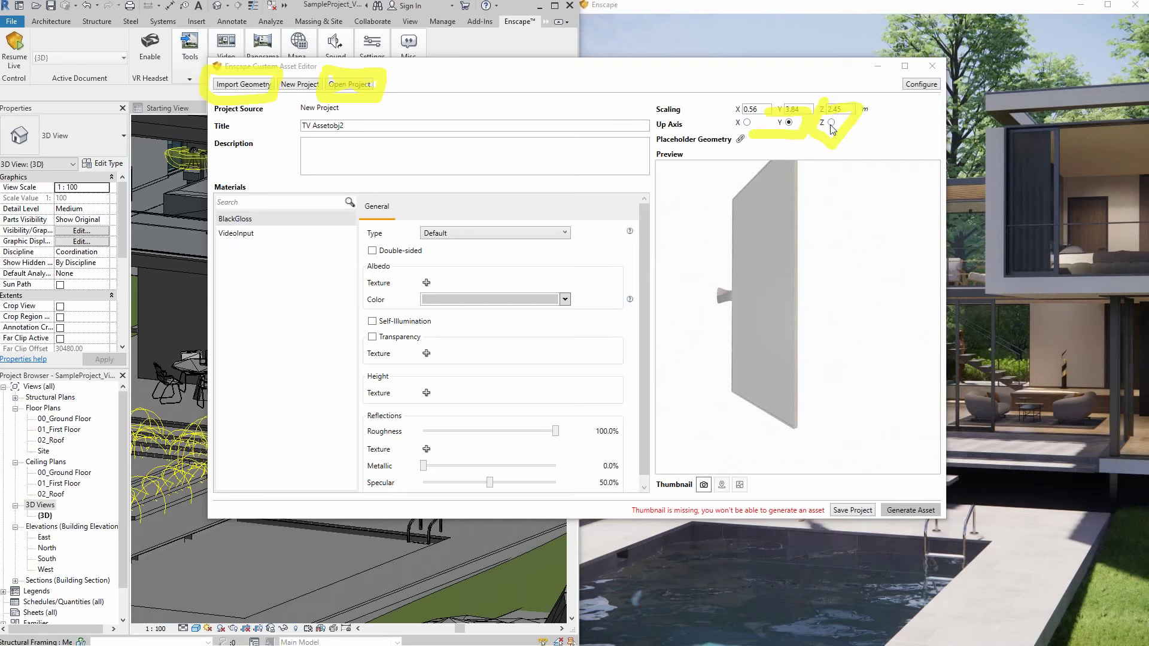
{"action": "left_click", "coordinate": [830, 123]}
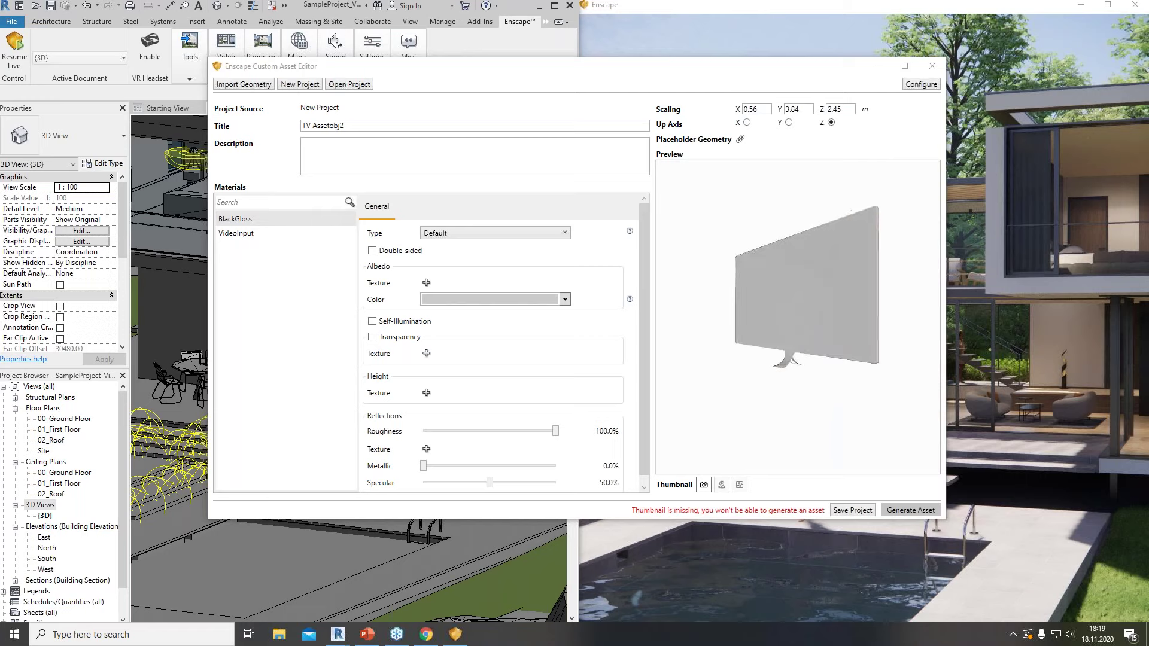
{"action": "left_click_drag", "start_coordinate": [861, 308], "coordinate": [799, 293]}
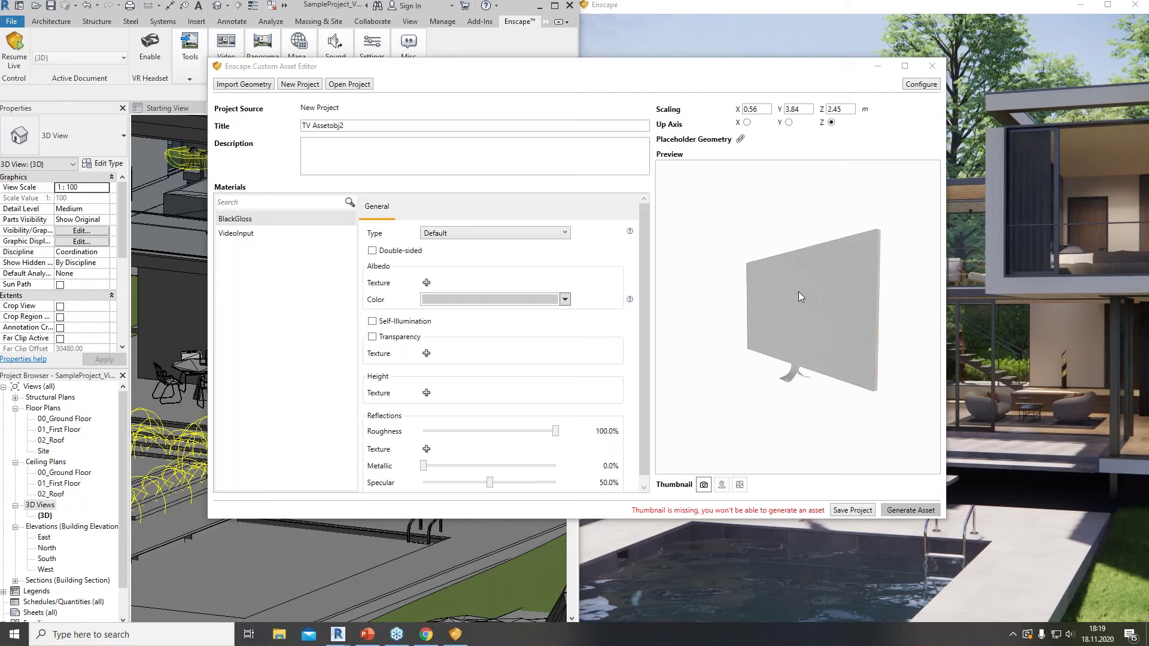
{"action": "left_click_drag", "start_coordinate": [793, 294], "coordinate": [816, 281]}
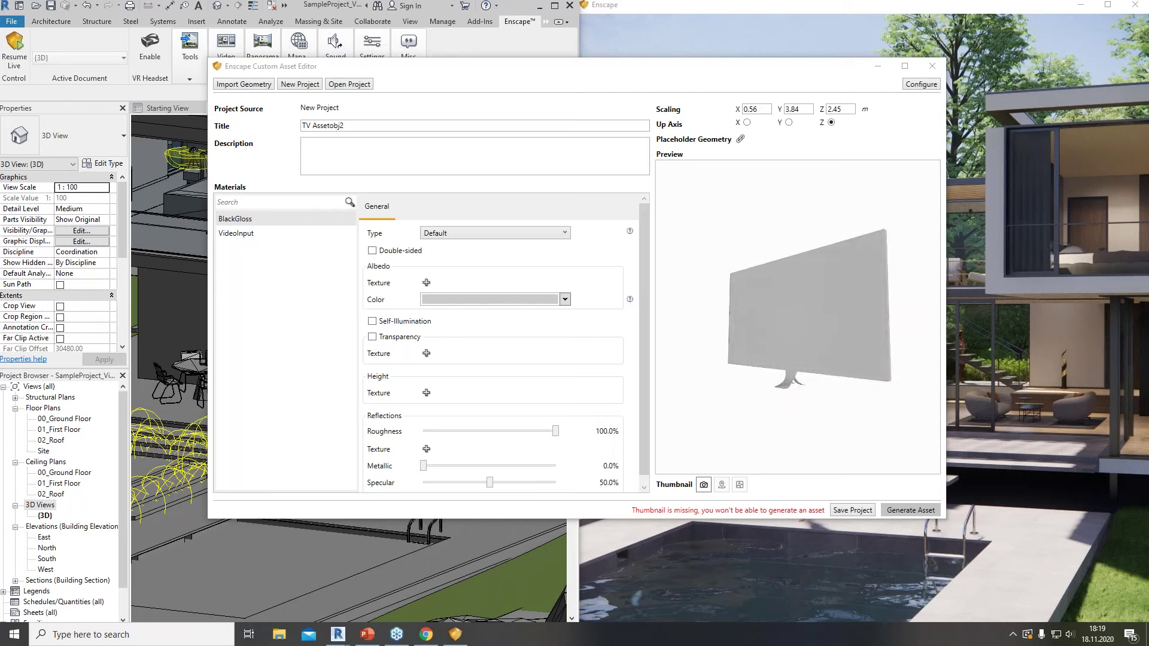
- Scale the TV model by setting its Y dimension to 1.9 m
{"action": "mouse_move", "coordinate": [740, 95]}
{"action": "left_mouse_down"}
{"action": "mouse_move", "coordinate": [862, 88]}
{"action": "mouse_move", "coordinate": [881, 105]}
{"action": "mouse_move", "coordinate": [831, 123]}
{"action": "left_mouse_up"}
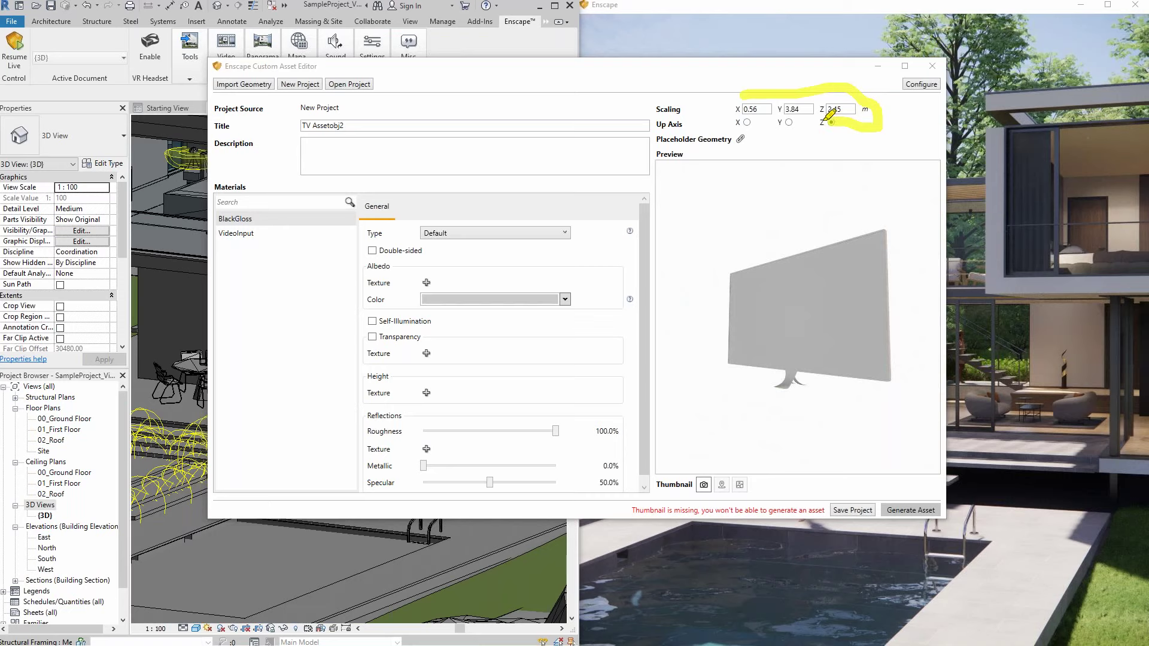
{"action": "double_click", "coordinate": [796, 109]}
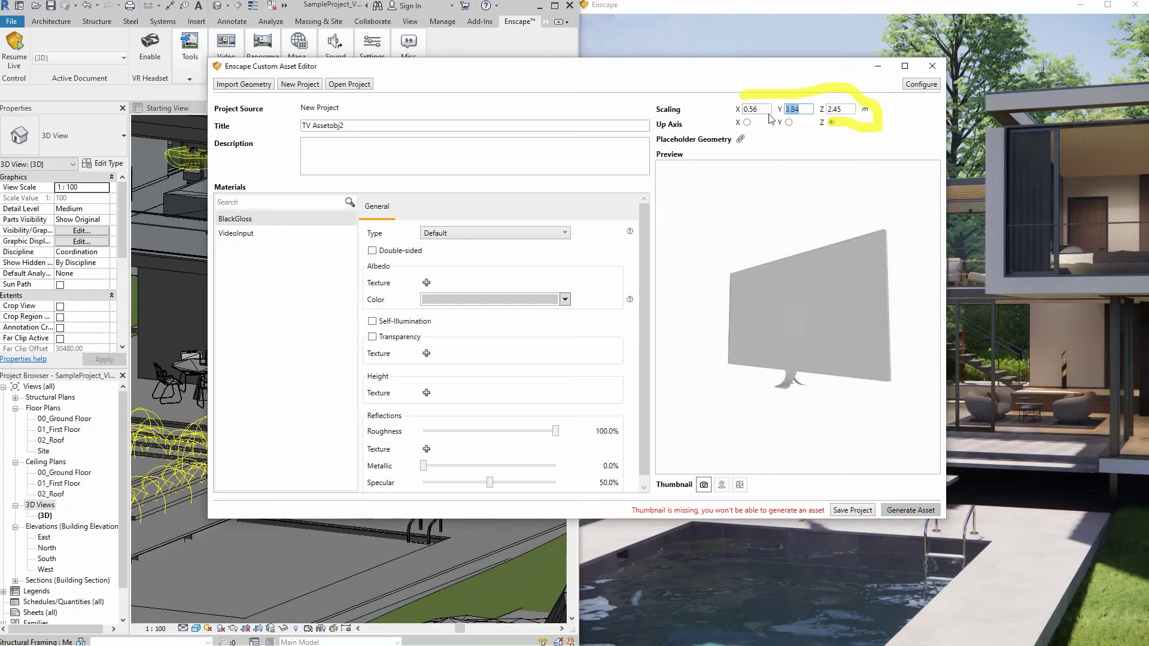
{"action": "type", "text": "1.9"}
{"action": "key", "text": "Return"}
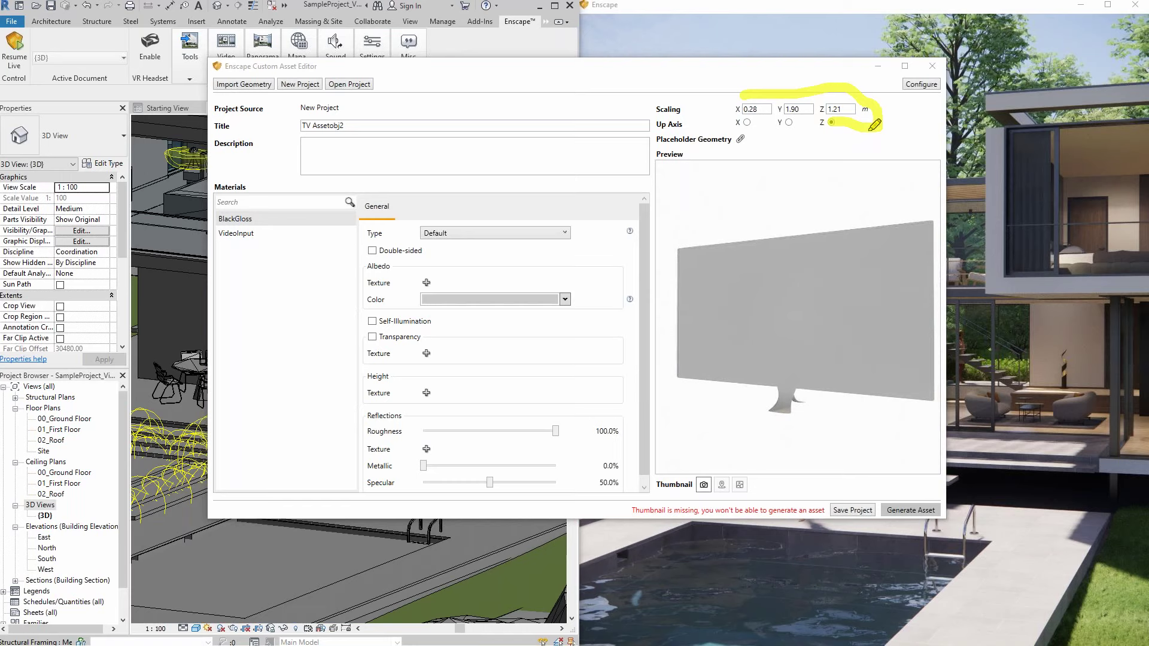
{"action": "mouse_move", "coordinate": [732, 122]}
{"action": "left_mouse_down"}
{"action": "mouse_move", "coordinate": [757, 130]}
{"action": "mouse_move", "coordinate": [685, 155]}
{"action": "left_mouse_up"}
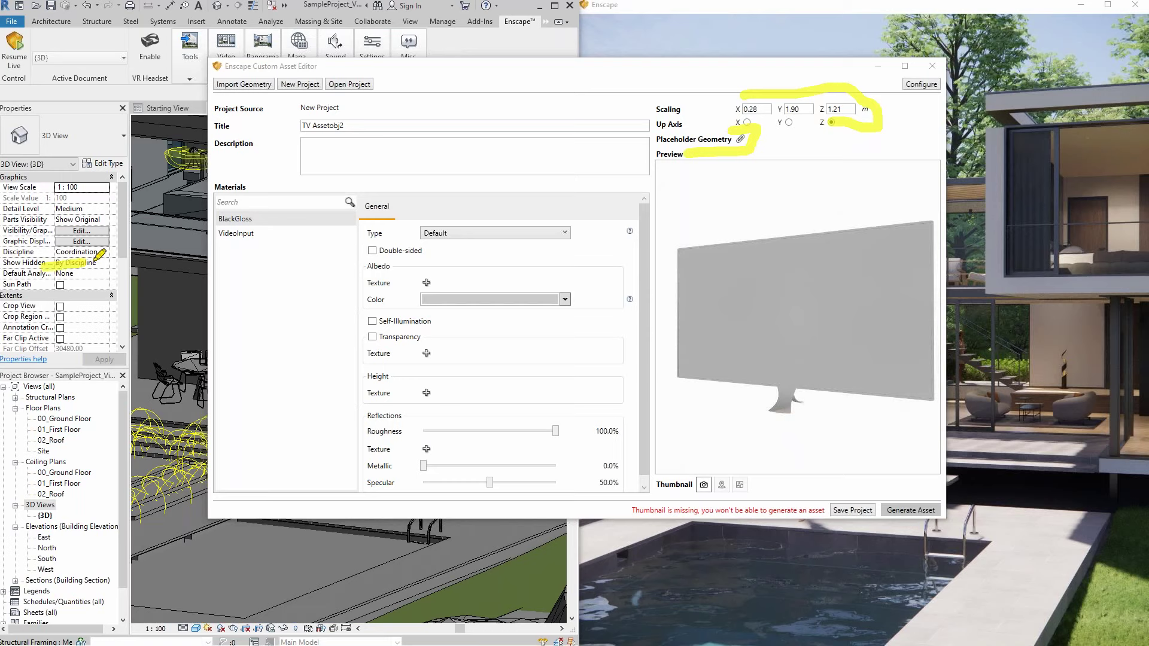
{"action": "mouse_move", "coordinate": [76, 232]}
{"action": "left_mouse_down"}
{"action": "mouse_move", "coordinate": [132, 250]}
{"action": "mouse_move", "coordinate": [47, 294]}
{"action": "left_mouse_up"}
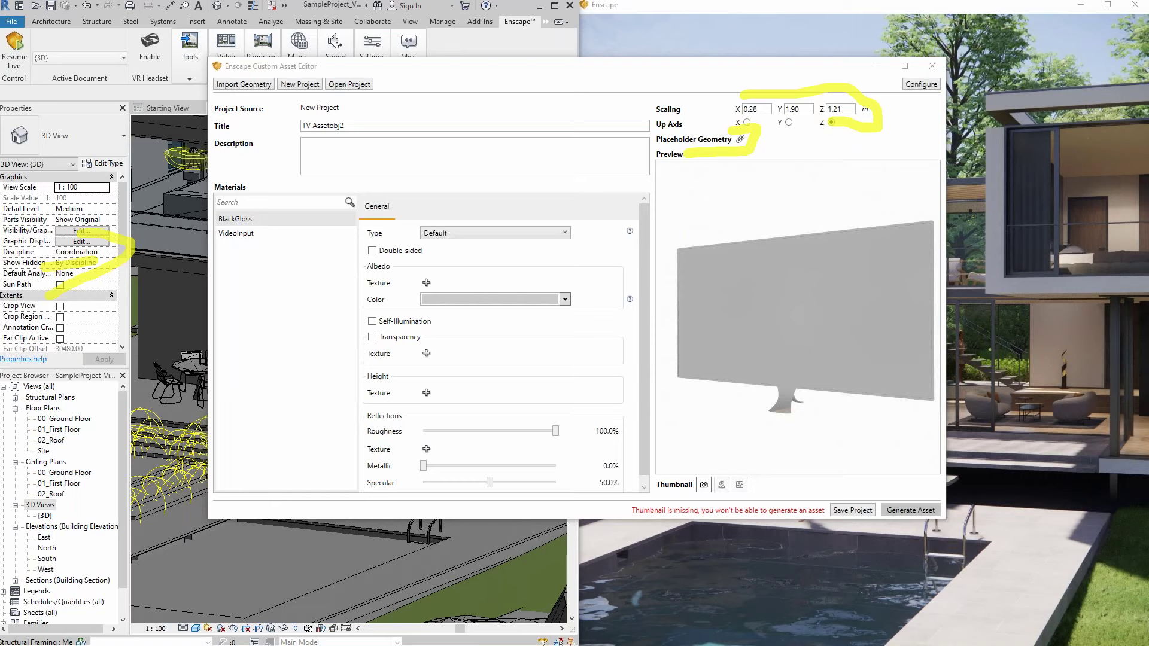
{"action": "key", "text": "Escape"}
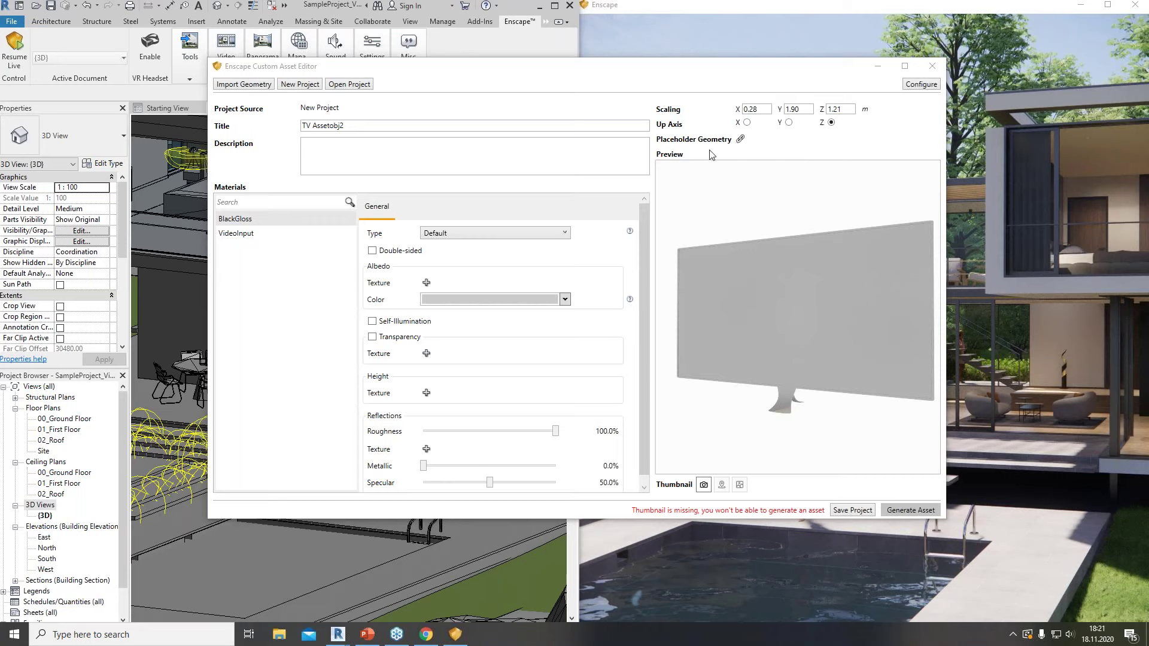
- Change the custom asset's title to "Test TV for AU 2020"
{"action": "left_click_drag", "start_coordinate": [400, 126], "coordinate": [258, 131]}
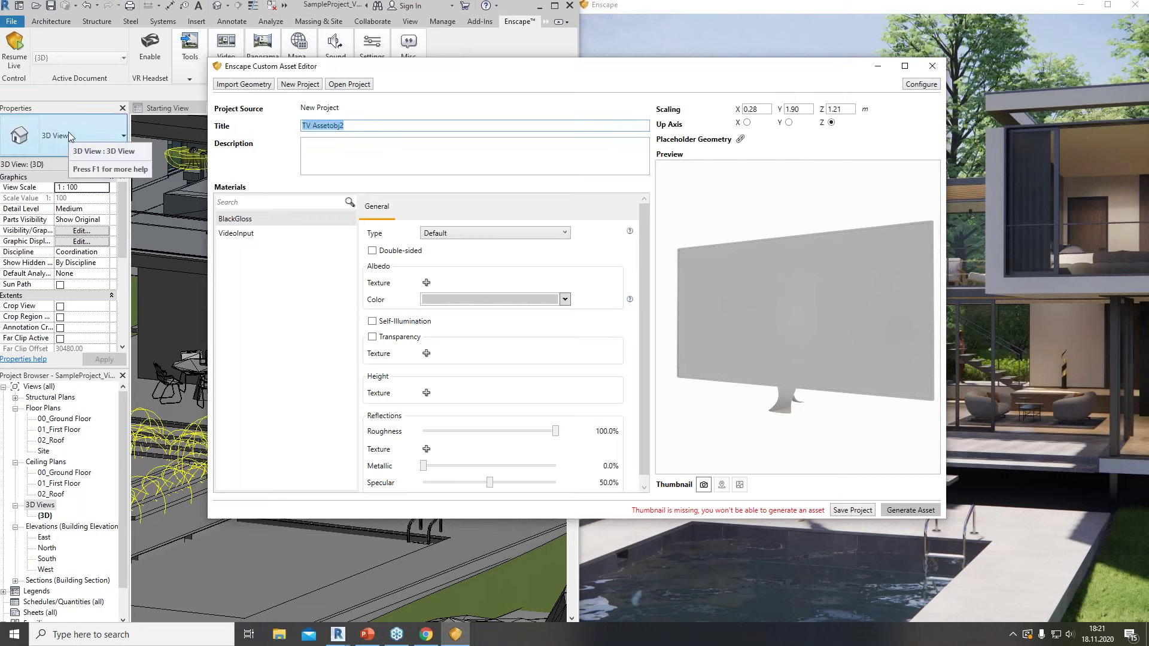
{"action": "type", "text": "Test TV for AU 2020"}
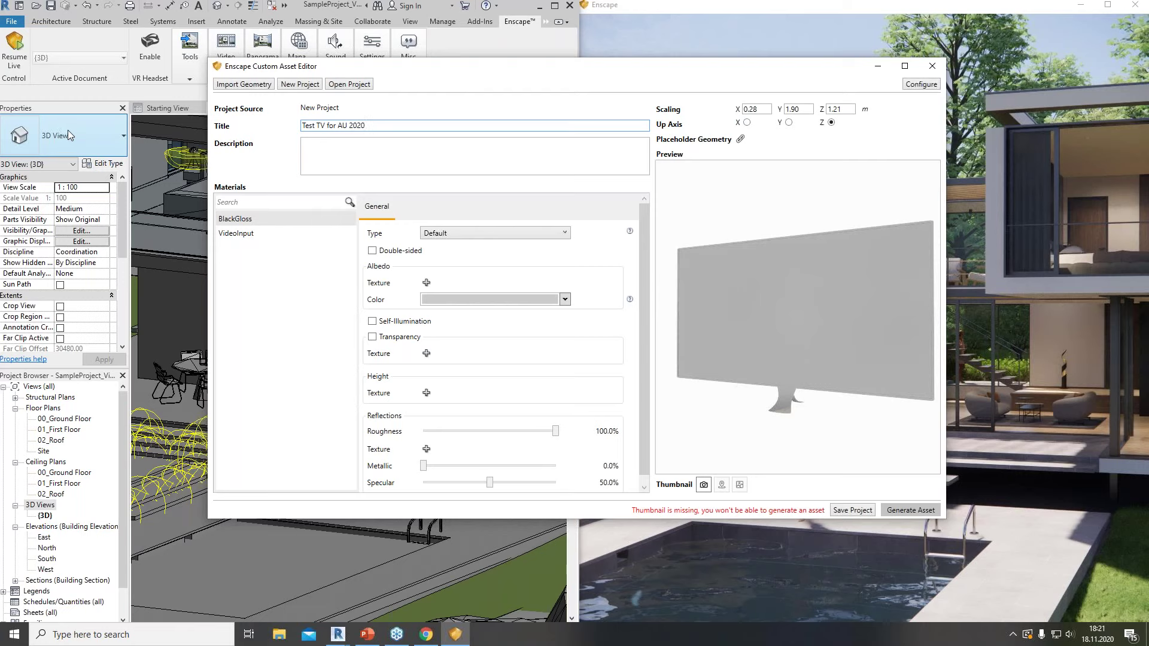
{"action": "left_click", "coordinate": [488, 159]}
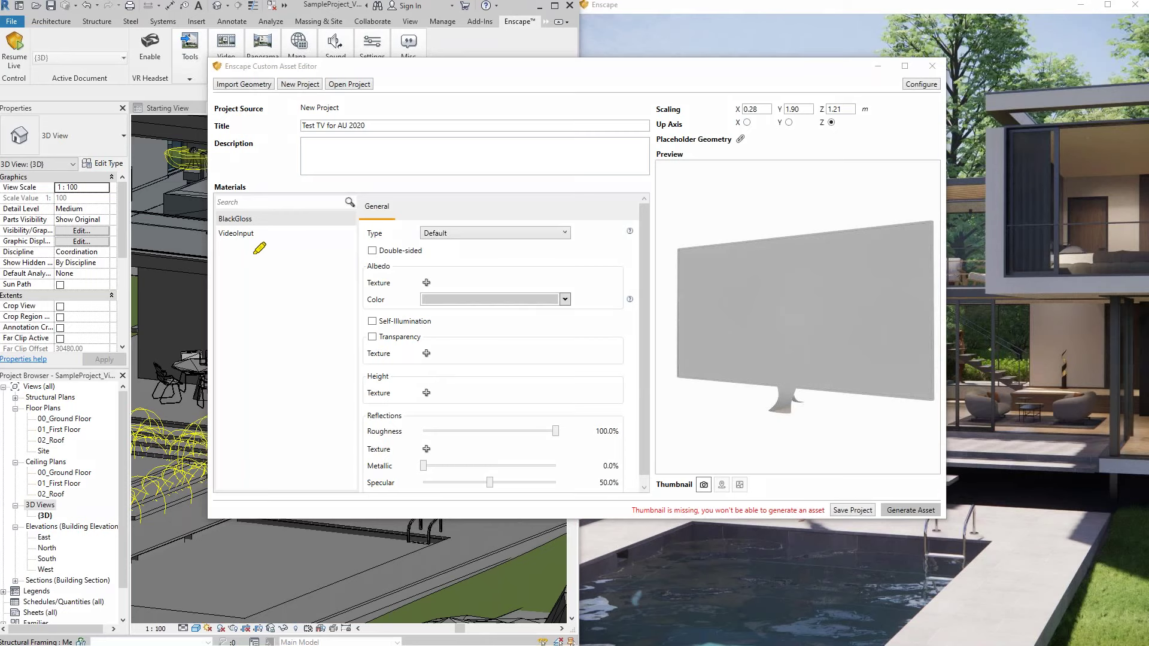
{"action": "mouse_move", "coordinate": [243, 254]}
{"action": "left_mouse_down"}
{"action": "mouse_move", "coordinate": [281, 251]}
{"action": "mouse_move", "coordinate": [266, 204]}
{"action": "mouse_move", "coordinate": [249, 204]}
{"action": "left_mouse_up"}
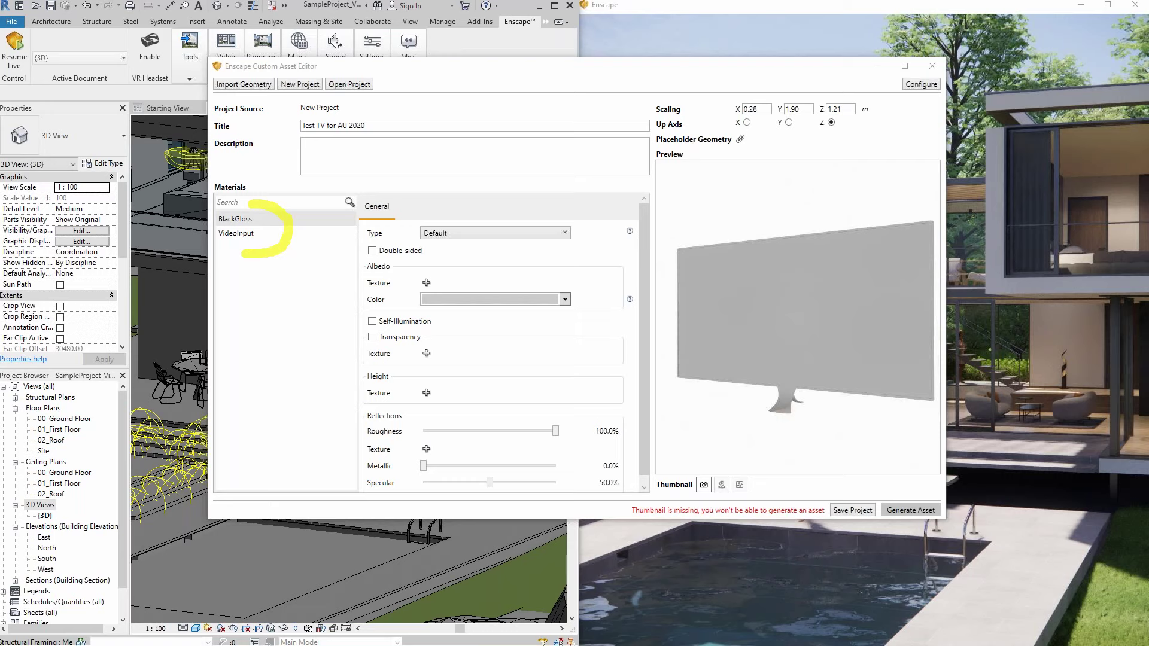
{"action": "key", "text": "Escape"}
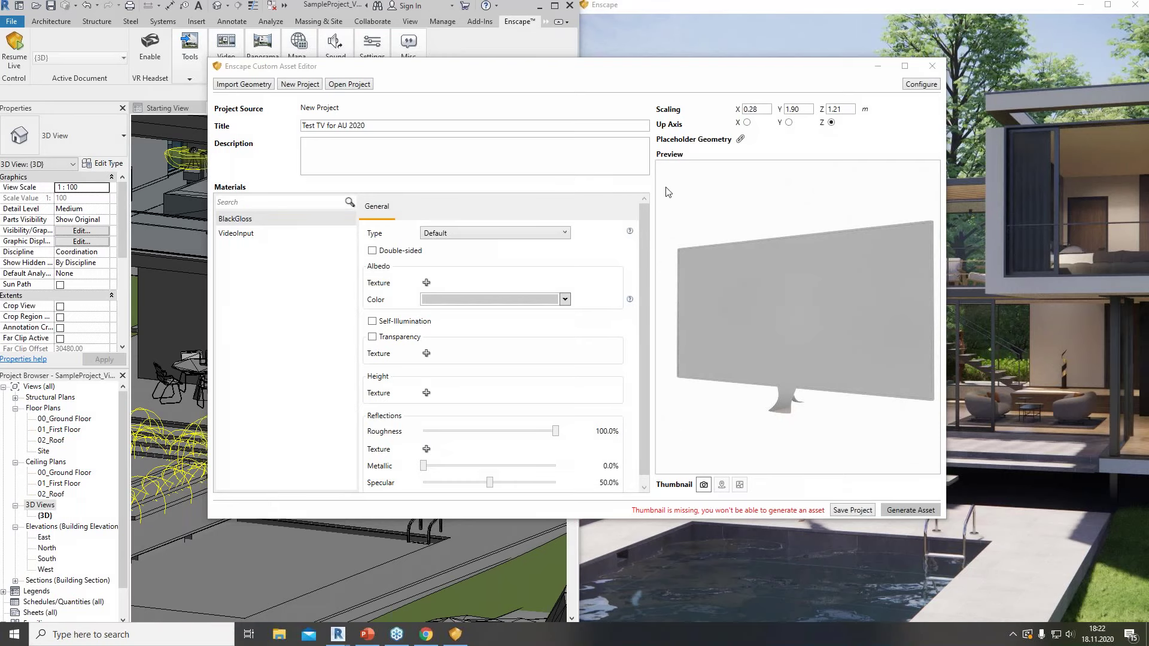
{"action": "left_click_drag", "start_coordinate": [658, 66], "coordinate": [605, 67]}
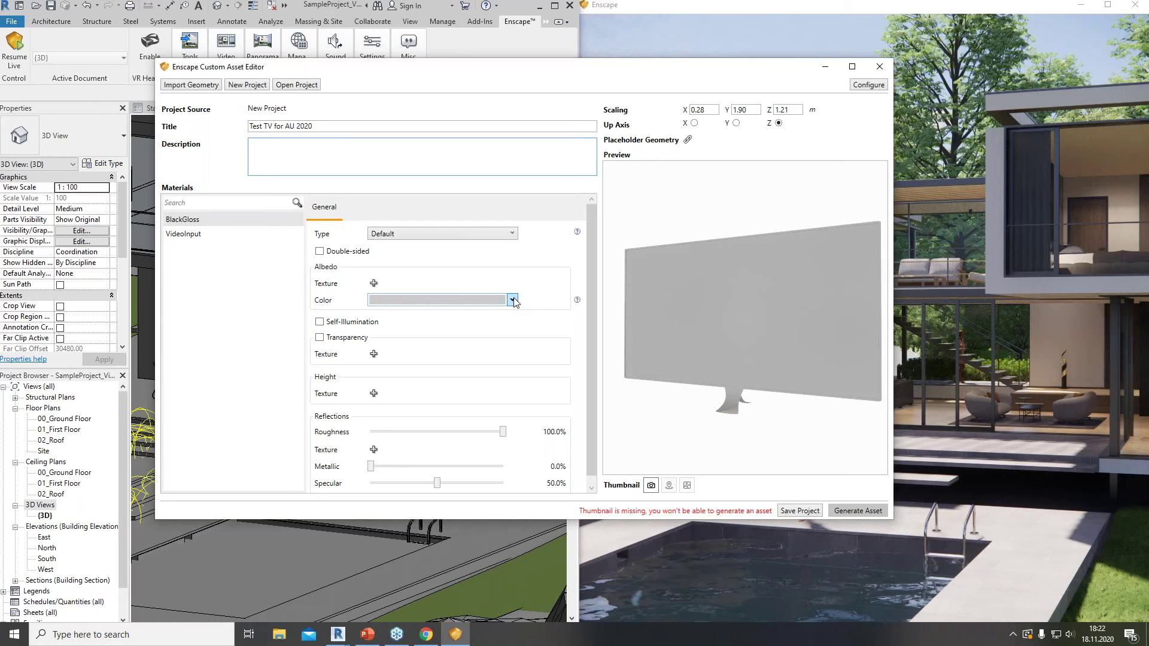
{"action": "left_click_drag", "start_coordinate": [615, 70], "coordinate": [727, 138]}
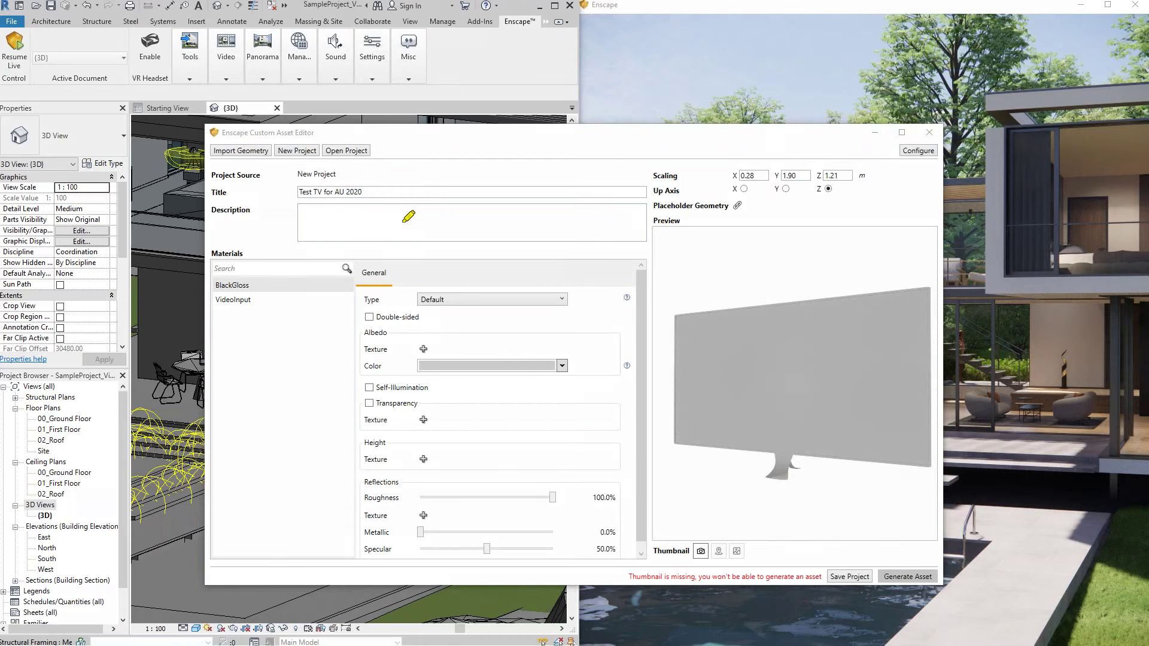
{"action": "mouse_move", "coordinate": [436, 240]}
{"action": "left_mouse_down"}
{"action": "mouse_move", "coordinate": [209, 244]}
{"action": "mouse_move", "coordinate": [202, 394]}
{"action": "mouse_move", "coordinate": [332, 386]}
{"action": "mouse_move", "coordinate": [353, 559]}
{"action": "mouse_move", "coordinate": [629, 575]}
{"action": "mouse_move", "coordinate": [654, 552]}
{"action": "mouse_move", "coordinate": [659, 242]}
{"action": "mouse_move", "coordinate": [438, 242]}
{"action": "left_mouse_up"}
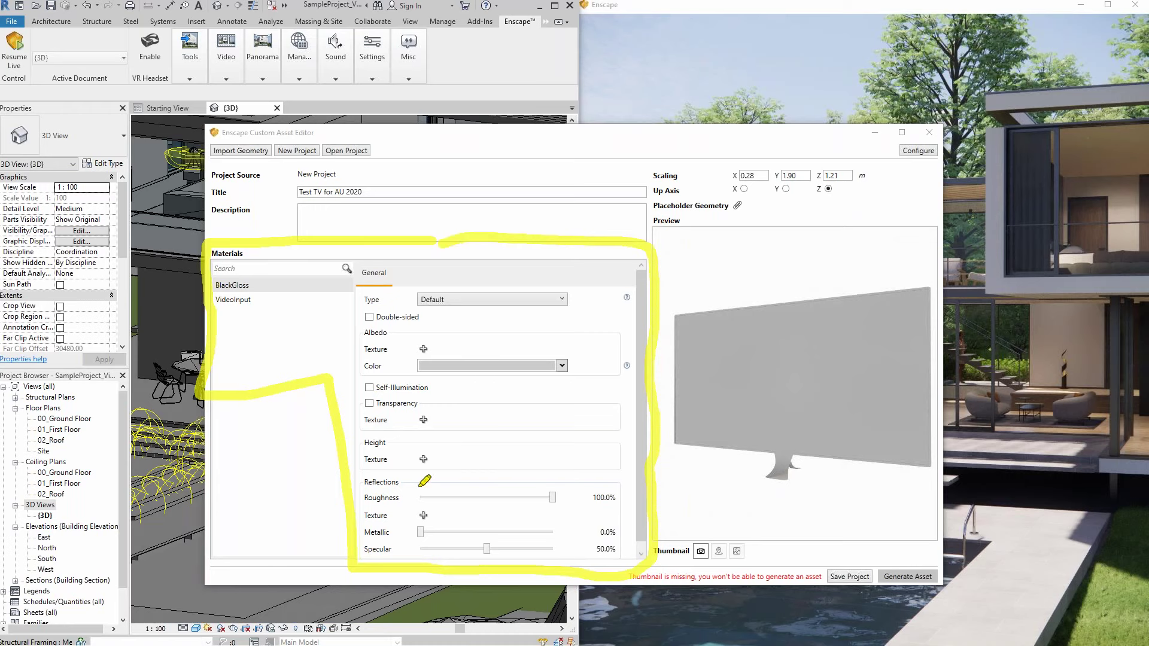
- Review the BlackGloss material's available types and the file browser for its albedo texture, leaving the type at Default
{"action": "left_click", "coordinate": [509, 299]}
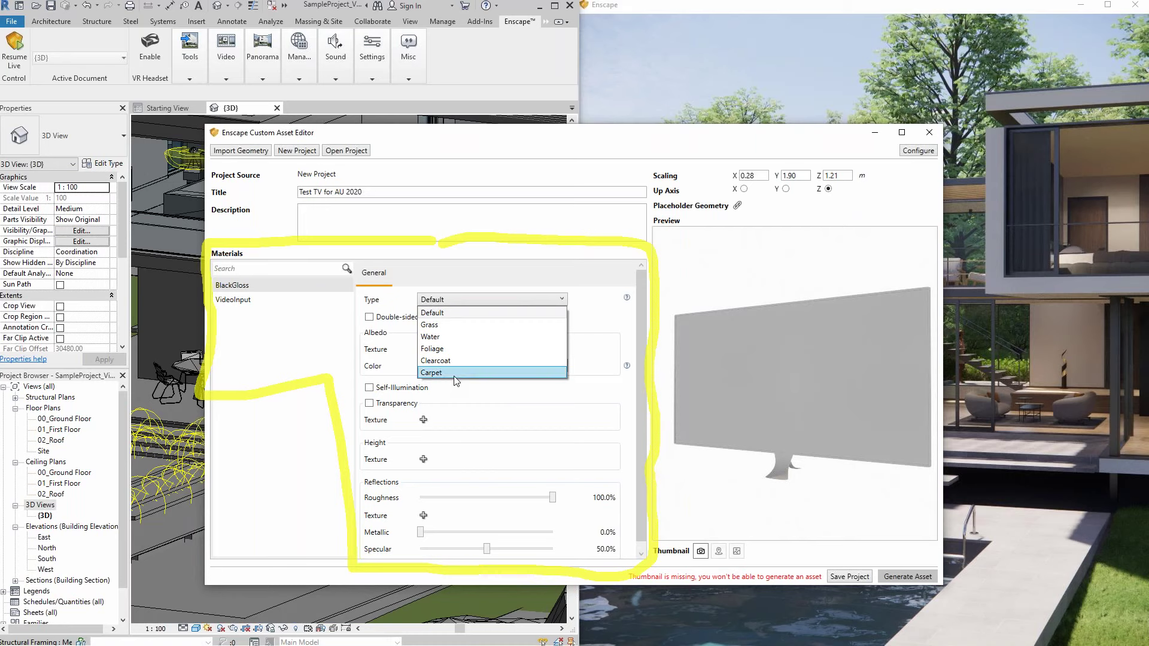
{"action": "left_click", "coordinate": [472, 312]}
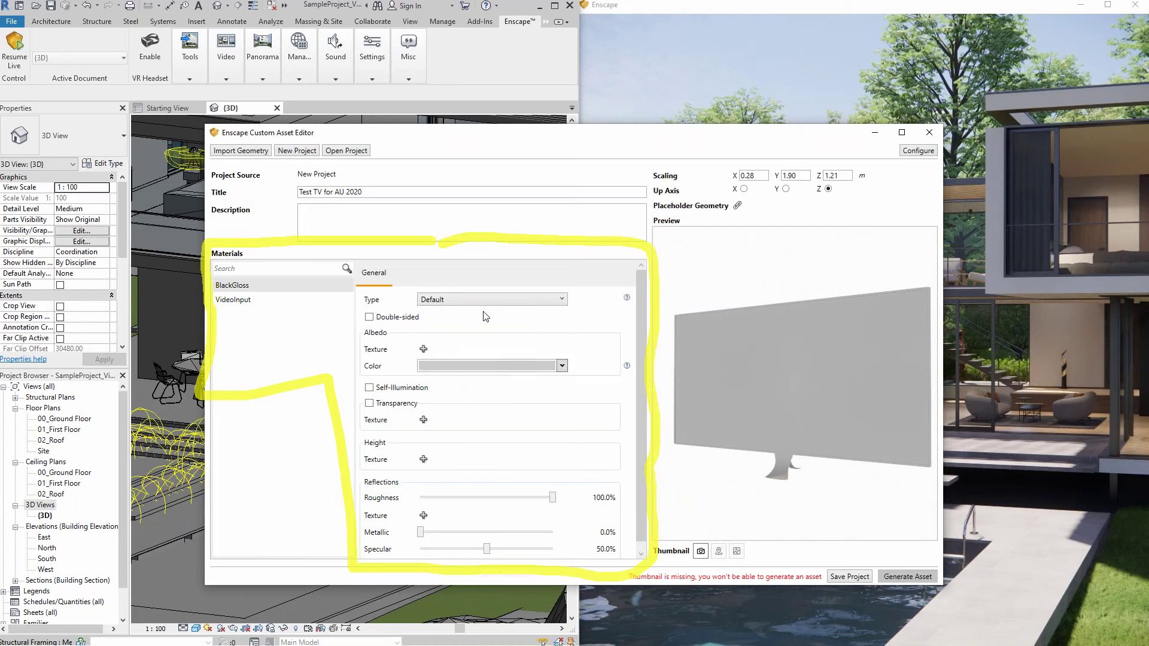
{"action": "left_click", "coordinate": [423, 349]}
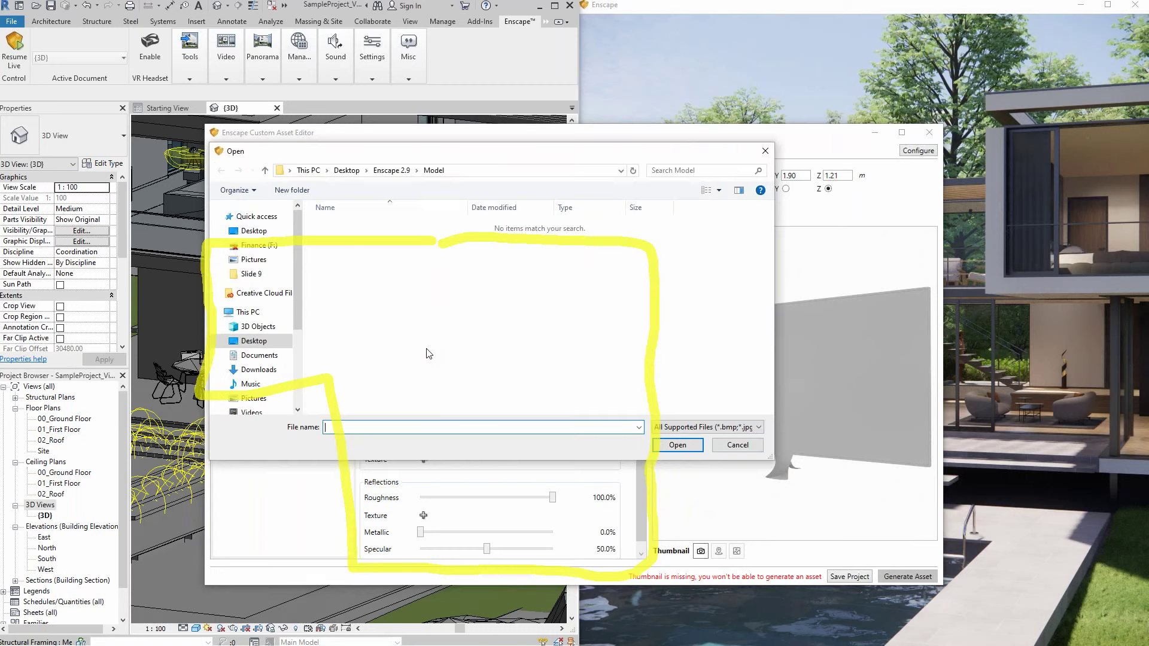
{"action": "left_click", "coordinate": [737, 445]}
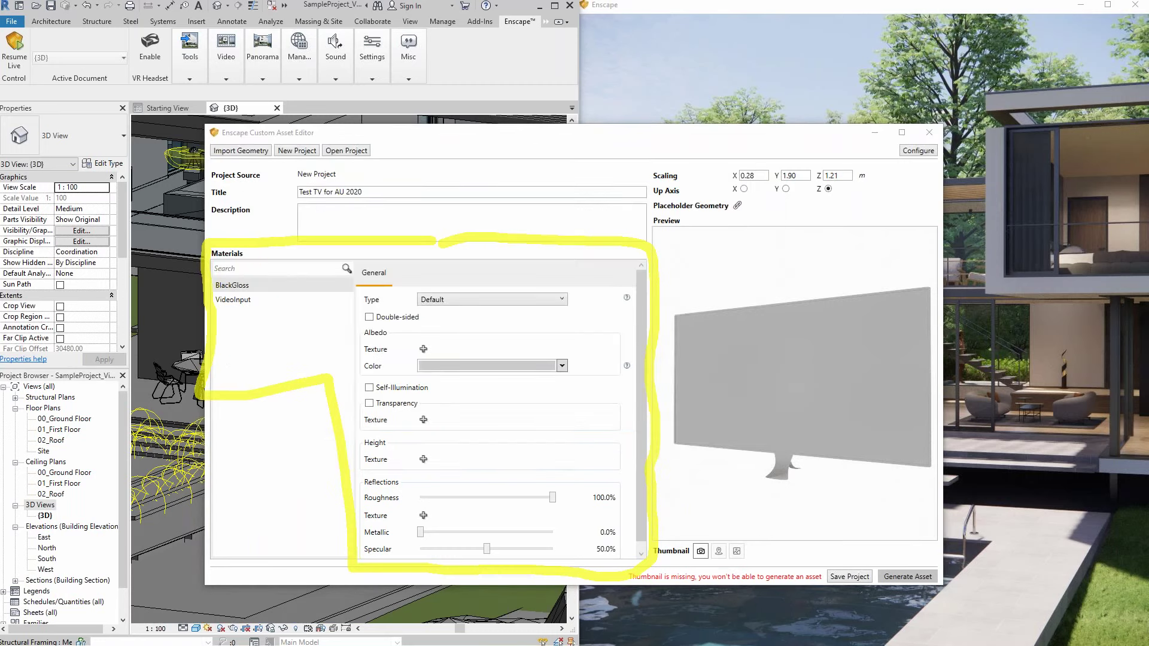
{"action": "key", "text": "Escape"}
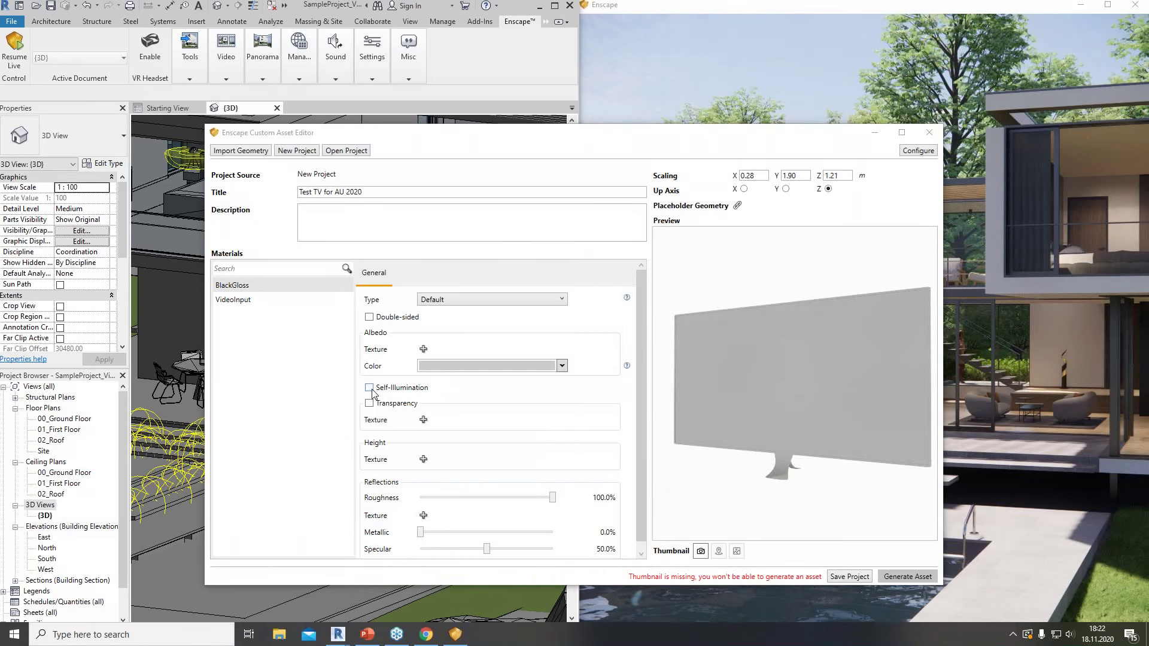
- Try the Self-Illumination and Transparency options on the BlackGloss material, switching each one back off
{"action": "left_click", "coordinate": [369, 388]}
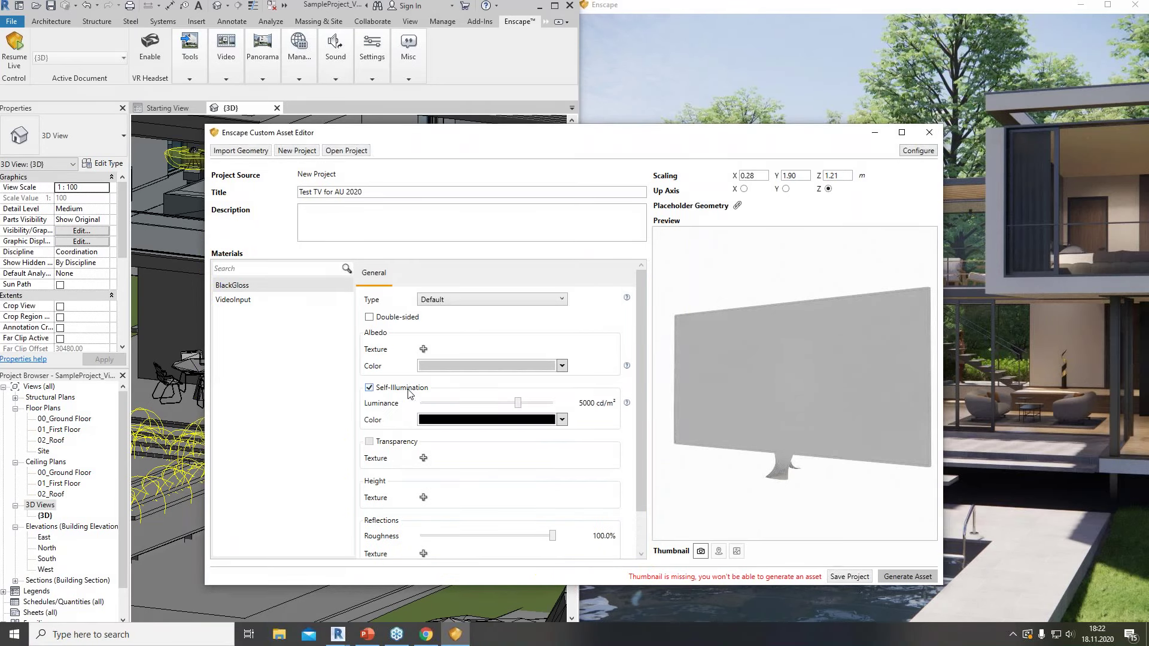
{"action": "left_click", "coordinate": [370, 388]}
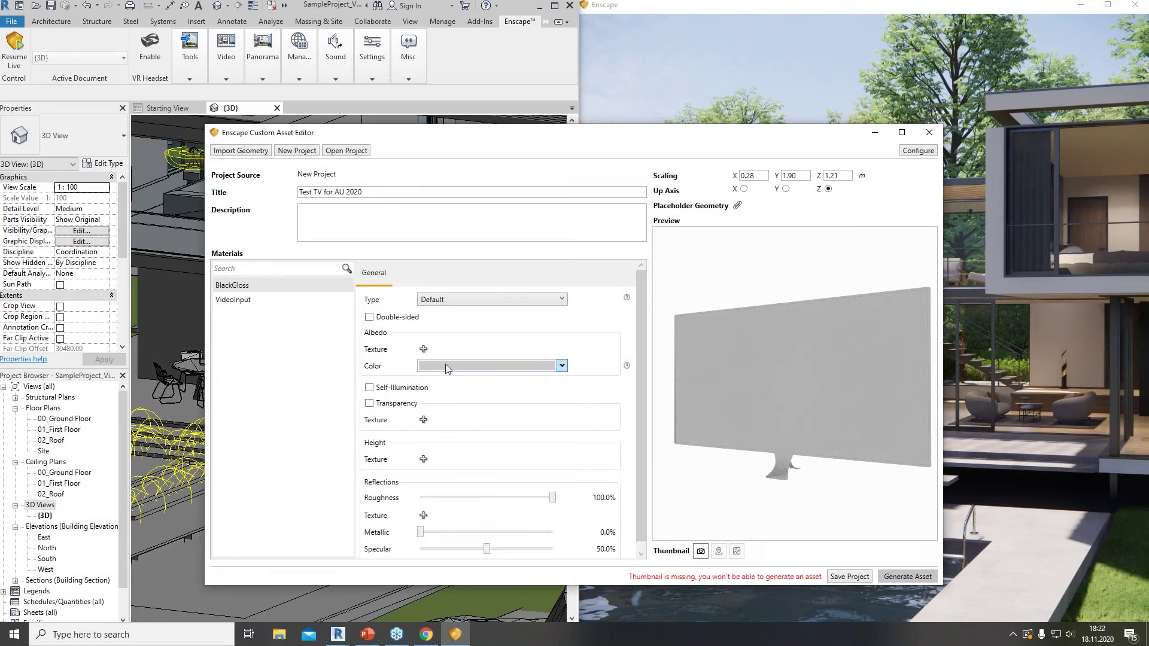
{"action": "left_click", "coordinate": [369, 403]}
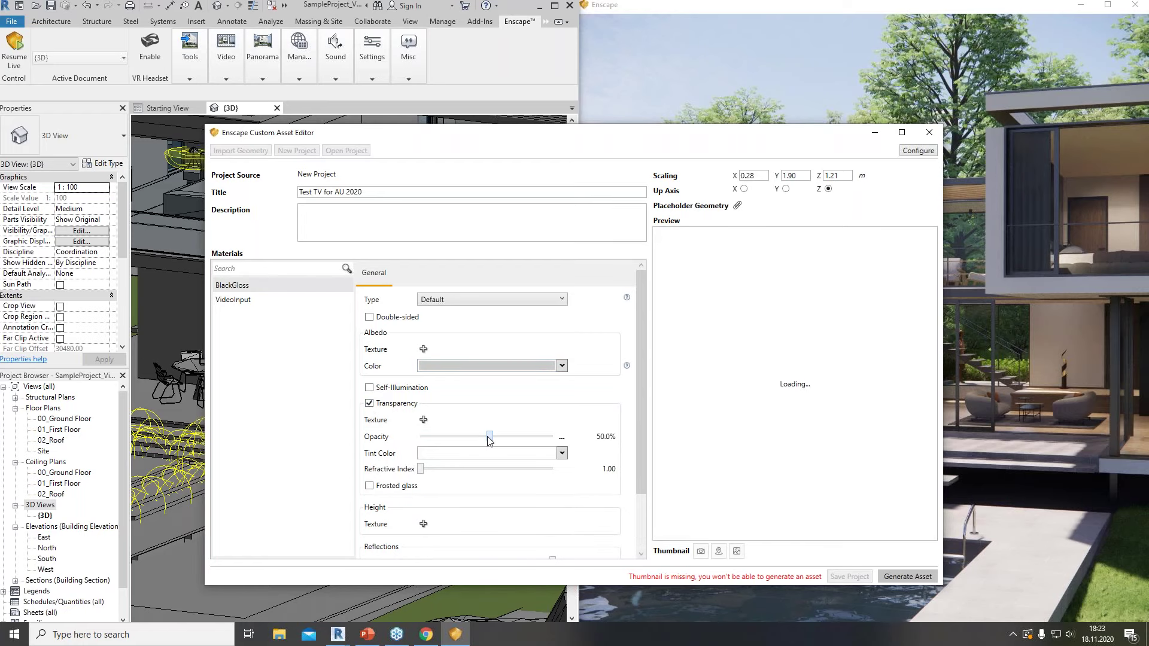
{"action": "left_click", "coordinate": [369, 404]}
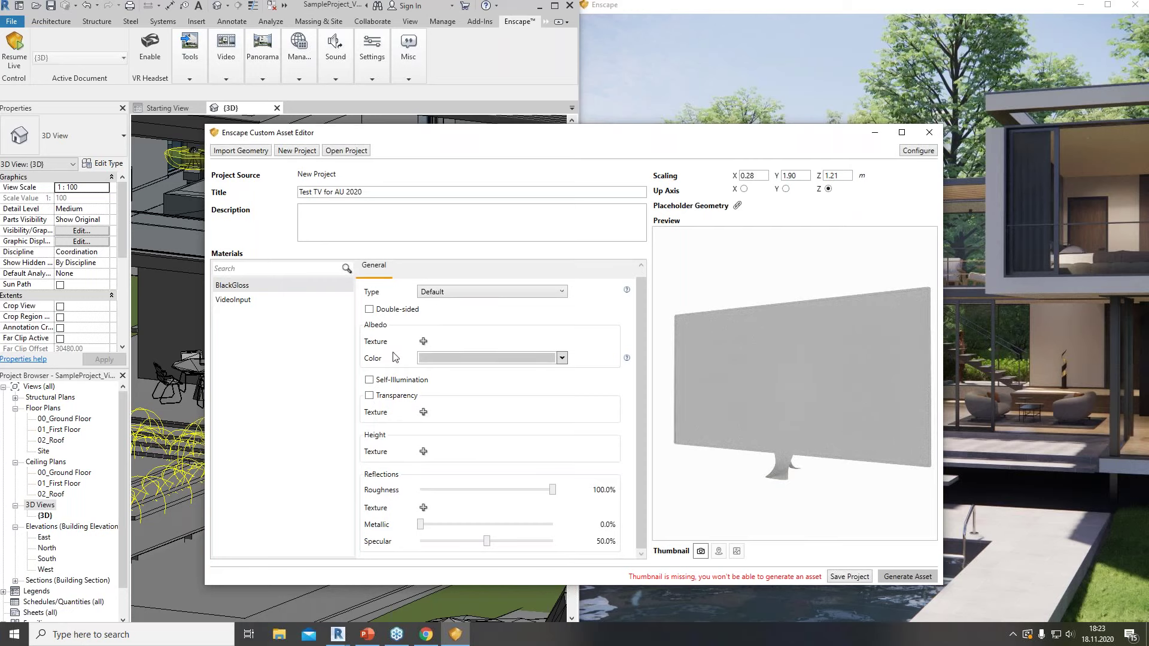
{"action": "scroll", "coordinate": [396, 358], "scroll_direction": "up", "scroll_amount": 1}
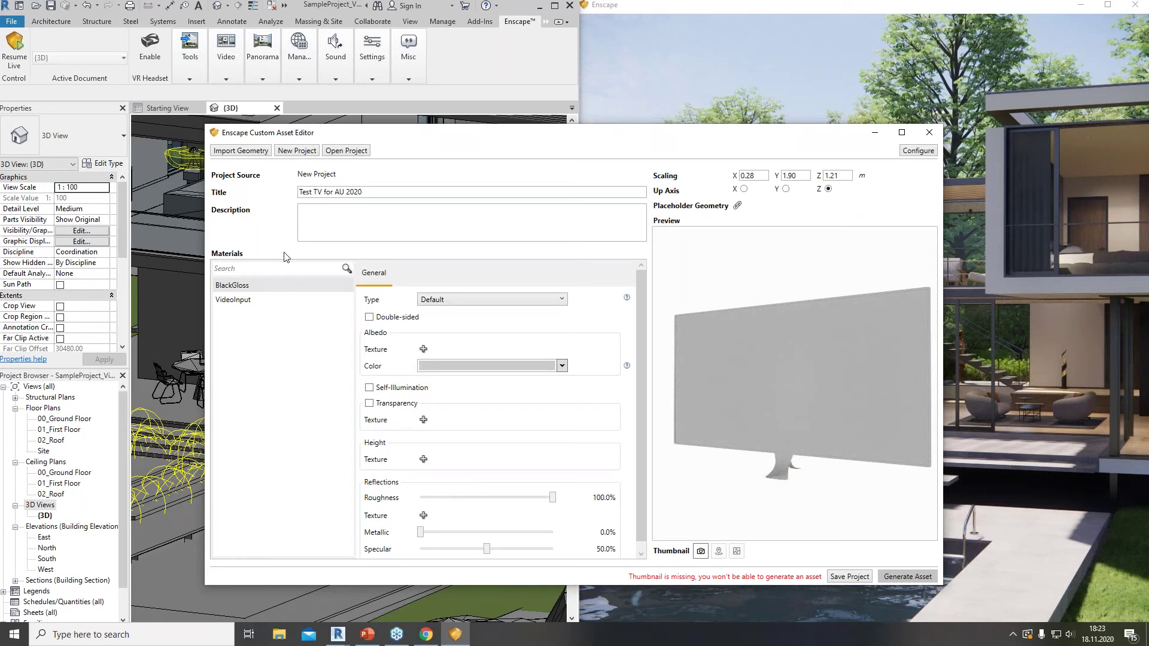
- Set the BlackGloss material's albedo color to black and lower its roughness to 12.9%
{"action": "left_click_drag", "start_coordinate": [727, 359], "coordinate": [765, 360]}
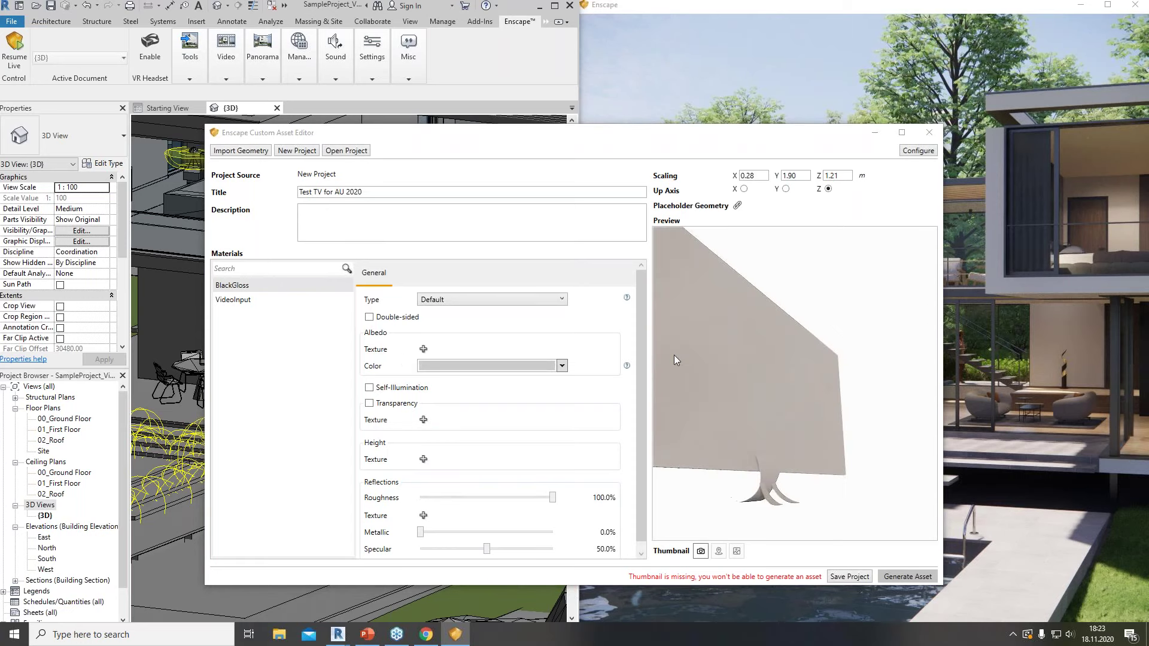
{"action": "left_click", "coordinate": [442, 367]}
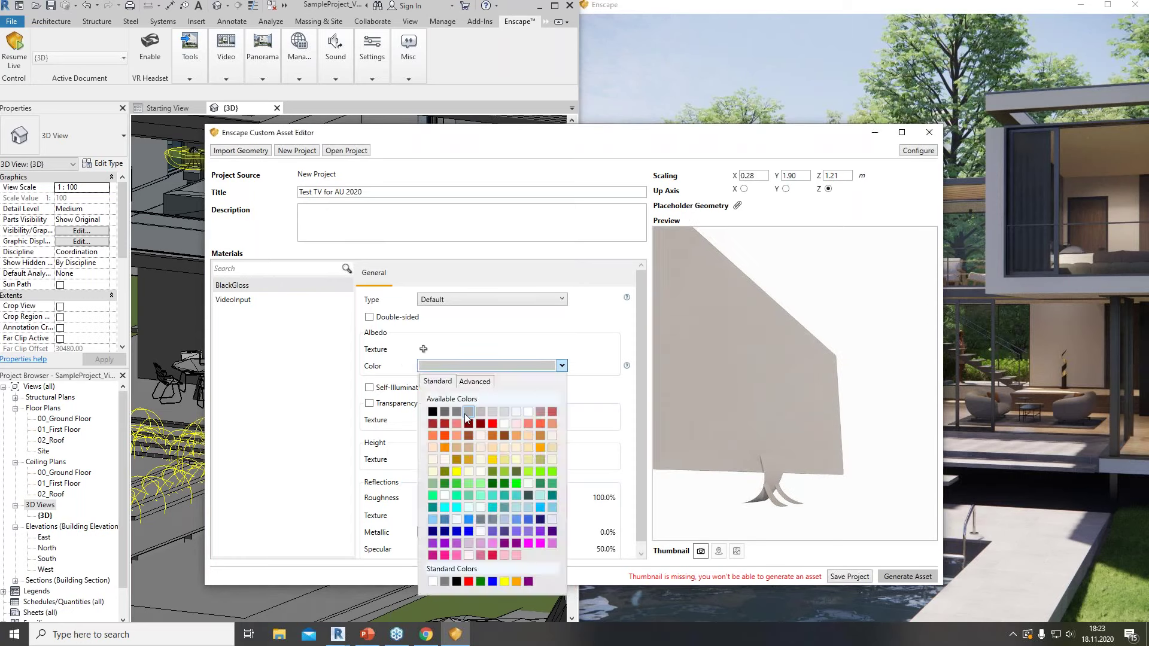
{"action": "left_click", "coordinate": [432, 412]}
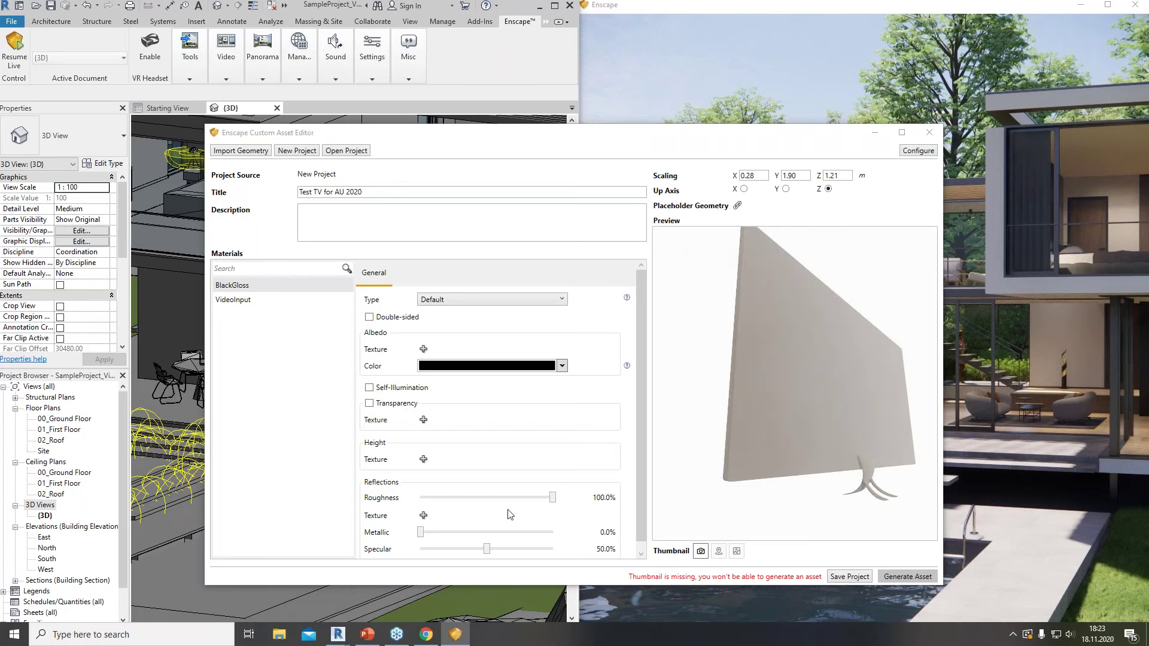
{"action": "left_click_drag", "start_coordinate": [552, 498], "coordinate": [468, 499]}
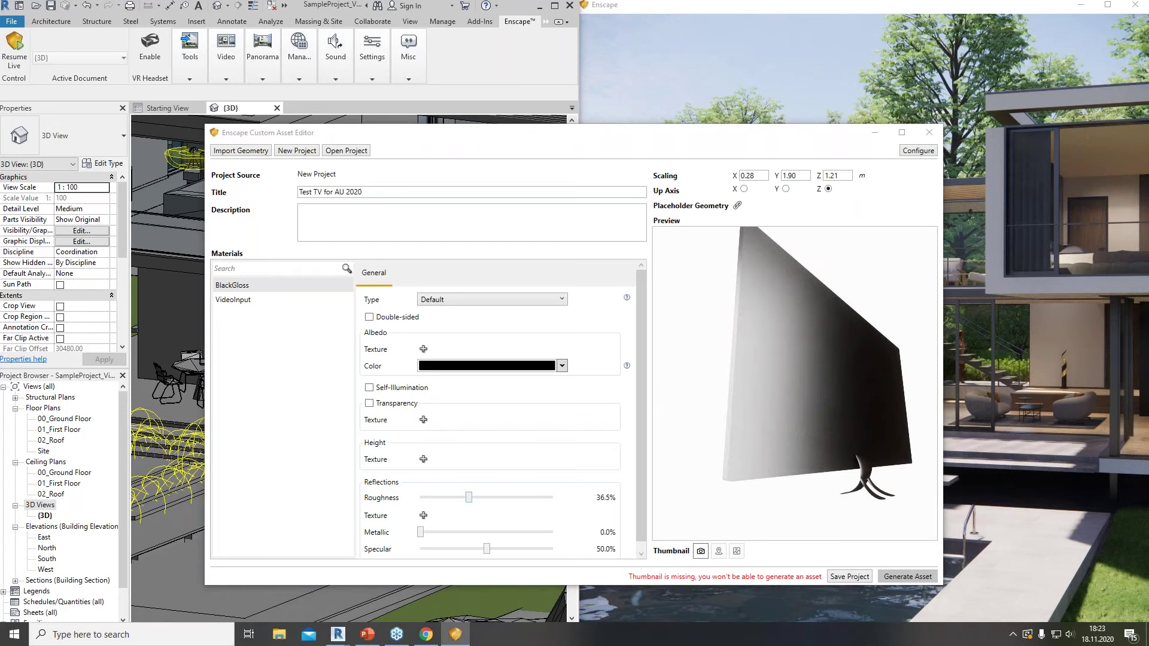
{"action": "left_click_drag", "start_coordinate": [470, 500], "coordinate": [438, 501]}
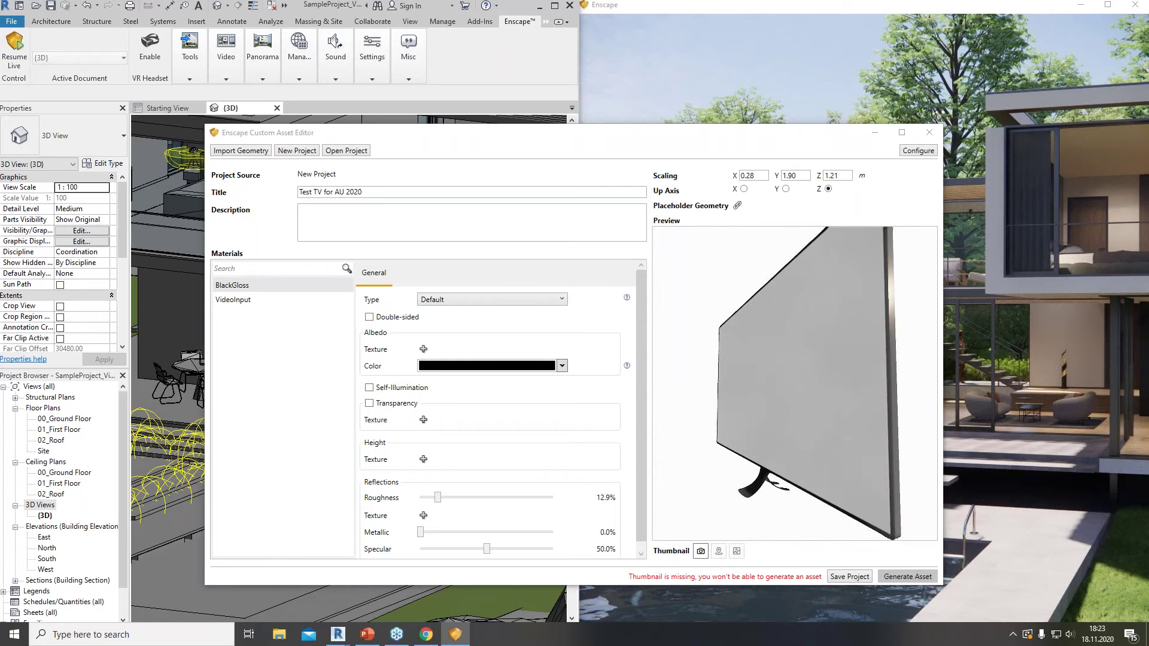
- Assign Enscape Video.mp4 from the Enscape 2.9 Textures folder as the VideoInput material's albedo texture
{"action": "left_click", "coordinate": [311, 302]}
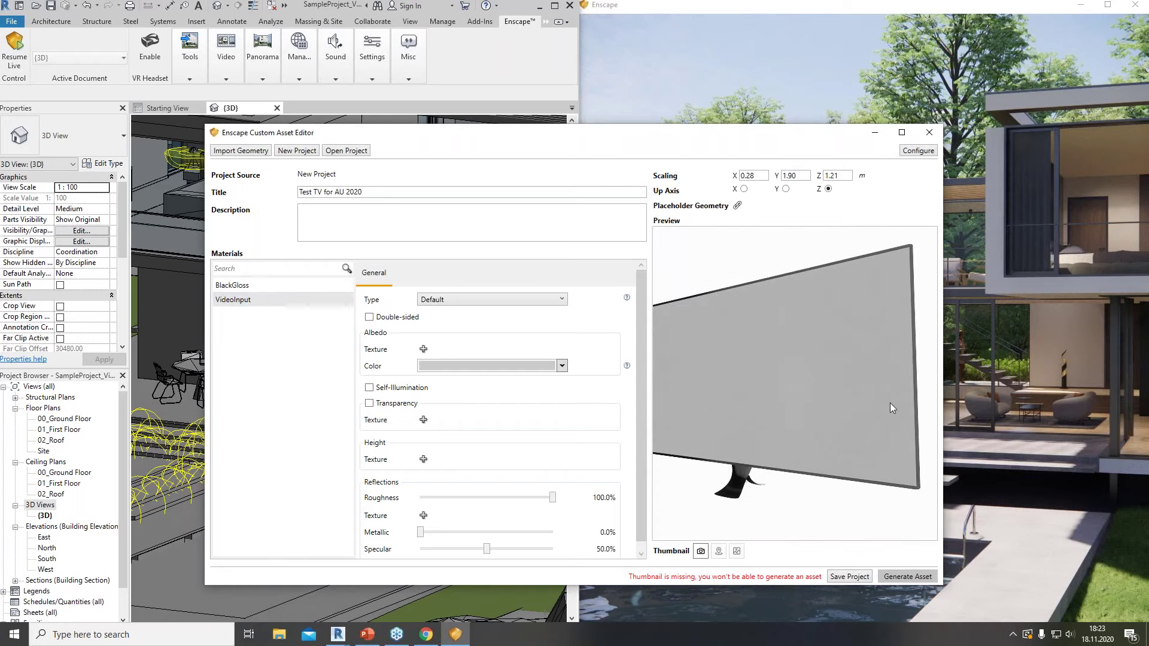
{"action": "left_click_drag", "start_coordinate": [856, 390], "coordinate": [882, 378]}
{"action": "scroll", "coordinate": [882, 379], "scroll_direction": "down", "scroll_amount": 5}
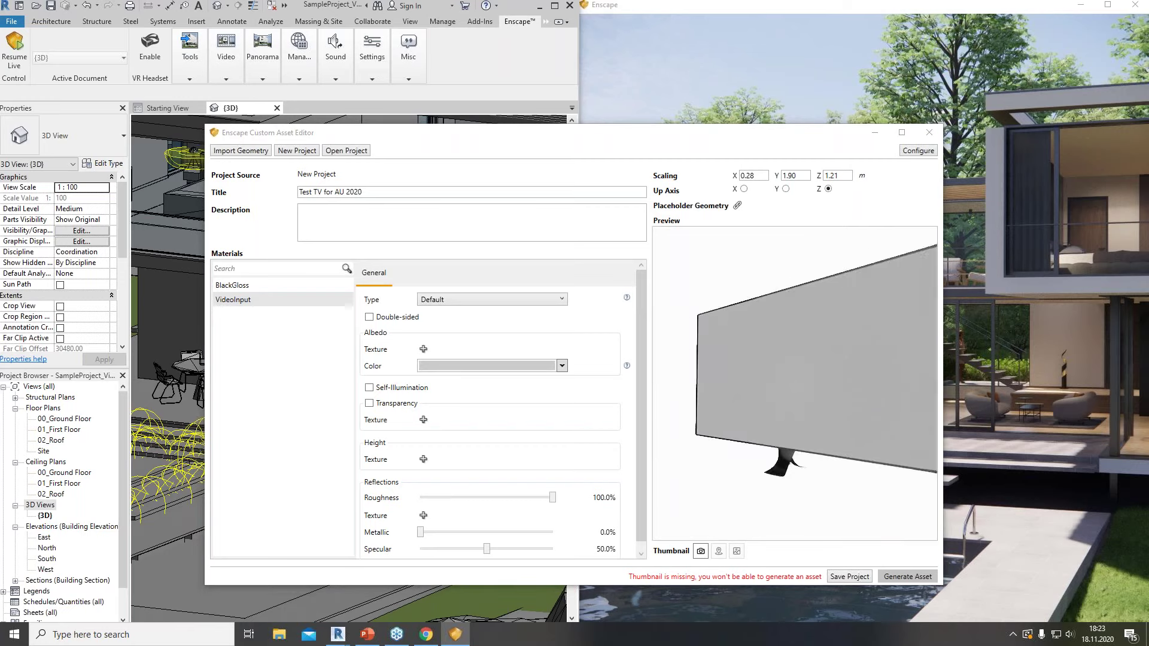
{"action": "scroll", "coordinate": [881, 379], "scroll_direction": "up", "scroll_amount": 1}
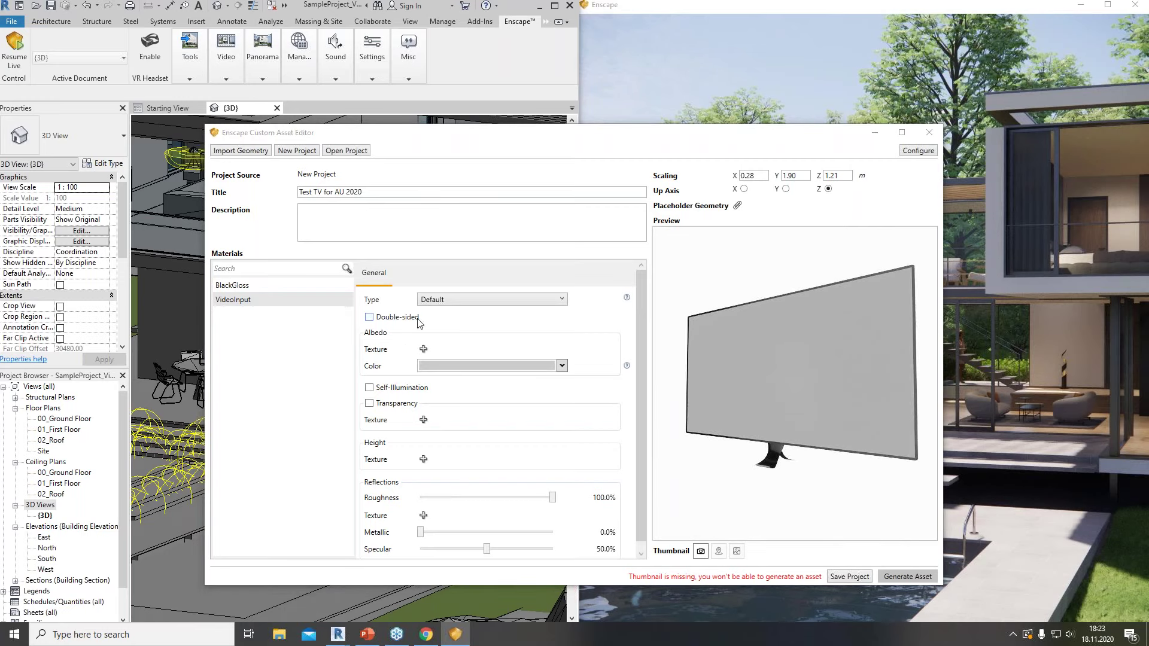
{"action": "left_click", "coordinate": [423, 348]}
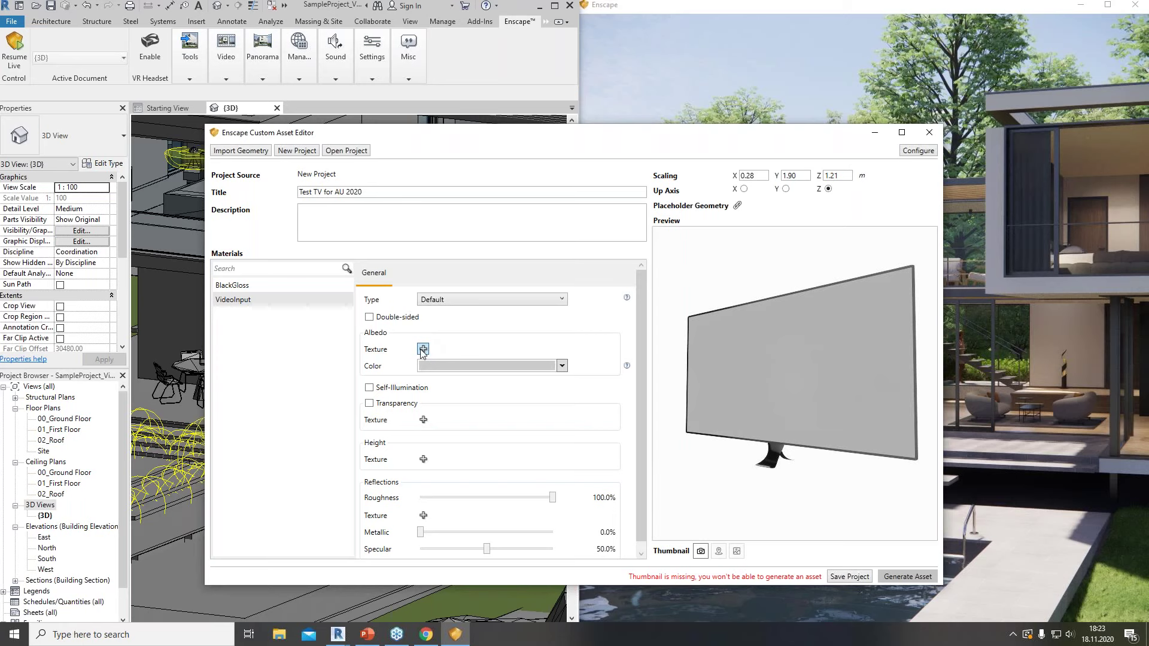
{"action": "left_click", "coordinate": [391, 169]}
{"action": "double_click", "coordinate": [357, 237]}
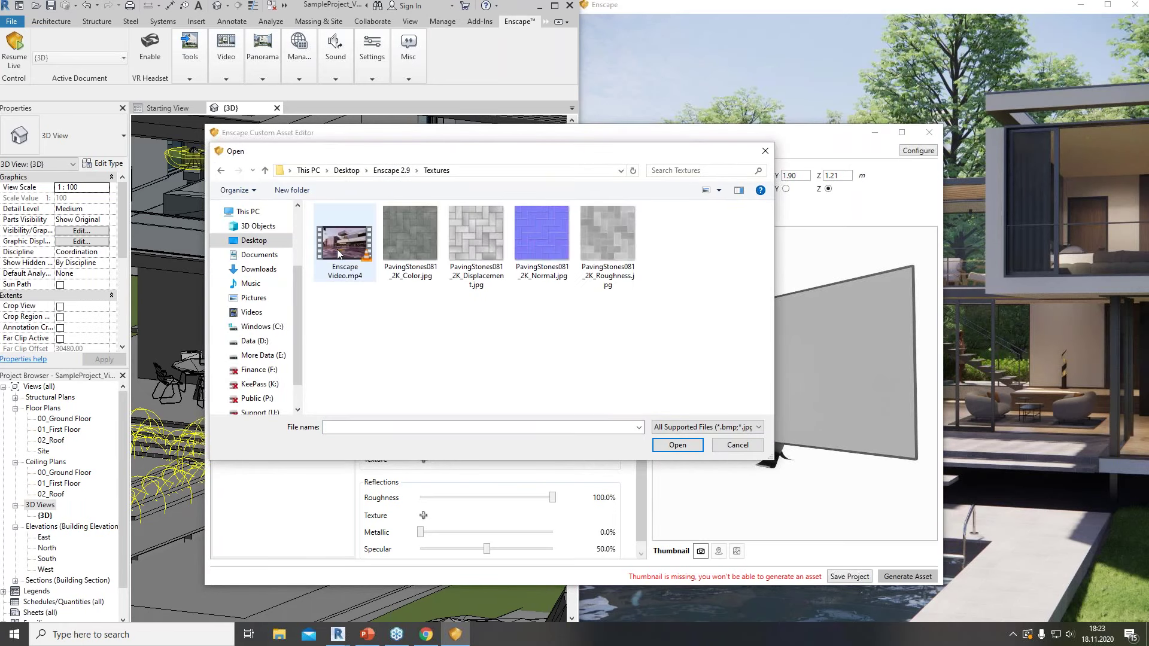
{"action": "double_click", "coordinate": [336, 249]}
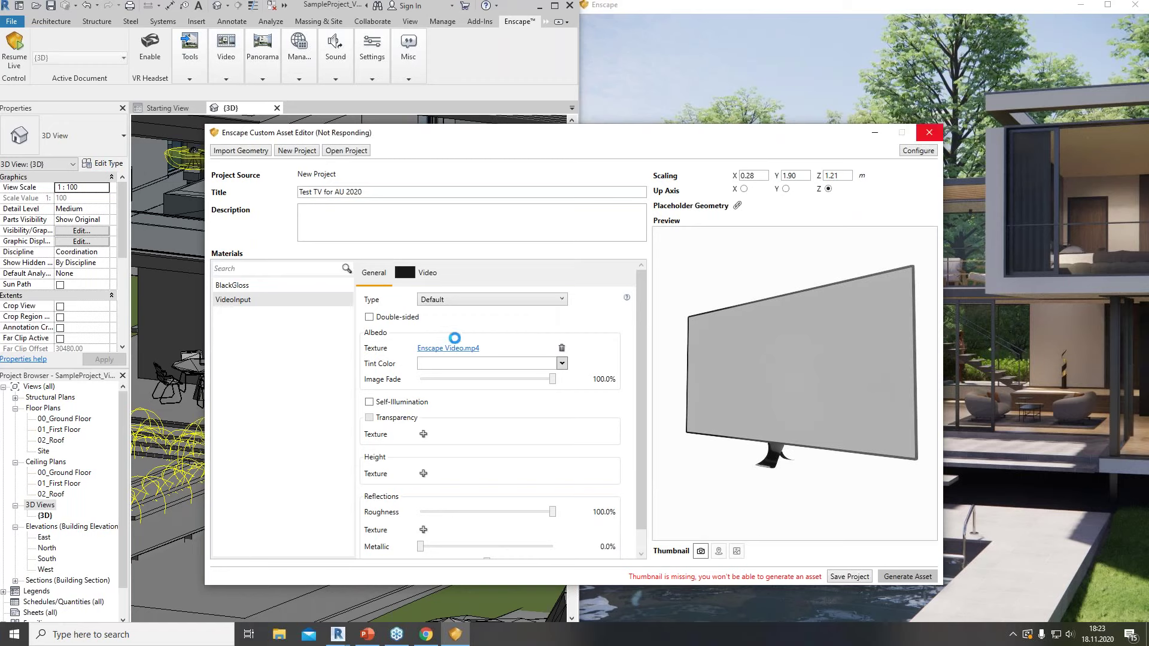
- Inspect the video texture's settings and the supported texture file formats, keeping the current file, and return to the general material settings
{"action": "left_click", "coordinate": [470, 349]}
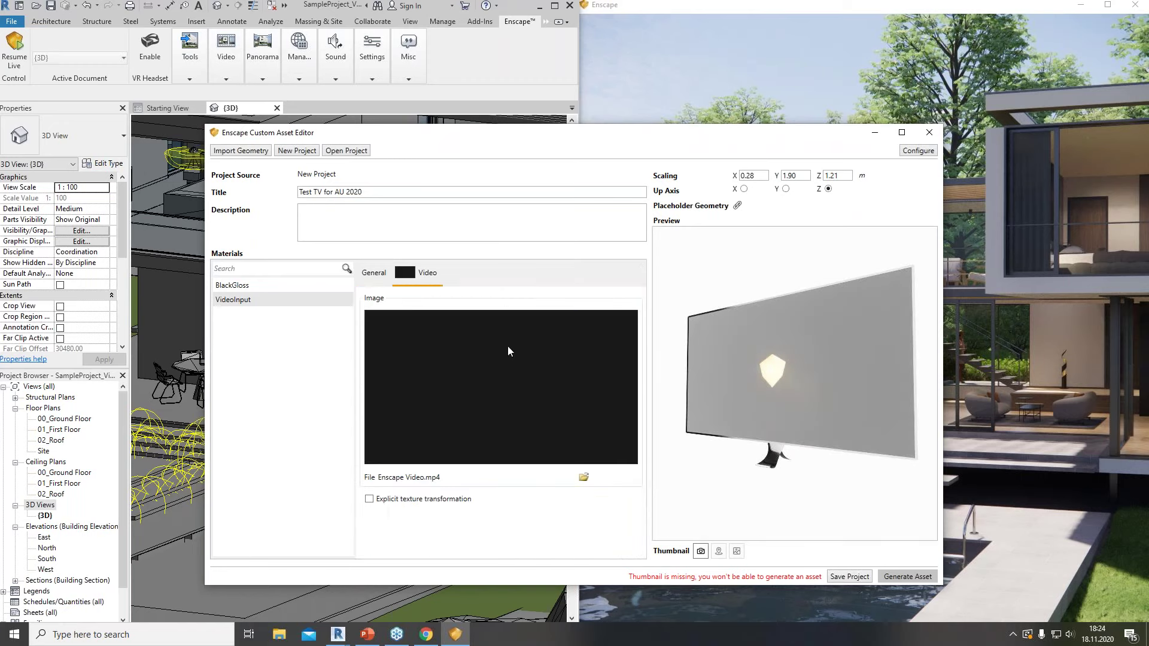
{"action": "left_click", "coordinate": [583, 476]}
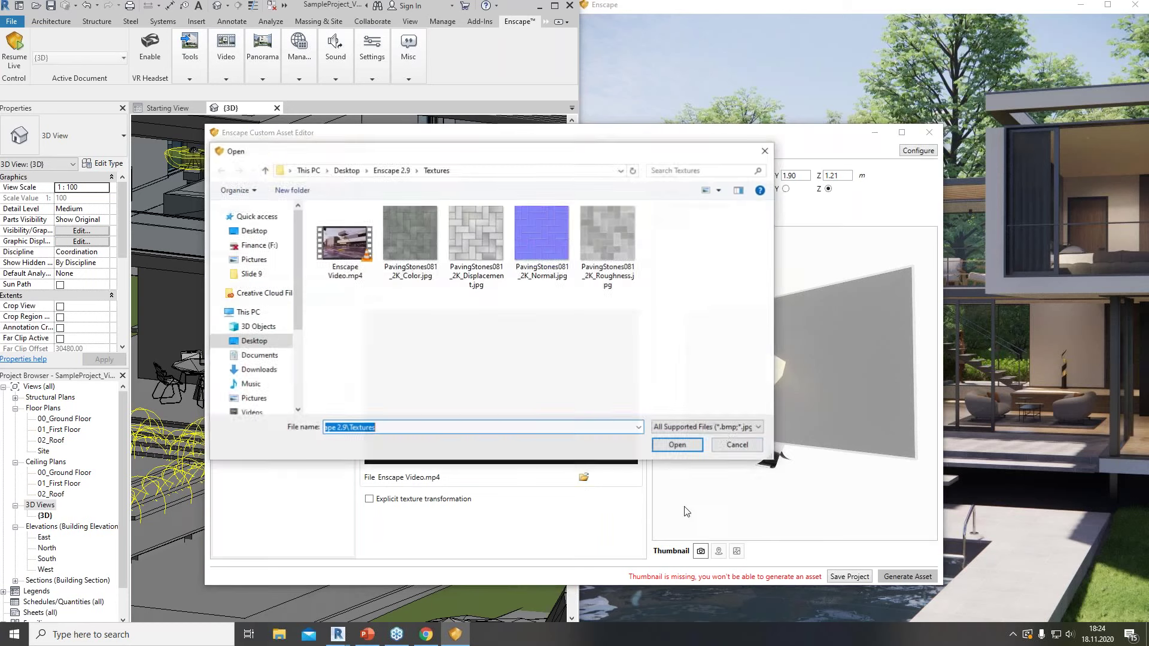
{"action": "left_click", "coordinate": [730, 426]}
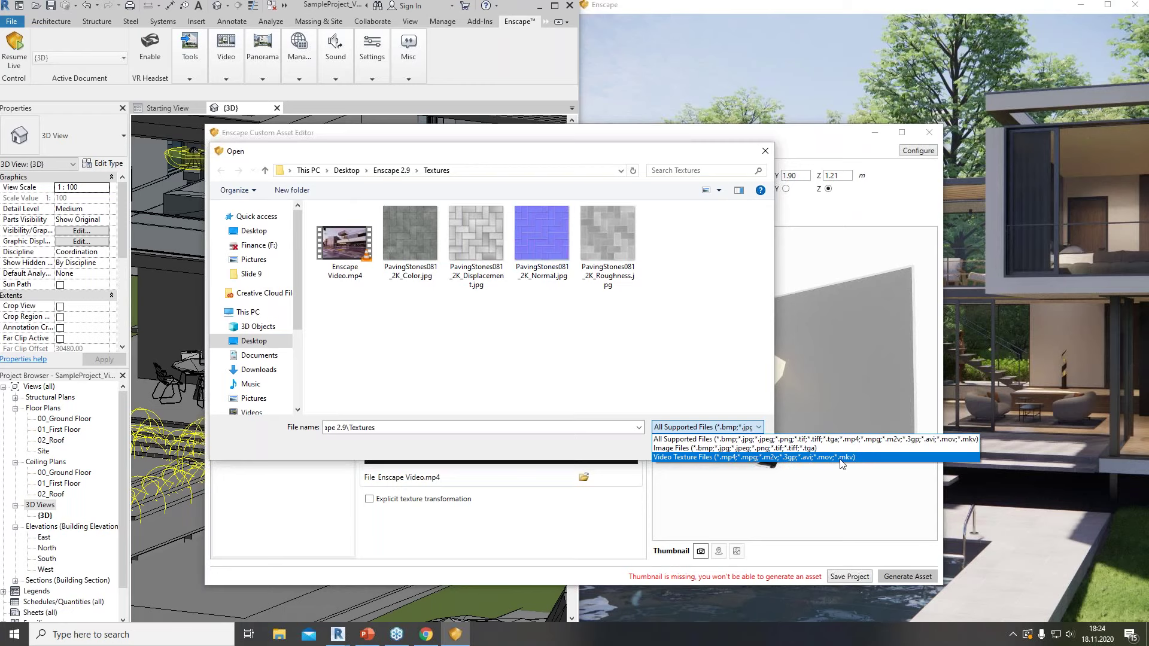
{"action": "left_click", "coordinate": [843, 487]}
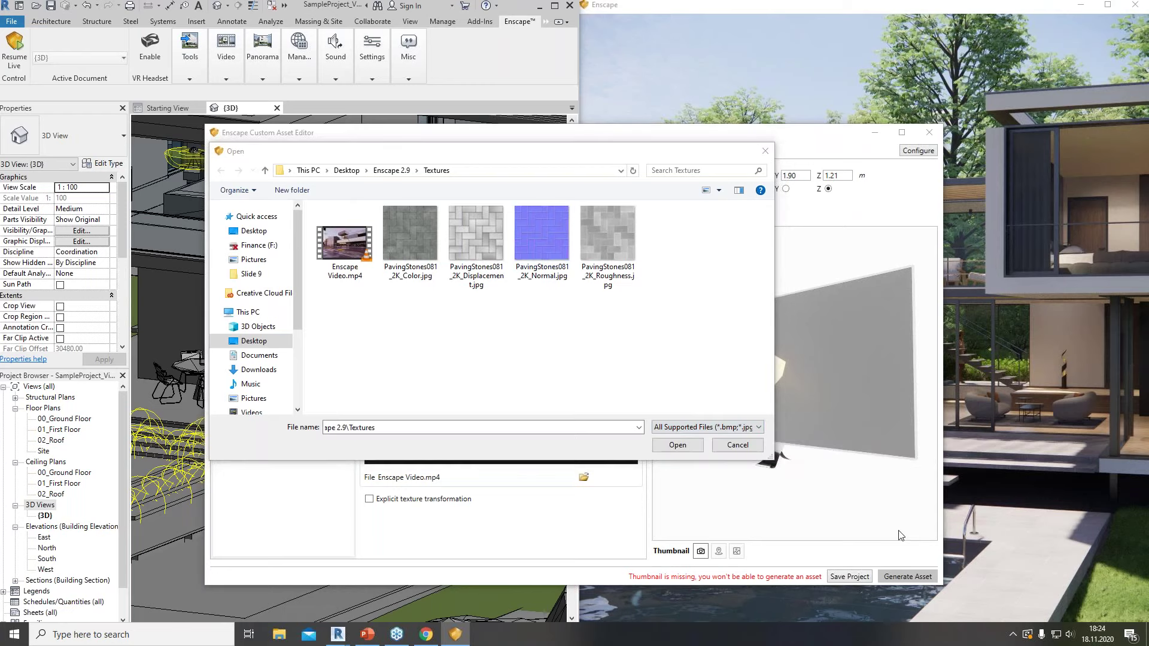
{"action": "left_click", "coordinate": [715, 445]}
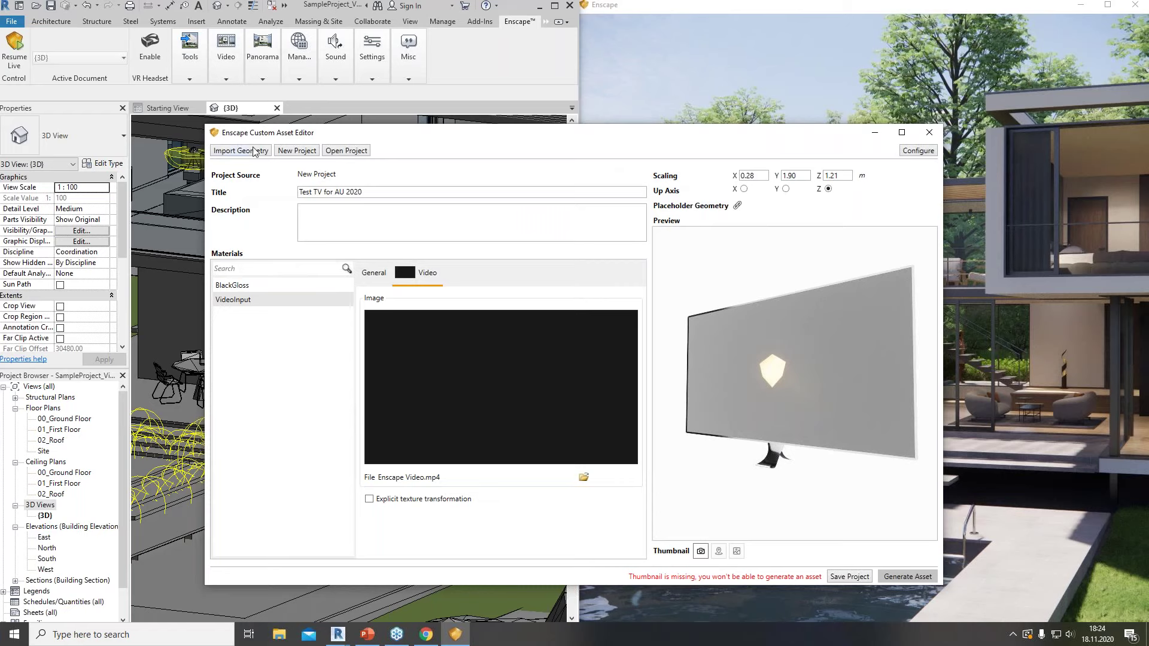
{"action": "left_click", "coordinate": [379, 275]}
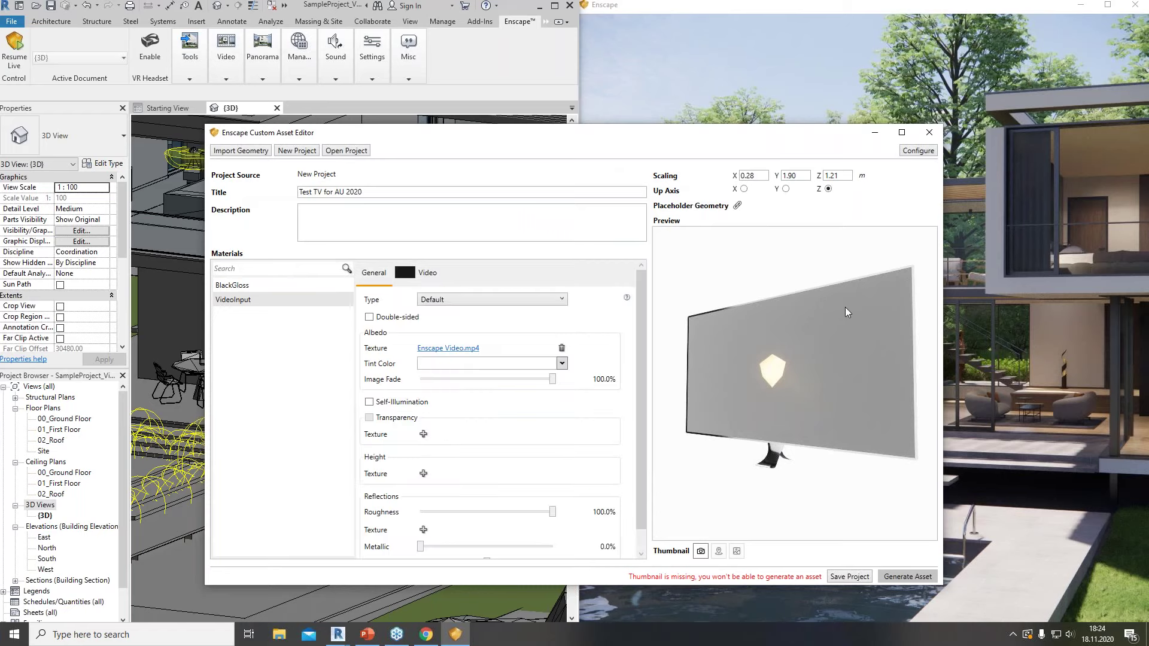
- Check the video on the TV preview and enable self-illumination for the VideoInput material with a luminance of 13905 cd/m²
{"action": "right_click_drag", "start_coordinate": [814, 310], "coordinate": [864, 324]}
{"action": "right_click_drag", "start_coordinate": [740, 336], "coordinate": [746, 348]}
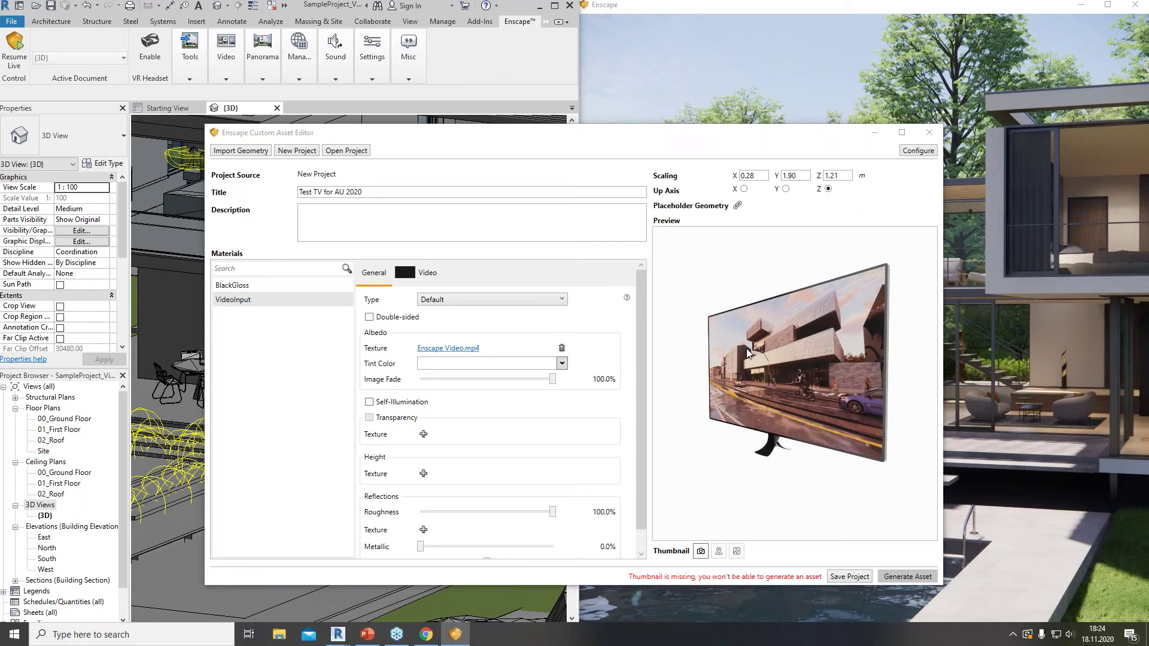
{"action": "left_click", "coordinate": [369, 401]}
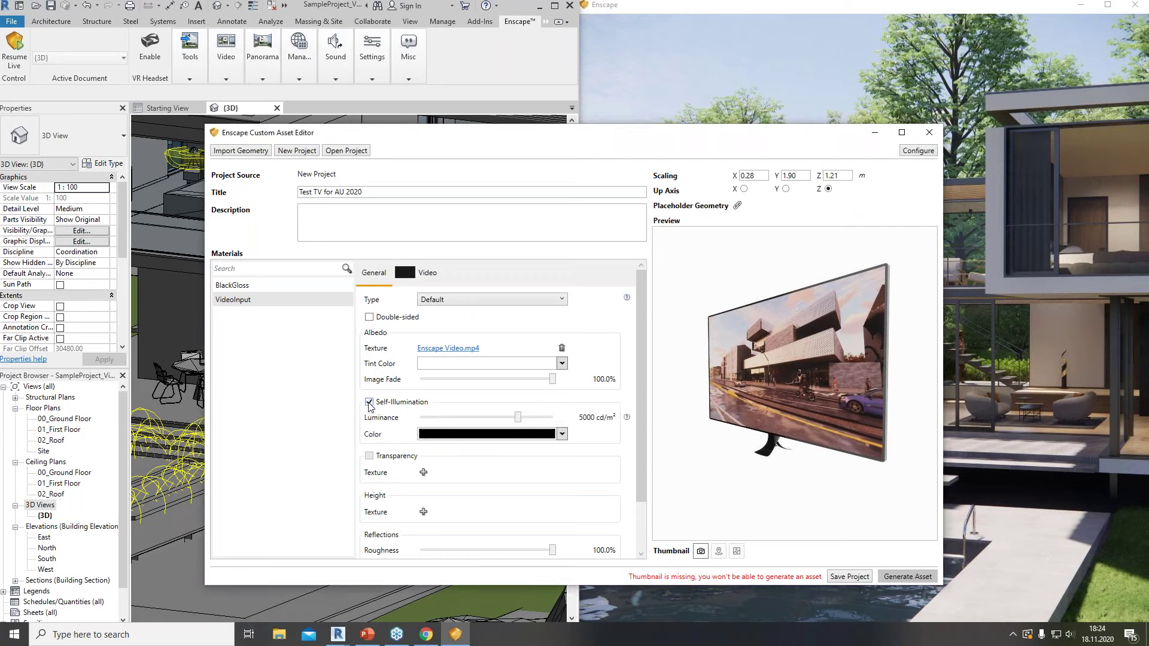
{"action": "left_click", "coordinate": [530, 419]}
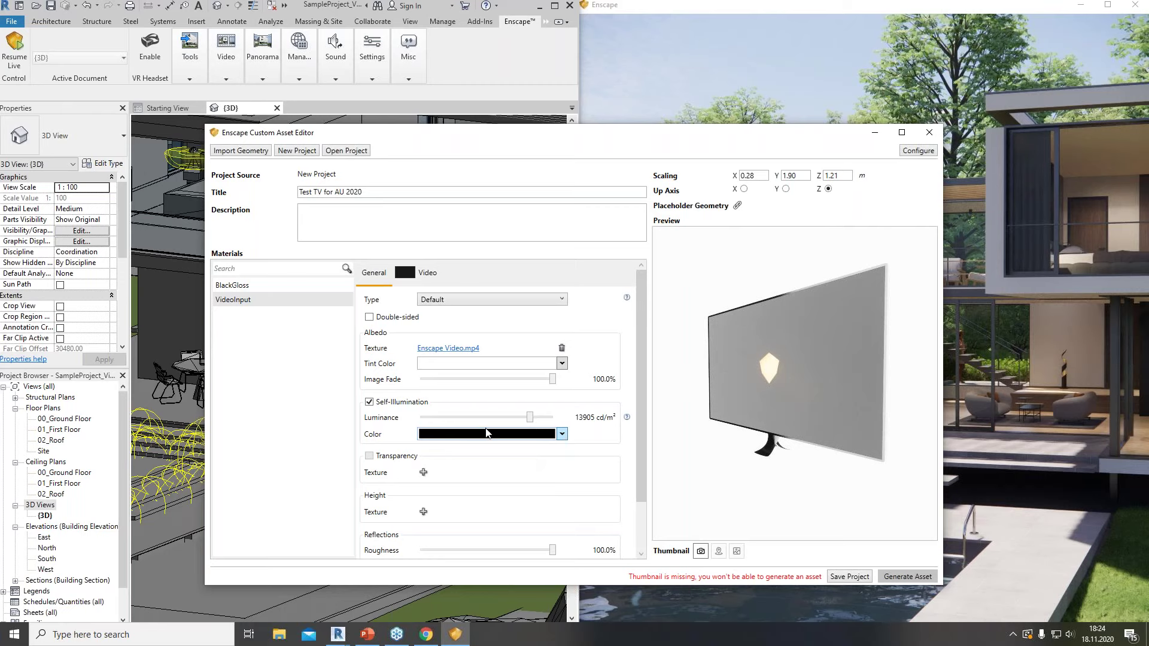
- Set the VideoInput material's self-illumination color to white and capture the asset thumbnail from a front view of the TV screen
{"action": "left_click", "coordinate": [562, 434]}
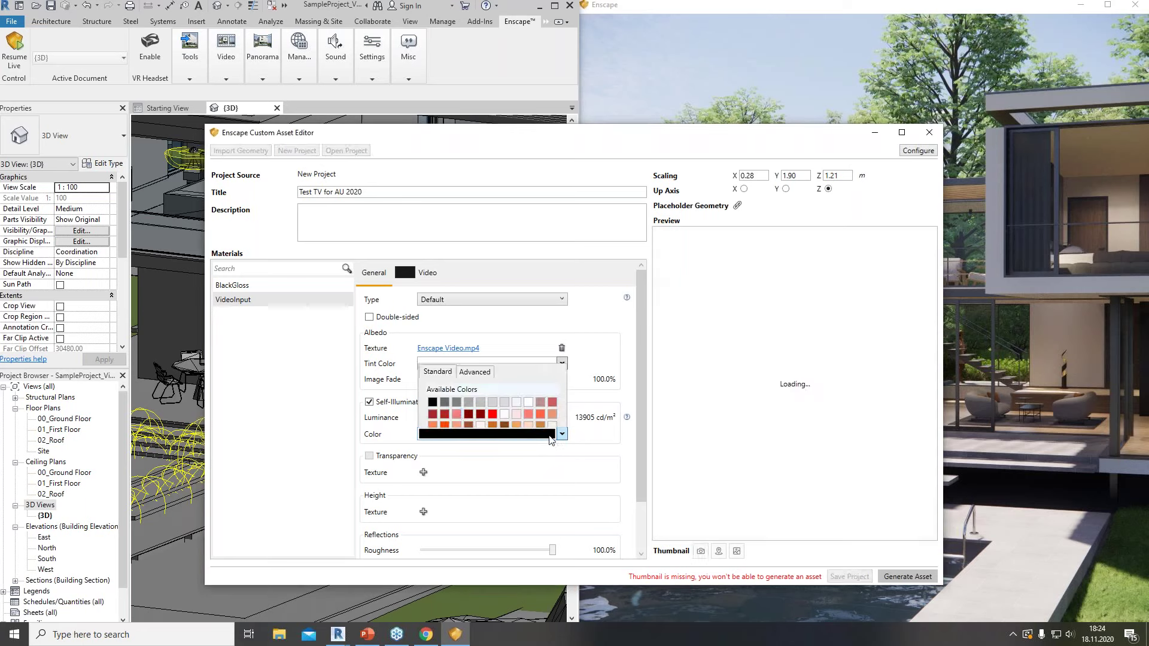
{"action": "left_click", "coordinate": [527, 244]}
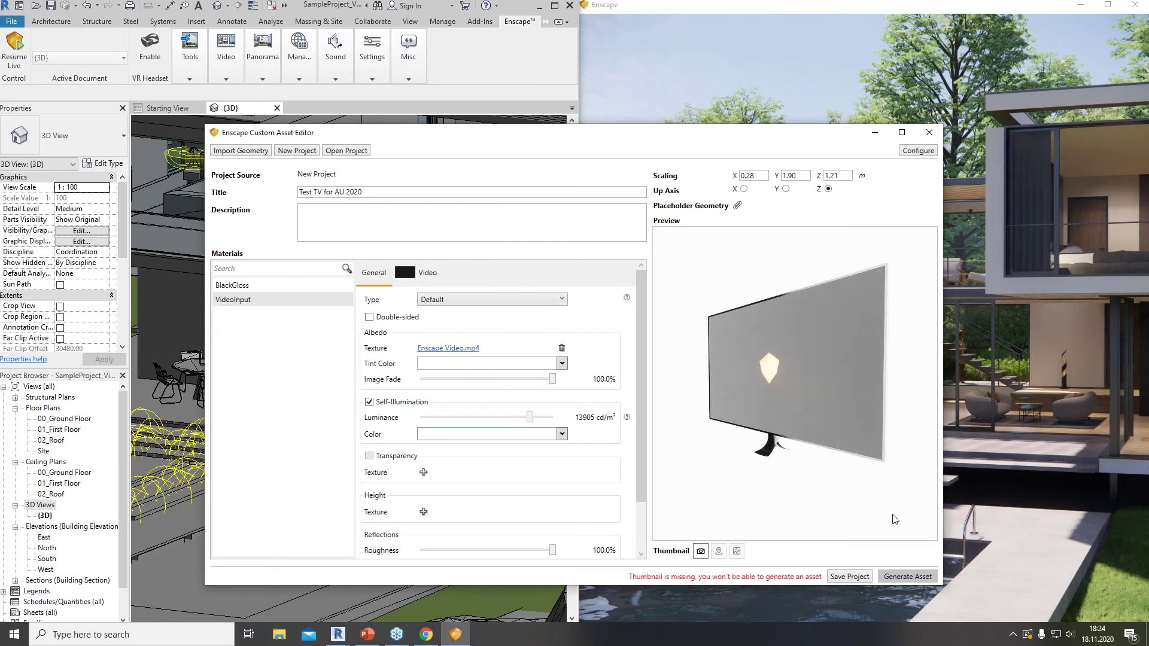
{"action": "left_click_drag", "start_coordinate": [714, 341], "coordinate": [775, 342]}
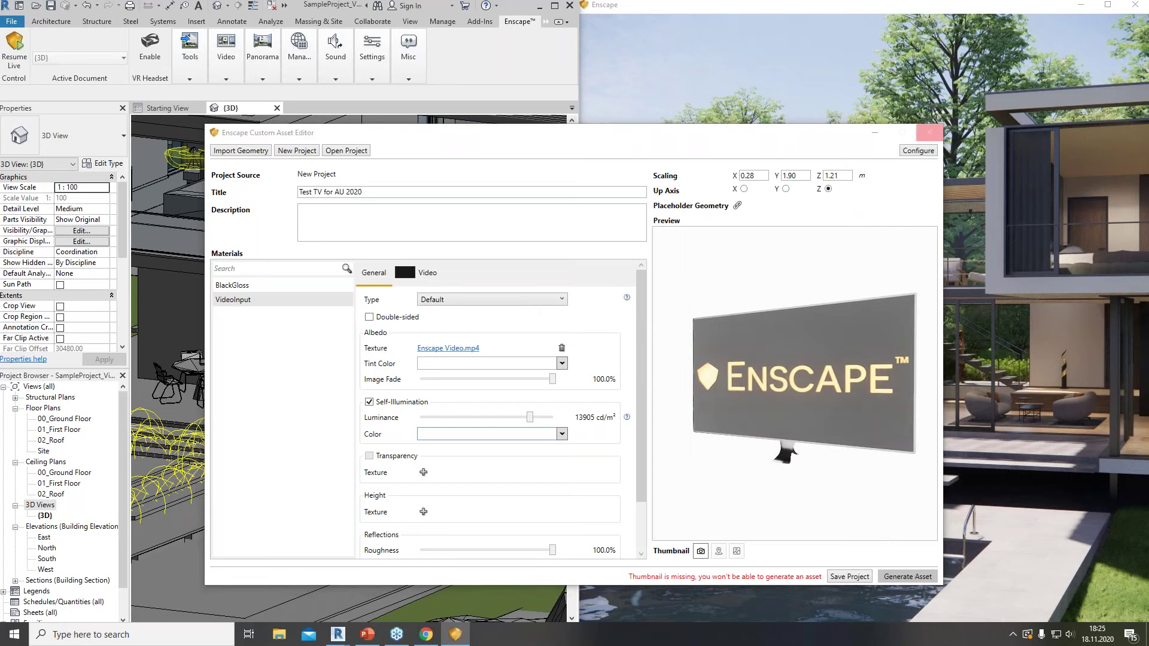
{"action": "left_click_drag", "start_coordinate": [775, 342], "coordinate": [791, 342]}
{"action": "middle_click_drag", "start_coordinate": [814, 495], "coordinate": [800, 496]}
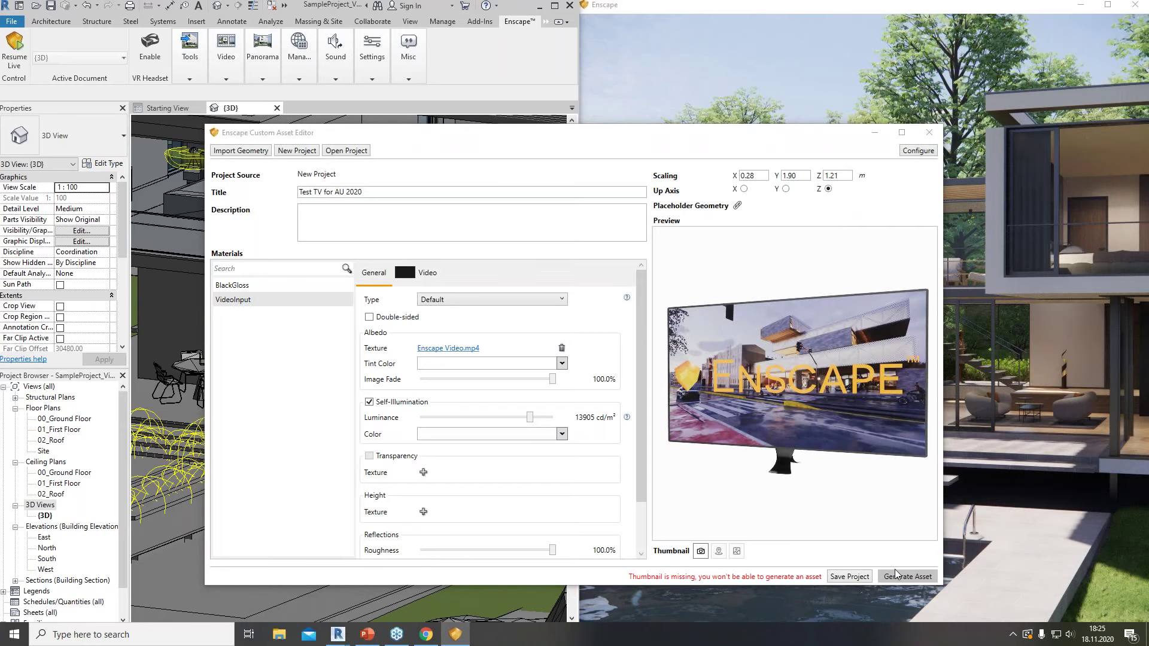
{"action": "left_click", "coordinate": [701, 550]}
{"action": "left_click", "coordinate": [702, 551]}
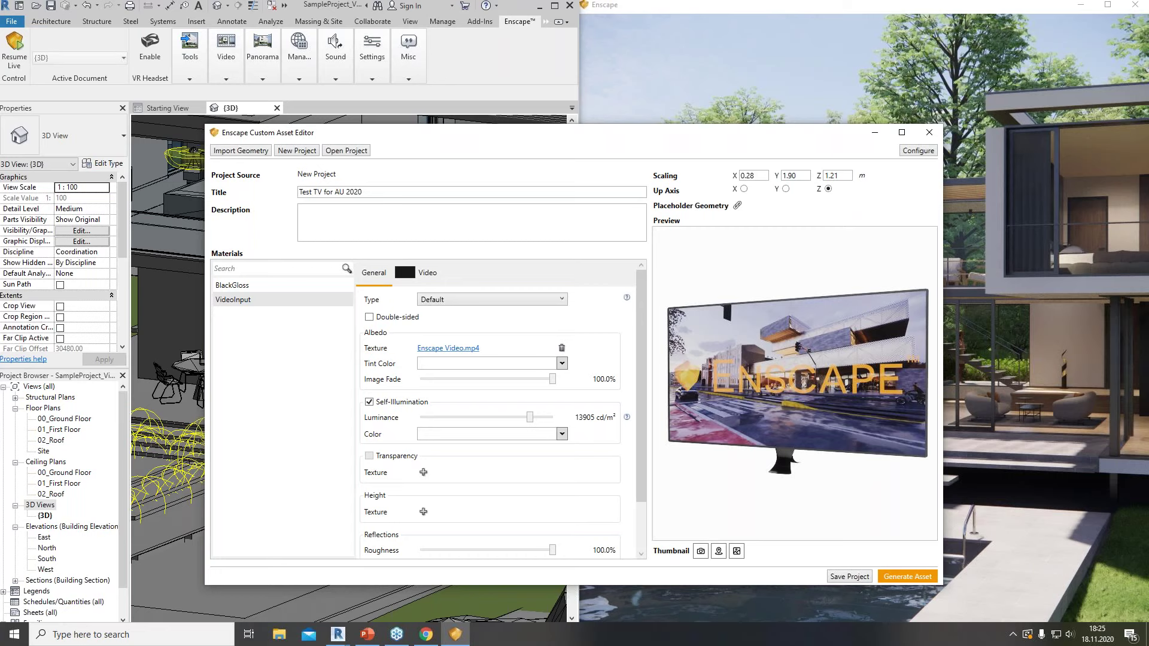
- Save the TV project in the CUSTOM folder, generate the asset and close the Custom Asset Editor
{"action": "left_click", "coordinate": [849, 577]}
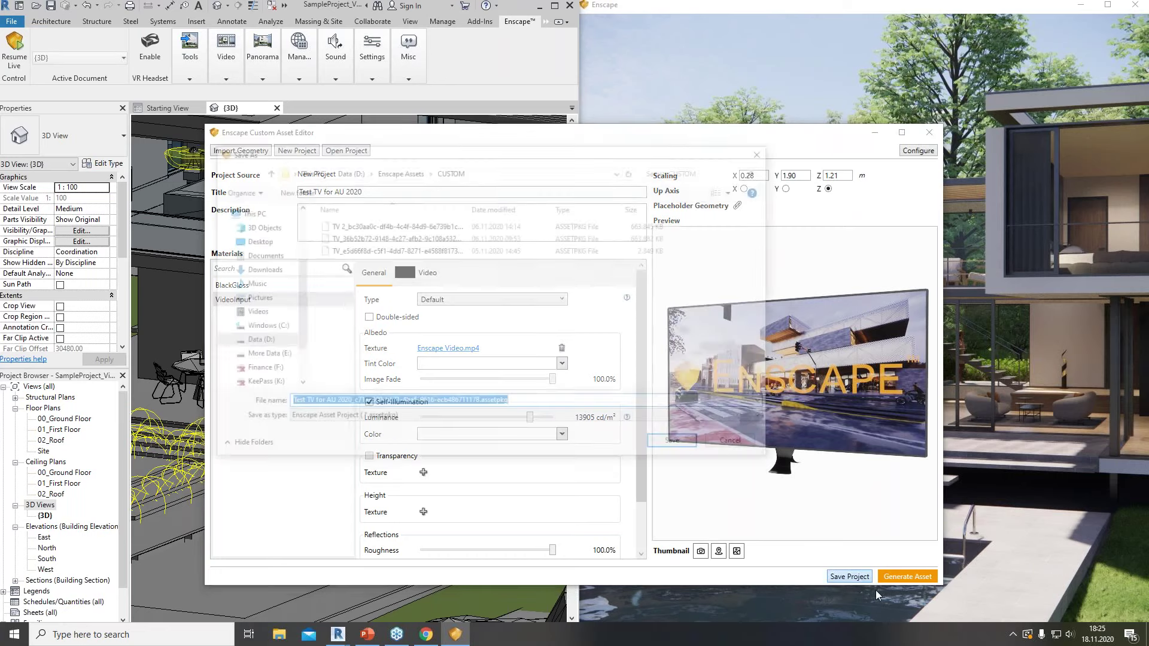
{"action": "left_click", "coordinate": [676, 445]}
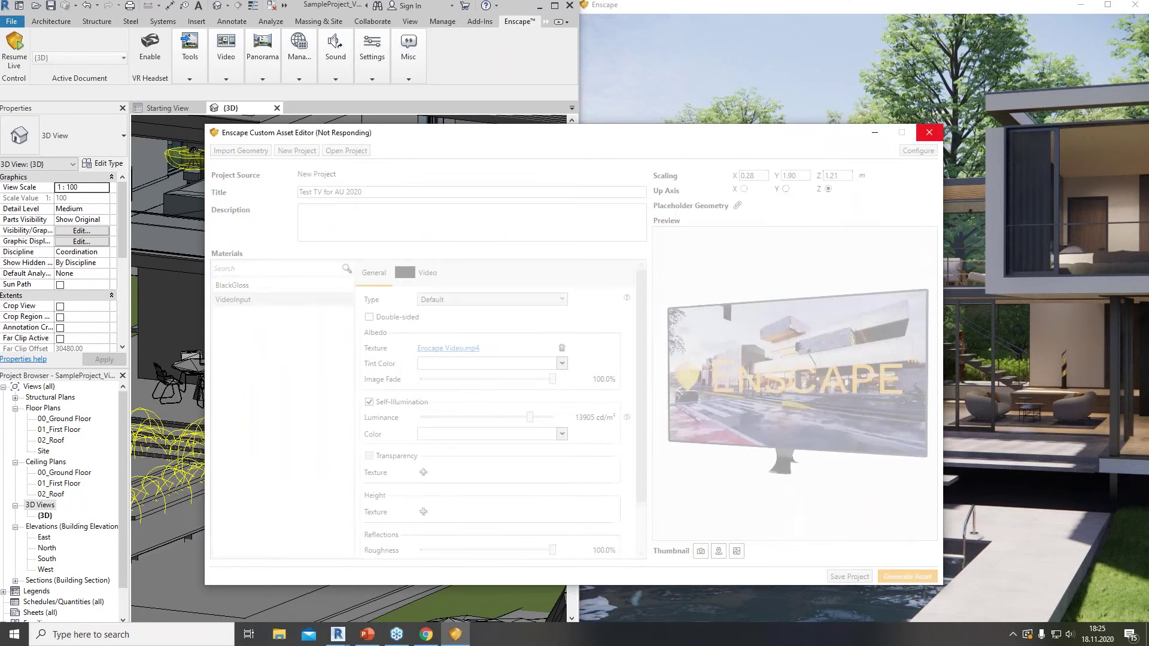
{"action": "left_click", "coordinate": [899, 575]}
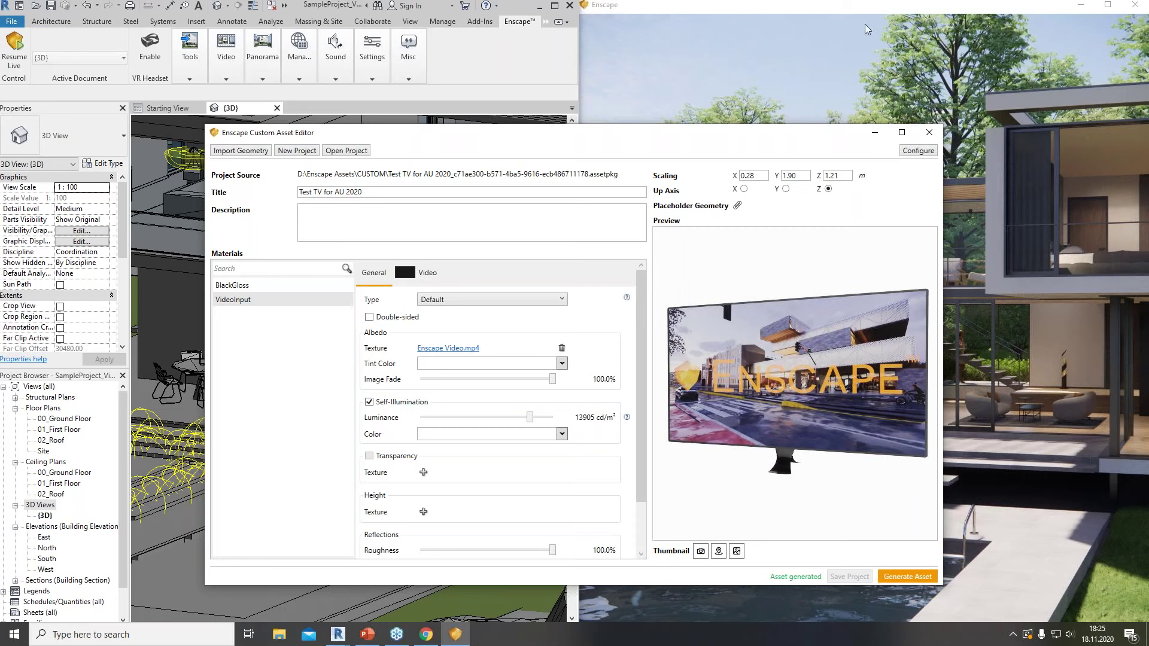
{"action": "left_click", "coordinate": [928, 131]}
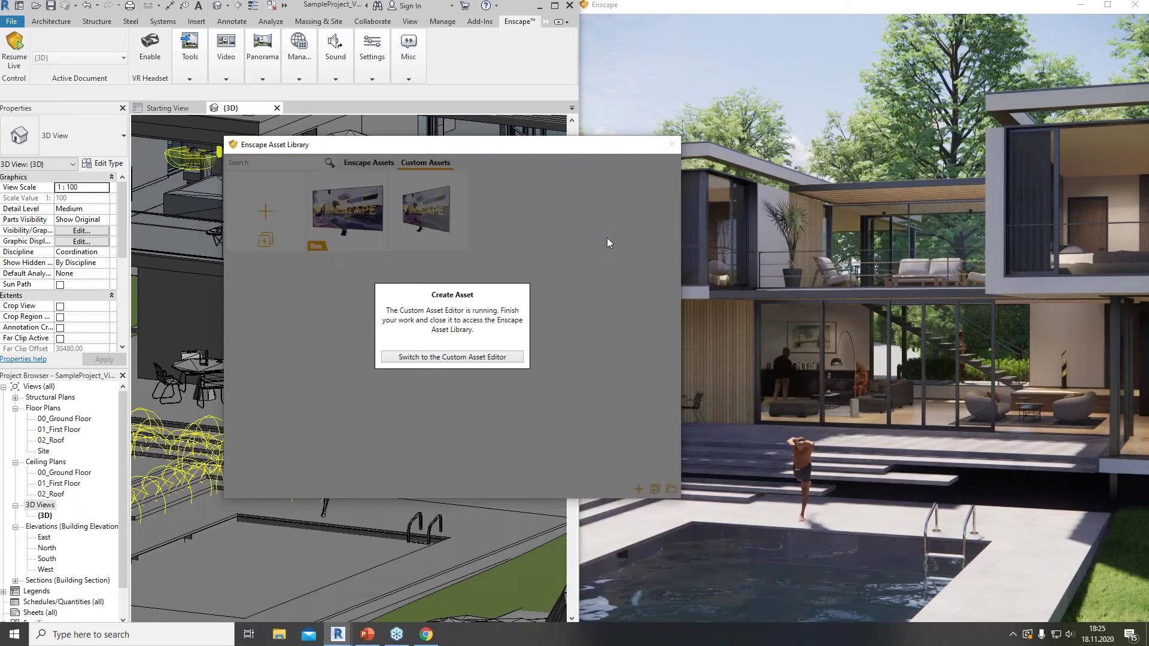
- Place the custom asset Test TV for AU 2020 on the terrace surface beside the pool ladder, using surface placement
{"action": "mouse_move", "coordinate": [366, 231]}
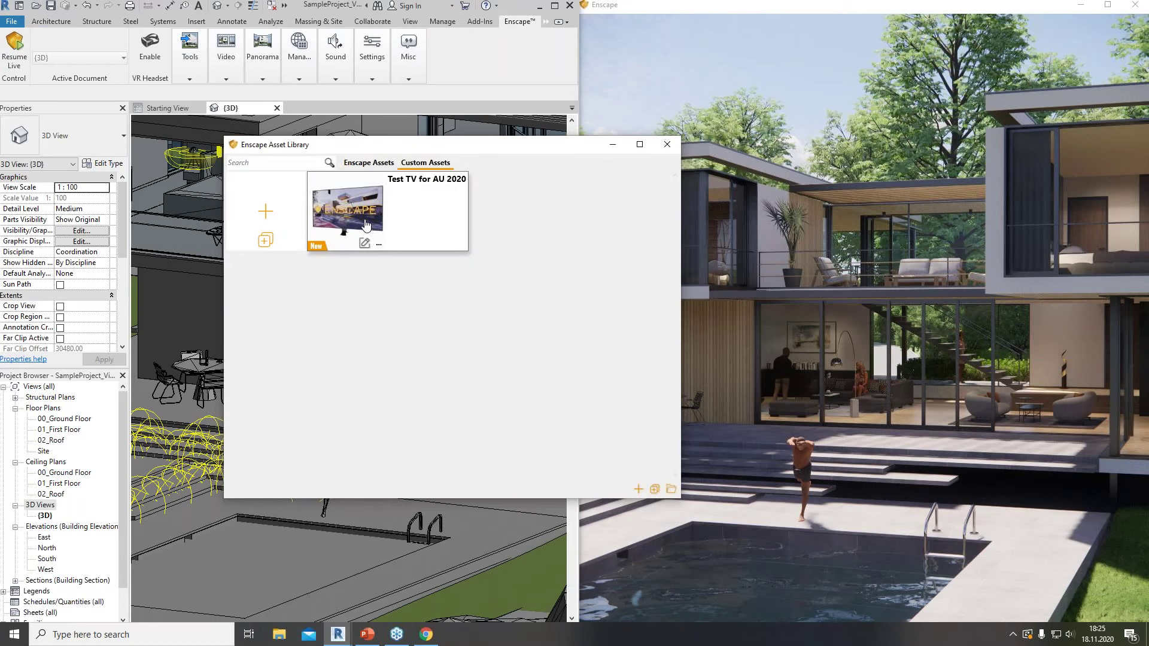
{"action": "left_click", "coordinate": [378, 244]}
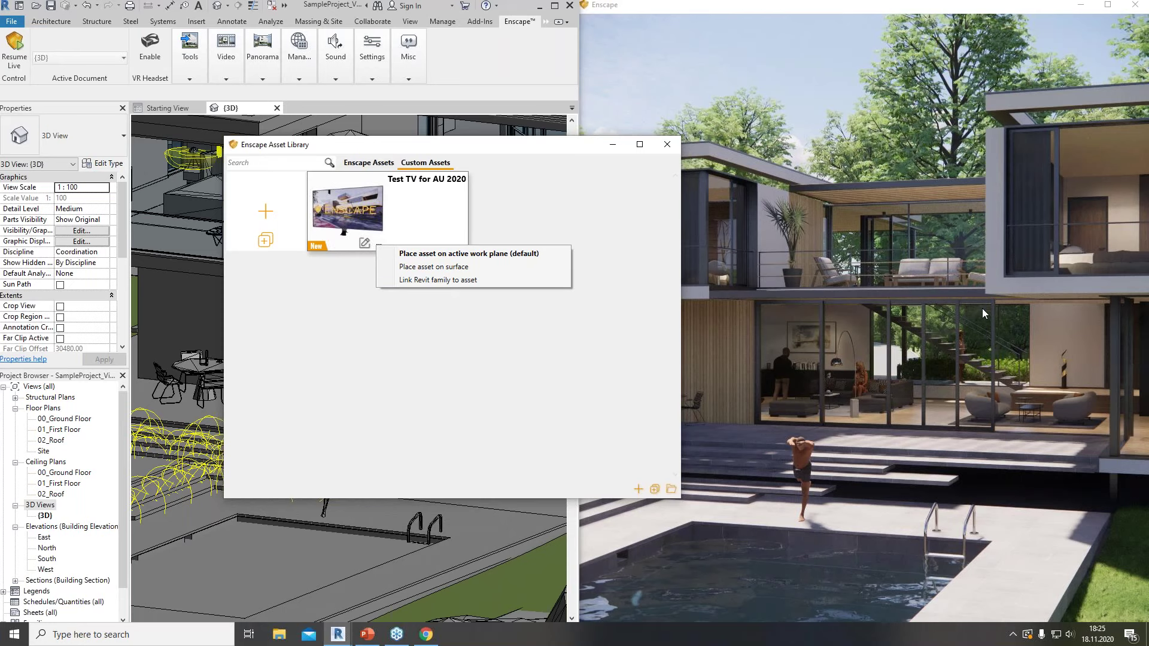
{"action": "key", "text": "w"}
{"action": "mouse_move", "coordinate": [963, 320]}
{"action": "left_mouse_down"}
{"action": "mouse_move", "coordinate": [1041, 317]}
{"action": "mouse_move", "coordinate": [1044, 355]}
{"action": "mouse_move", "coordinate": [993, 347]}
{"action": "mouse_move", "coordinate": [975, 318]}
{"action": "left_mouse_up"}
{"action": "key", "text": "d"}
{"action": "key", "text": "e"}
{"action": "key", "text": "q"}
{"action": "key", "text": "a"}
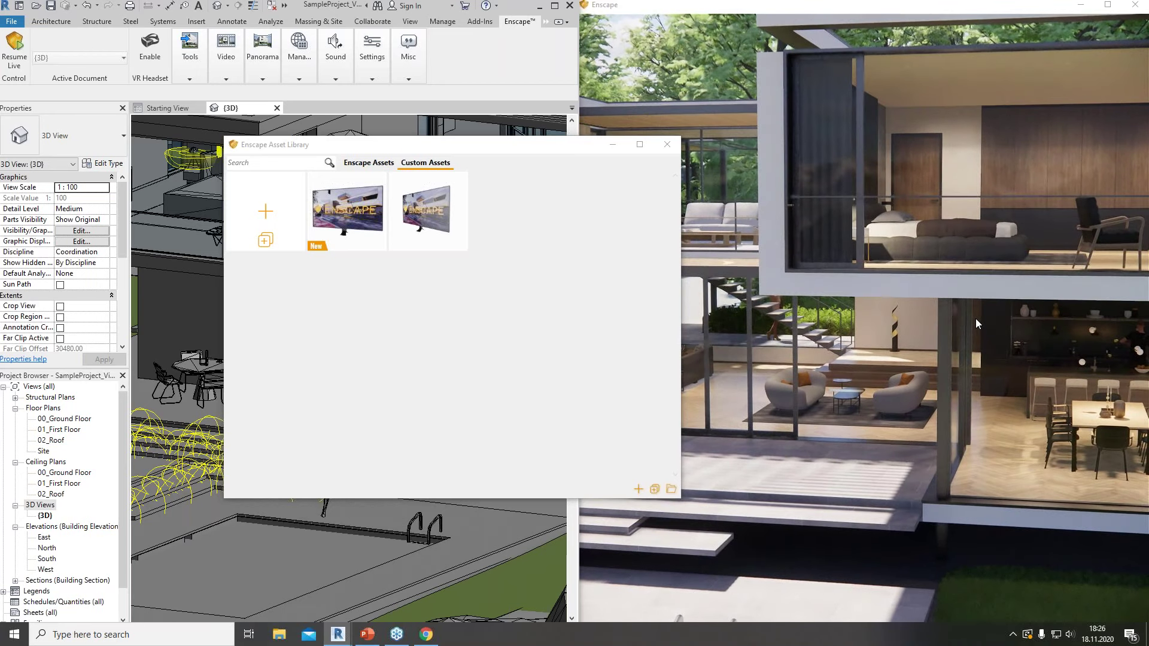
{"action": "left_click", "coordinate": [379, 245]}
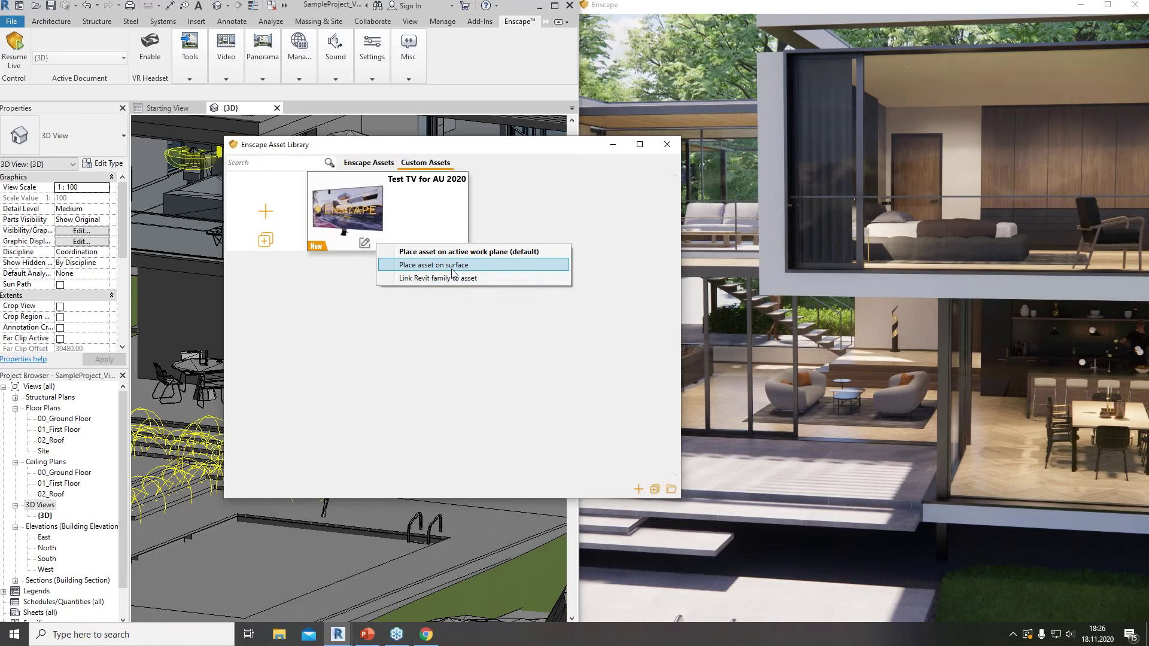
{"action": "left_click", "coordinate": [452, 269]}
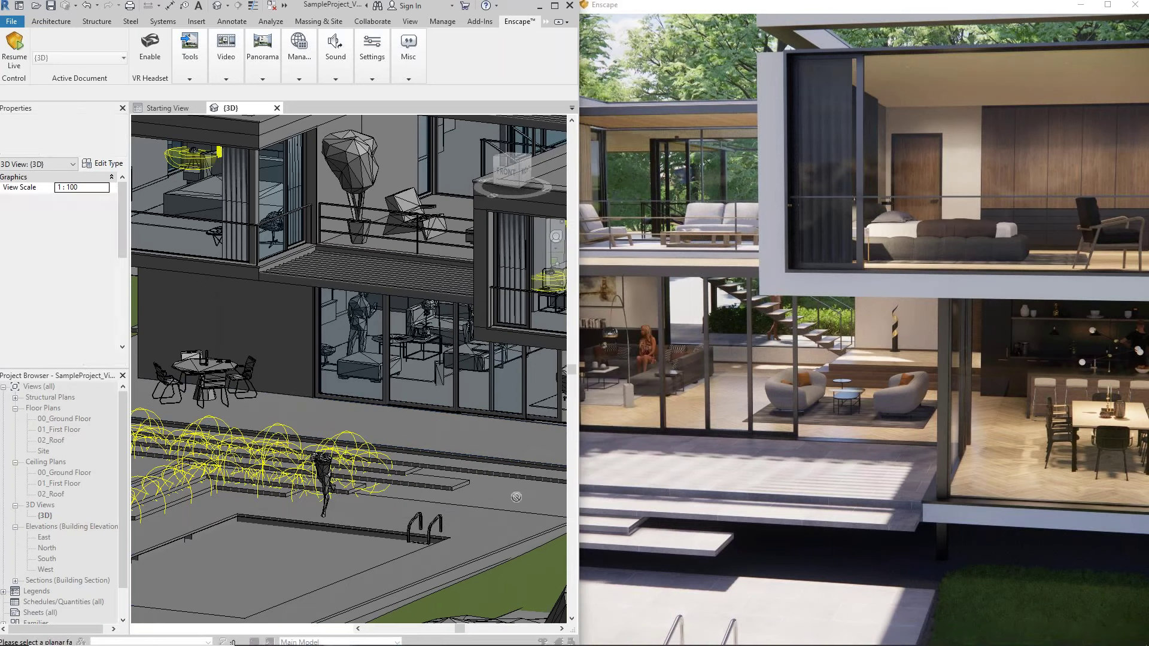
{"action": "left_click", "coordinate": [490, 522]}
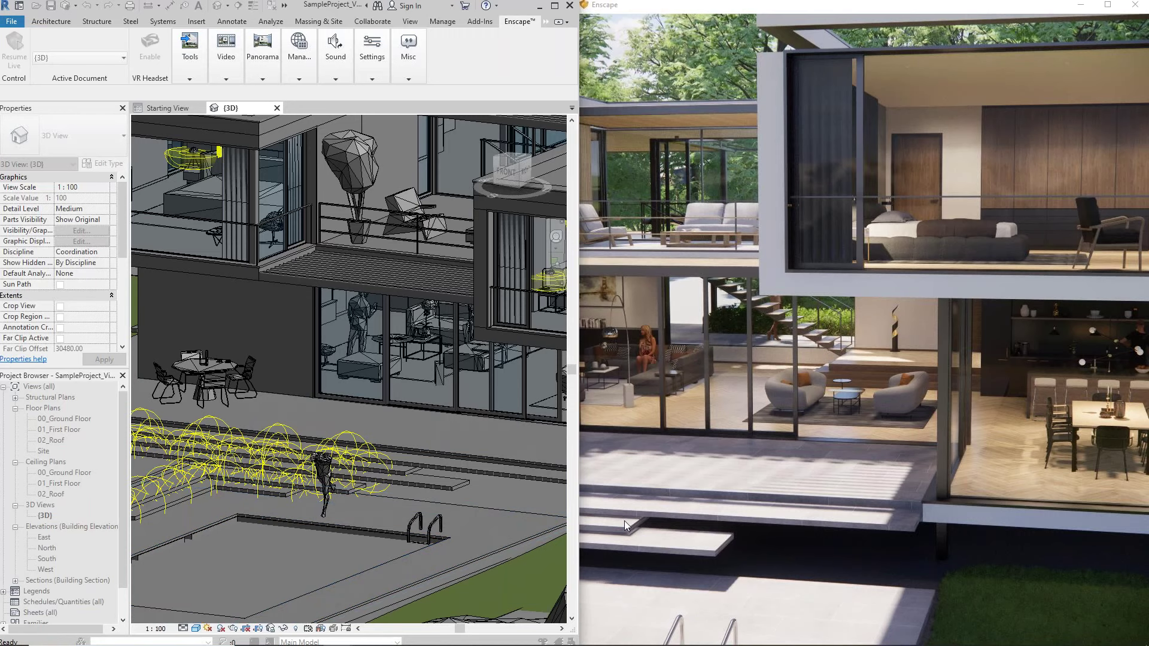
- Minimize the Asset Library and examine the pool terrace in the Enscape render for the placed TV
{"action": "left_click_drag", "start_coordinate": [963, 419], "coordinate": [897, 526]}
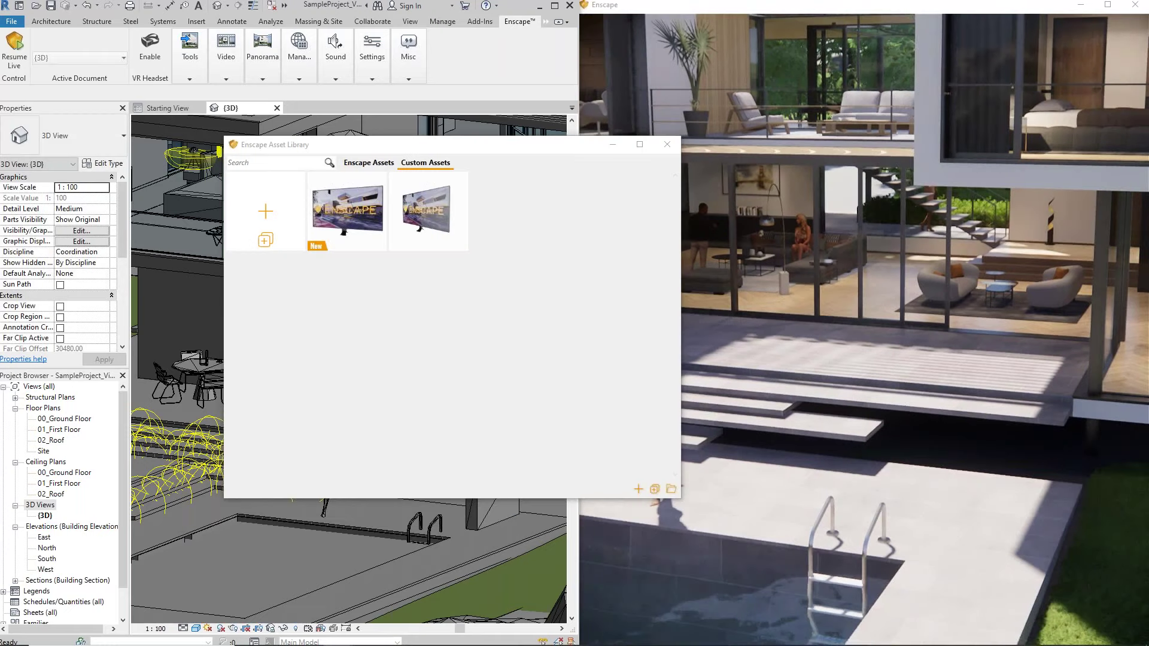
{"action": "left_click", "coordinate": [612, 146]}
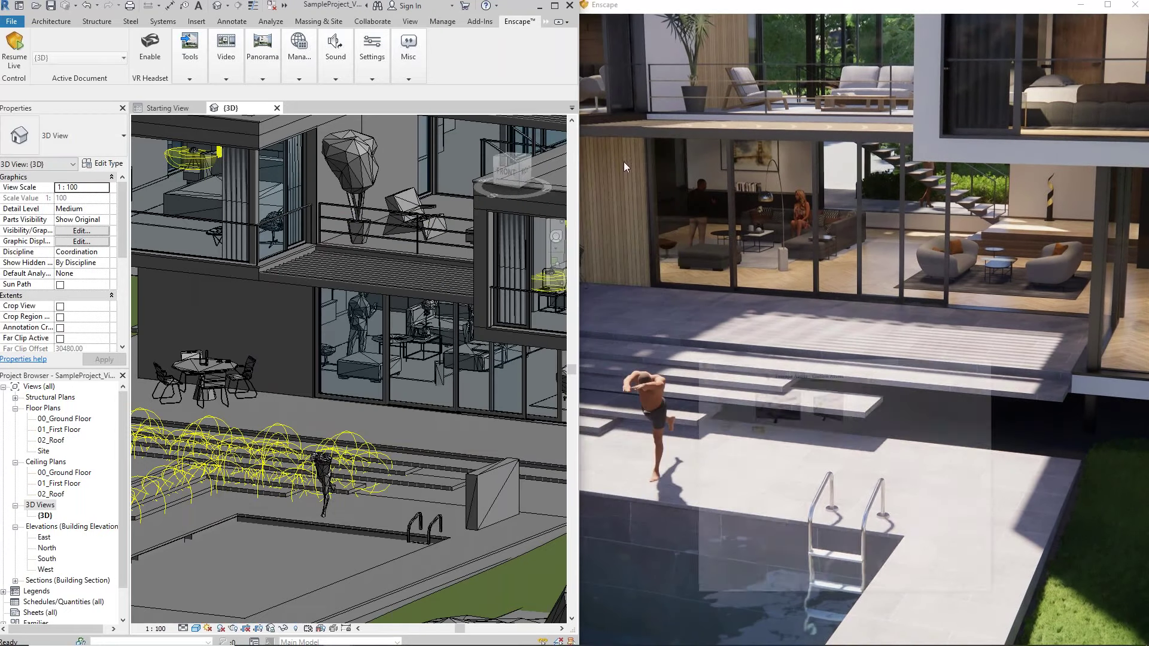
{"action": "scroll", "coordinate": [624, 161], "scroll_direction": "up", "scroll_amount": 3}
{"action": "mouse_move", "coordinate": [784, 367]}
{"action": "right_mouse_down"}
{"action": "mouse_move", "coordinate": [879, 374]}
{"action": "mouse_move", "coordinate": [795, 372]}
{"action": "mouse_move", "coordinate": [885, 356]}
{"action": "mouse_move", "coordinate": [784, 359]}
{"action": "right_mouse_up"}
{"action": "left_click_drag", "start_coordinate": [783, 363], "coordinate": [742, 344]}
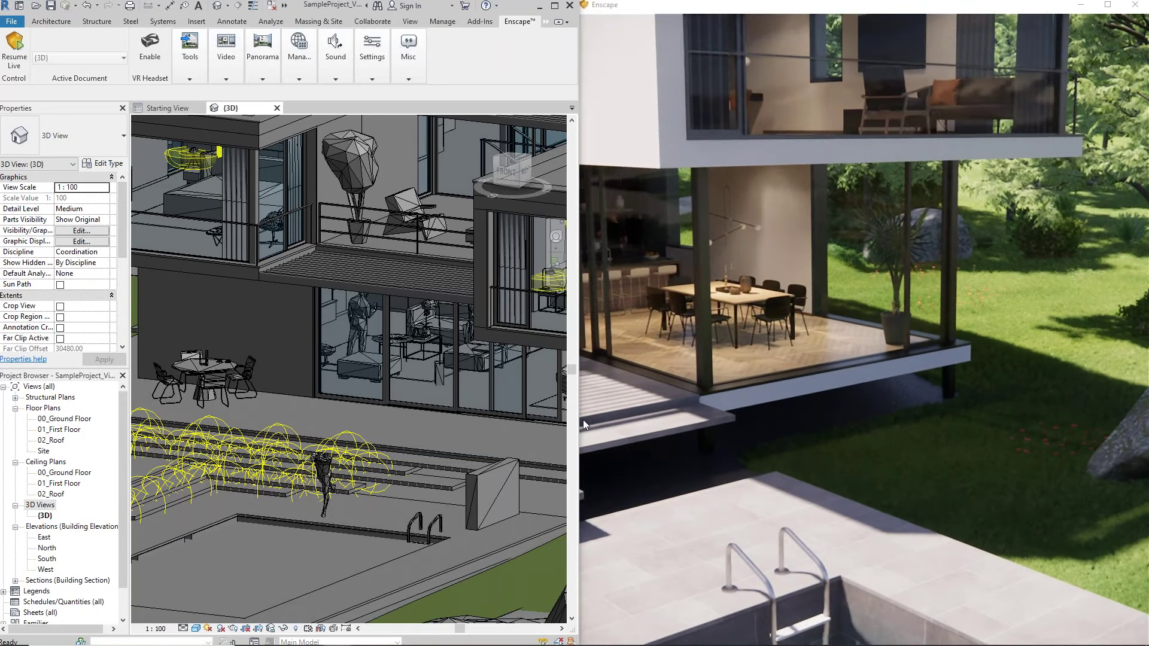
{"action": "right_click_drag", "start_coordinate": [812, 393], "coordinate": [850, 404]}
{"action": "left_click_drag", "start_coordinate": [850, 404], "coordinate": [793, 386]}
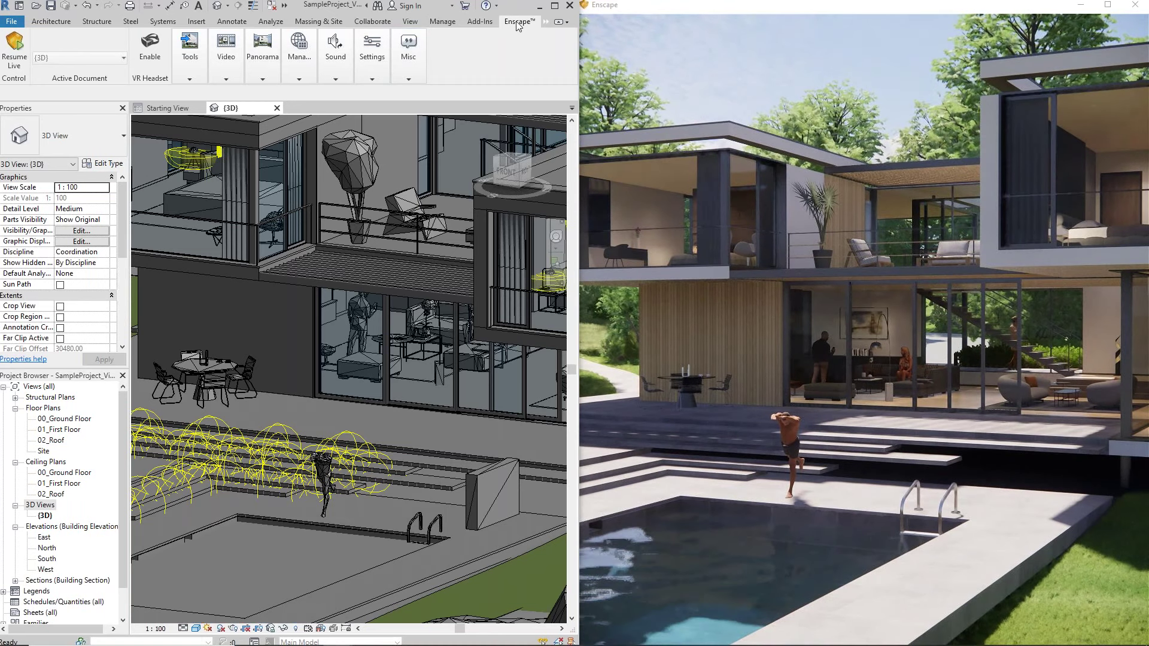
{"action": "left_click_drag", "start_coordinate": [899, 207], "coordinate": [1065, 244]}
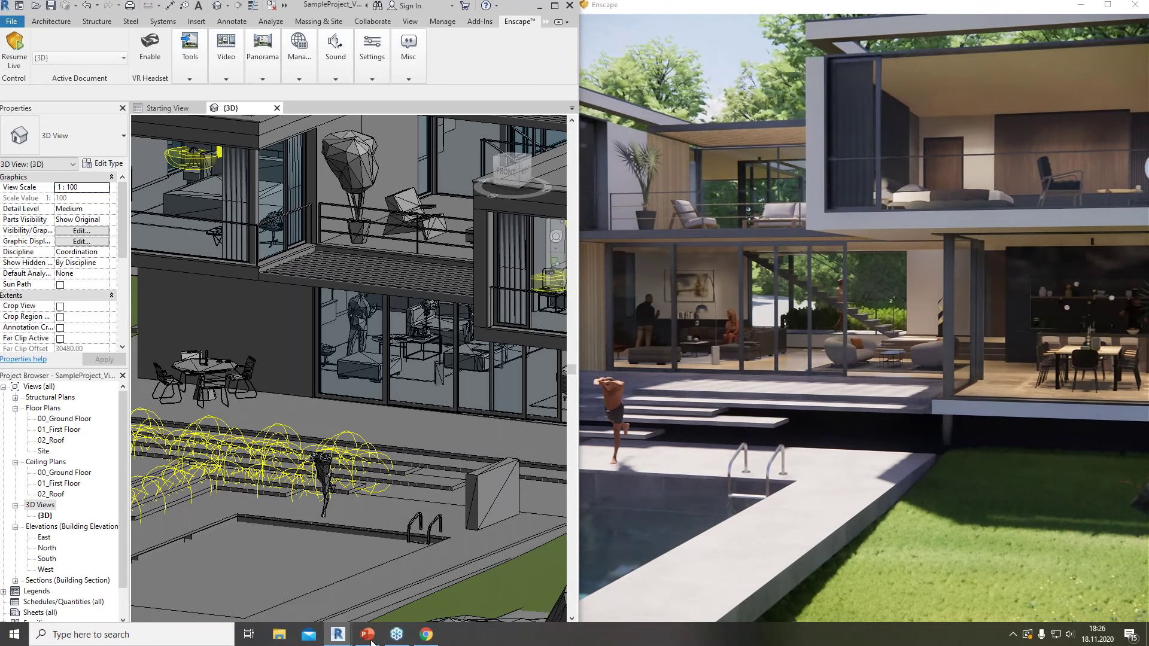
- Bring the Asset Library back to view the custom assets, and check the TV placeholder beside the pool in Revit
{"action": "mouse_move", "coordinate": [338, 633]}
{"action": "left_click", "coordinate": [379, 610]}
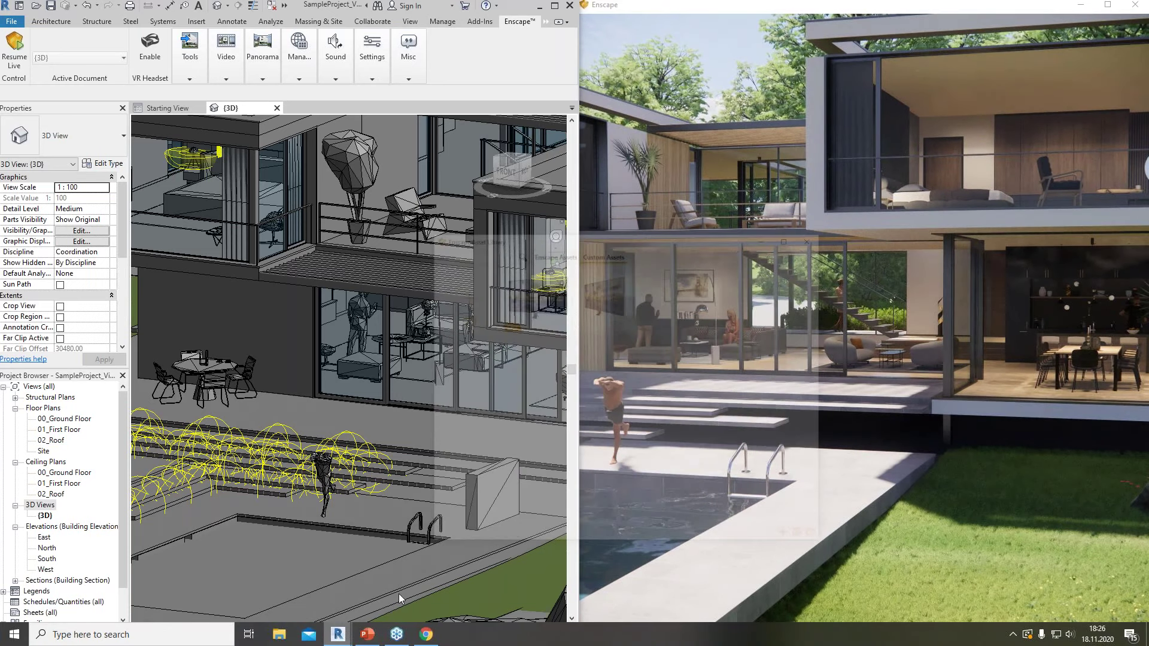
{"action": "left_click", "coordinate": [435, 222]}
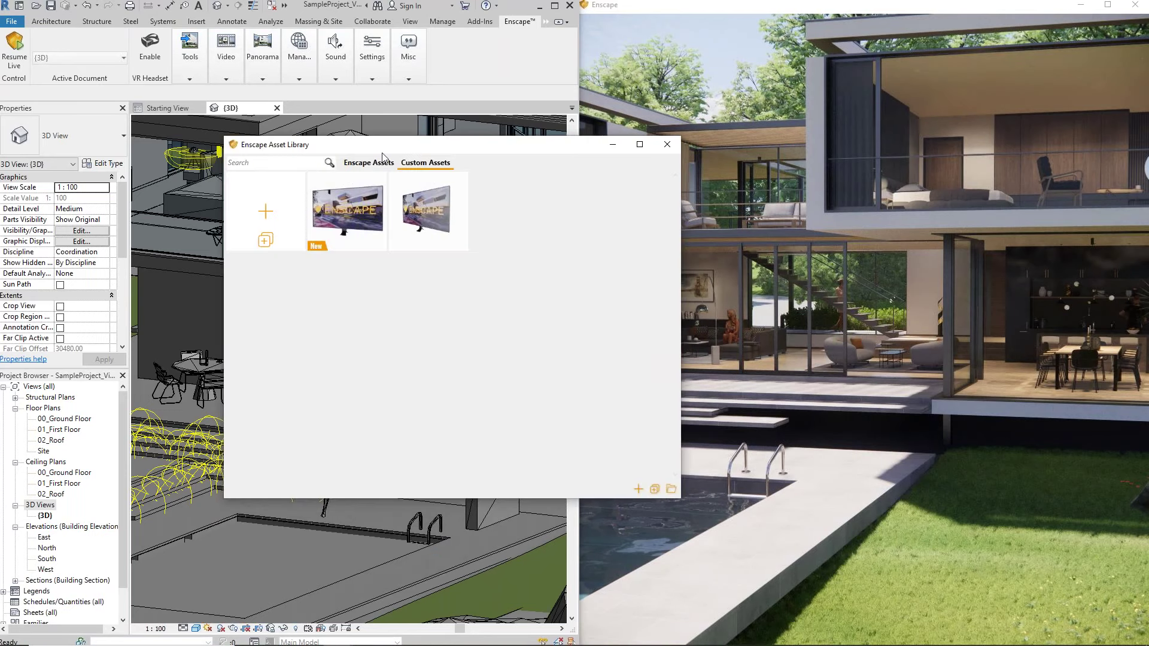
{"action": "left_click", "coordinate": [425, 210]}
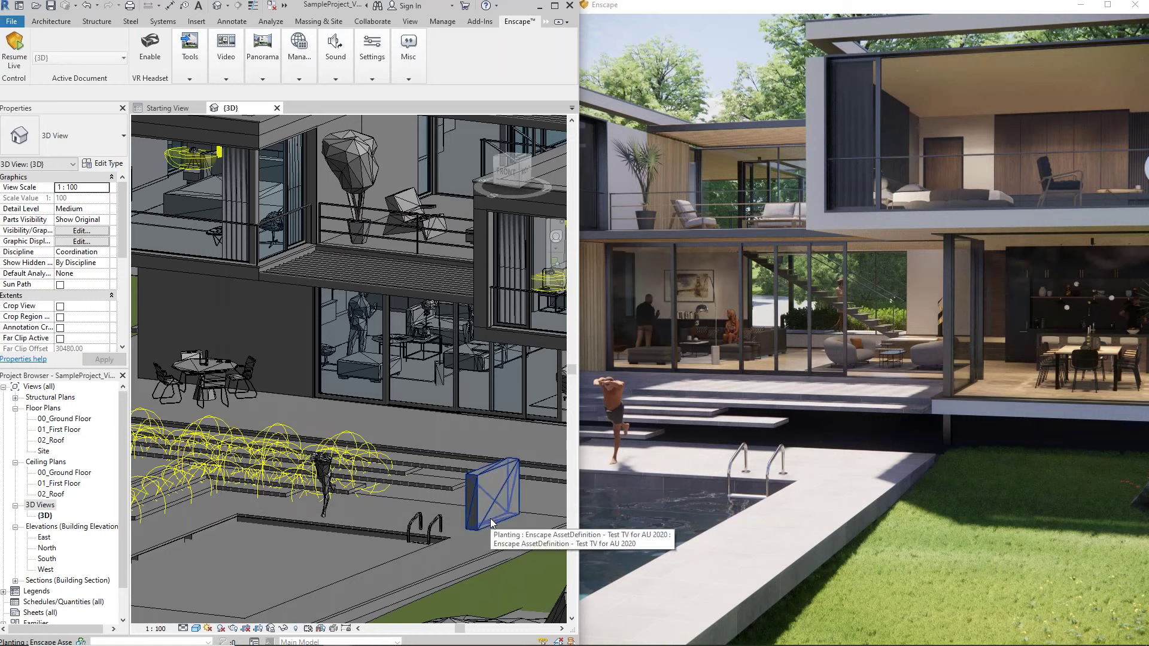
{"action": "left_click", "coordinate": [490, 518]}
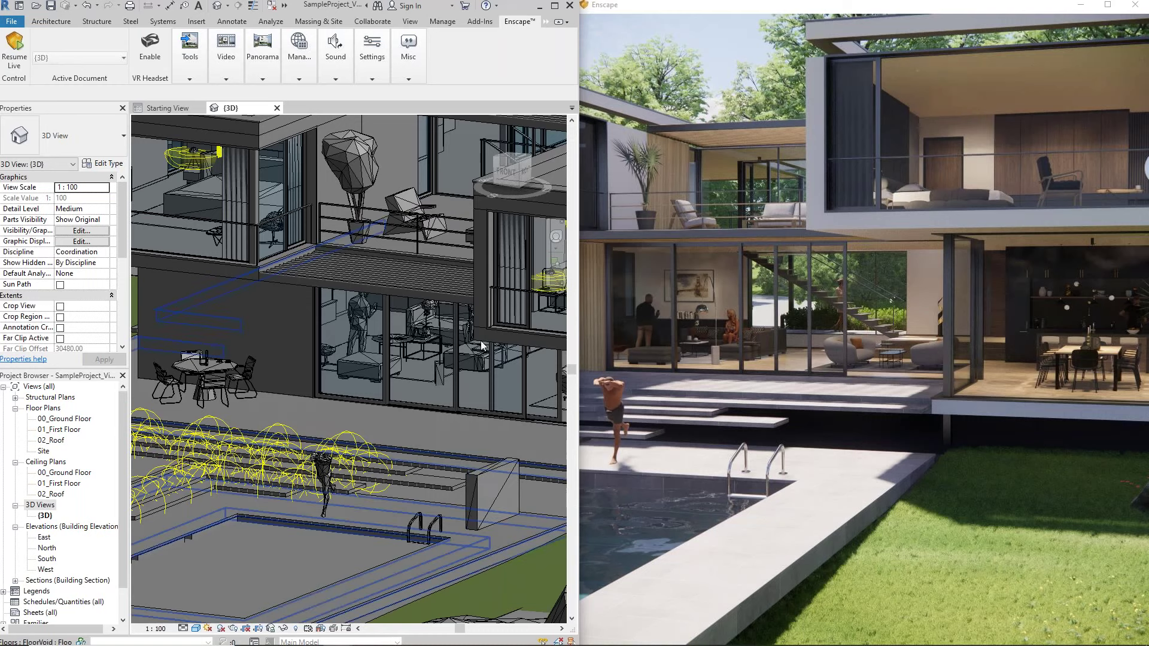
- Resume Enscape live updates and change the rendered scene around the poolside TV to night
{"action": "left_click", "coordinate": [186, 43]}
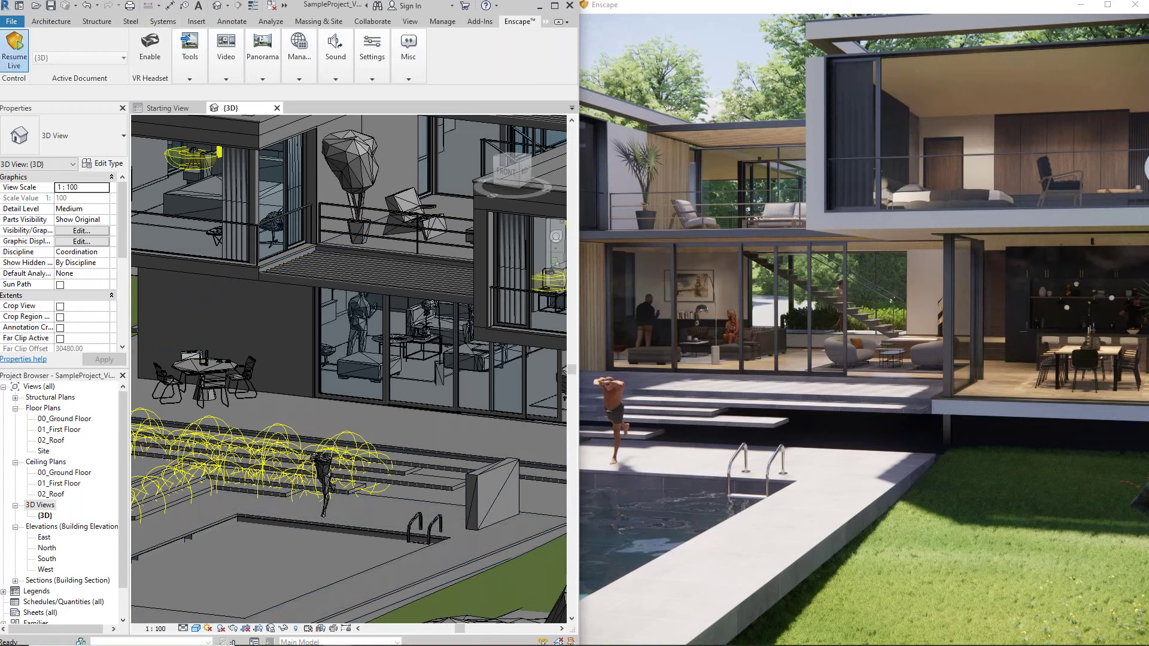
{"action": "left_click", "coordinate": [27, 41]}
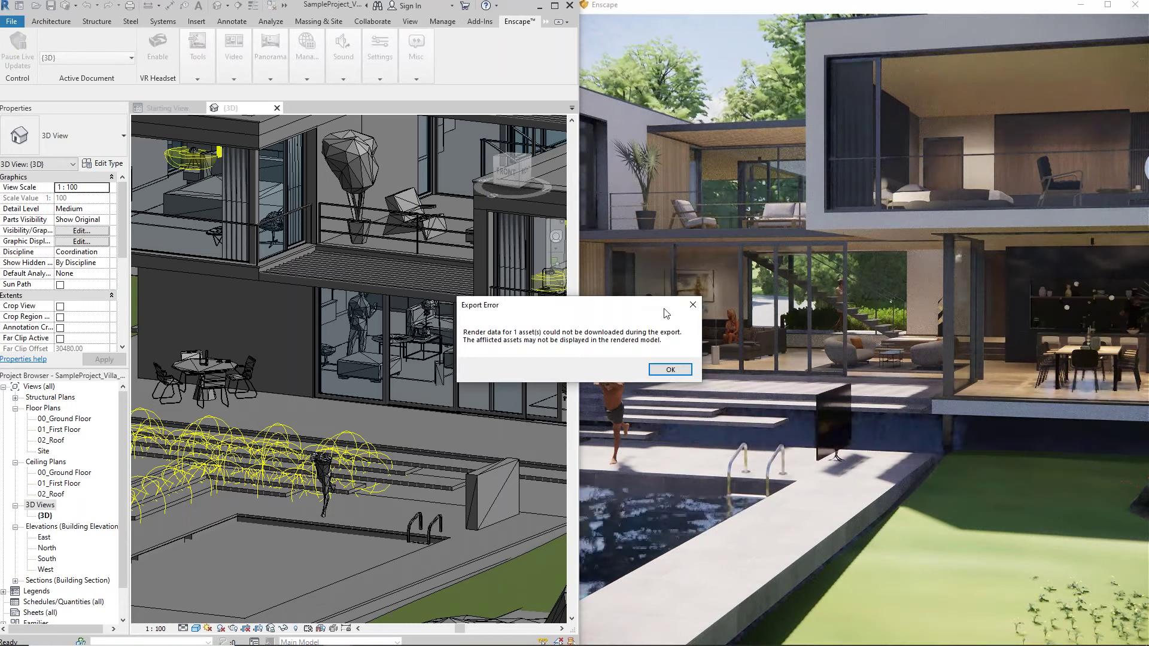
{"action": "left_click", "coordinate": [670, 369]}
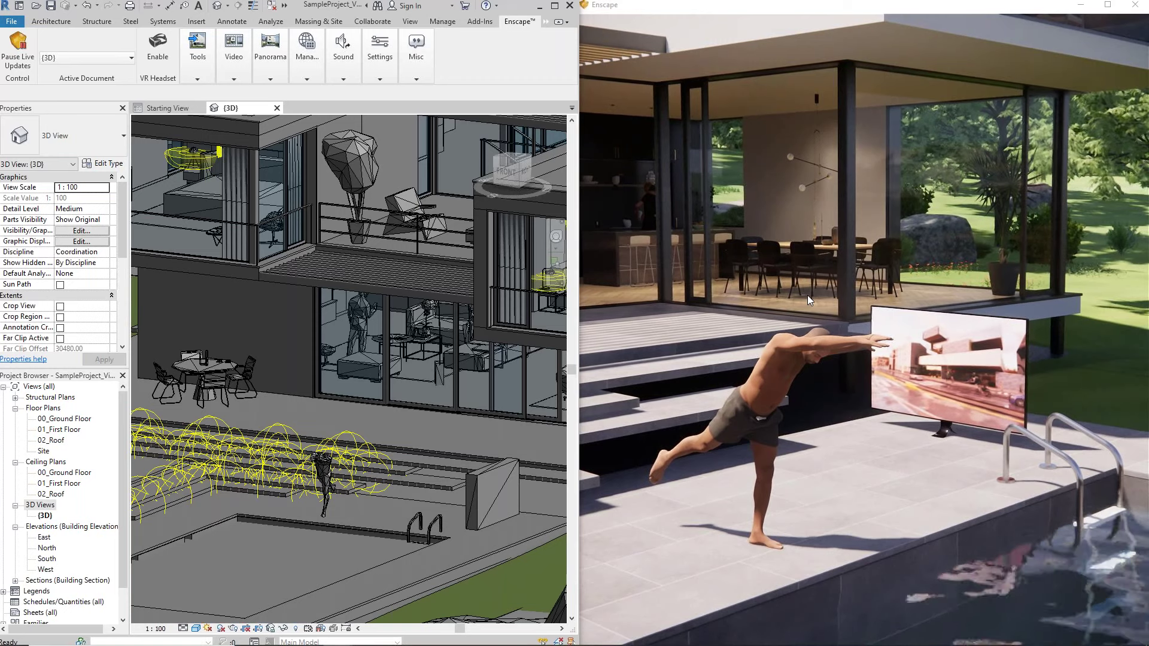
{"action": "right_click_drag", "start_coordinate": [774, 281], "coordinate": [838, 281], "text": "shift"}
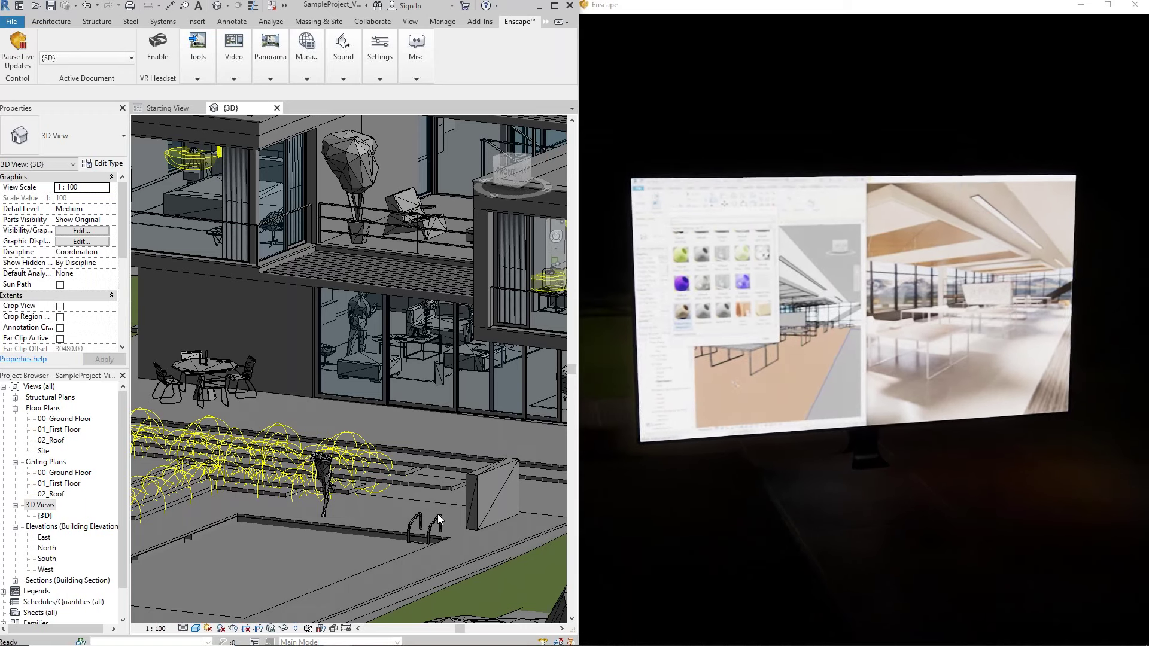
- Open the appearance settings of the Floor_Stone material from the Floor_Terrace type's layer structure
{"action": "left_click", "coordinate": [439, 514]}
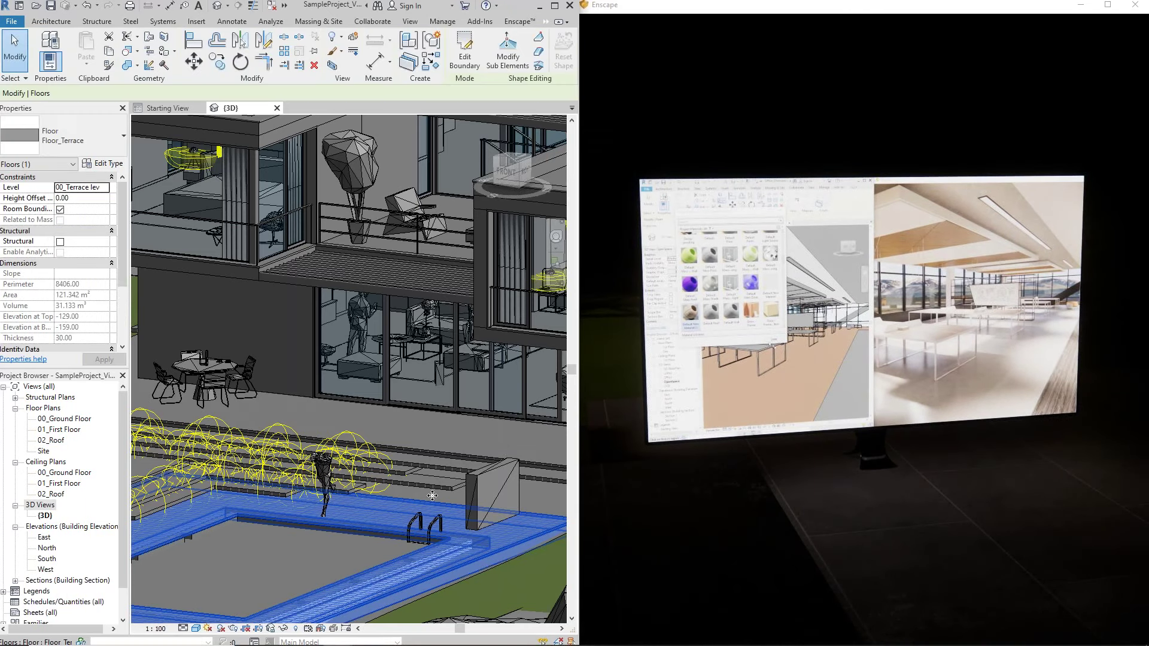
{"action": "left_click", "coordinate": [104, 163]}
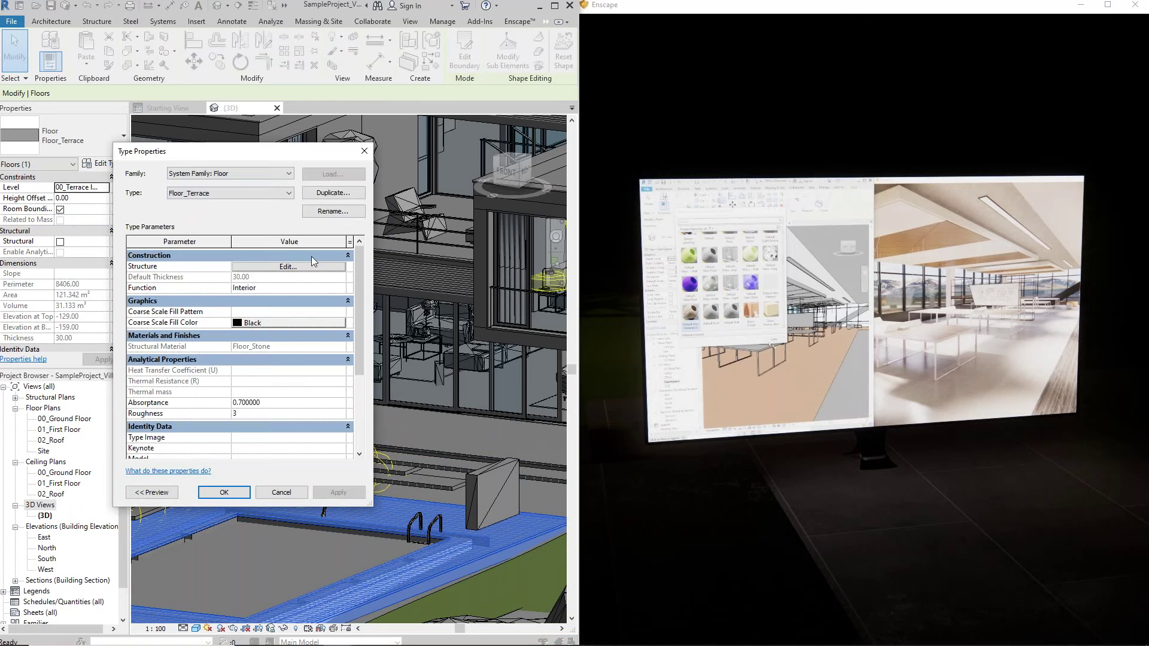
{"action": "left_click", "coordinate": [299, 268]}
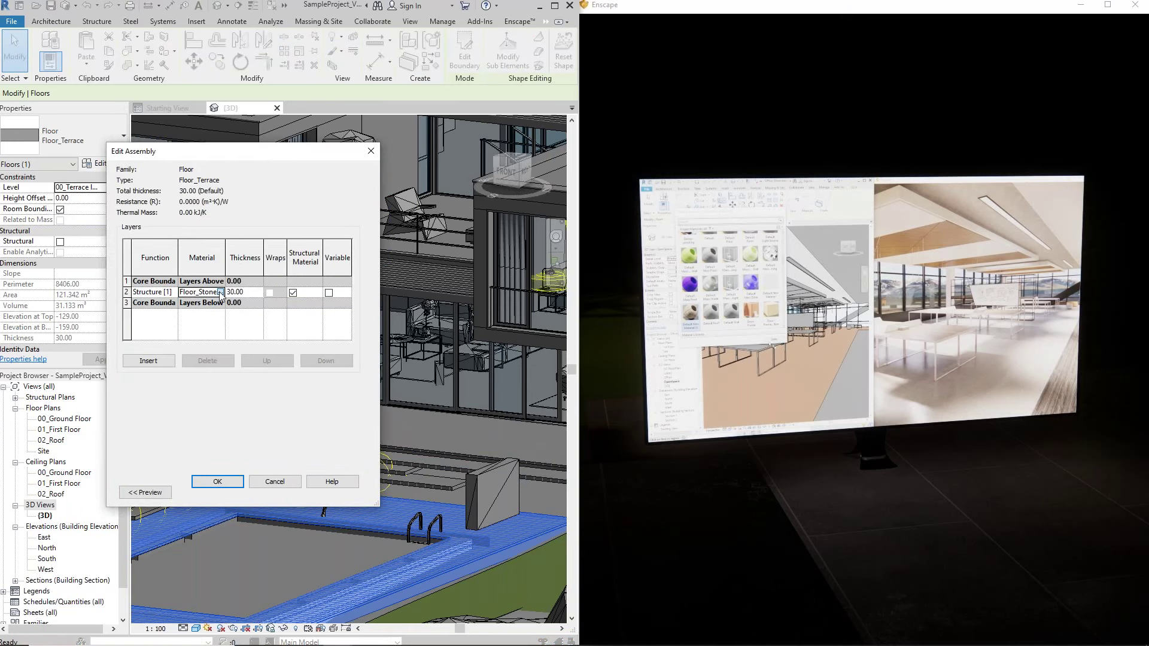
{"action": "left_click", "coordinate": [221, 292]}
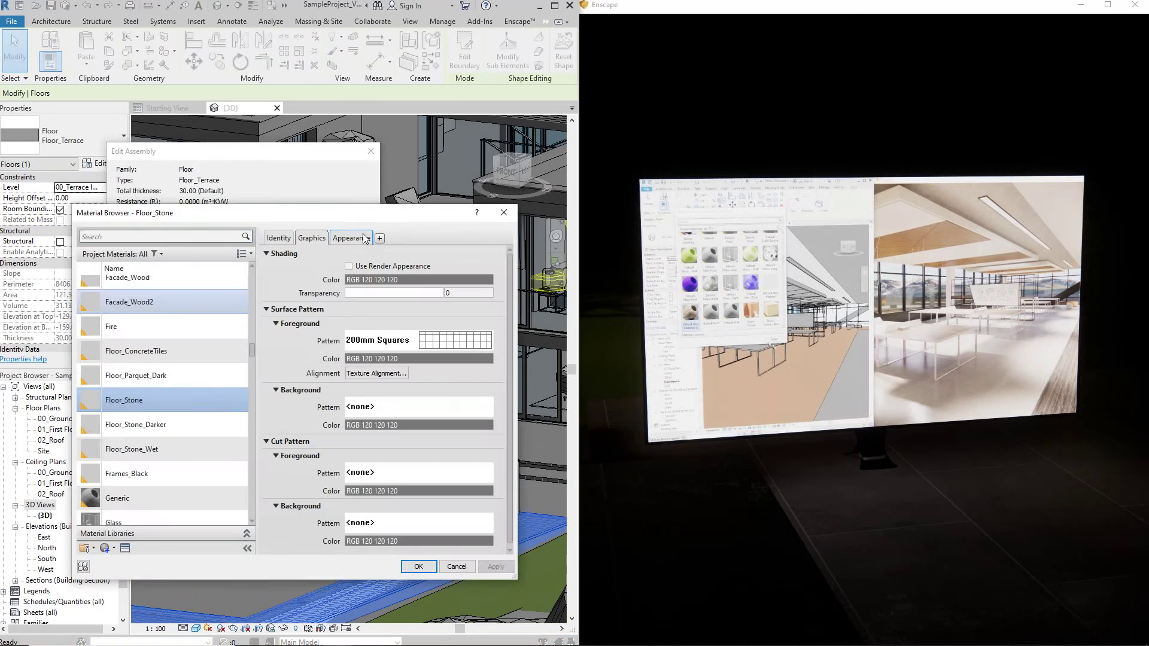
{"action": "left_click", "coordinate": [363, 237]}
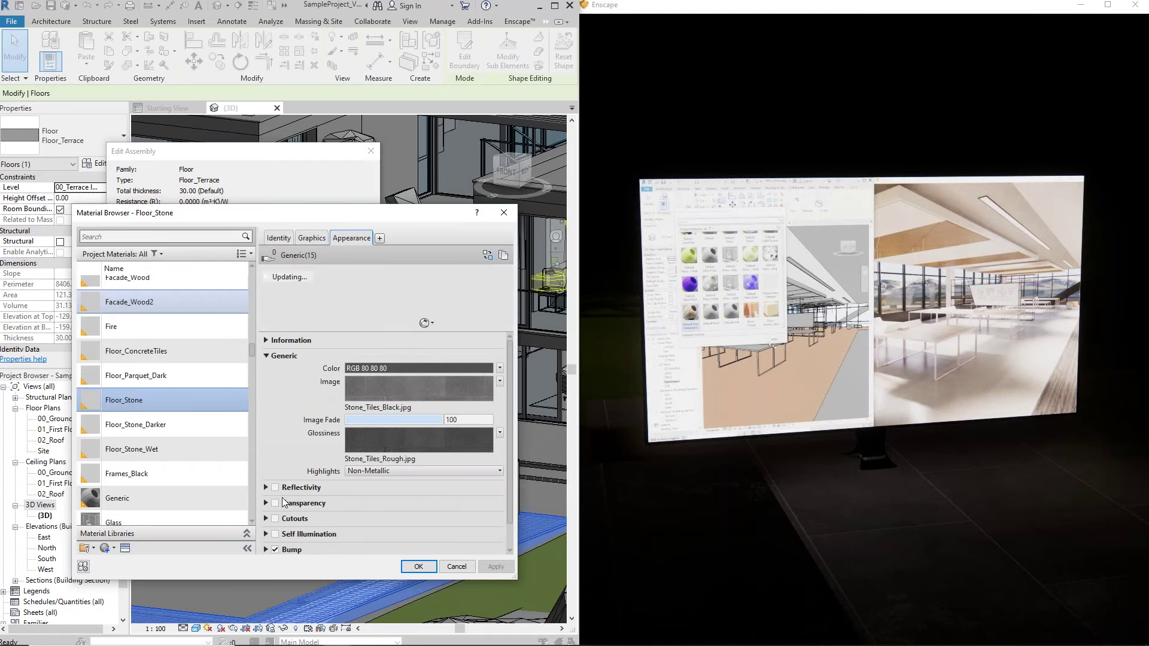
{"action": "scroll", "coordinate": [272, 429], "scroll_direction": "down", "scroll_amount": 1}
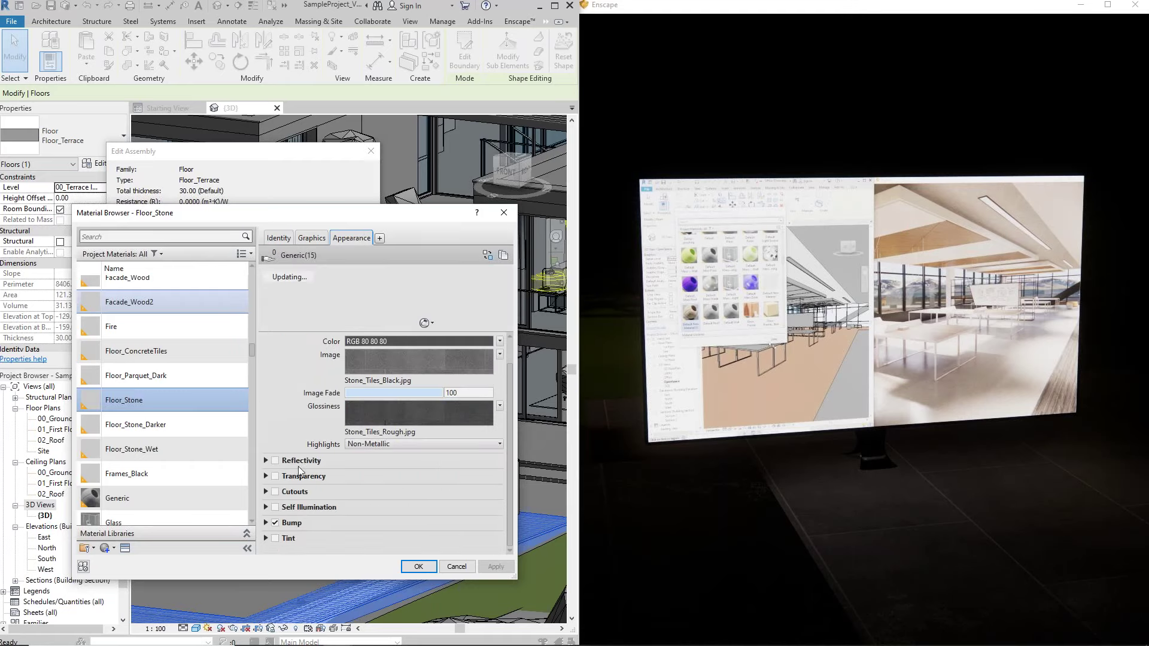
- Replace Floor_Stone's glossiness image with a slider value of 78, apply it, and close the Material Browser
{"action": "left_click", "coordinate": [499, 406]}
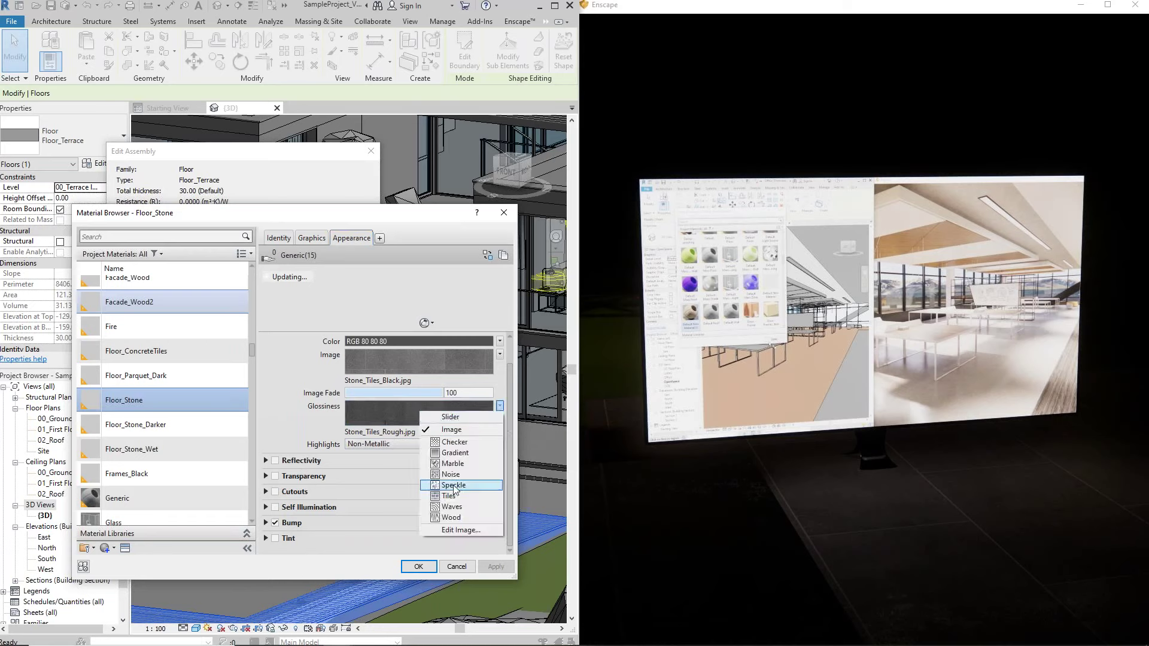
{"action": "left_click", "coordinate": [475, 417]}
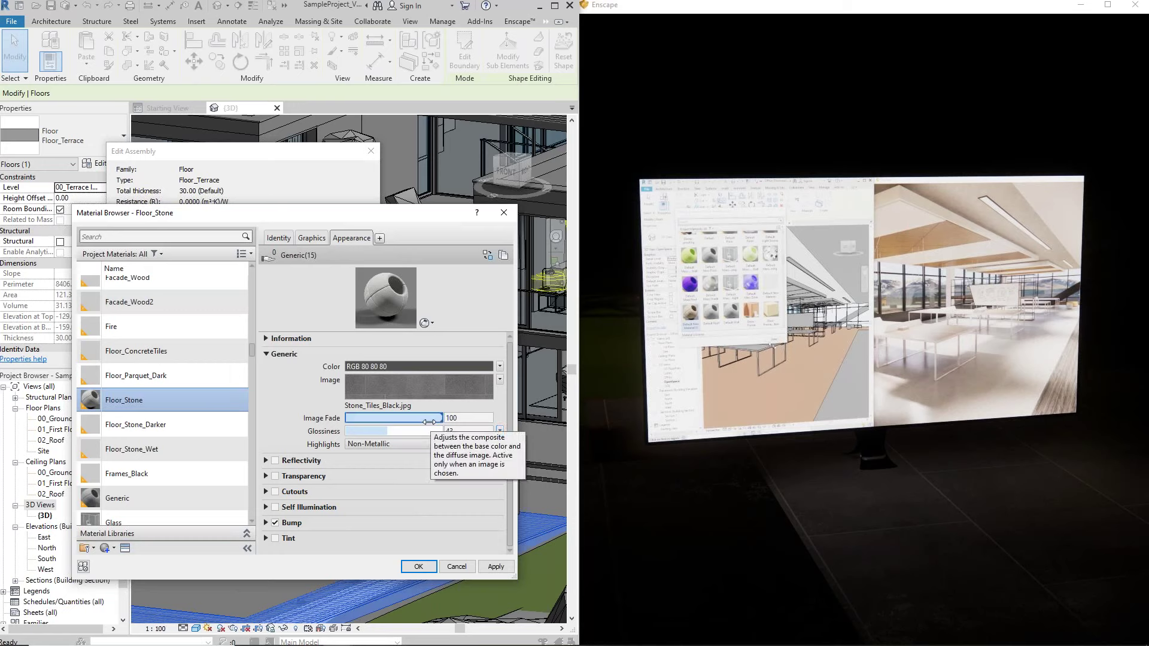
{"action": "left_click_drag", "start_coordinate": [404, 435], "coordinate": [421, 432]}
{"action": "left_click", "coordinate": [487, 570]}
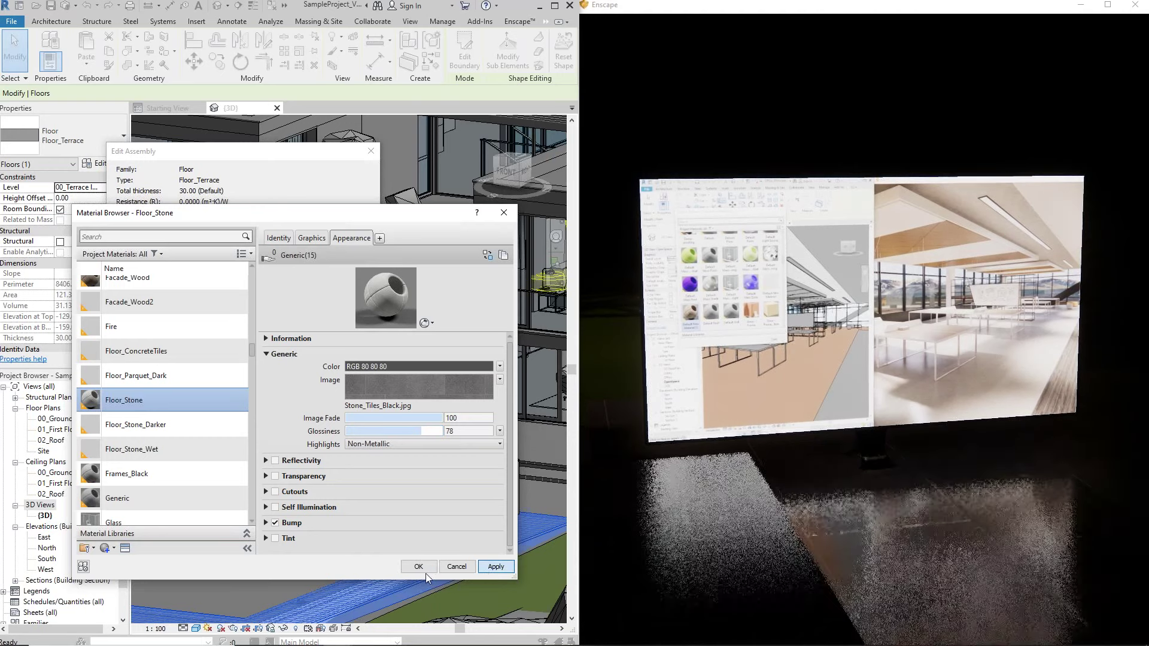
{"action": "left_click", "coordinate": [418, 566]}
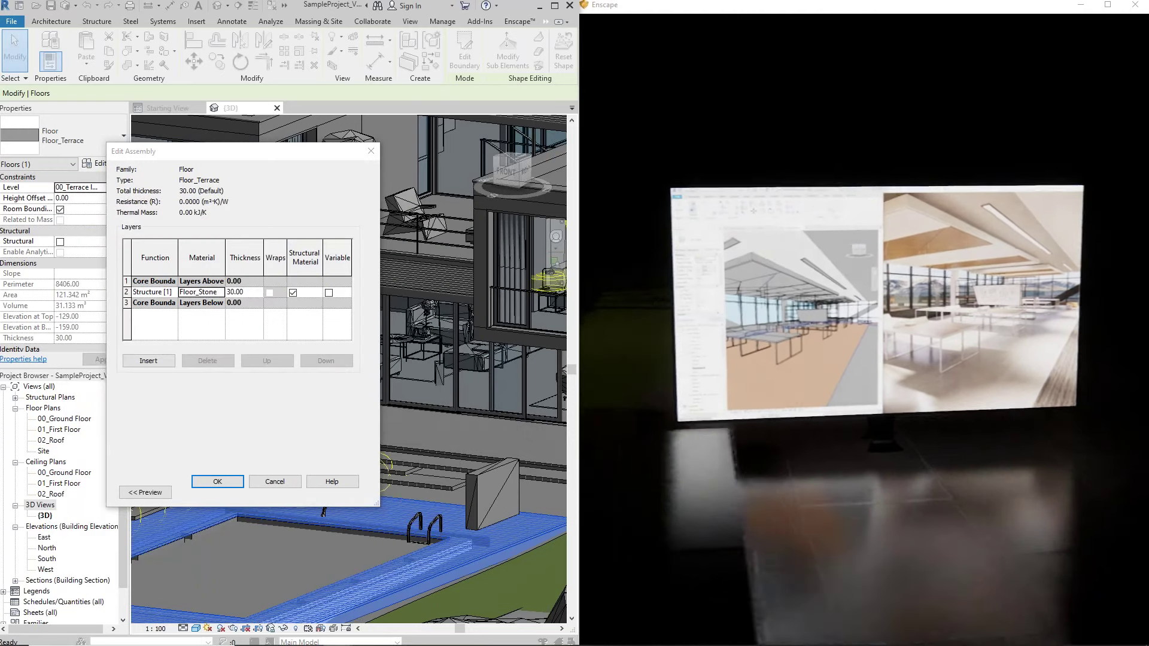
- Examine the TV's reflection on the terrace floor and the surrounding pool area in the Enscape render
{"action": "key", "text": "s"}
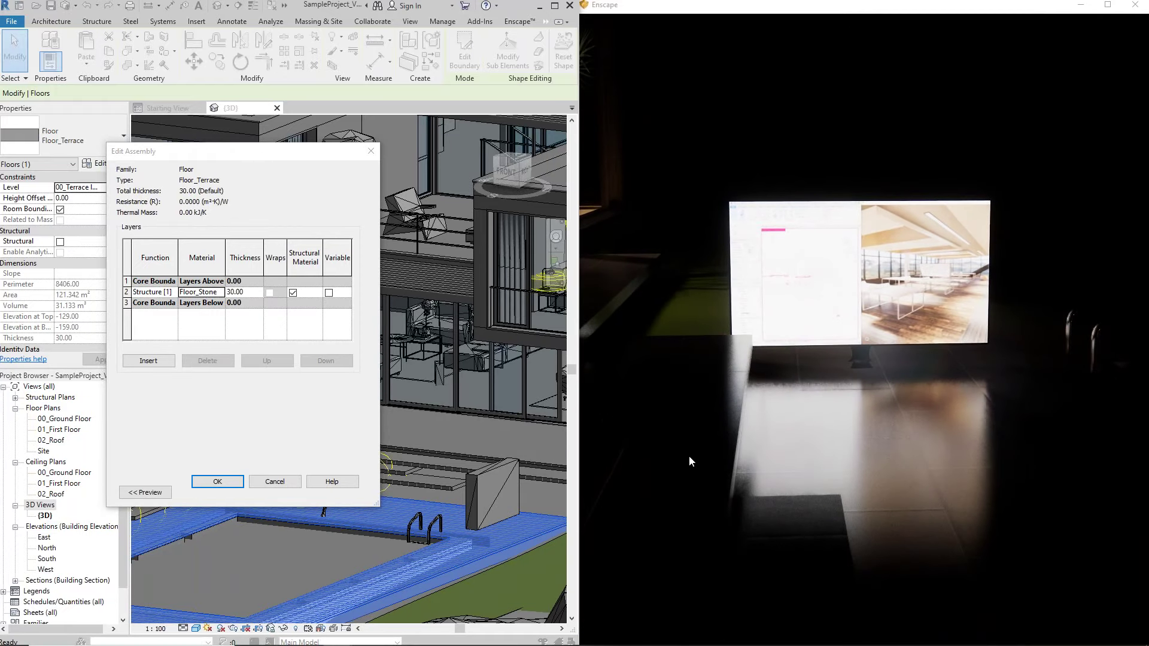
{"action": "right_click_drag", "start_coordinate": [669, 383], "coordinate": [999, 380]}
{"action": "key", "text": "w"}
{"action": "mouse_move", "coordinate": [897, 382]}
{"action": "left_mouse_down"}
{"action": "mouse_move", "coordinate": [957, 365]}
{"action": "mouse_move", "coordinate": [993, 380]}
{"action": "mouse_move", "coordinate": [951, 389]}
{"action": "mouse_move", "coordinate": [975, 397]}
{"action": "mouse_move", "coordinate": [903, 371]}
{"action": "mouse_move", "coordinate": [1056, 377]}
{"action": "mouse_move", "coordinate": [881, 379]}
{"action": "left_mouse_up"}
{"action": "key", "text": "w"}
{"action": "key", "text": "s"}
{"action": "key", "text": "a"}
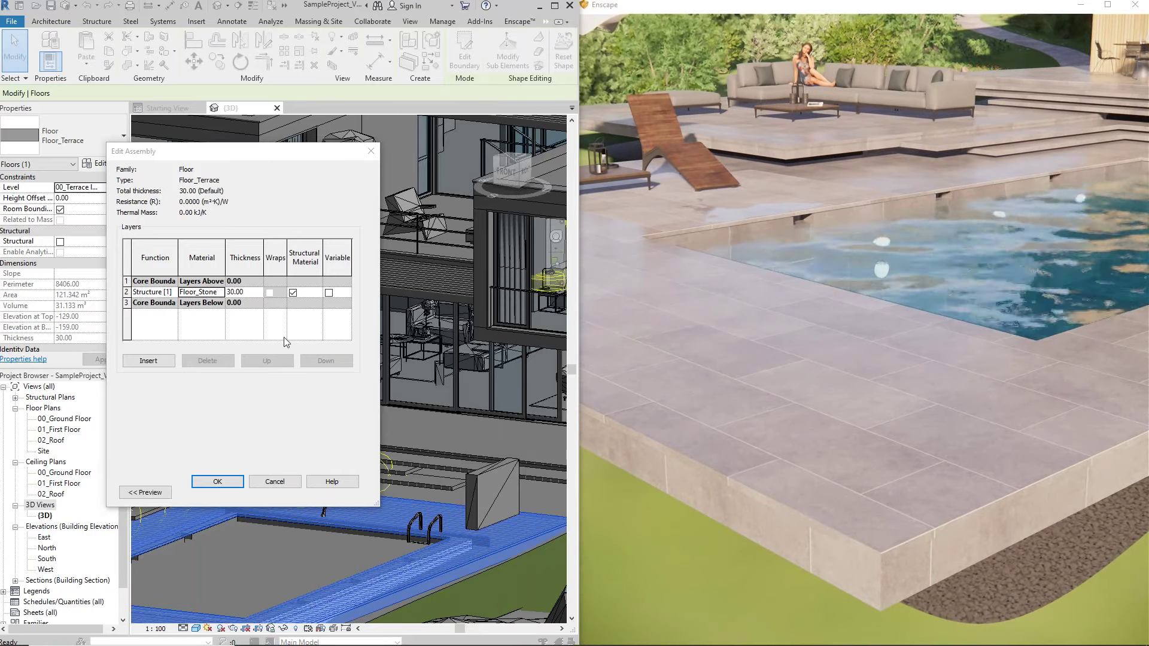
- Reopen the Floor_Stone appearance, set its glossiness to 31, and check the poolside floor in the Enscape render
{"action": "left_click", "coordinate": [223, 292]}
{"action": "left_click", "coordinate": [351, 238]}
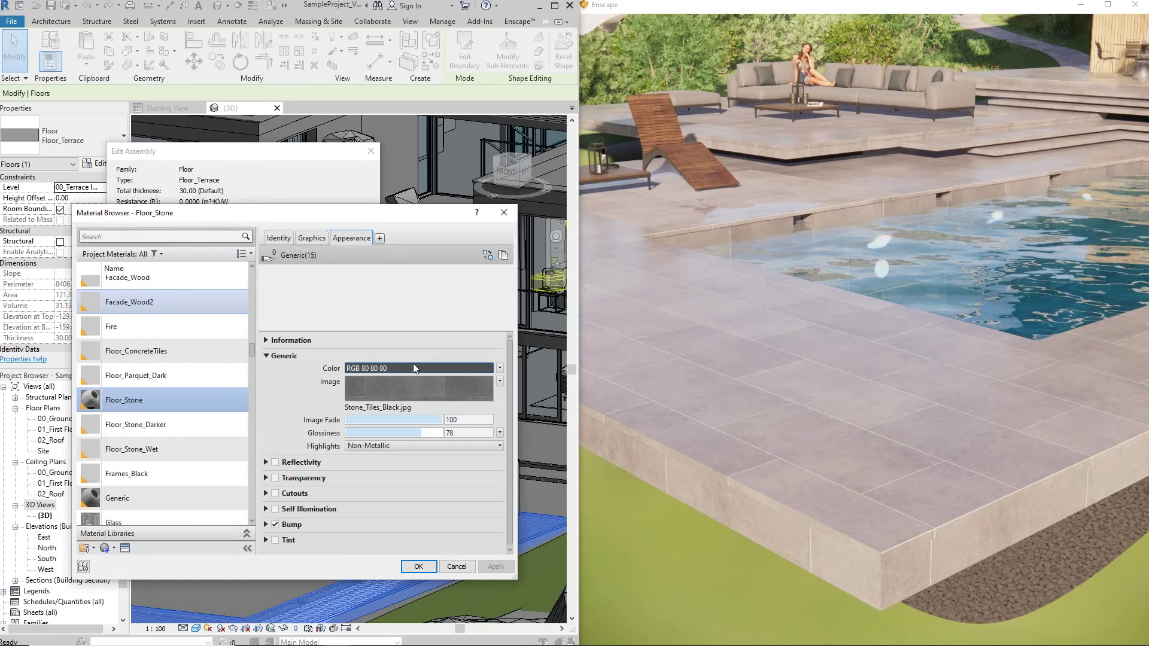
{"action": "left_click_drag", "start_coordinate": [421, 434], "coordinate": [375, 434]}
{"action": "left_click", "coordinate": [500, 573]}
{"action": "right_click_drag", "start_coordinate": [892, 391], "coordinate": [933, 346]}
{"action": "left_click_drag", "start_coordinate": [897, 383], "coordinate": [802, 367]}
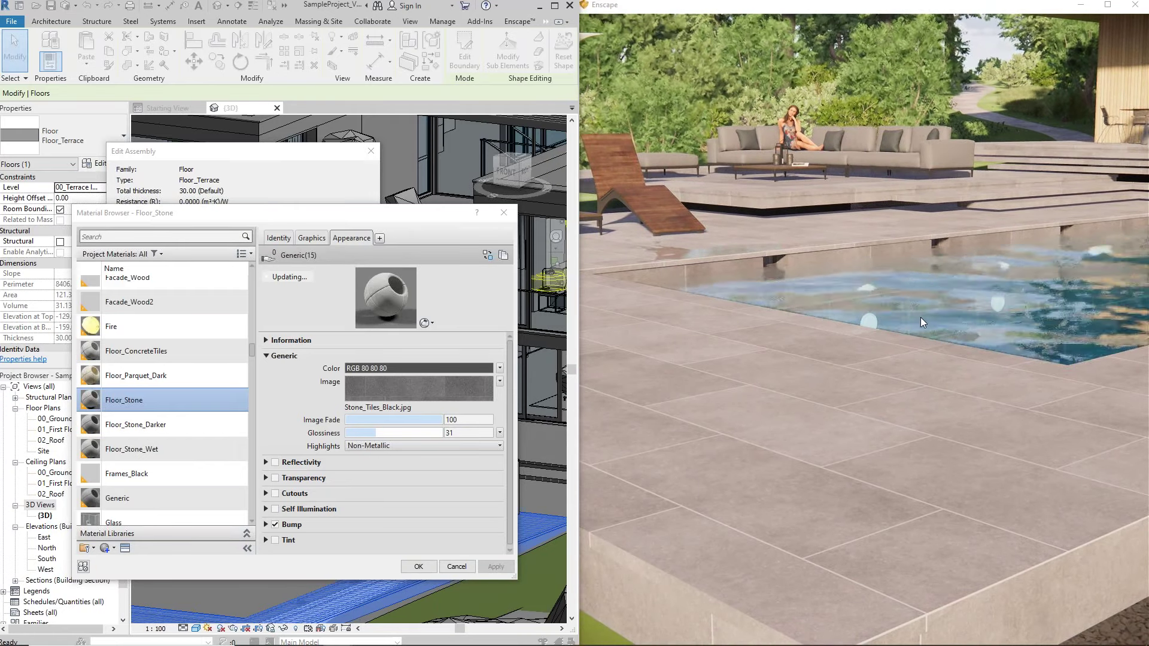
- Switch to Chrome and open the CC0 Textures website in a new tab
{"action": "mouse_move", "coordinate": [433, 644]}
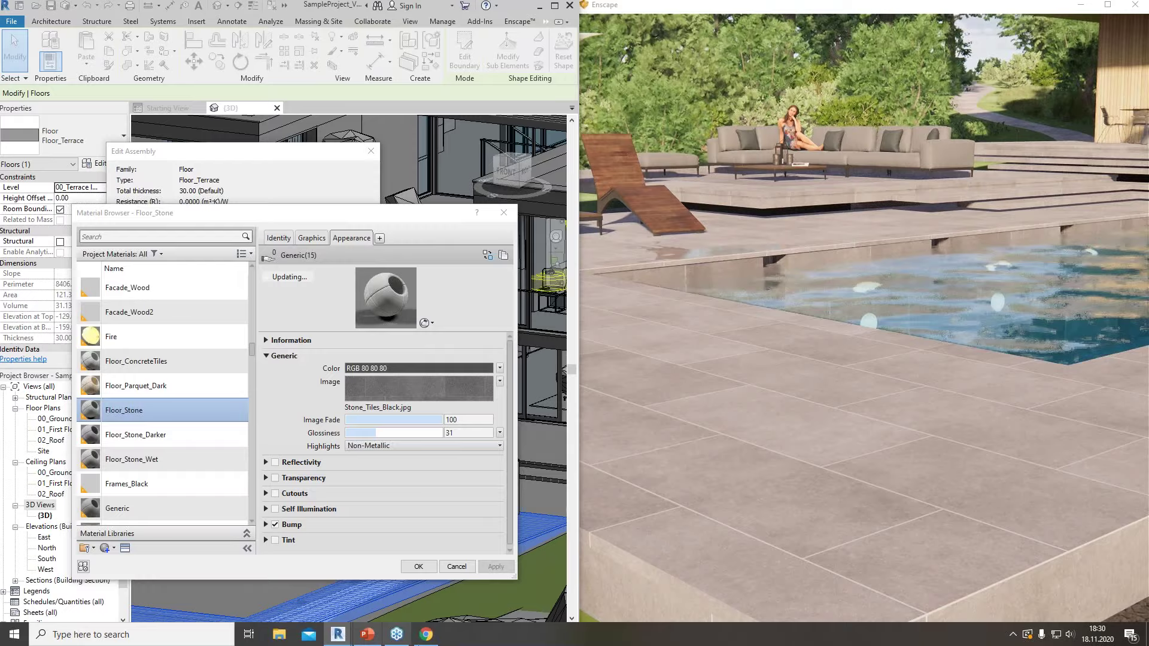
{"action": "left_click", "coordinate": [426, 635]}
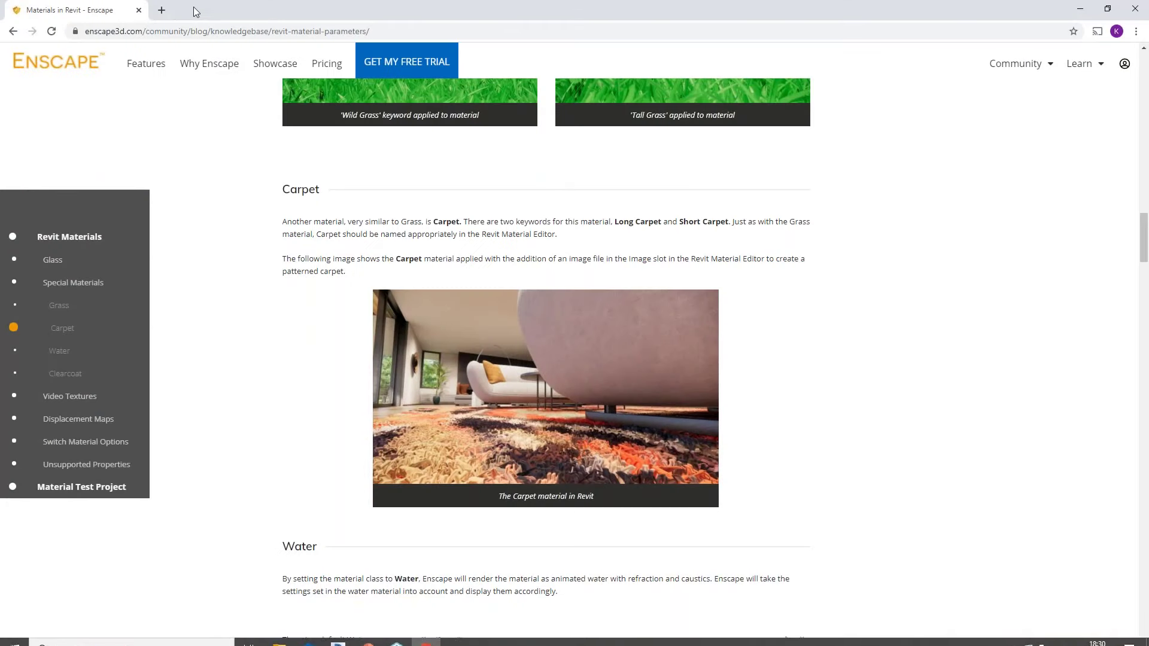
{"action": "left_click", "coordinate": [163, 11]}
{"action": "type", "text": "cc"}
{"action": "key", "text": "Return"}
- Search for poliigon in another new tab and open the Poliigon website
{"action": "left_click", "coordinate": [304, 10]}
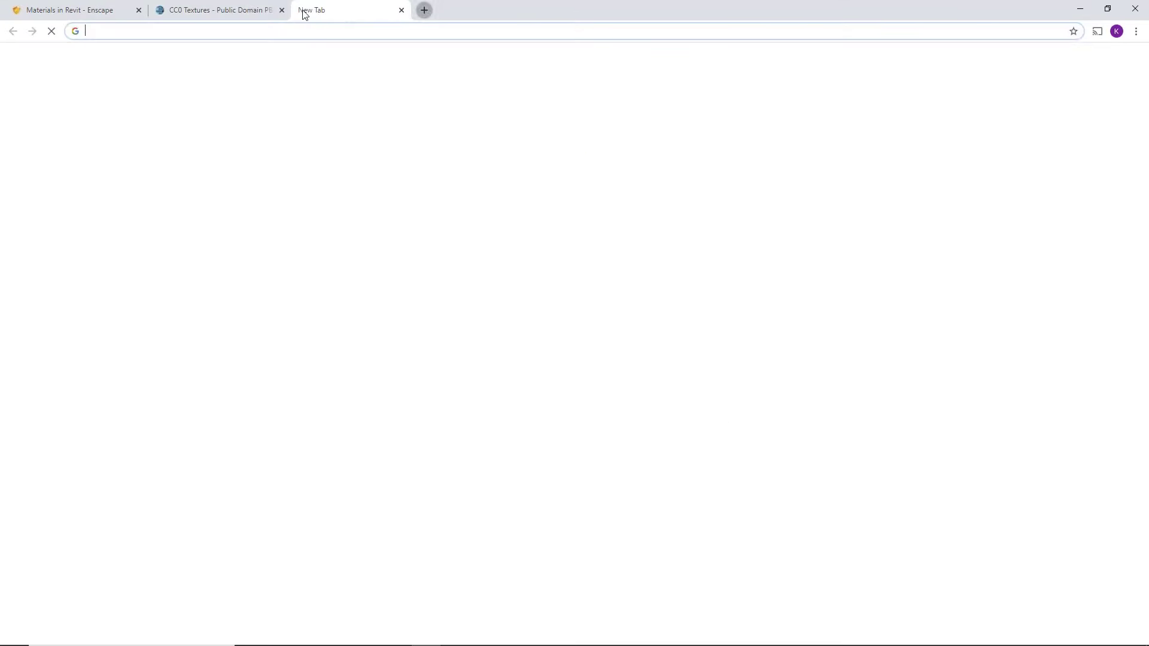
{"action": "type", "text": "poliigon"}
{"action": "key", "text": "Return"}
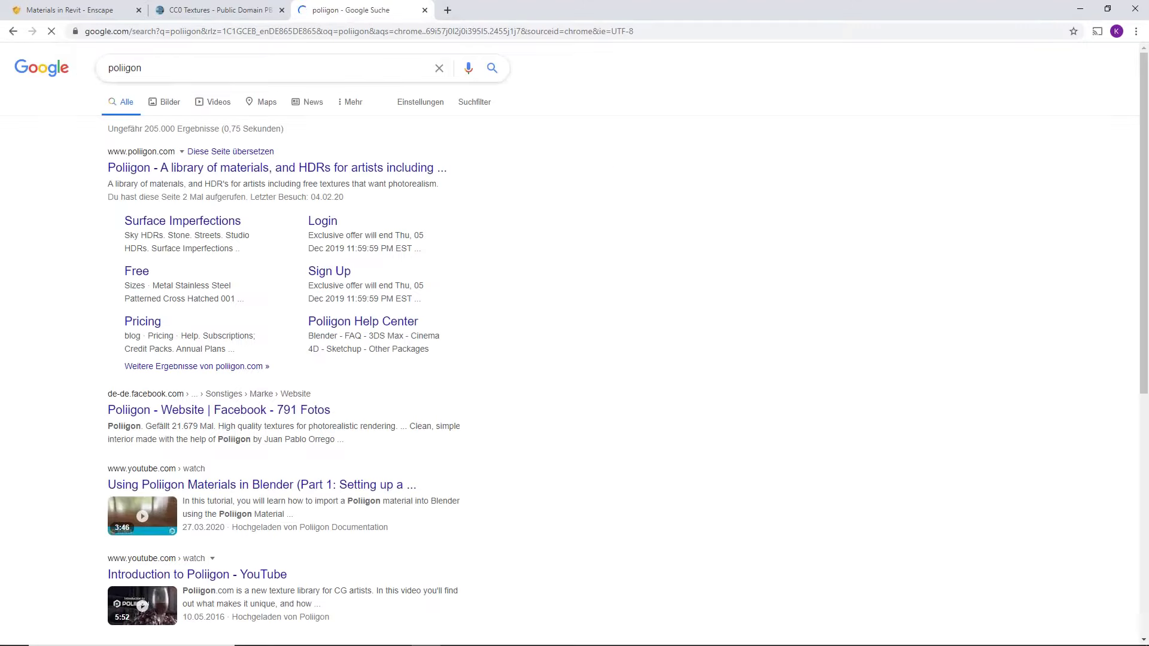
{"action": "left_click", "coordinate": [249, 170]}
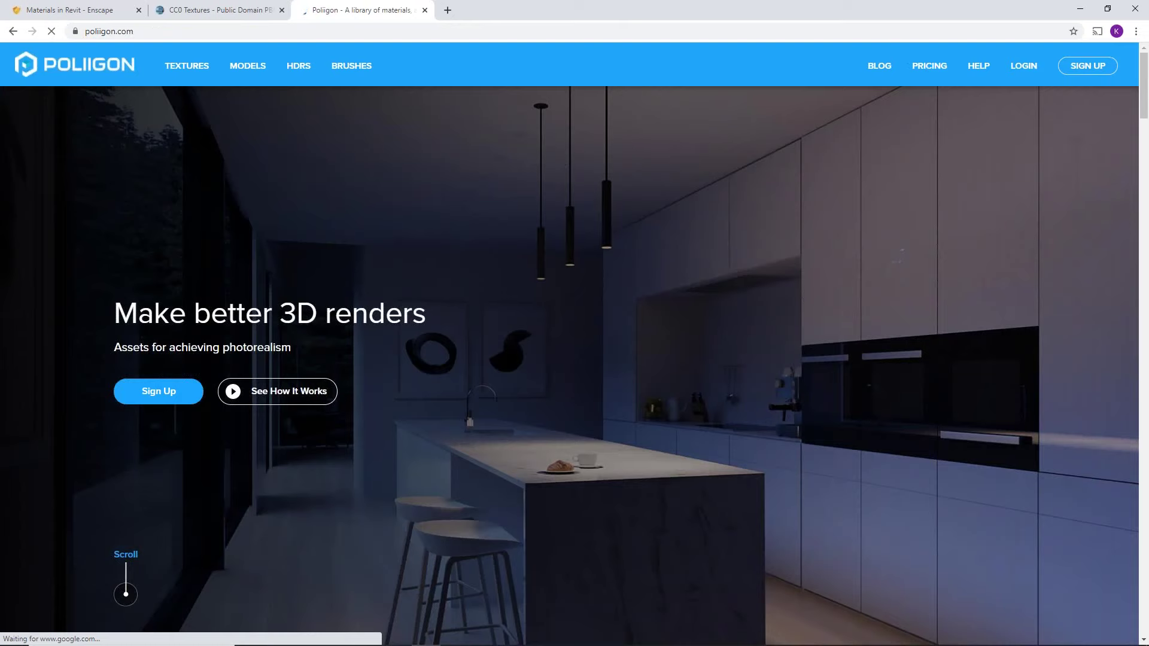
- Browse Poliigon's full texture library, and return to Revit's Material Browser
{"action": "left_click", "coordinate": [190, 65]}
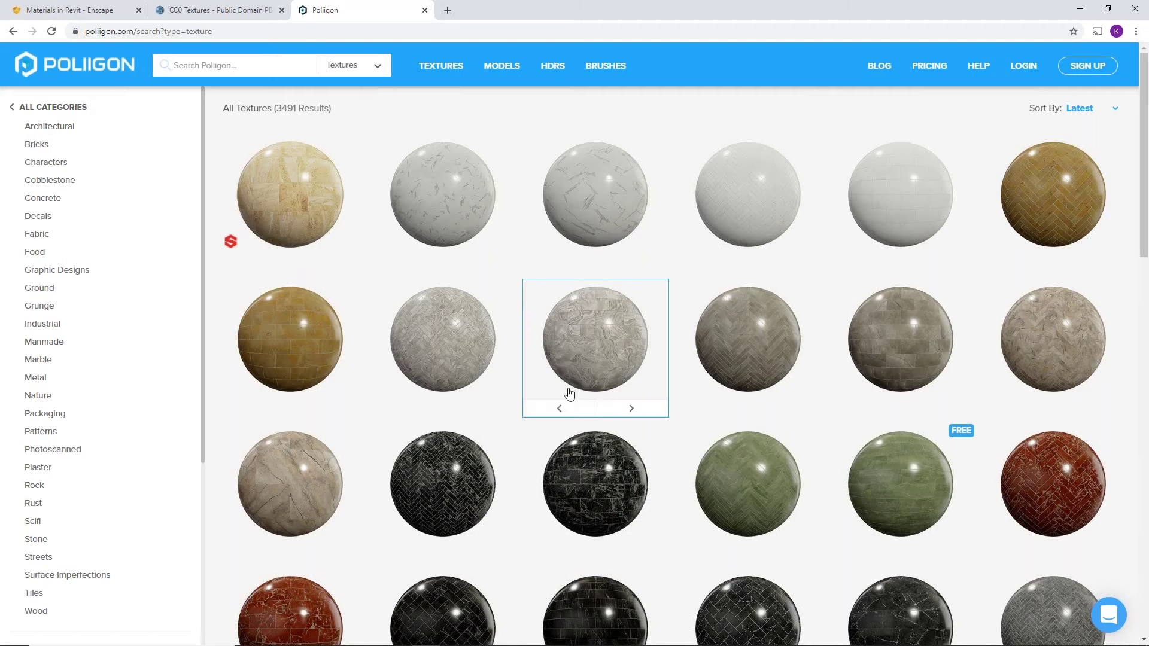
{"action": "scroll", "coordinate": [571, 393], "scroll_direction": "down", "scroll_amount": 1}
{"action": "scroll", "coordinate": [573, 392], "scroll_direction": "down", "scroll_amount": 9}
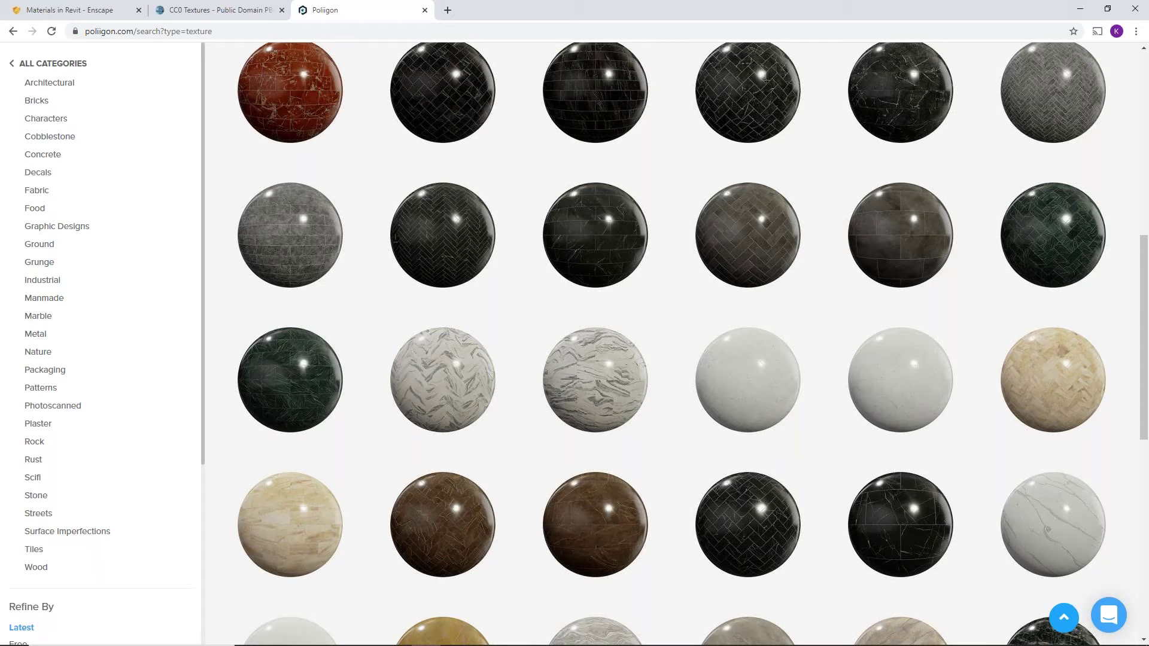
{"action": "left_click", "coordinate": [1084, 15]}
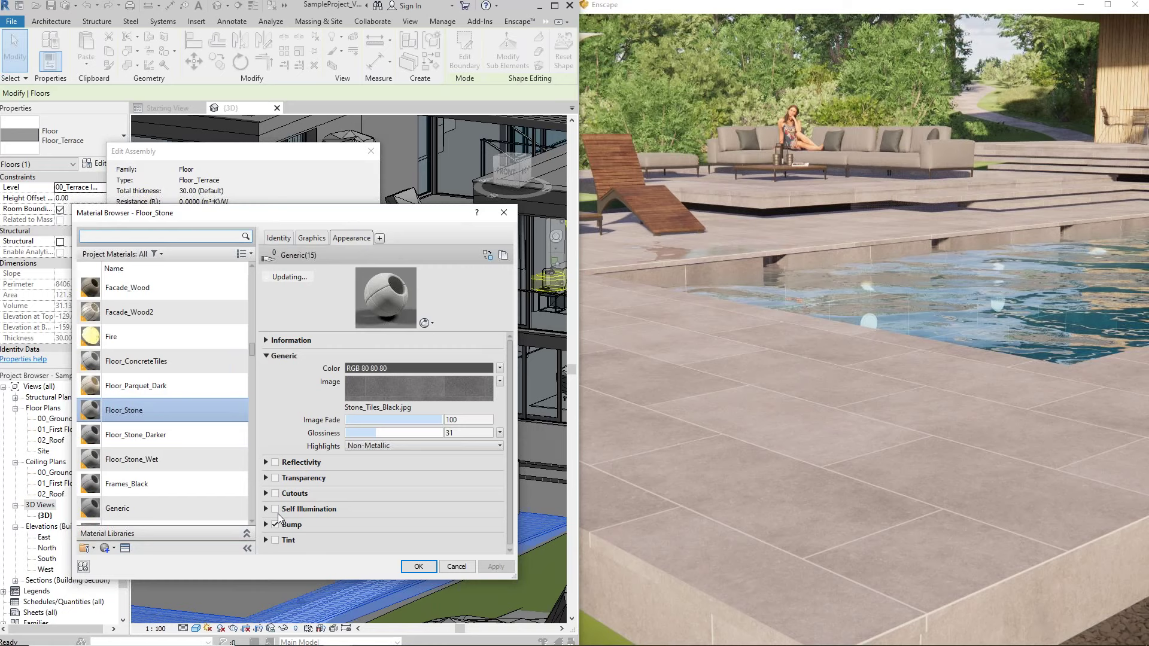
- Check the bump map assigned to Floor_Stone and set the material's image fade to 97
{"action": "scroll", "coordinate": [203, 514], "scroll_direction": "down", "scroll_amount": 1}
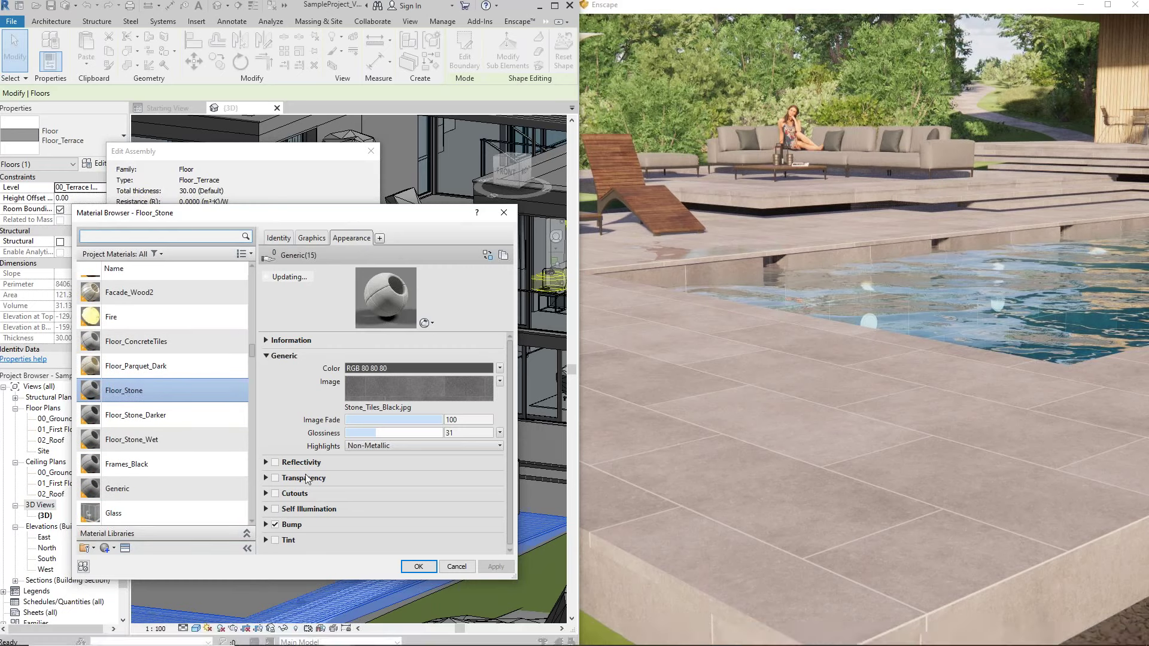
{"action": "left_click", "coordinate": [266, 524]}
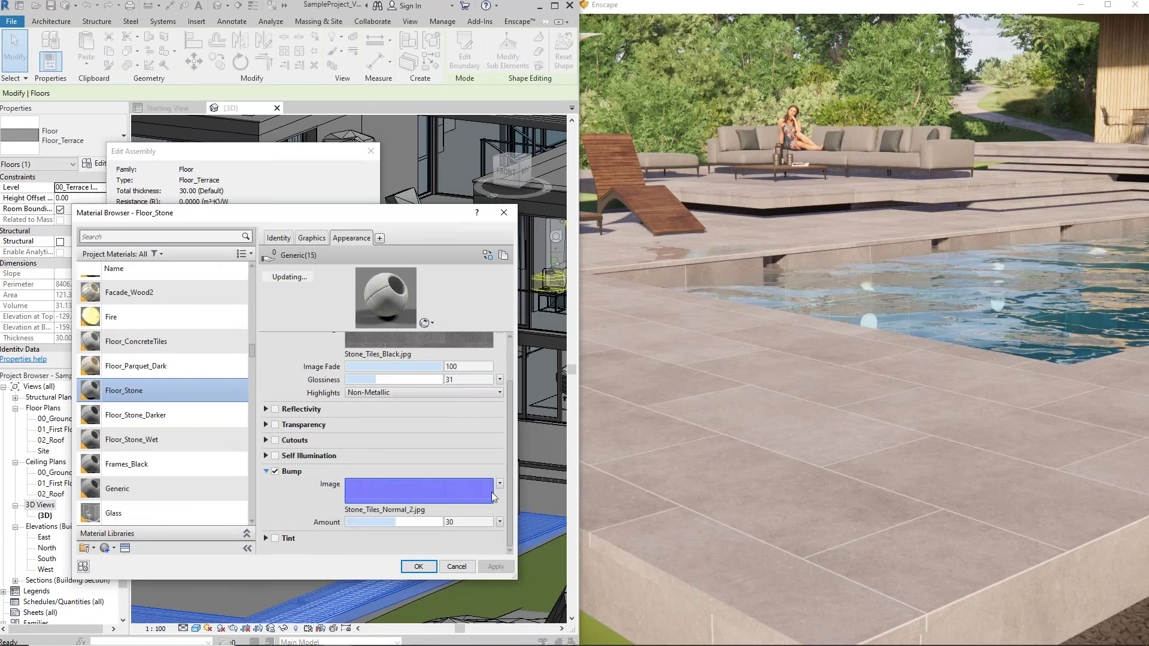
{"action": "scroll", "coordinate": [455, 413], "scroll_direction": "up", "scroll_amount": 2}
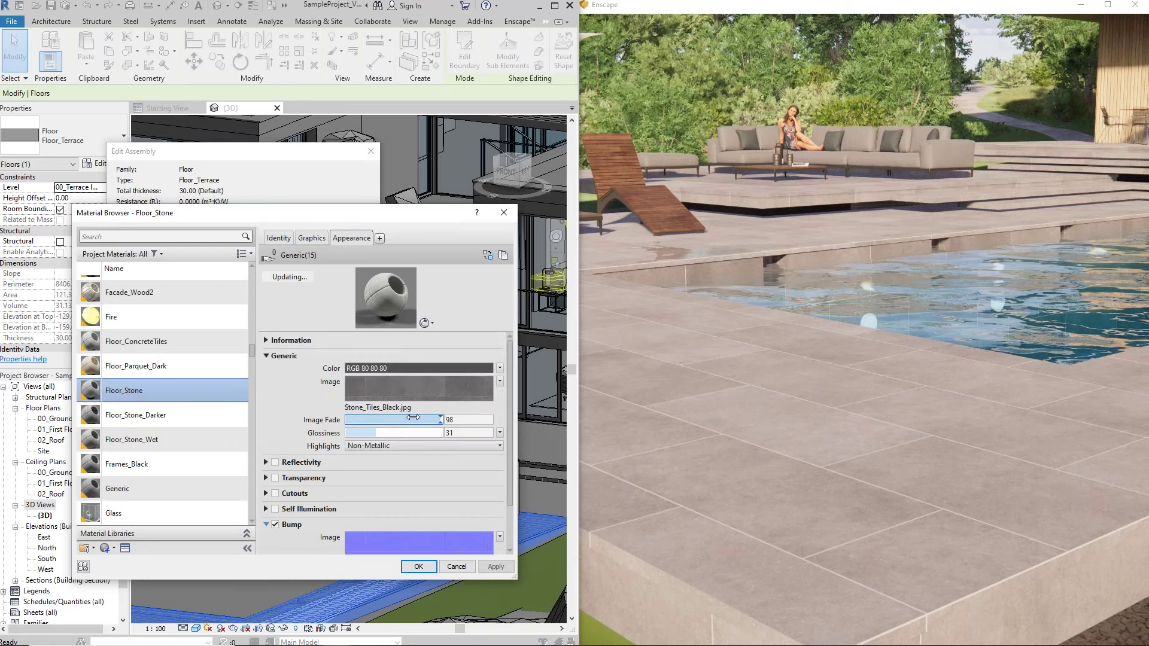
{"action": "left_click", "coordinate": [440, 420]}
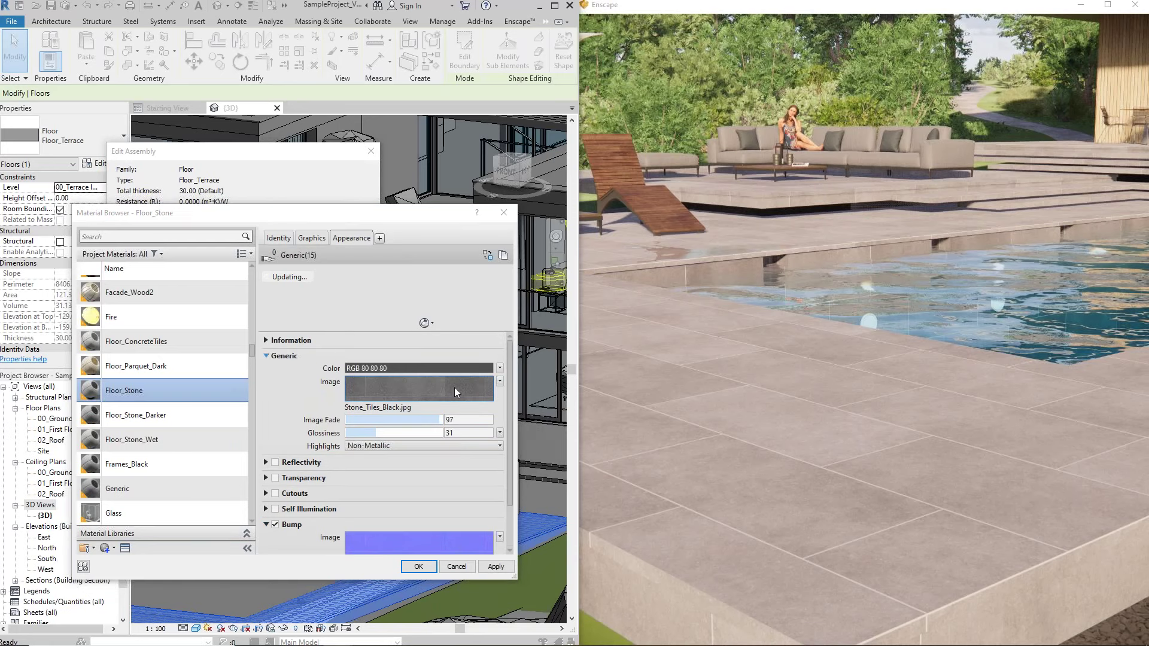
- Replace Floor_Stone's color image with PavingStones081_2K_Color.jpg from the desktop's Enscape 2.9 Textures folder and apply the change
{"action": "left_click", "coordinate": [454, 386]}
{"action": "left_click", "coordinate": [338, 332]}
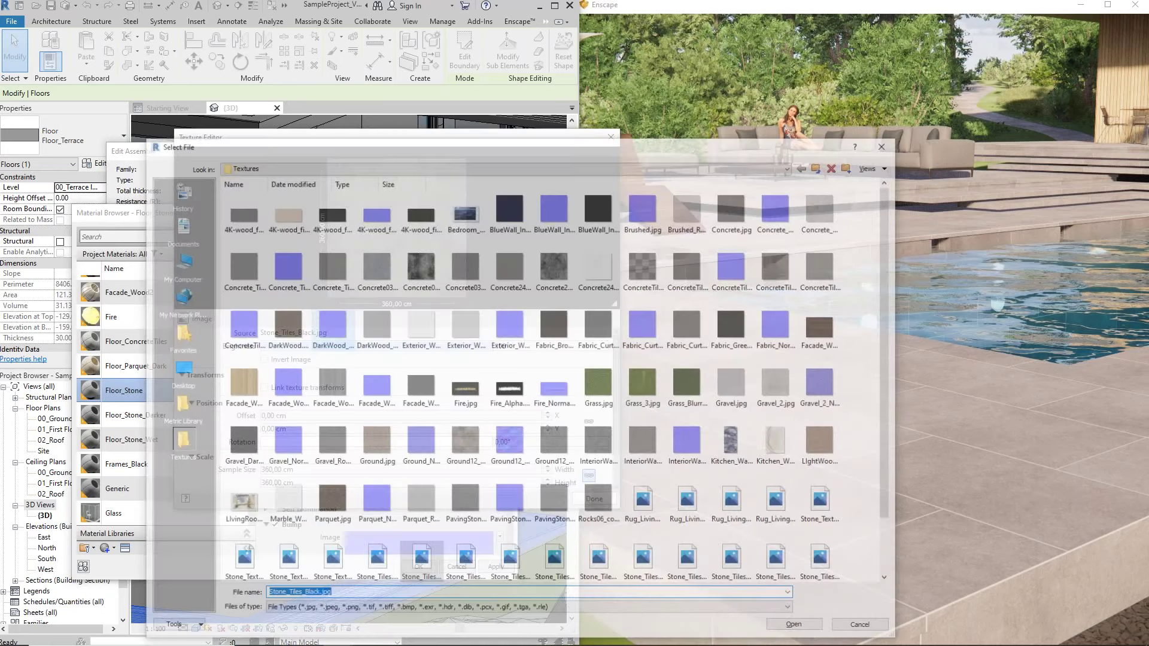
{"action": "left_click", "coordinate": [179, 371]}
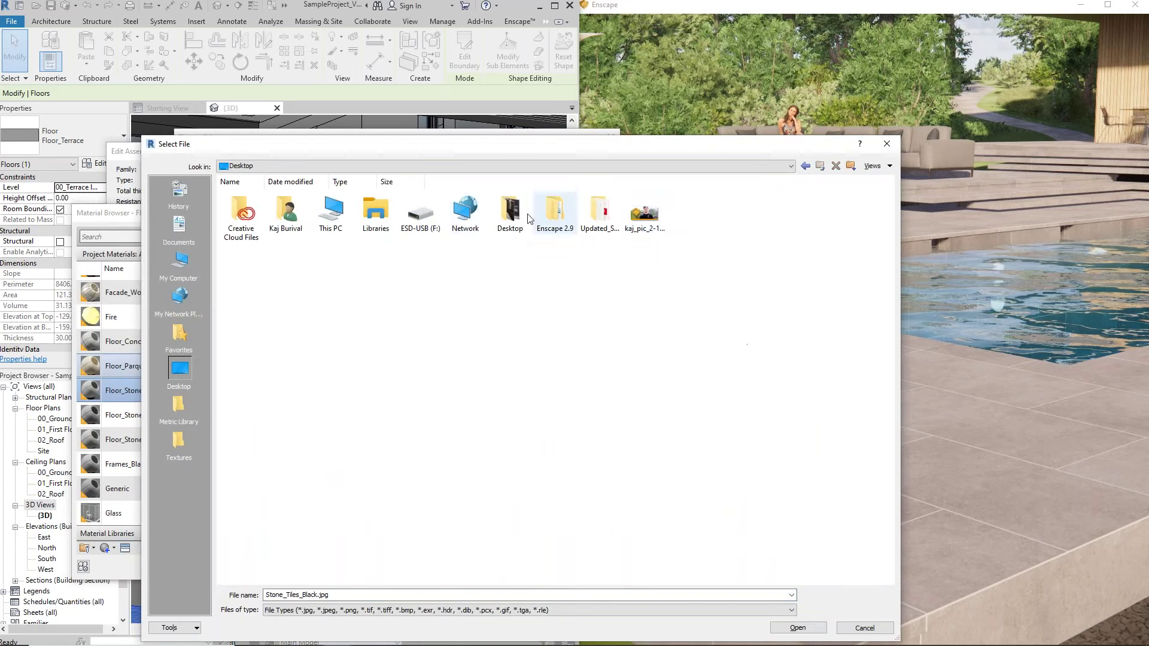
{"action": "double_click", "coordinate": [554, 215]}
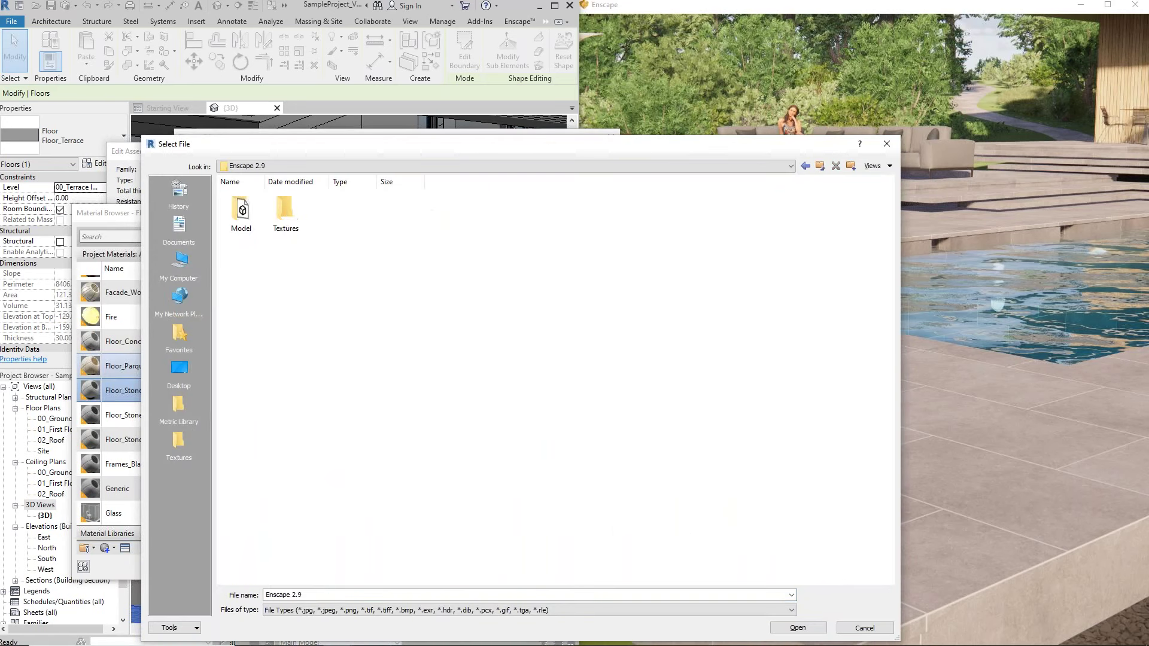
{"action": "double_click", "coordinate": [285, 244]}
{"action": "left_click", "coordinate": [245, 226]}
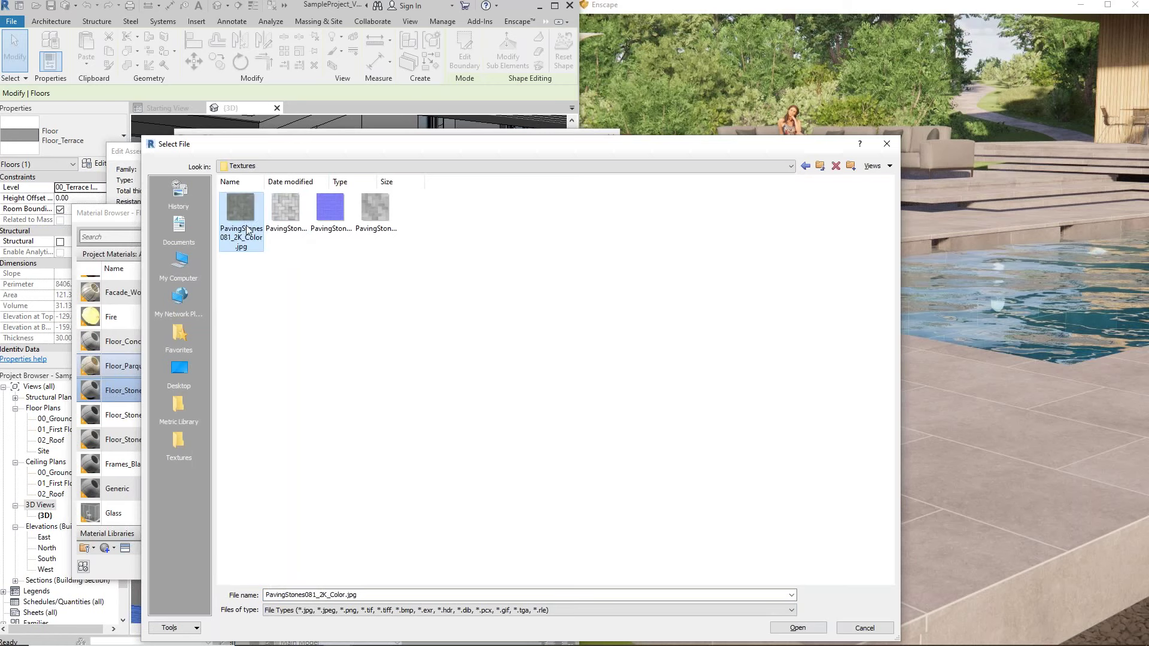
{"action": "double_click", "coordinate": [243, 221]}
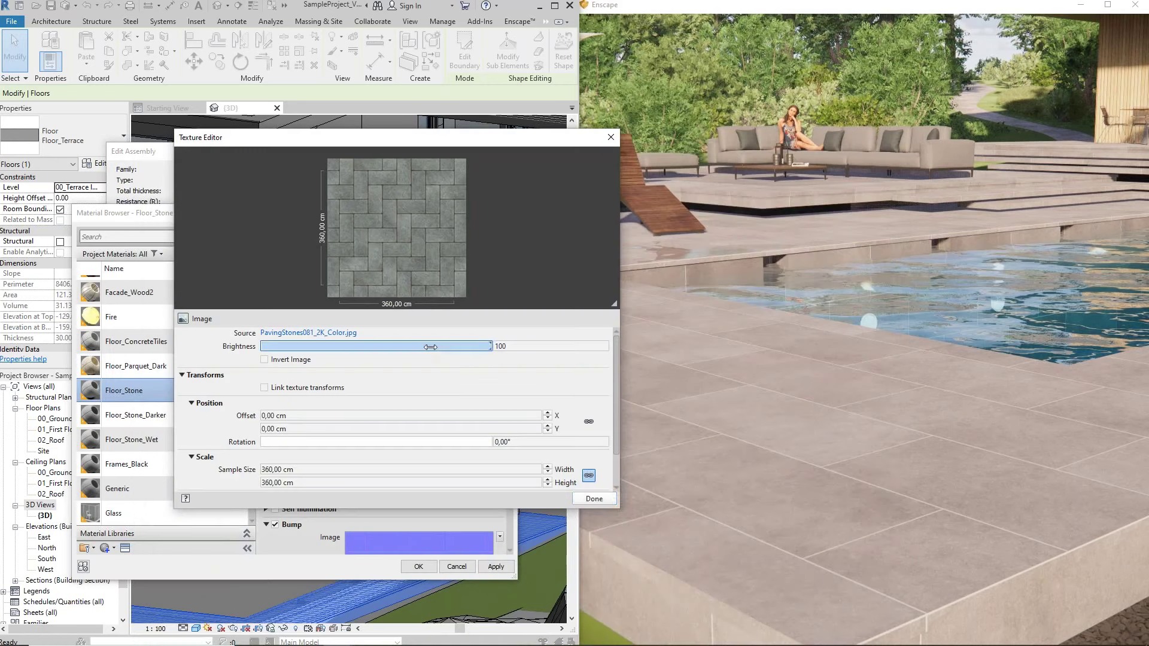
{"action": "left_click", "coordinate": [592, 498]}
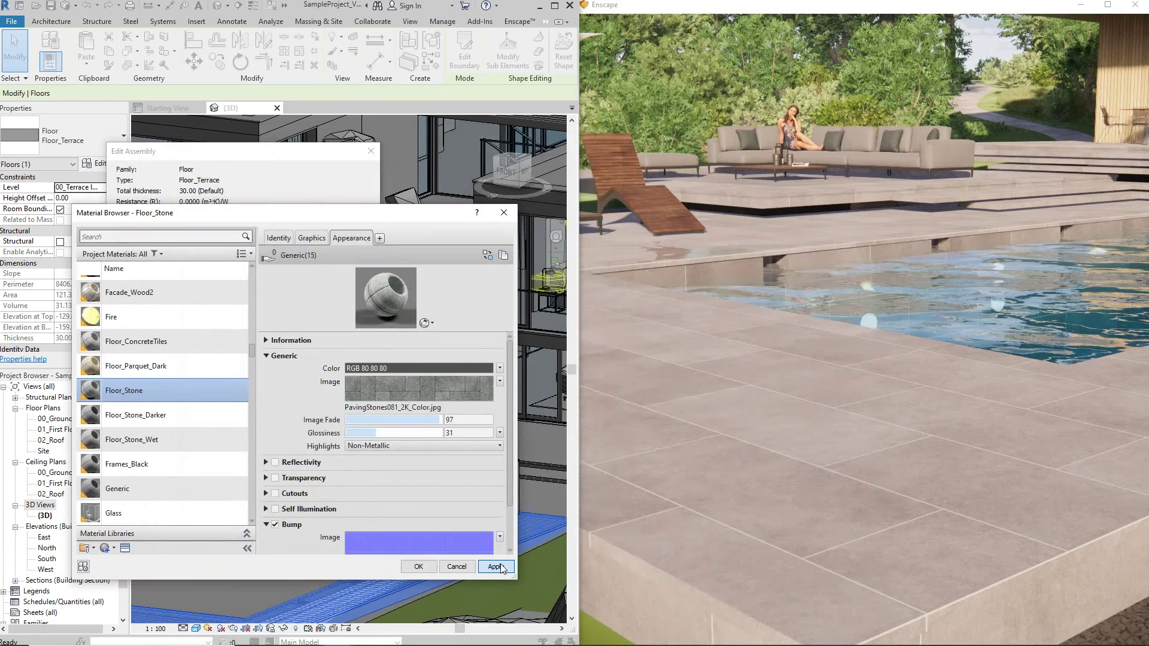
{"action": "left_click", "coordinate": [497, 567]}
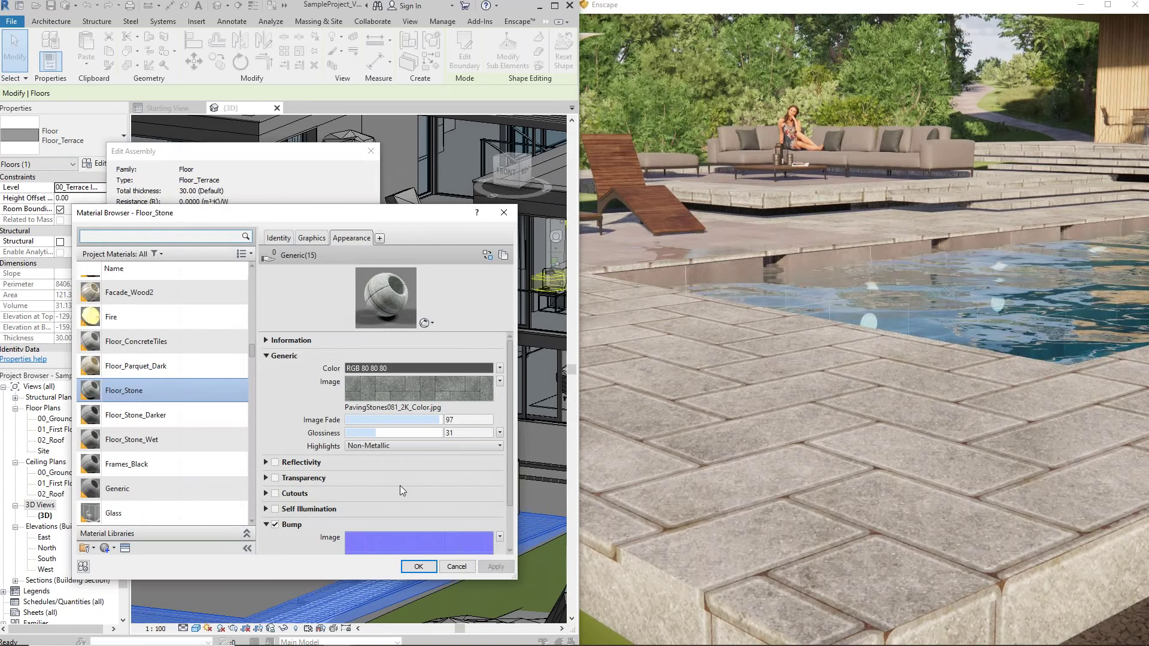
- Replace Floor_Stone's bump image with PavingStones081_2K_Displacement.jpg from the desktop's Enscape 2.9 Textures folder
{"action": "scroll", "coordinate": [400, 486], "scroll_direction": "down", "scroll_amount": 2}
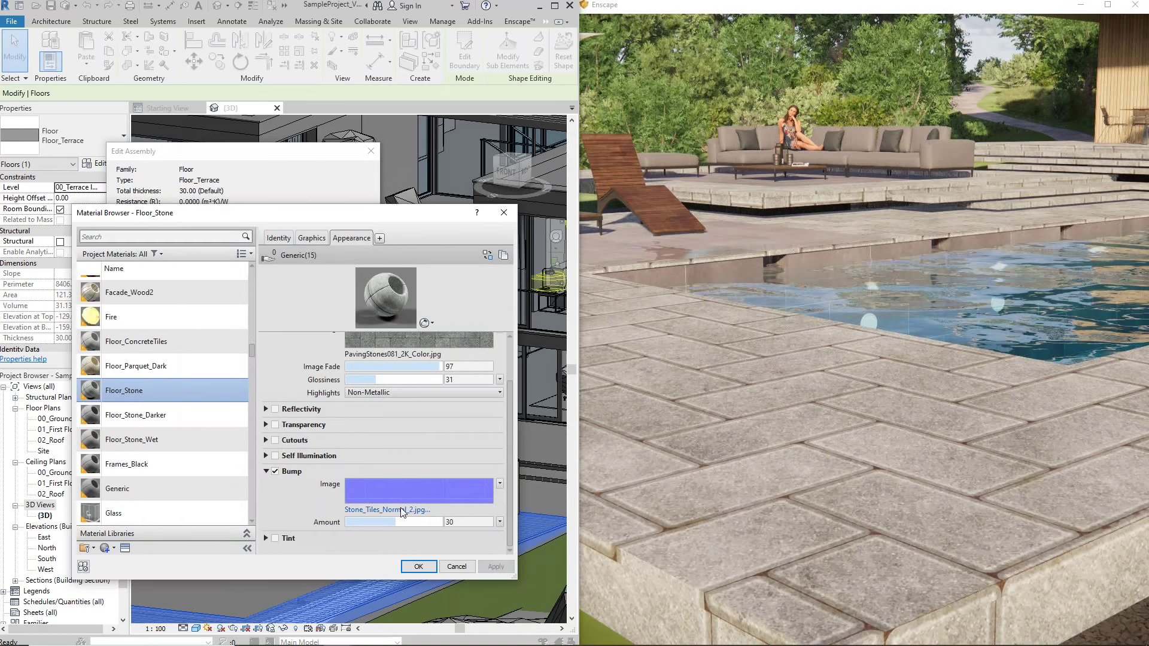
{"action": "left_click", "coordinate": [402, 511]}
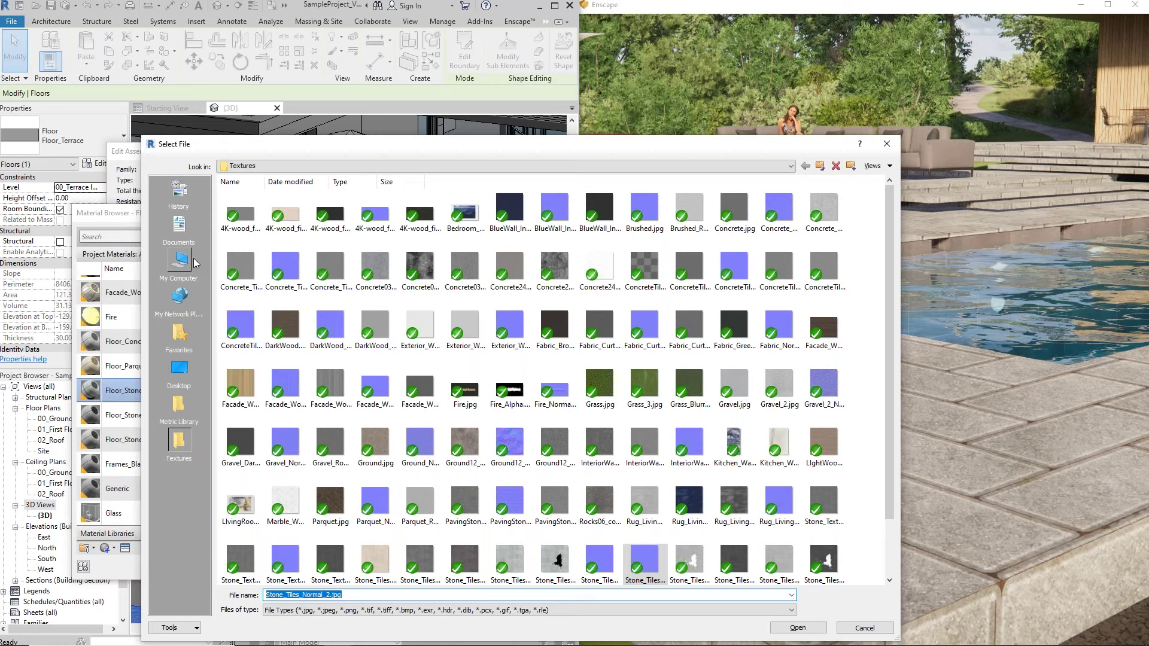
{"action": "left_click", "coordinate": [179, 371]}
{"action": "double_click", "coordinate": [600, 211]}
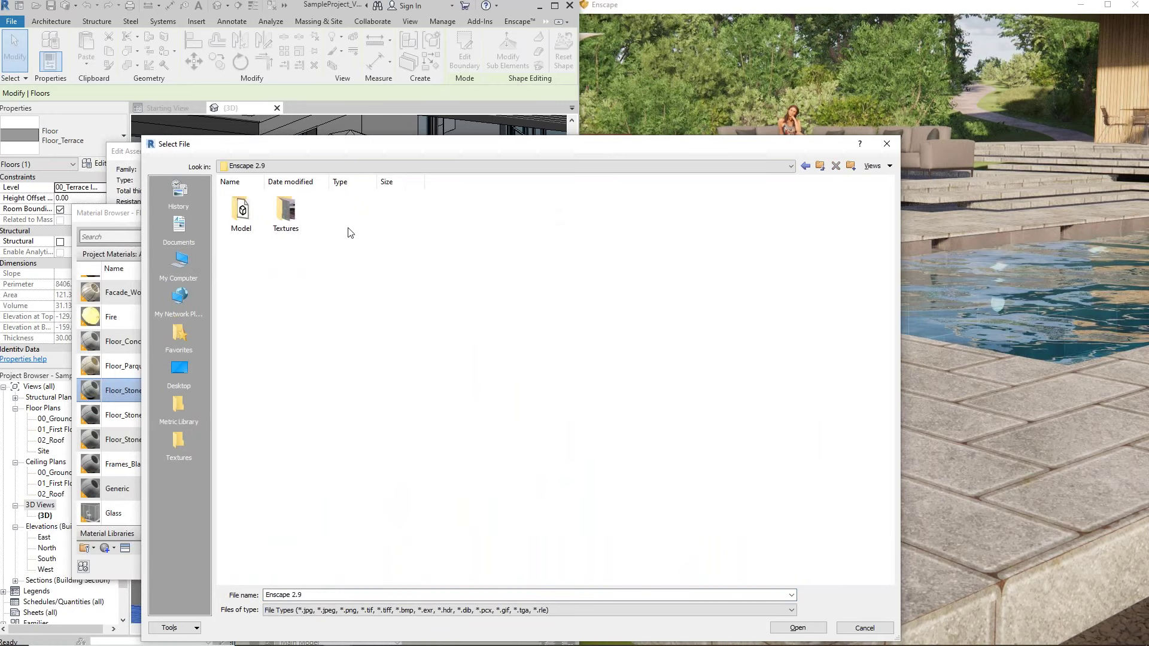
{"action": "double_click", "coordinate": [287, 217]}
{"action": "left_click", "coordinate": [380, 213]}
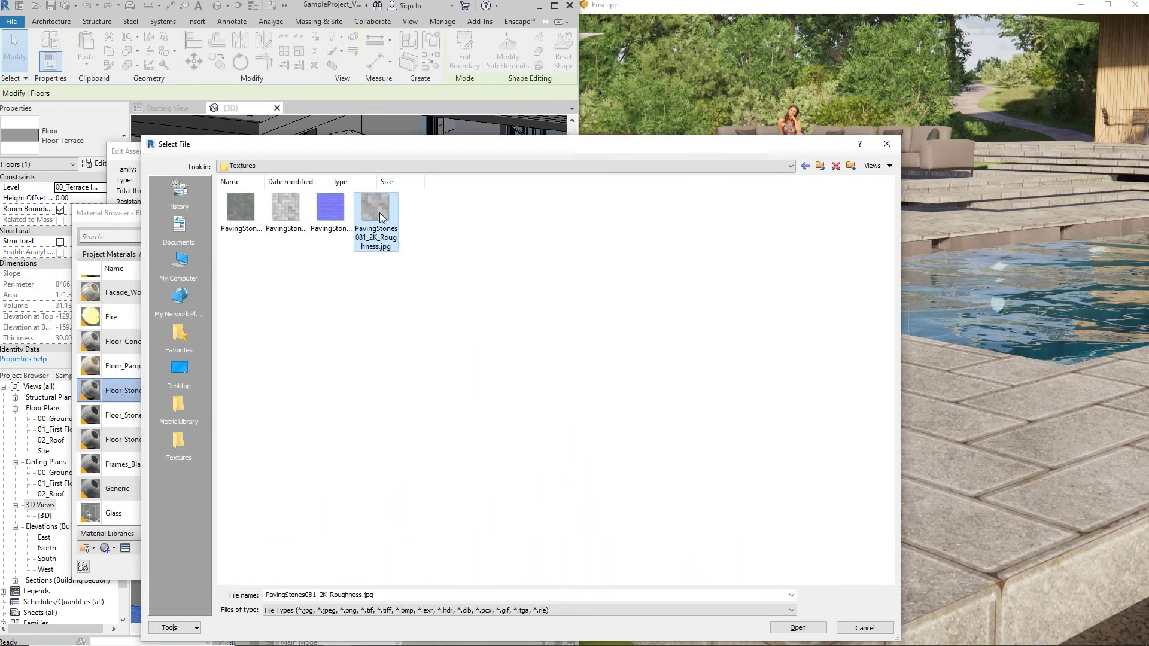
{"action": "left_click", "coordinate": [283, 211]}
{"action": "double_click", "coordinate": [282, 211]}
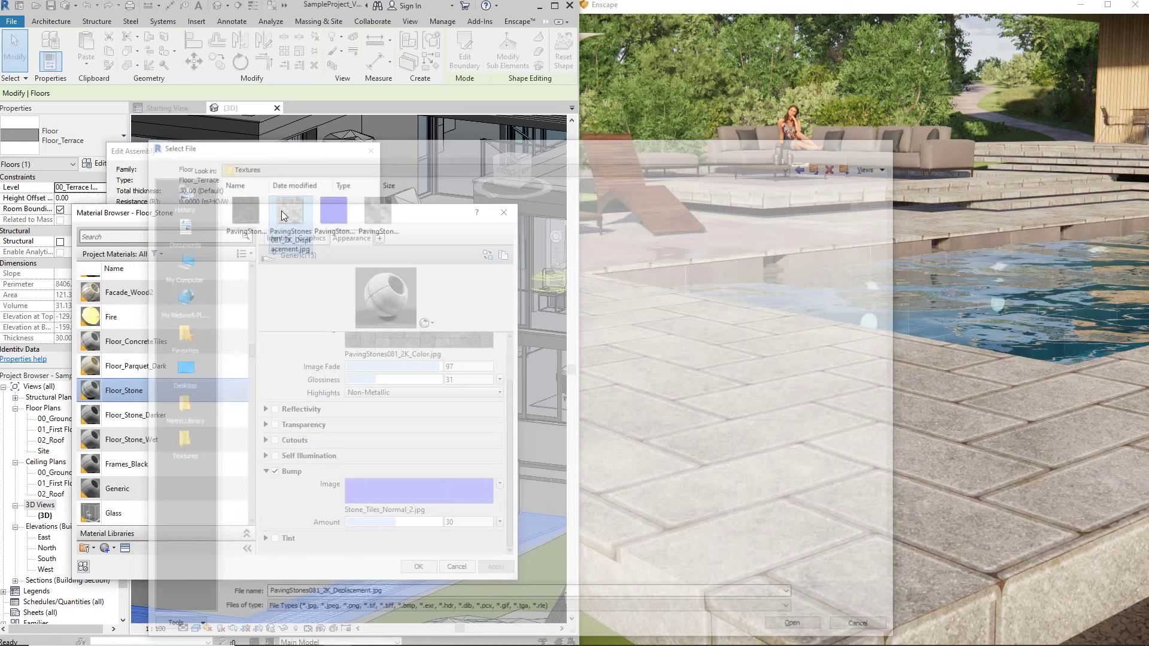
- Check the color texture's sample size, and set the displacement bump map's sample height to 360 cm to match
{"action": "left_click", "coordinate": [428, 353]}
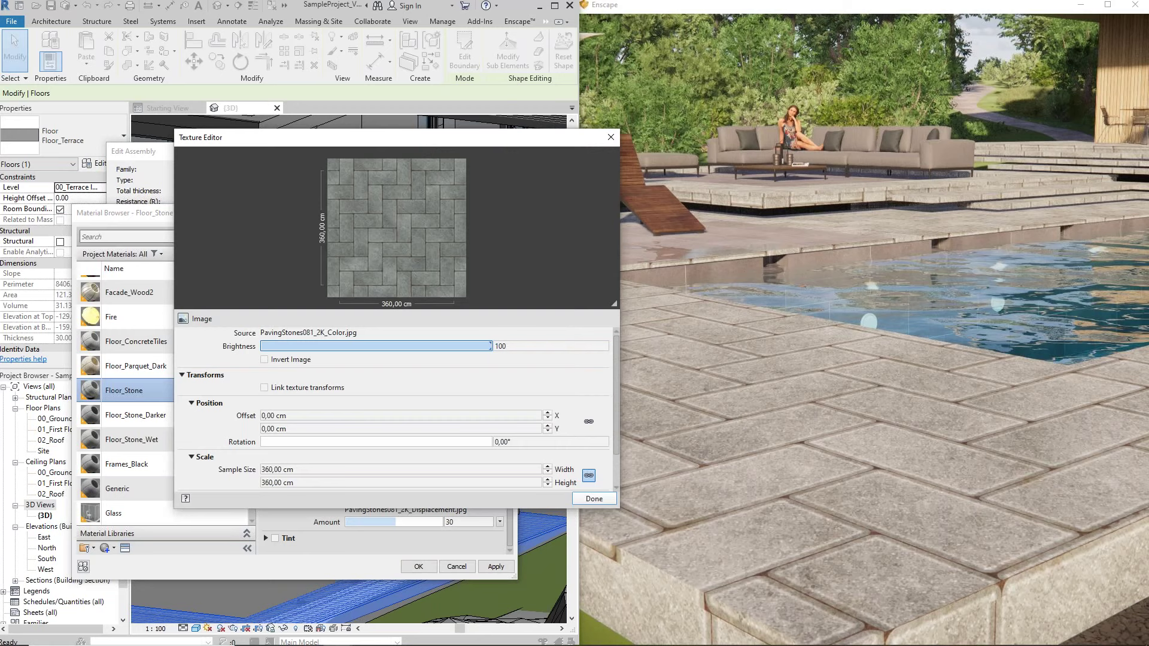
{"action": "left_click", "coordinate": [603, 144]}
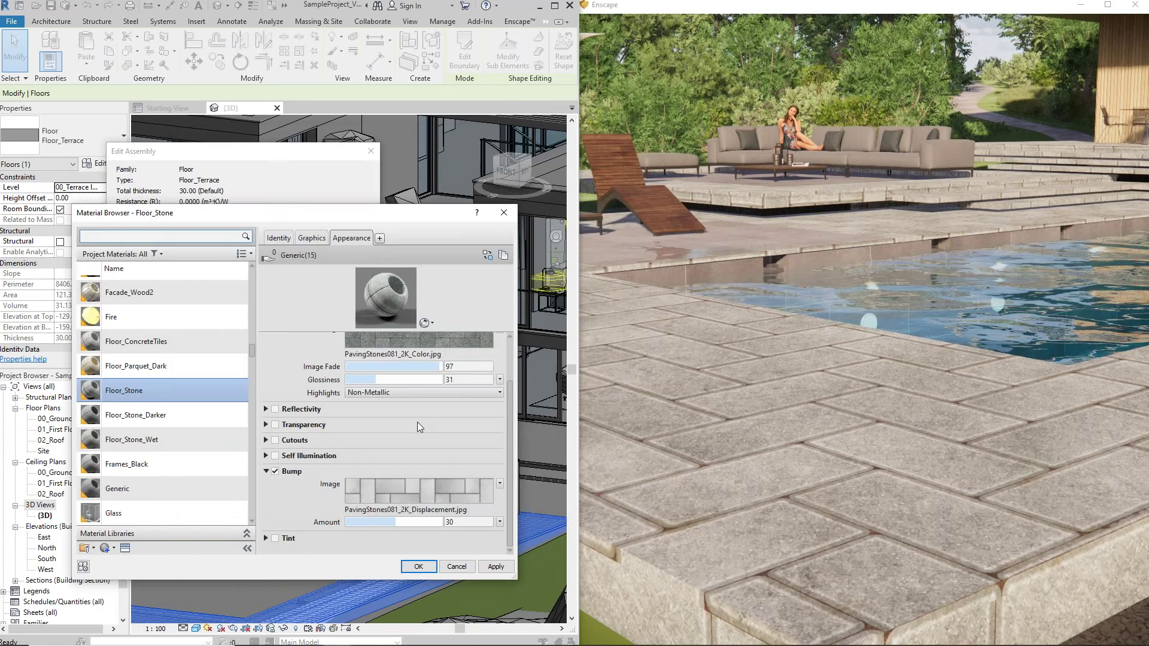
{"action": "left_click", "coordinate": [404, 486]}
{"action": "left_click", "coordinate": [382, 478]}
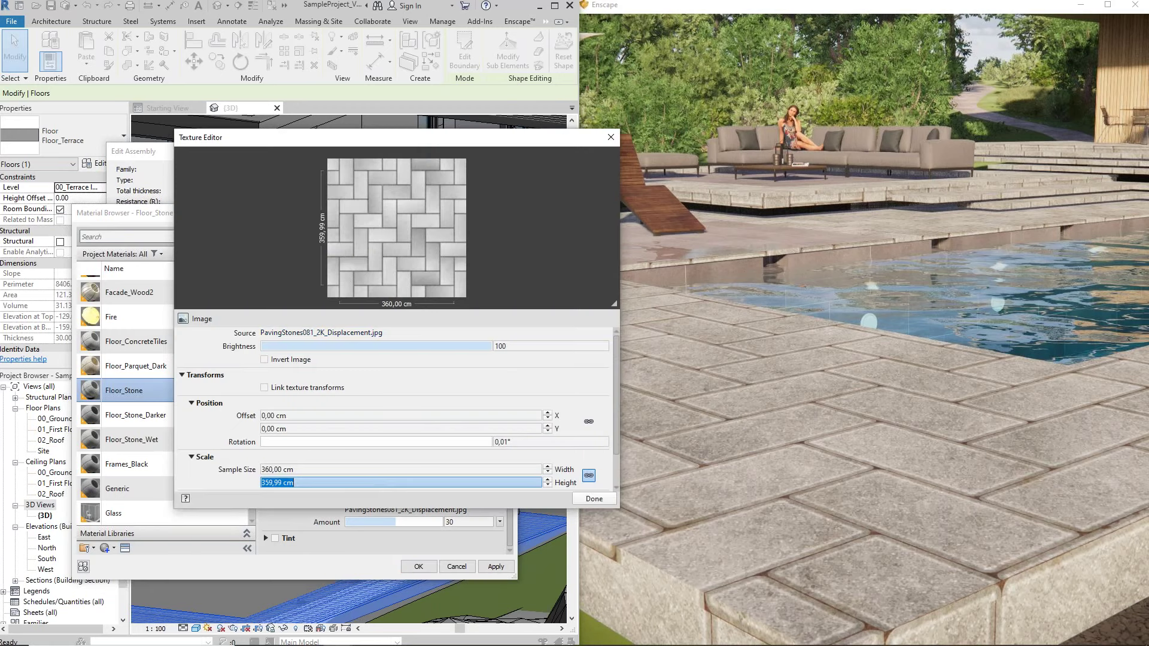
{"action": "type", "text": "360"}
{"action": "key", "text": "Return"}
{"action": "left_click", "coordinate": [575, 499]}
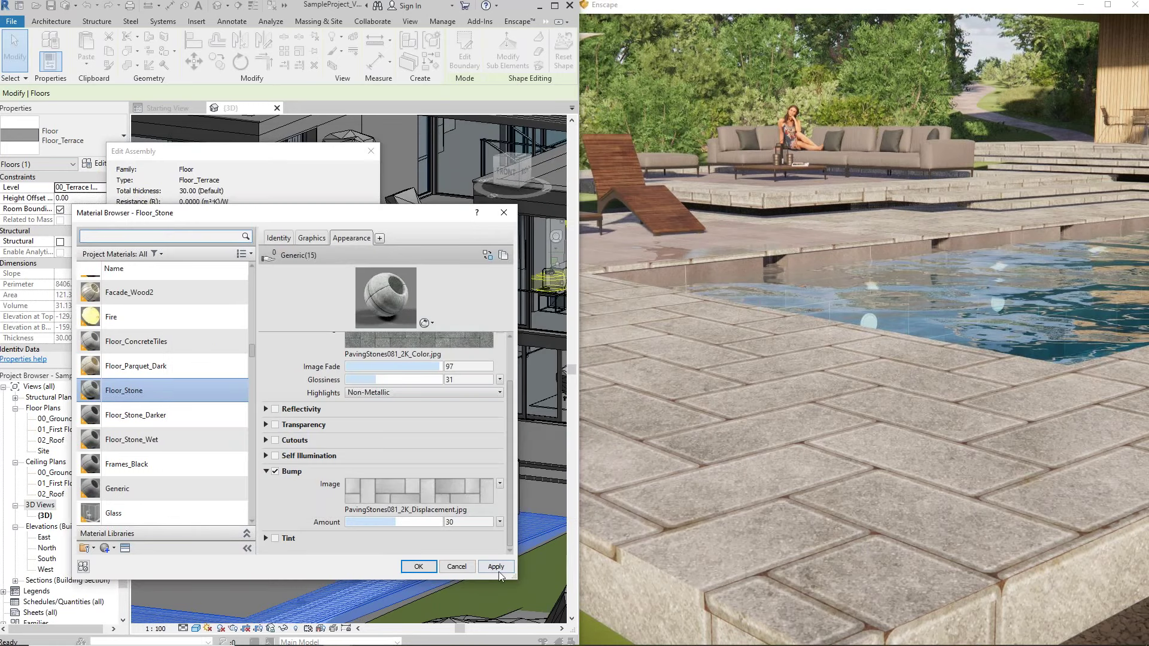
- Set Floor_Stone's bump amount to 424, apply it, inspect the rendered paving, and confirm the material and floor type settings
{"action": "left_click_drag", "start_coordinate": [395, 521], "coordinate": [414, 523]}
{"action": "left_click", "coordinate": [495, 566]}
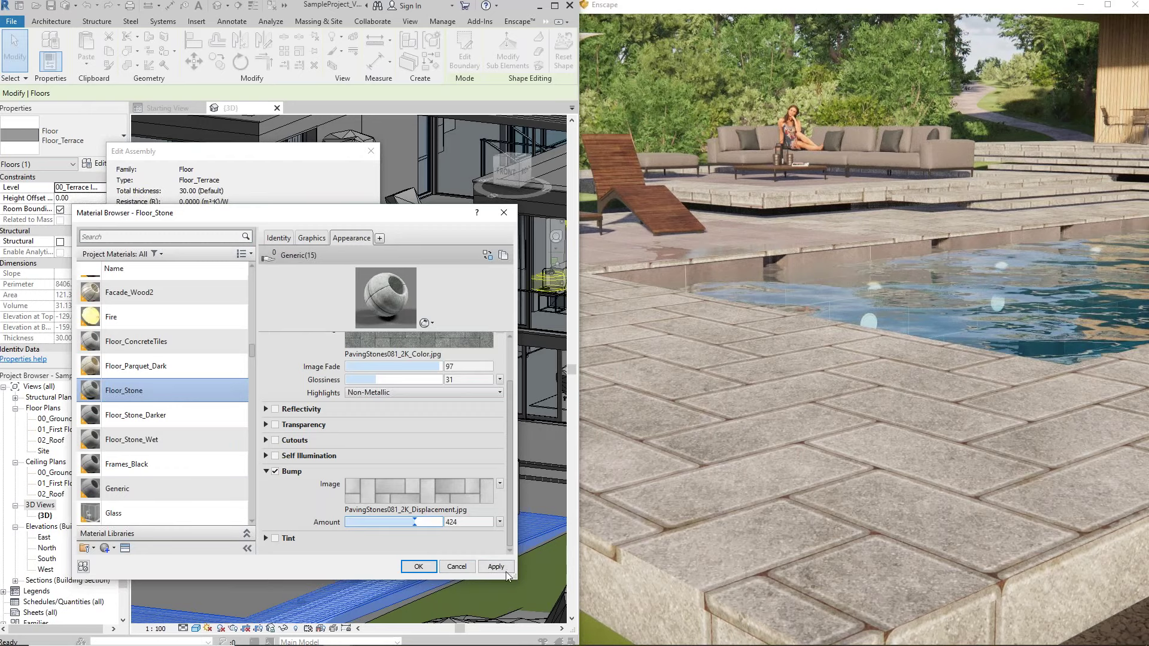
{"action": "right_click_drag", "start_coordinate": [837, 383], "coordinate": [1035, 365]}
{"action": "right_click_drag", "start_coordinate": [658, 542], "coordinate": [713, 530]}
{"action": "key", "text": "i"}
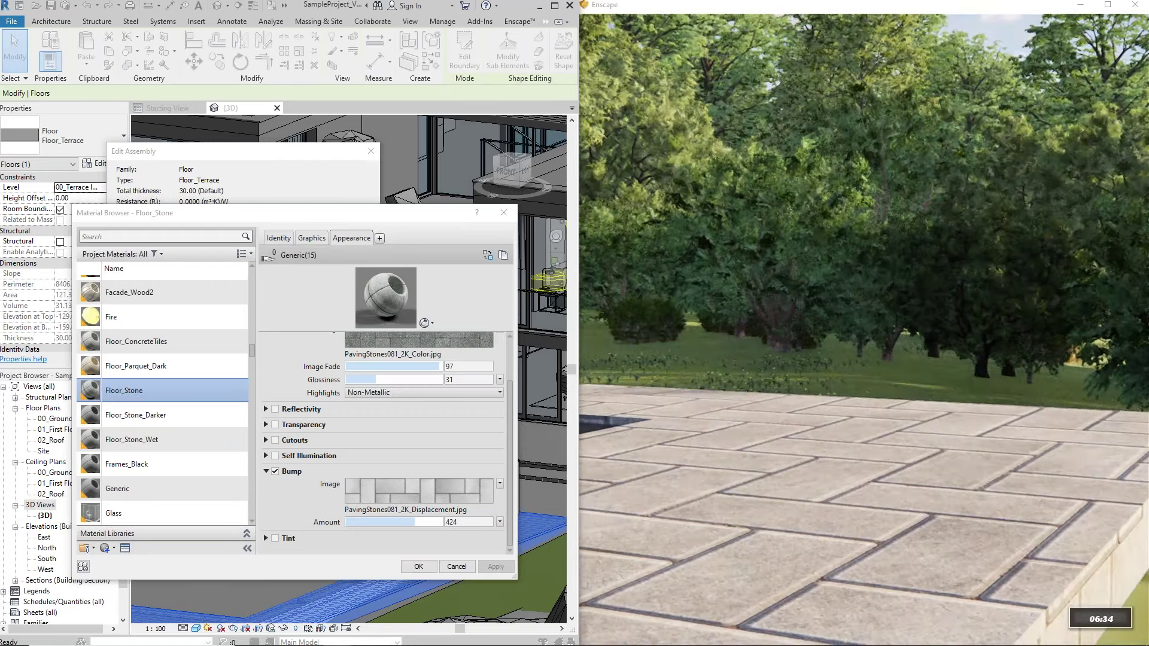
{"action": "key", "text": "a"}
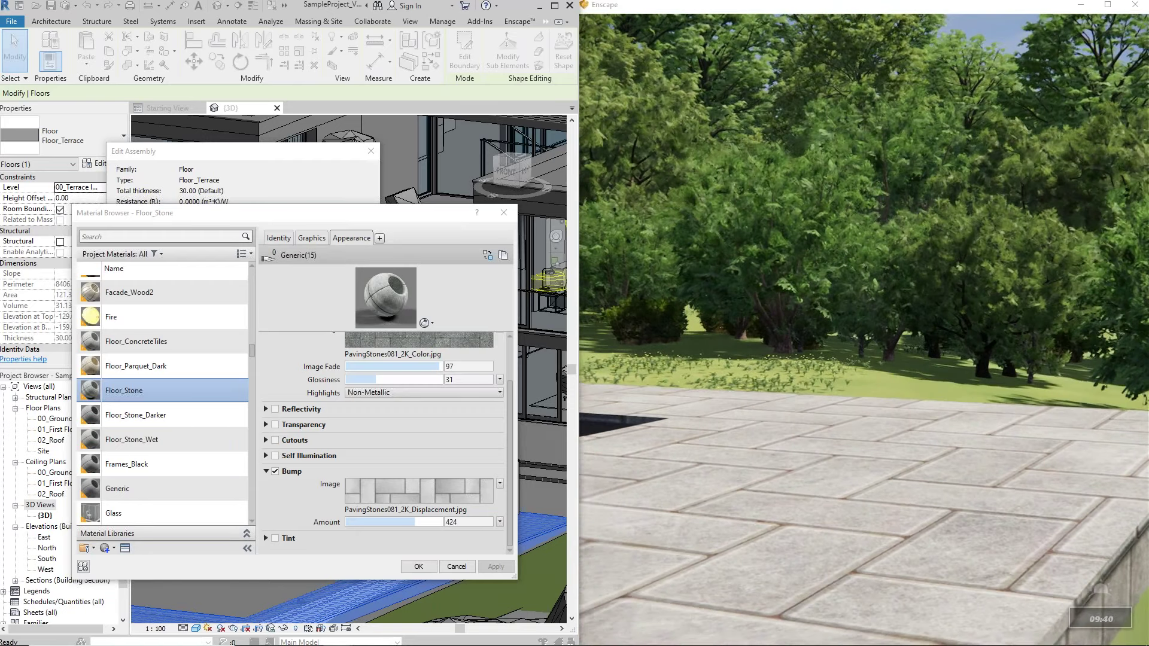
{"action": "key", "text": "s"}
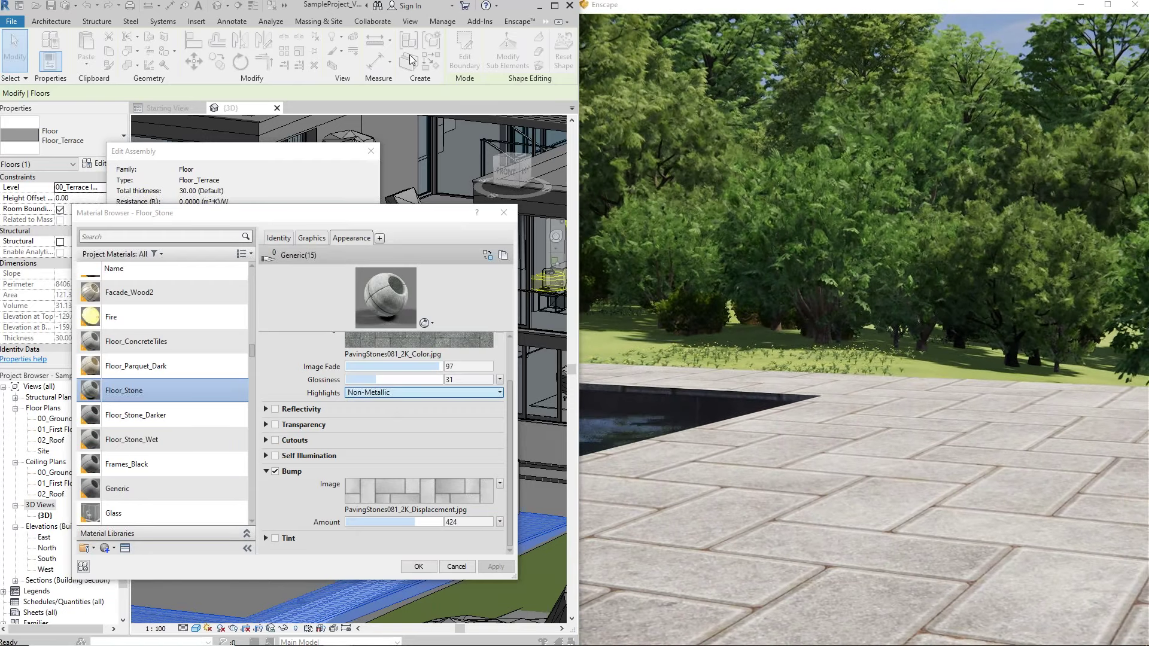
{"action": "left_click", "coordinate": [422, 12]}
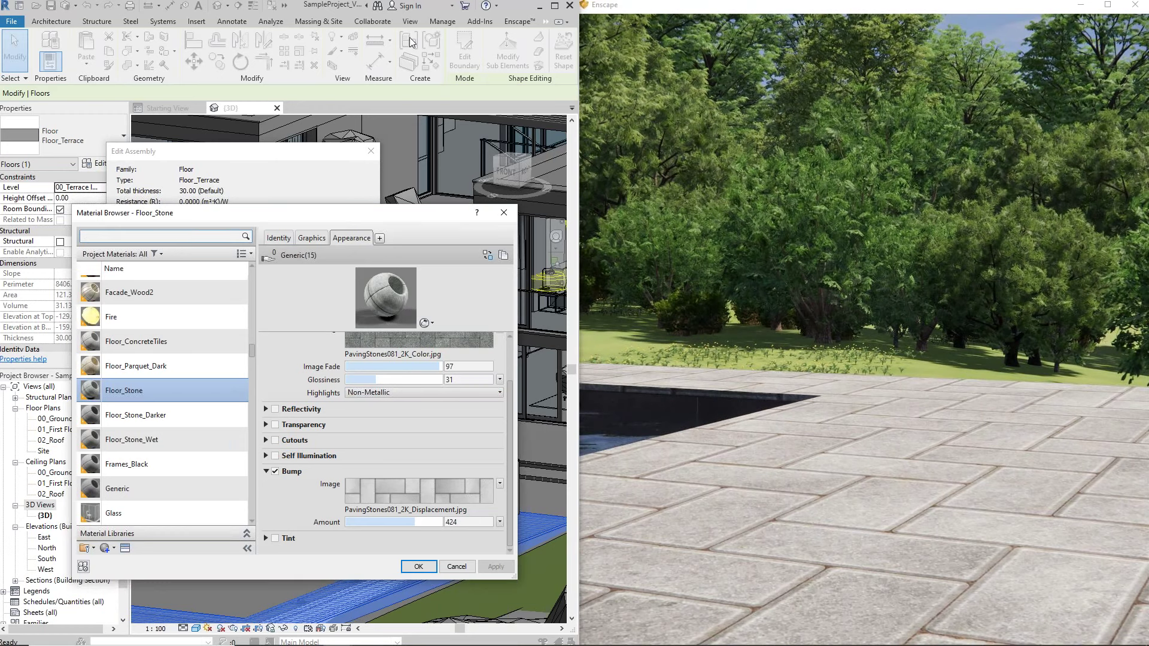
{"action": "left_click", "coordinate": [418, 566]}
{"action": "left_click", "coordinate": [222, 482]}
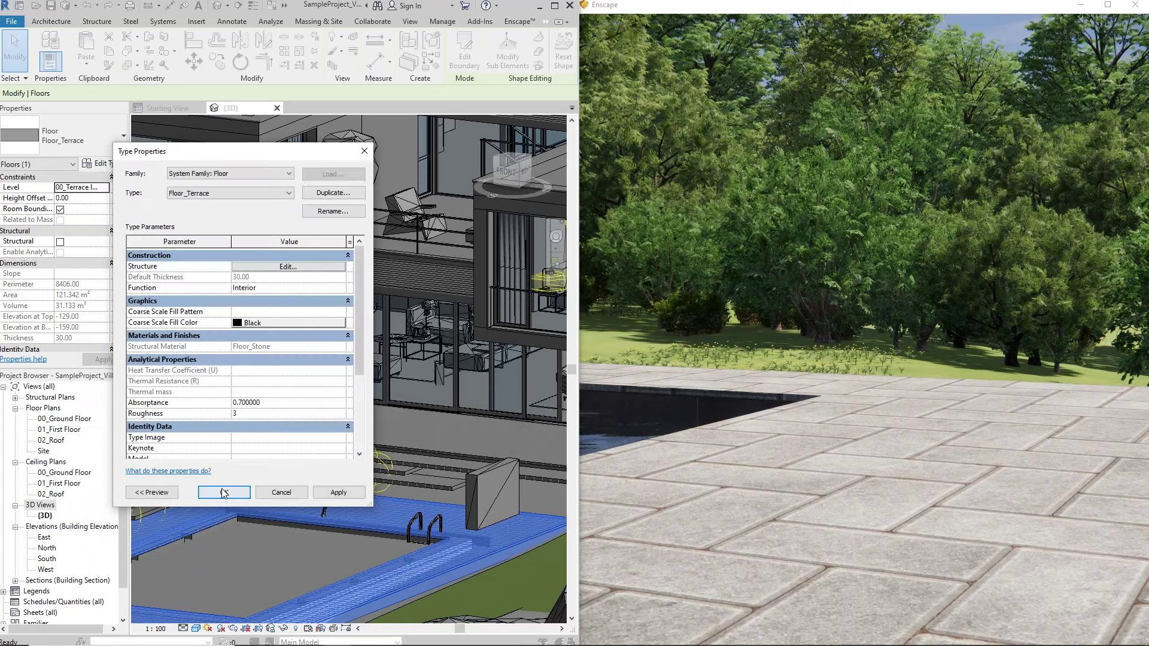
{"action": "left_click", "coordinate": [226, 490]}
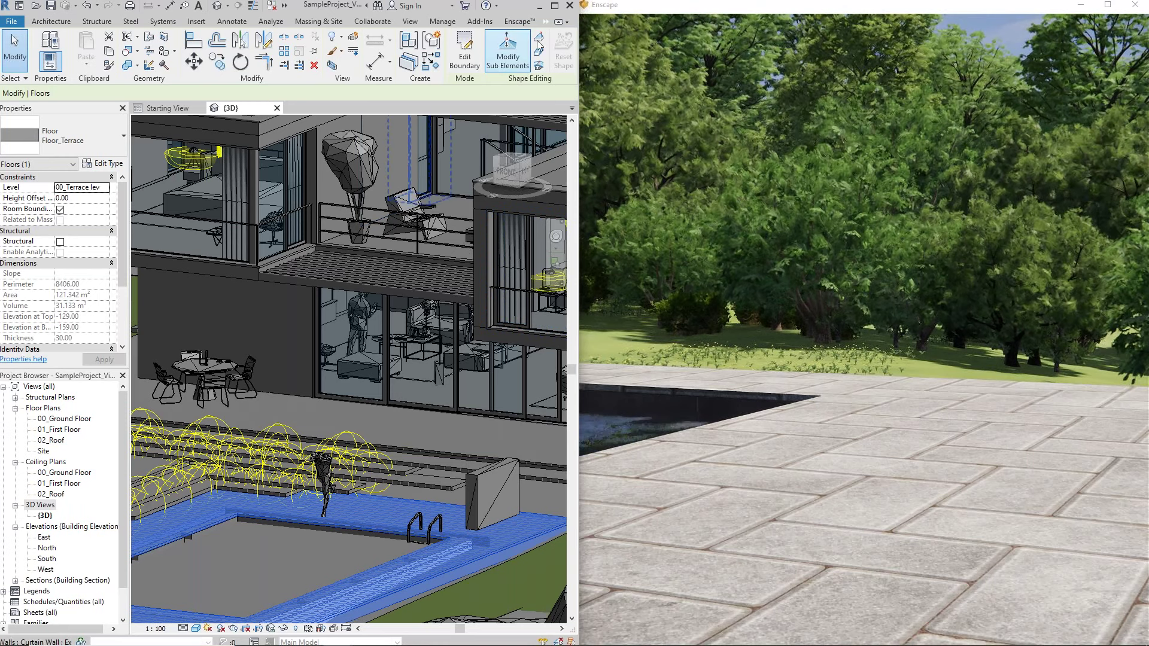
- Set Enscape's rendering mode to White and examine the relief of the terrace paving beside the pool
{"action": "left_click", "coordinate": [518, 21]}
{"action": "left_click", "coordinate": [380, 60]}
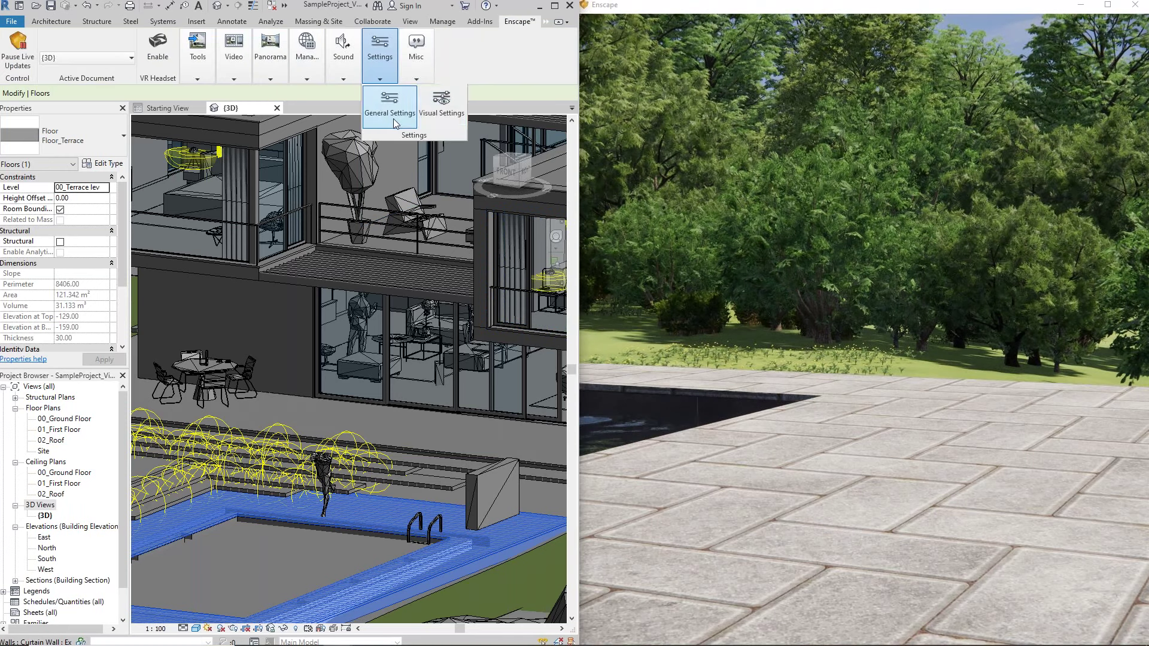
{"action": "left_click", "coordinate": [440, 105]}
{"action": "left_click", "coordinate": [267, 221]}
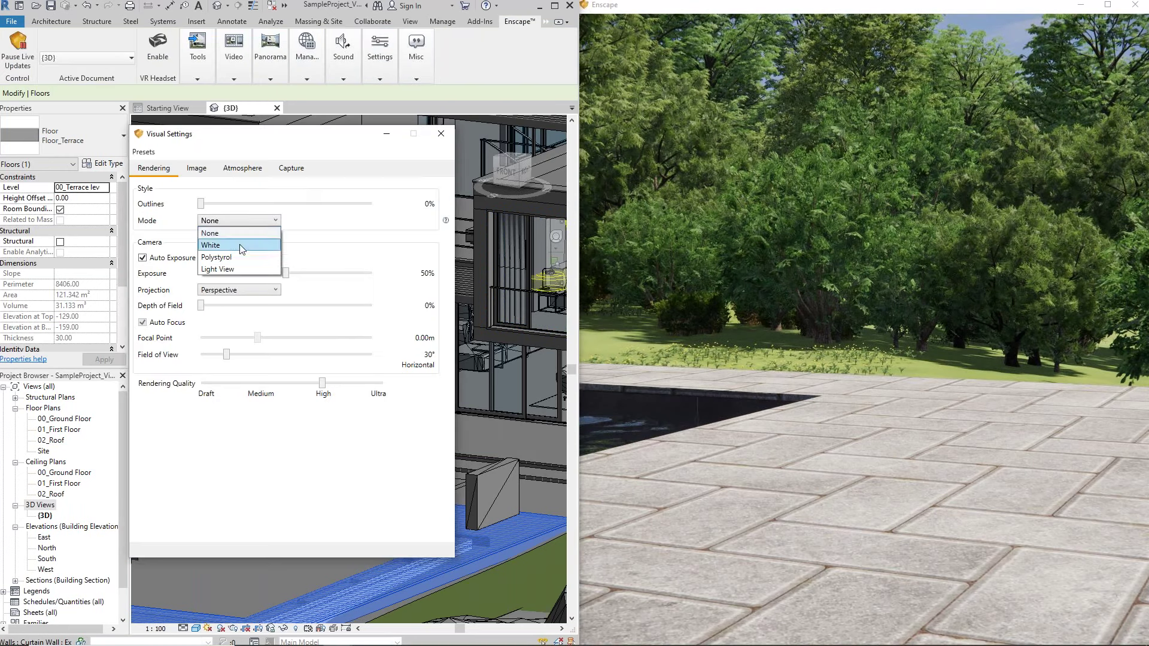
{"action": "left_click", "coordinate": [239, 244]}
{"action": "right_click_drag", "start_coordinate": [863, 335], "coordinate": [718, 461]}
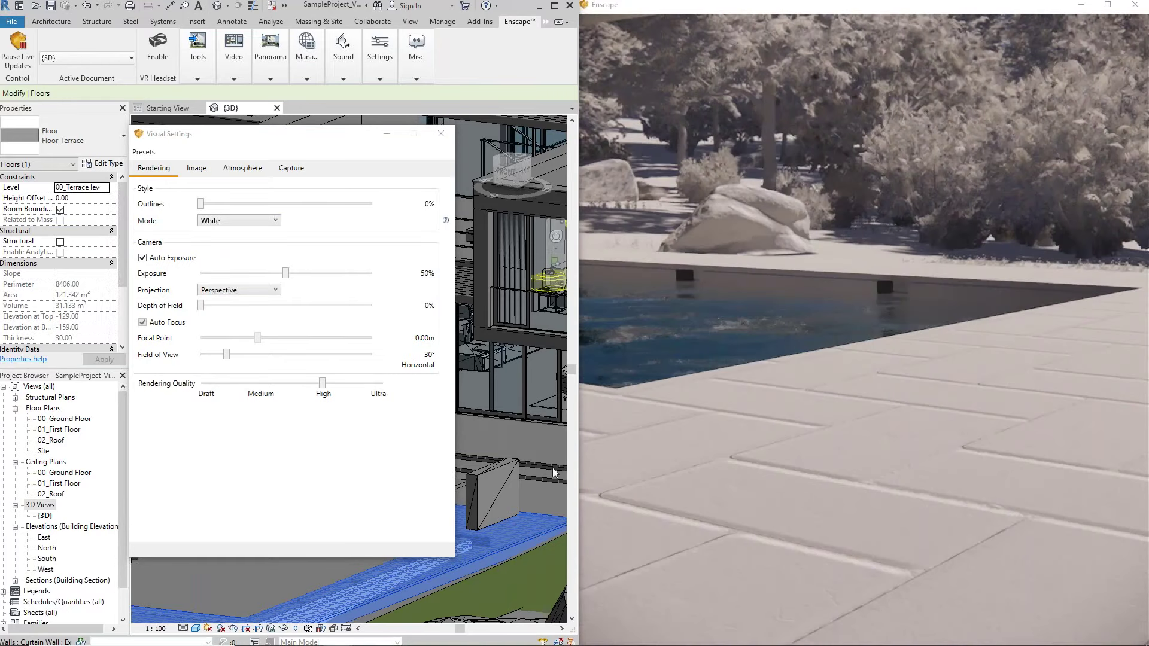
{"action": "left_click", "coordinate": [440, 133]}
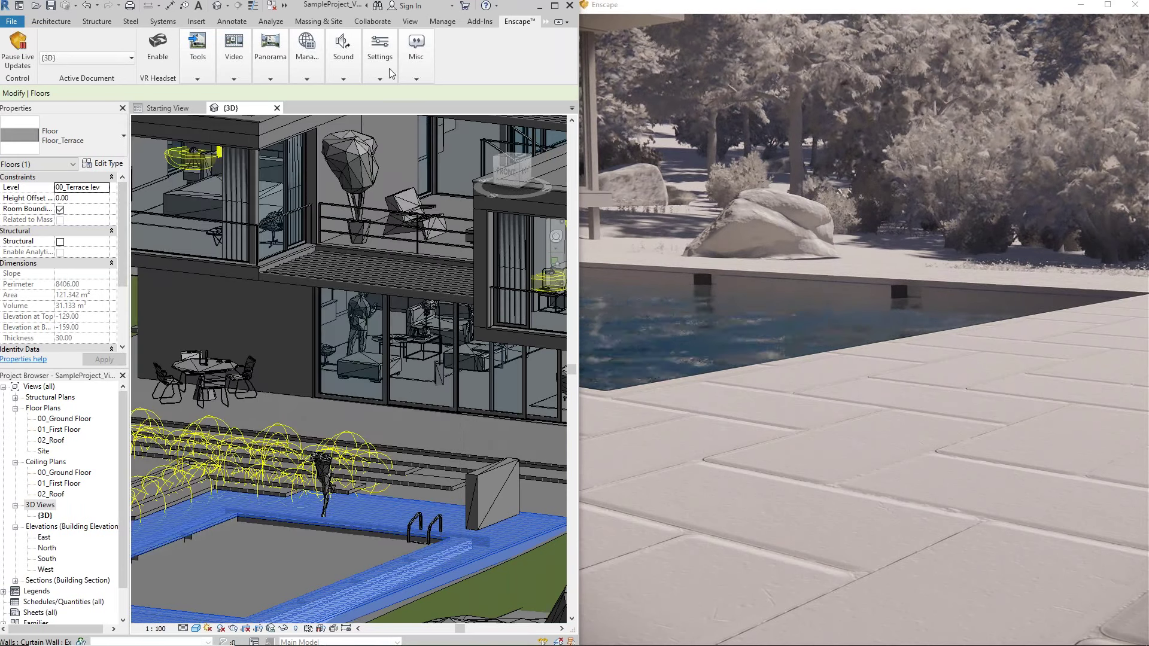
- Reopen the terrace floor's Floor_Stone material, set its bump amount to 525, and confirm the change through the floor type settings
{"action": "left_click", "coordinate": [102, 163]}
{"action": "left_click", "coordinate": [262, 268]}
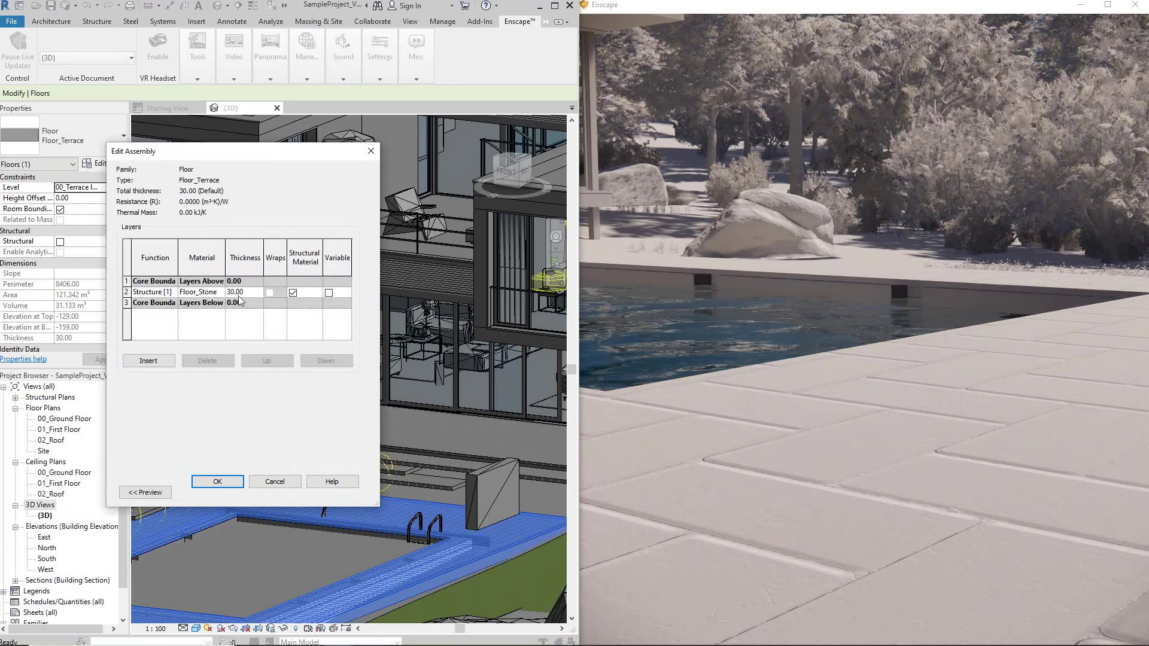
{"action": "left_click", "coordinate": [219, 292]}
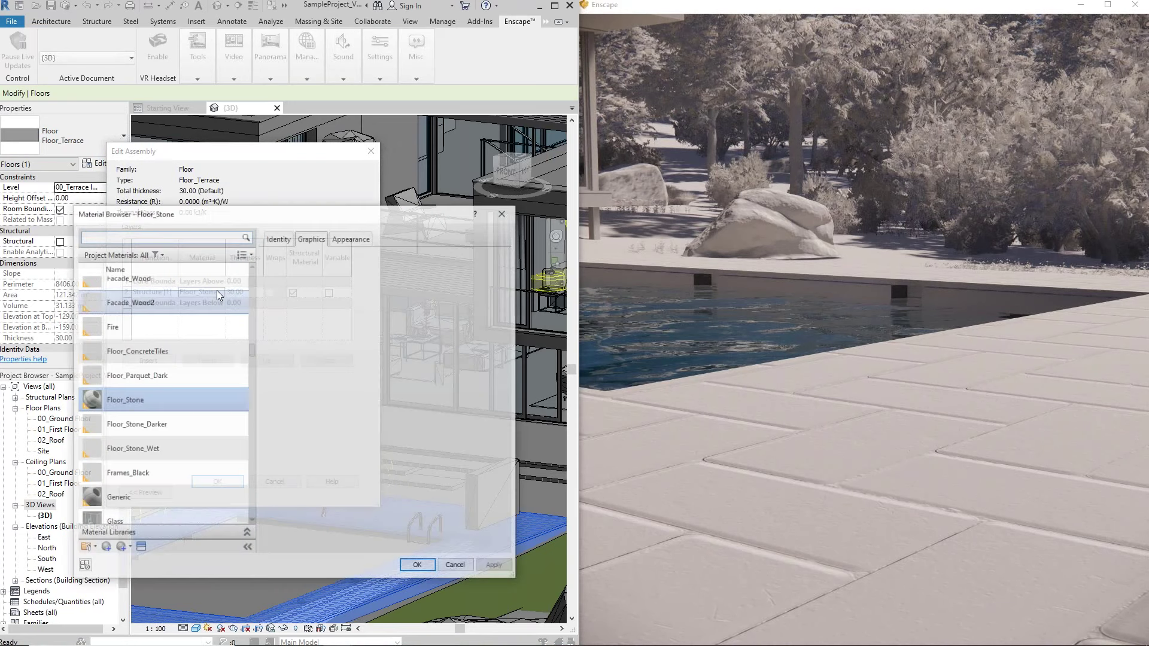
{"action": "left_click", "coordinate": [350, 238]}
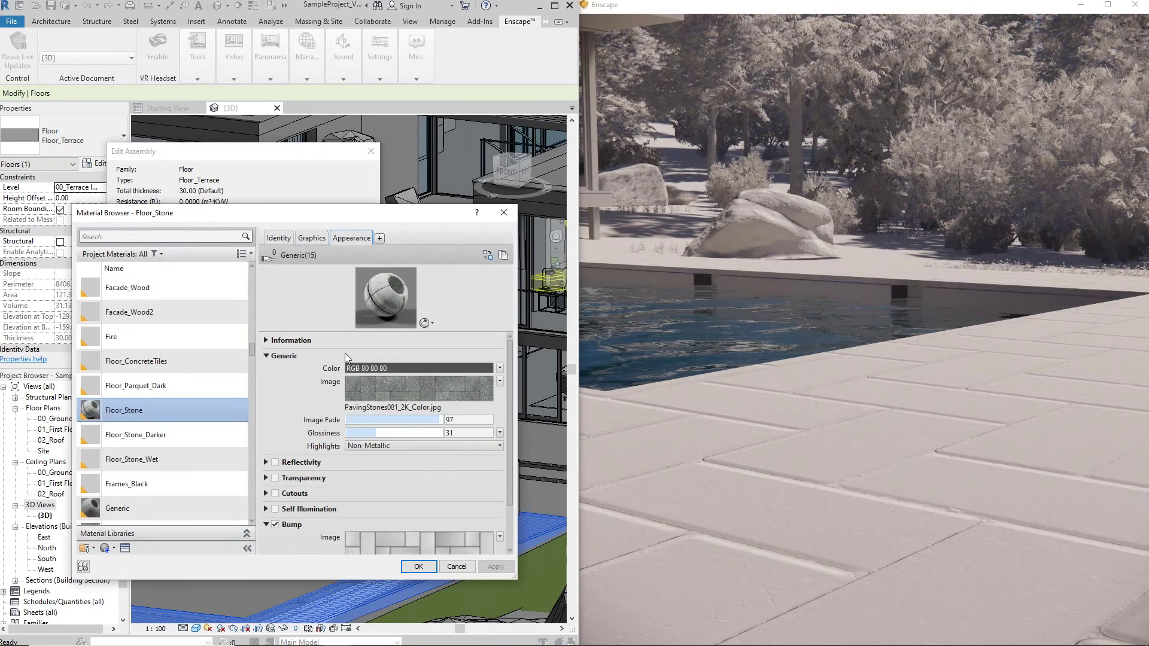
{"action": "scroll", "coordinate": [345, 353], "scroll_direction": "down", "scroll_amount": 2}
{"action": "left_click", "coordinate": [418, 522]}
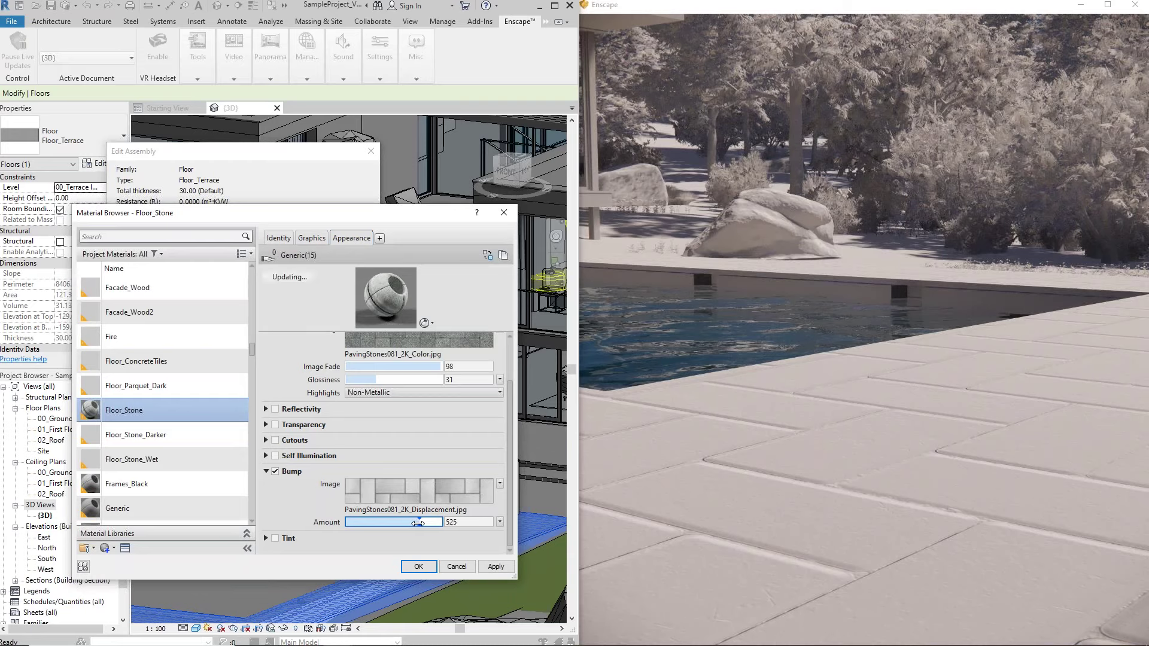
{"action": "left_click", "coordinate": [496, 567]}
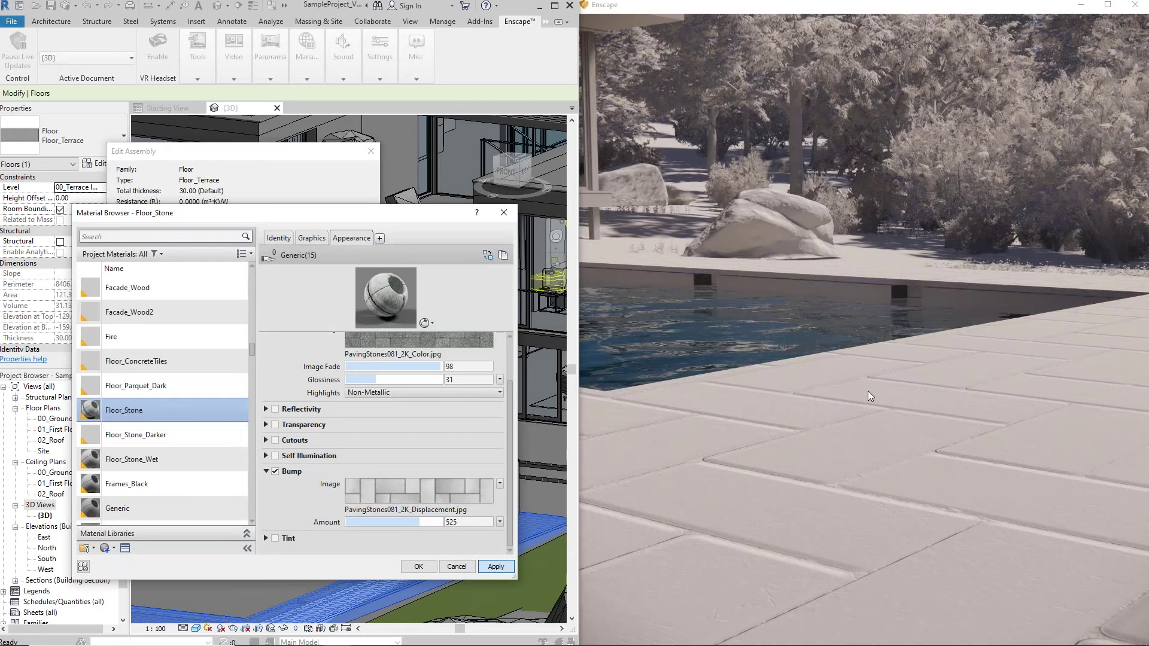
{"action": "right_click_drag", "start_coordinate": [870, 395], "coordinate": [856, 502]}
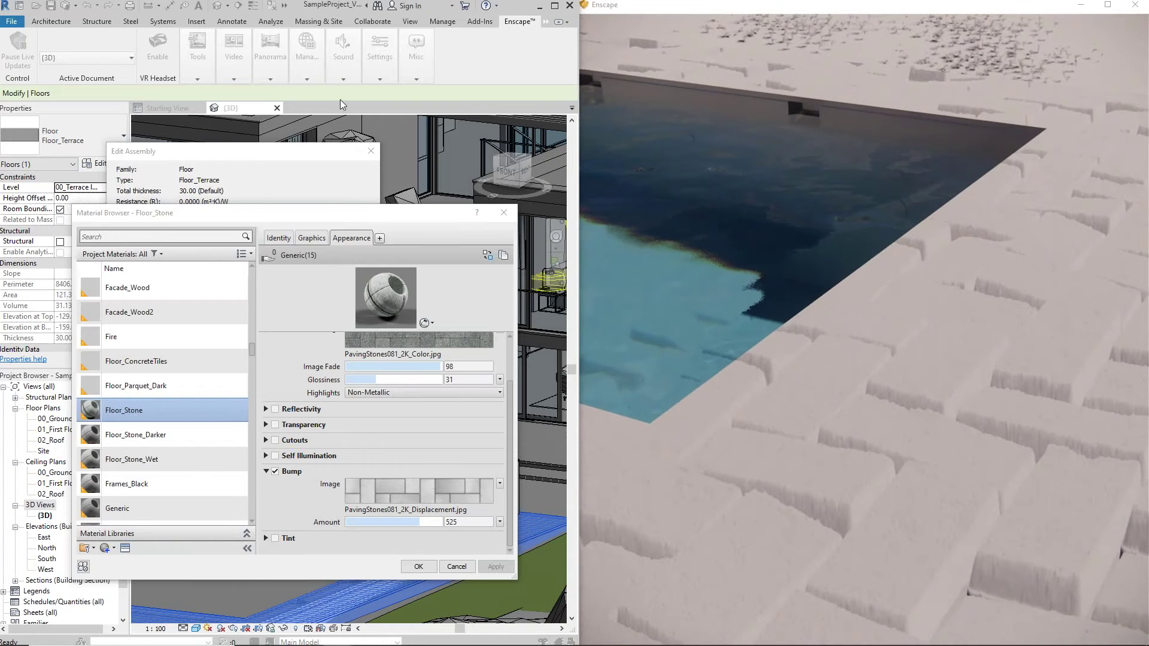
{"action": "left_click", "coordinate": [417, 566]}
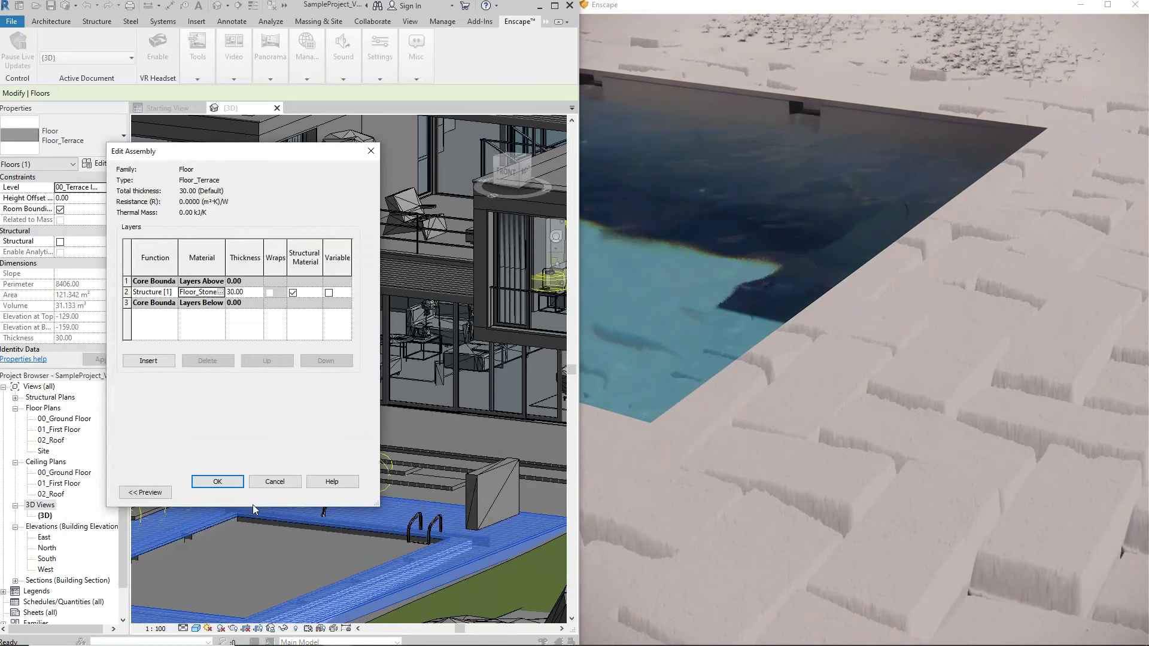
{"action": "left_click", "coordinate": [225, 481]}
{"action": "left_click", "coordinate": [224, 493]}
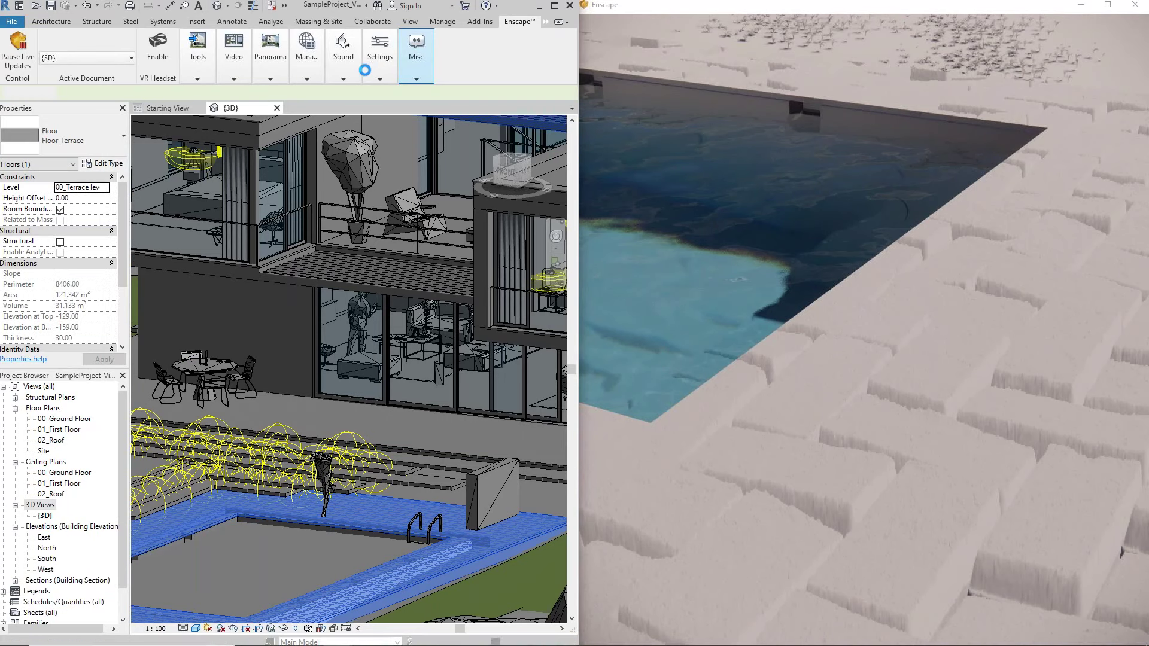
- Switch Enscape's rendering mode back to None in the visual settings
{"action": "left_click_drag", "start_coordinate": [742, 205], "coordinate": [1046, 185]}
{"action": "left_click_drag", "start_coordinate": [884, 254], "coordinate": [958, 299]}
{"action": "right_click_drag", "start_coordinate": [884, 254], "coordinate": [987, 281], "text": "shift"}
{"action": "left_click", "coordinate": [507, 22]}
{"action": "left_click", "coordinate": [379, 66]}
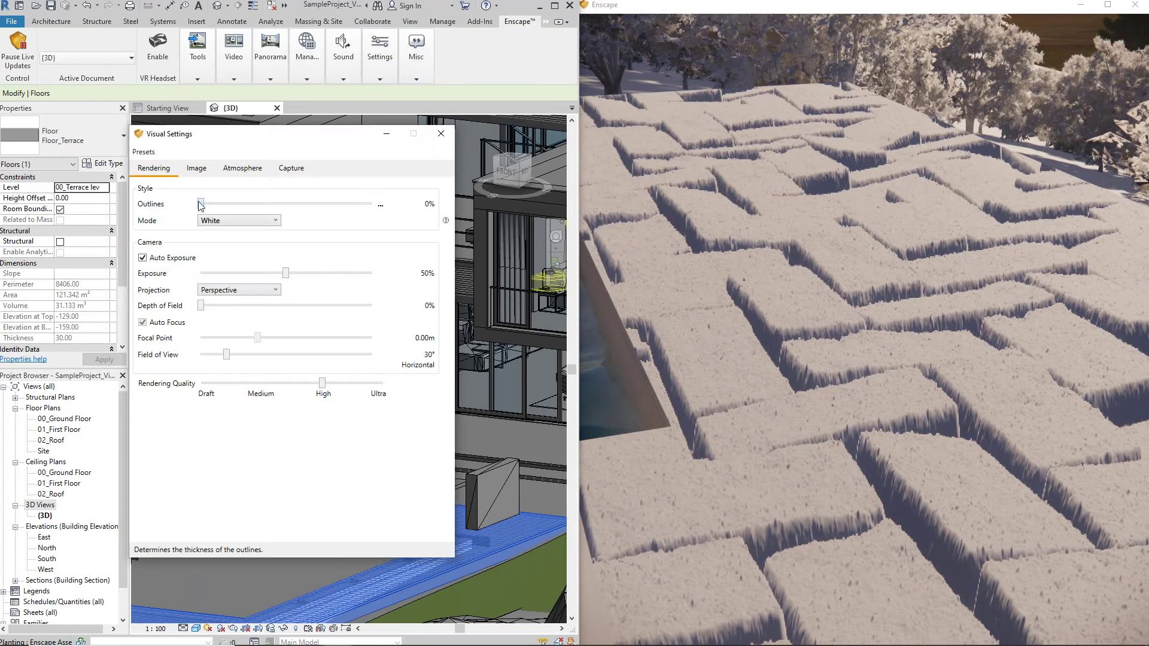
{"action": "right_click_drag", "start_coordinate": [720, 248], "coordinate": [606, 299]}
{"action": "scroll", "coordinate": [646, 275], "scroll_direction": "up", "scroll_amount": 3}
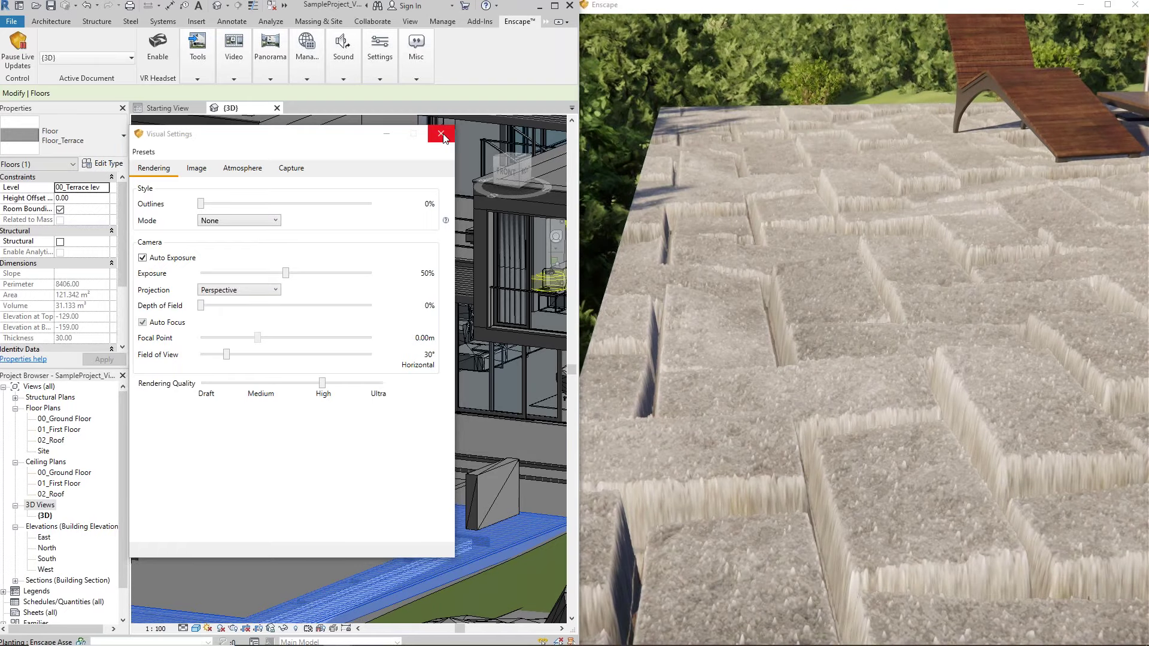
{"action": "left_click", "coordinate": [440, 134]}
- Examine the displaced terrace paving from several angles in the render, from close-up stones to the villa facade
{"action": "right_click_drag", "start_coordinate": [861, 299], "coordinate": [664, 338]}
{"action": "right_click_drag", "start_coordinate": [724, 221], "coordinate": [804, 242]}
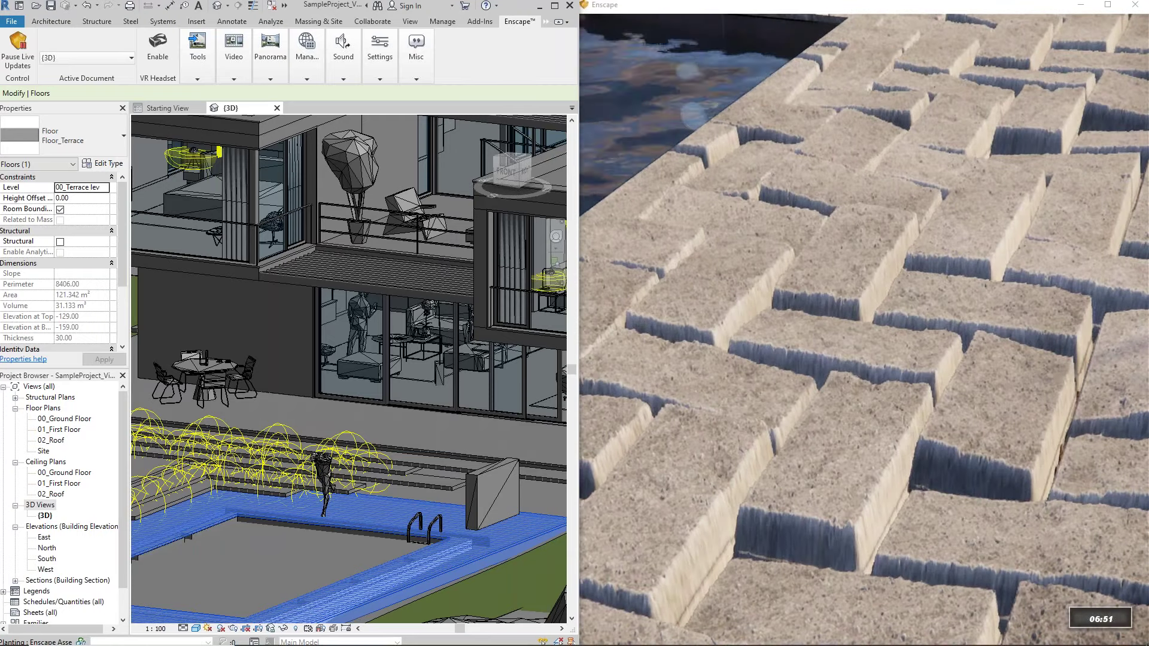
{"action": "scroll", "coordinate": [826, 235], "scroll_direction": "down", "scroll_amount": 5}
{"action": "right_click_drag", "start_coordinate": [825, 235], "coordinate": [628, 239]}
{"action": "scroll", "coordinate": [825, 235], "scroll_direction": "up", "scroll_amount": 3}
{"action": "right_click_drag", "start_coordinate": [862, 323], "coordinate": [924, 181]}
{"action": "scroll", "coordinate": [862, 323], "scroll_direction": "up", "scroll_amount": 3}
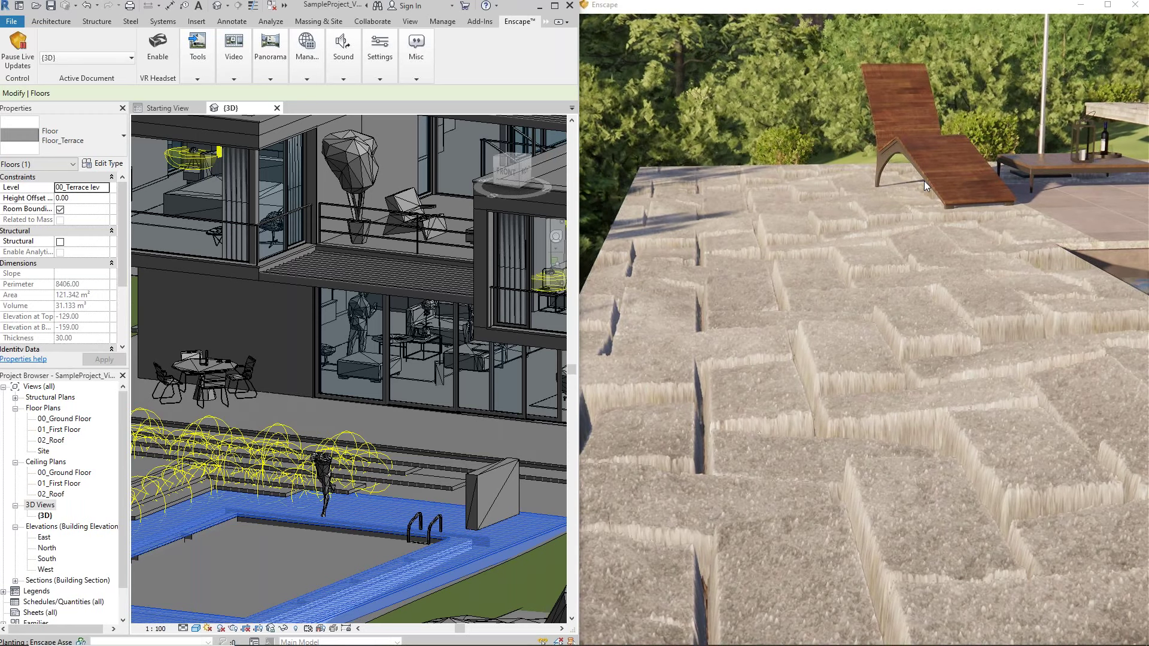
{"action": "left_click_drag", "start_coordinate": [886, 182], "coordinate": [1065, 198]}
{"action": "right_click_drag", "start_coordinate": [957, 206], "coordinate": [790, 89]}
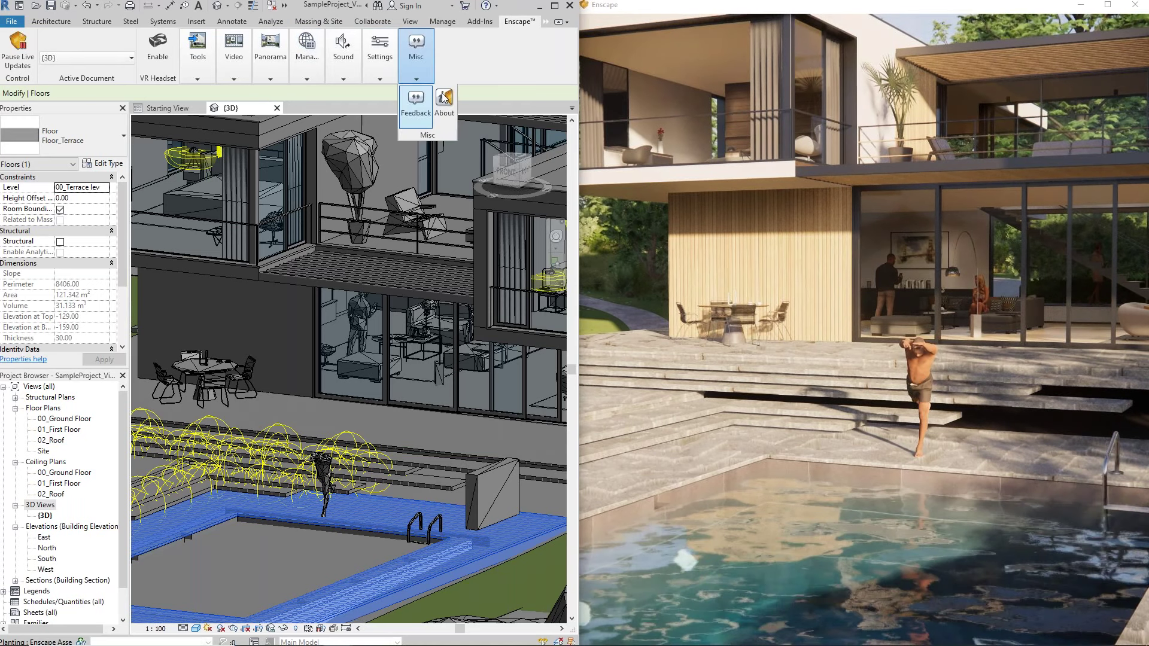
- Open the Enscape Asset Library with its custom assets
{"action": "mouse_move", "coordinate": [345, 74]}
{"action": "mouse_move", "coordinate": [230, 77]}
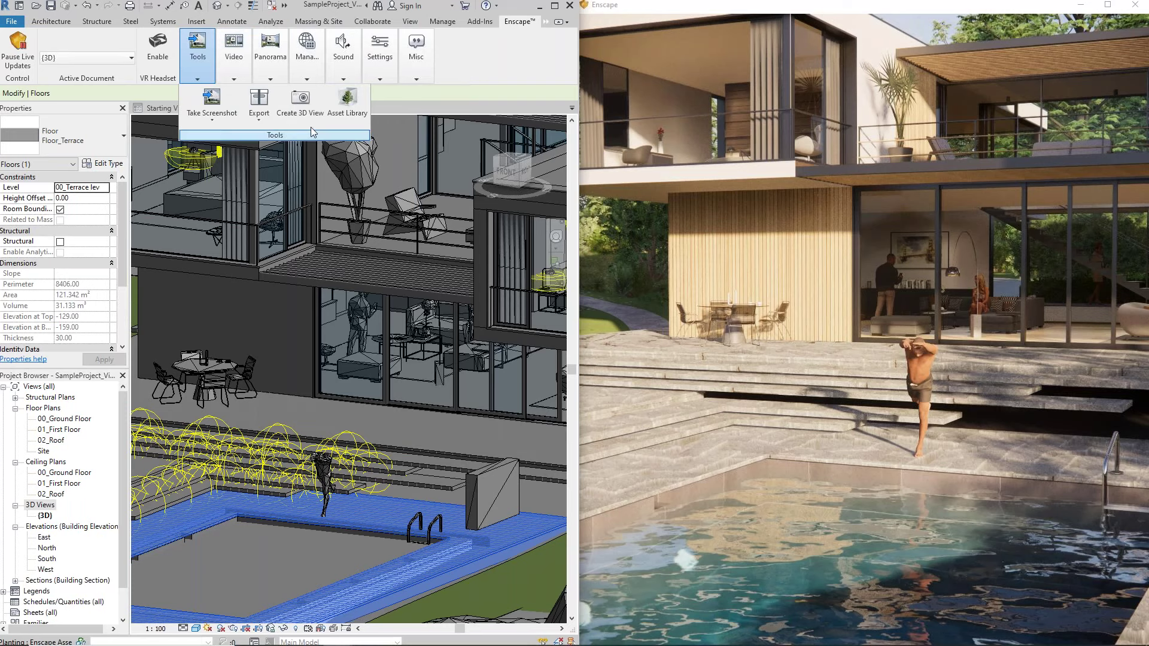
{"action": "left_click", "coordinate": [347, 109]}
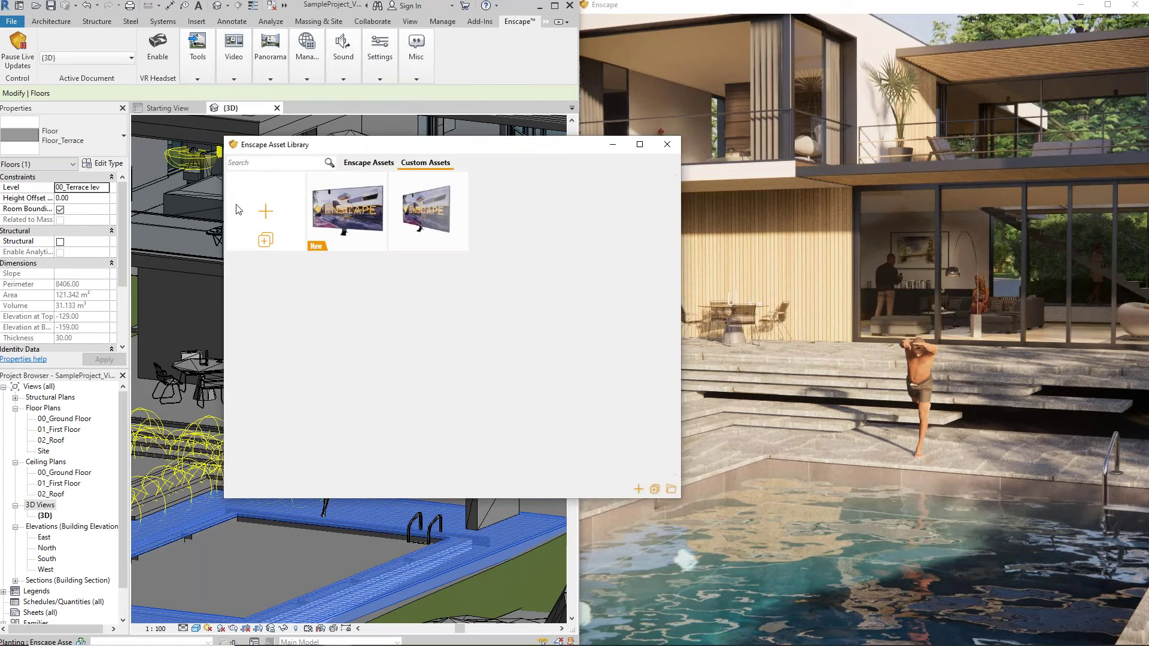
- Open the custom asset Test TV for AU 2020 in the Custom Asset Editor
{"action": "left_click", "coordinate": [366, 223]}
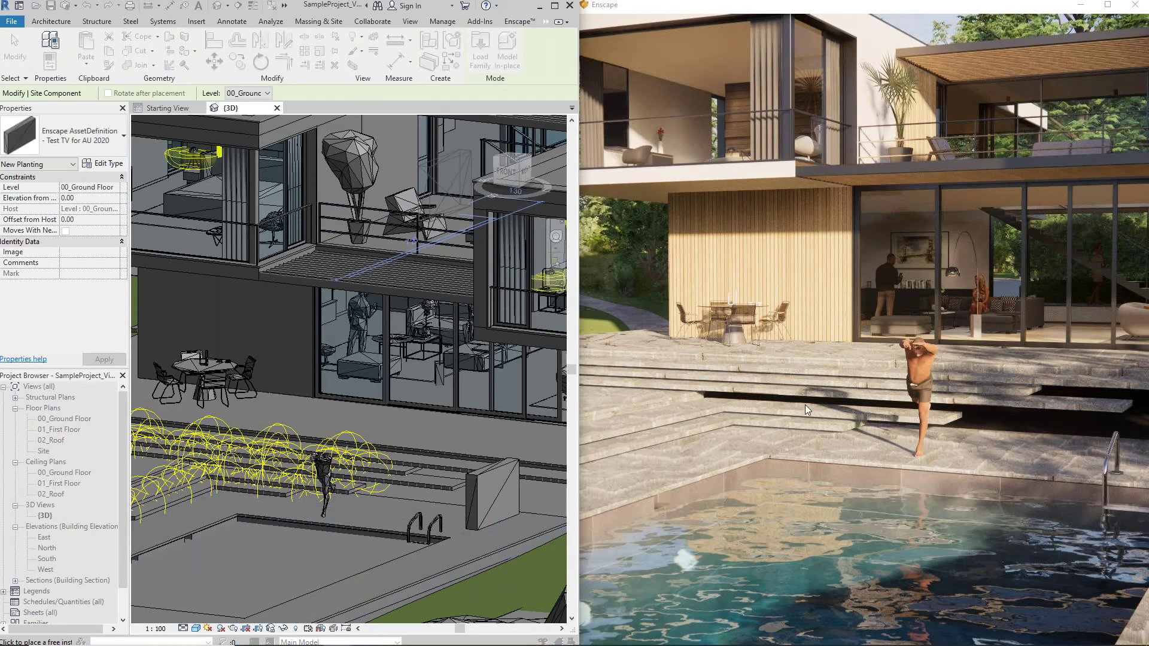
{"action": "key", "text": "Escape"}
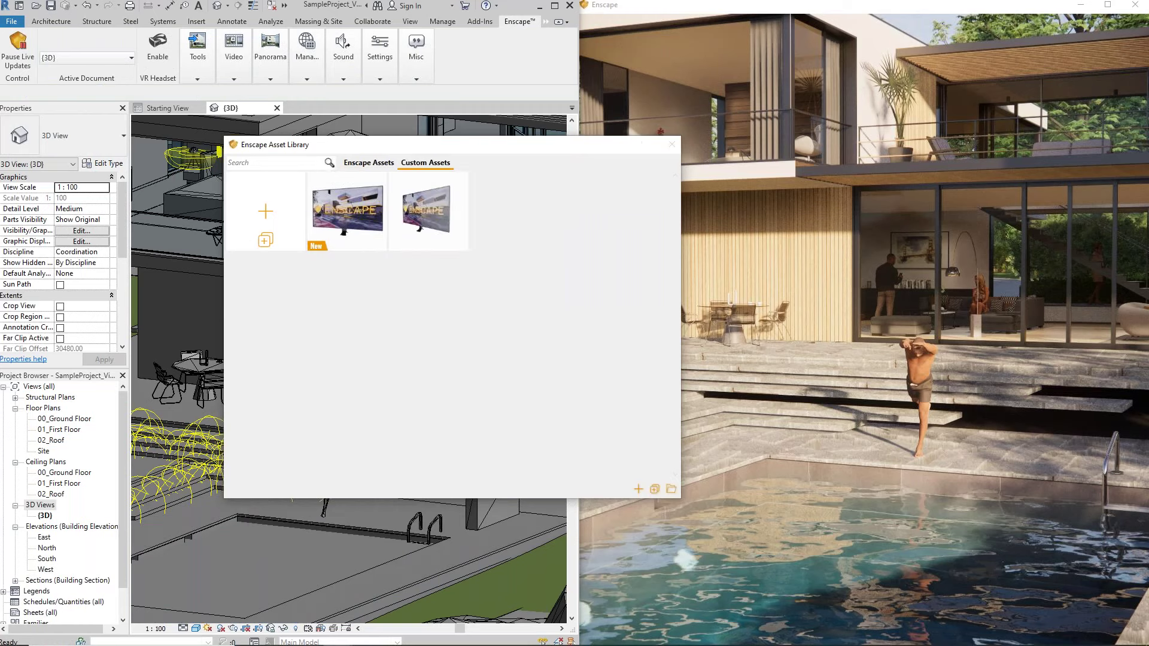
{"action": "left_click", "coordinate": [365, 250]}
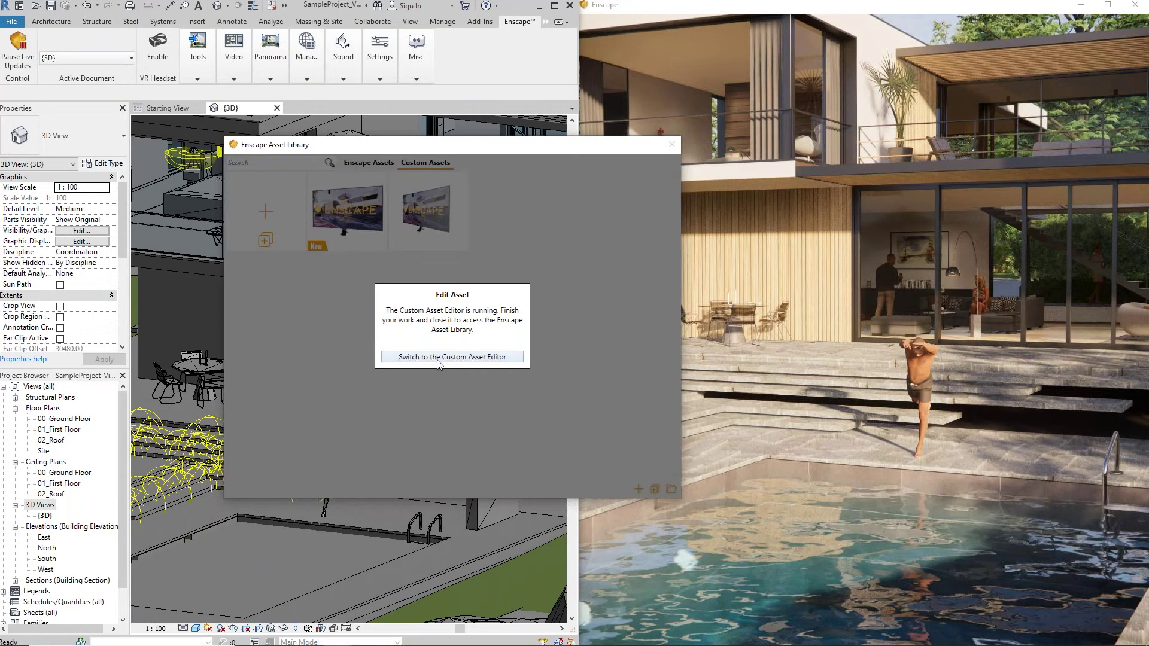
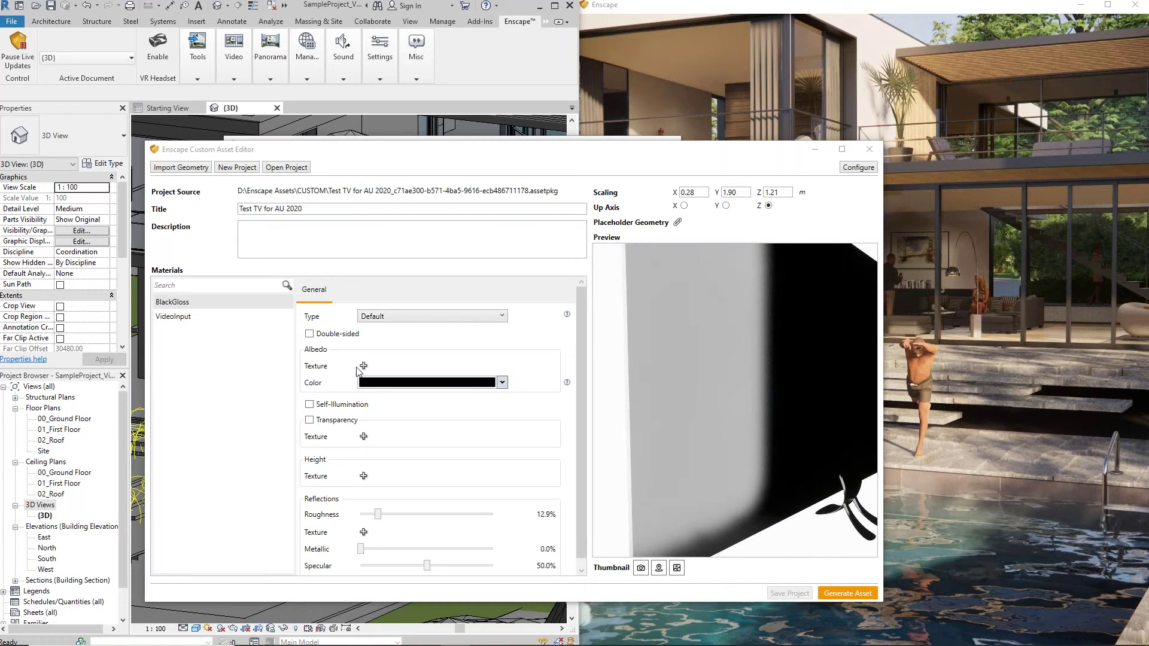
- Load PavingStones081_2K_Displacement.jpg from the Enscape 2.9 Textures folder on the desktop as the BlackGloss material's height texture
{"action": "left_click", "coordinate": [363, 475]}
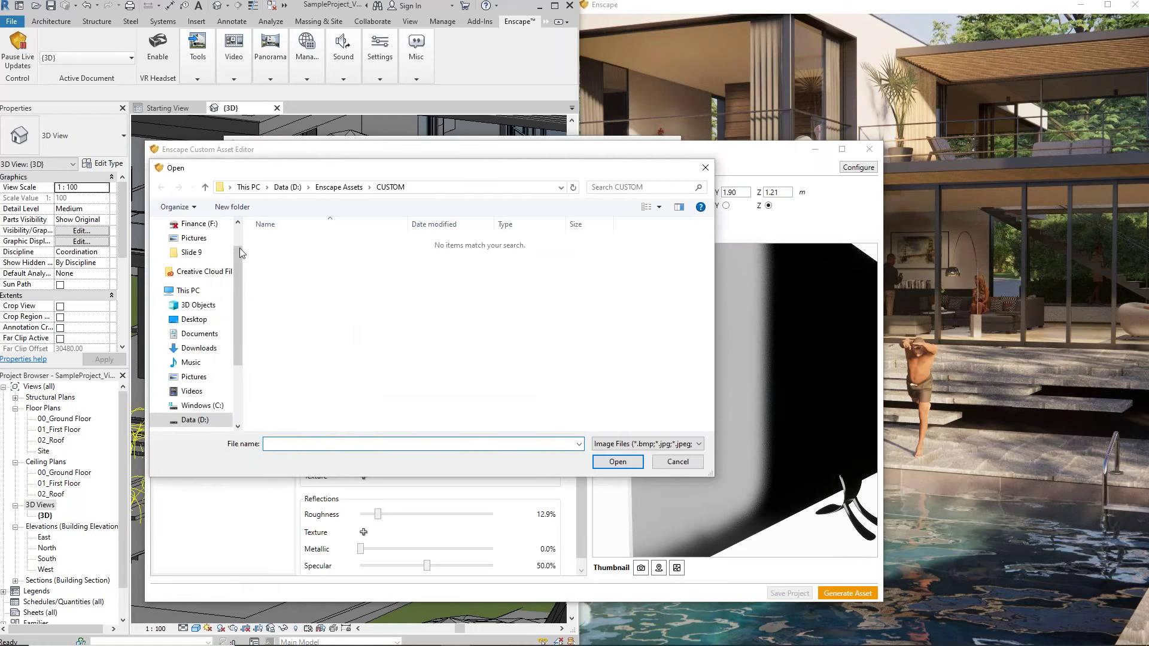
{"action": "left_click", "coordinate": [194, 318]}
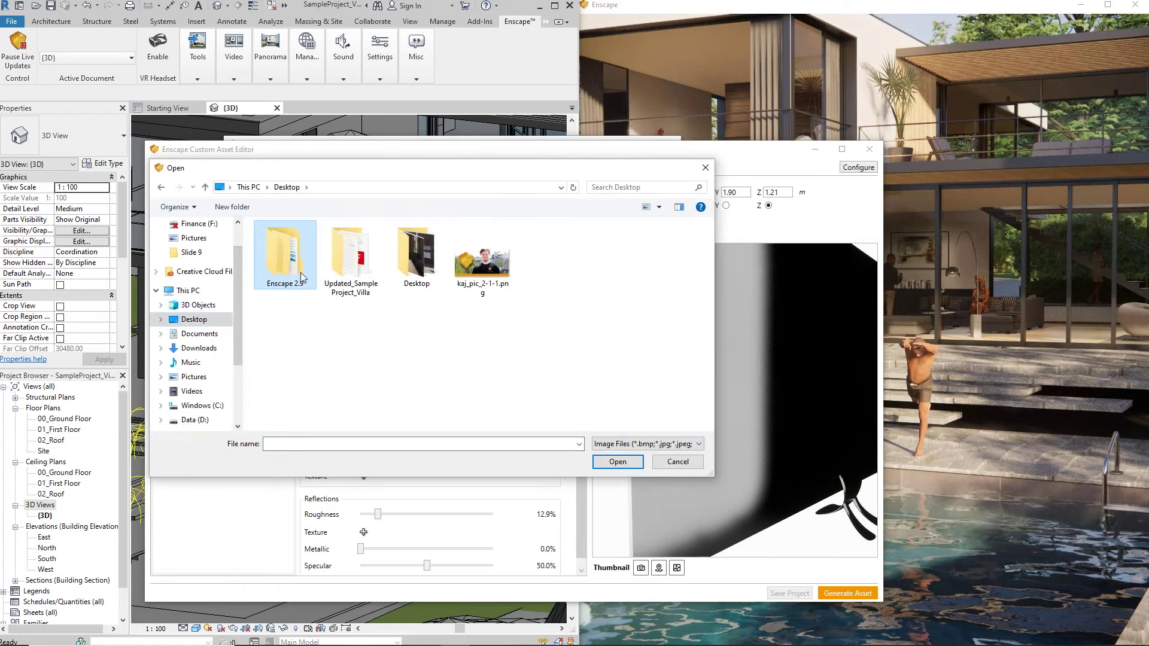
{"action": "double_click", "coordinate": [284, 254]}
{"action": "left_click", "coordinate": [283, 254]}
{"action": "double_click", "coordinate": [283, 254]}
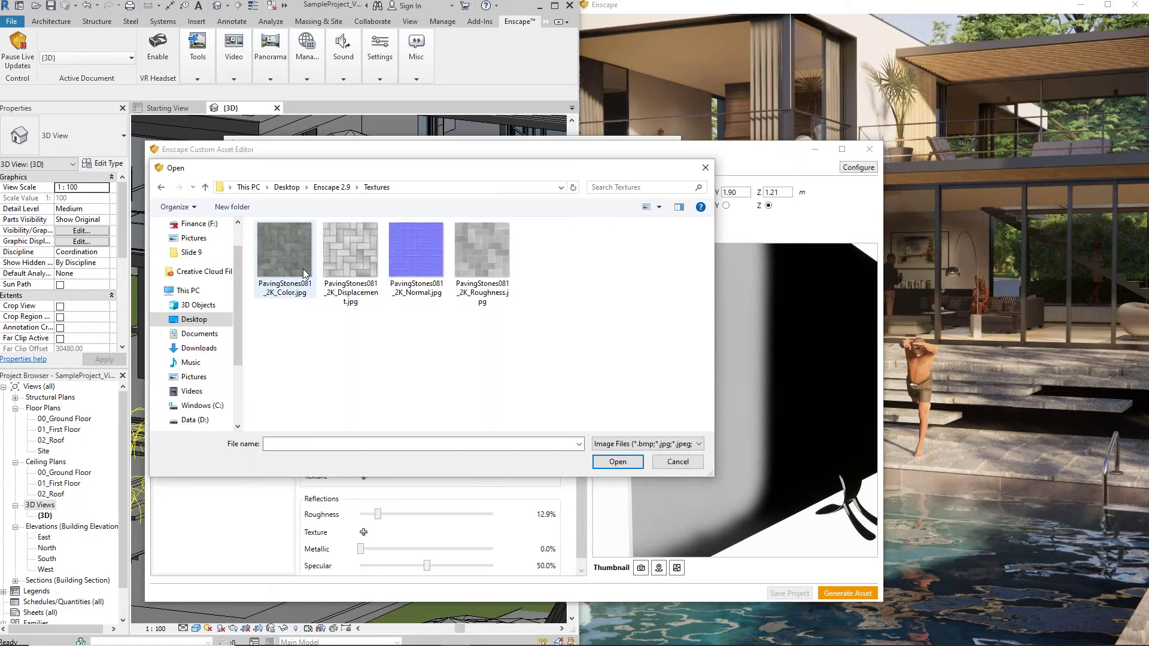
{"action": "left_click", "coordinate": [357, 254]}
{"action": "double_click", "coordinate": [357, 254]}
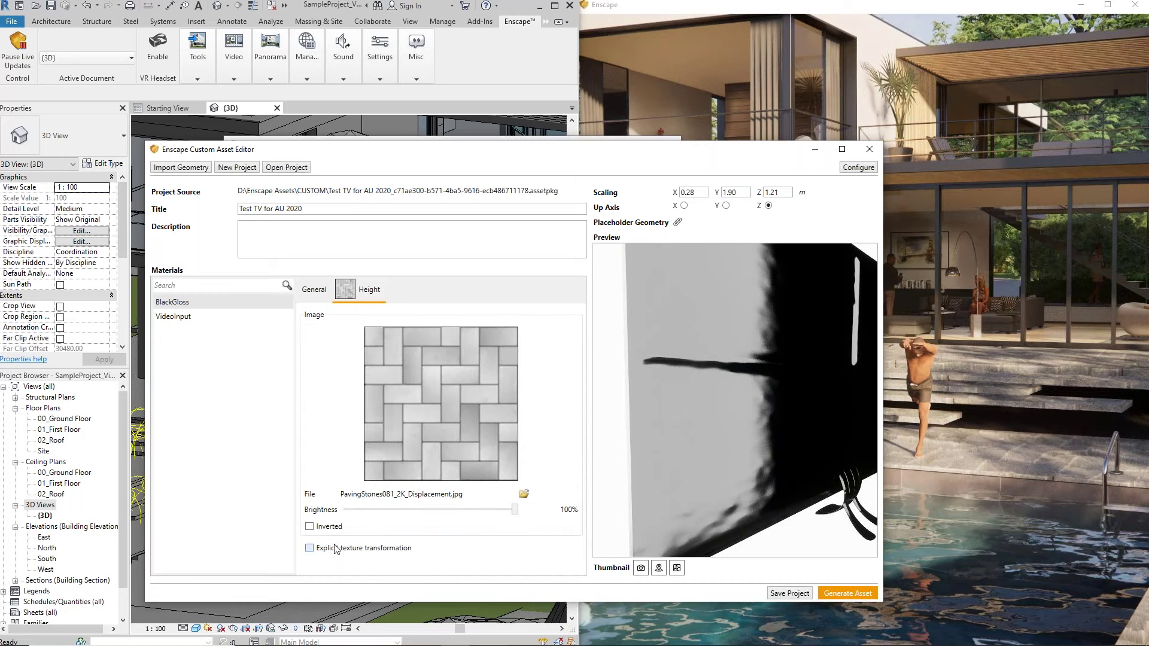
- Enable explicit transformation for the BlackGloss height texture and set its width and height to 0.1
{"action": "left_click", "coordinate": [310, 547]}
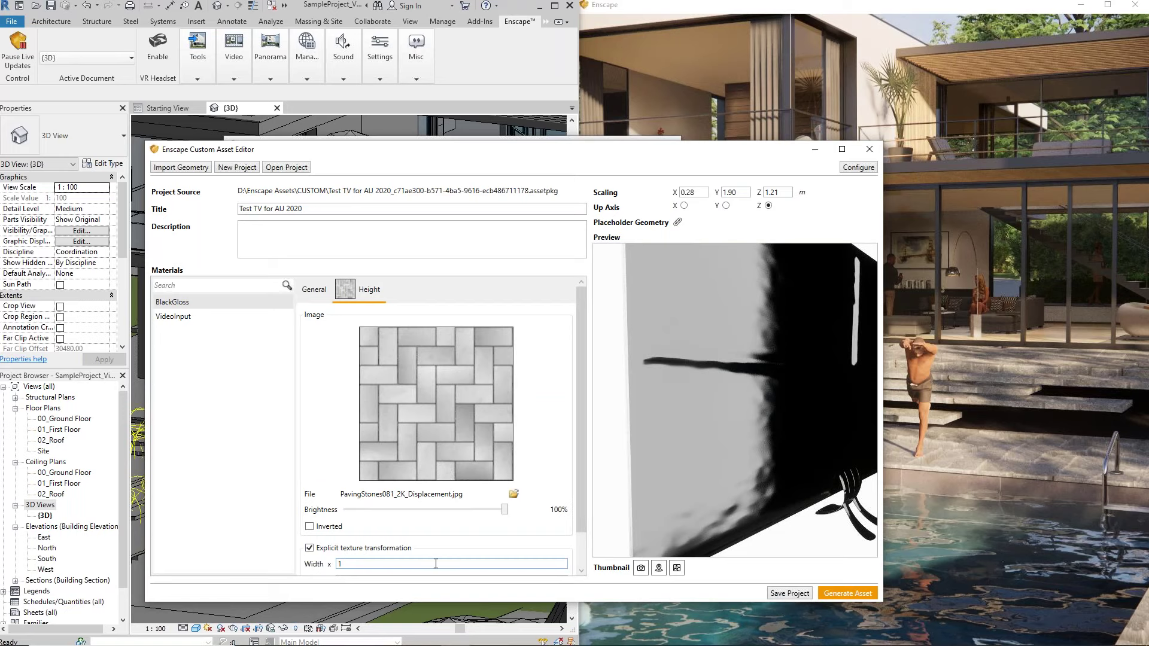
{"action": "scroll", "coordinate": [435, 564], "scroll_direction": "down", "scroll_amount": 1}
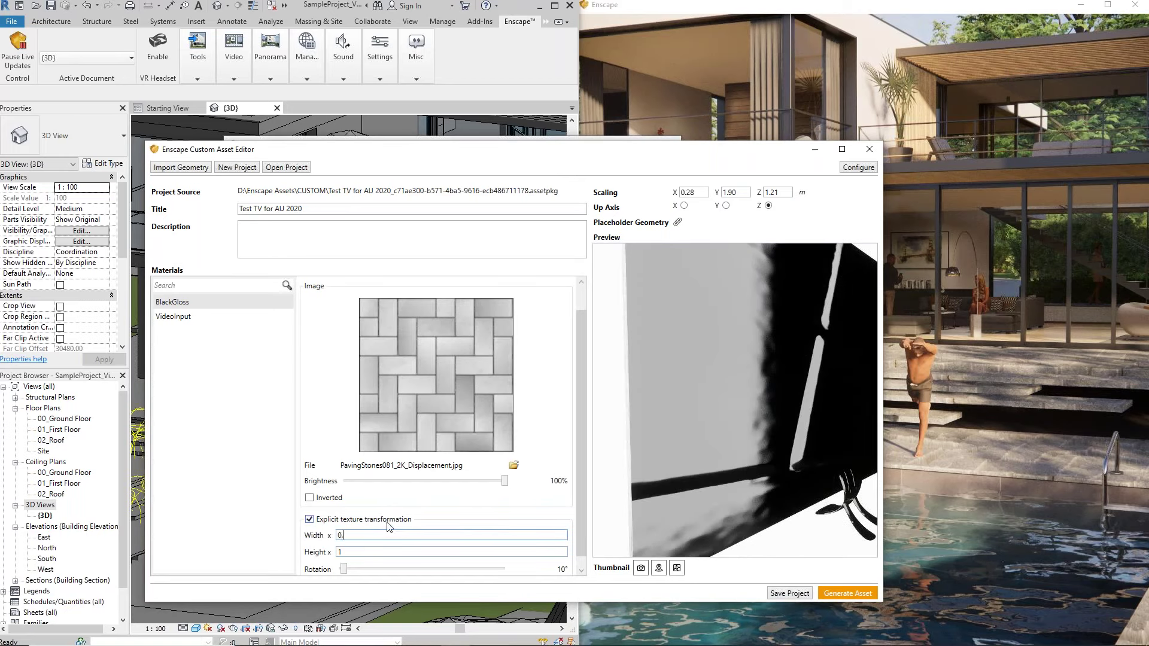
{"action": "left_click", "coordinate": [384, 553]}
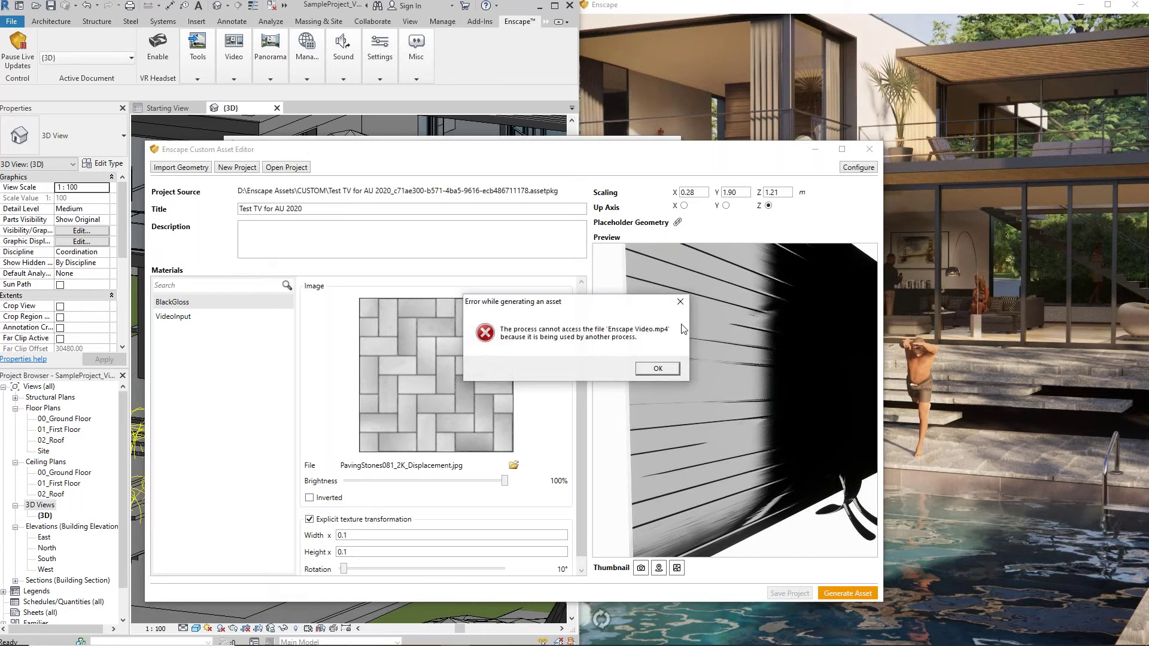
{"action": "left_click", "coordinate": [656, 371]}
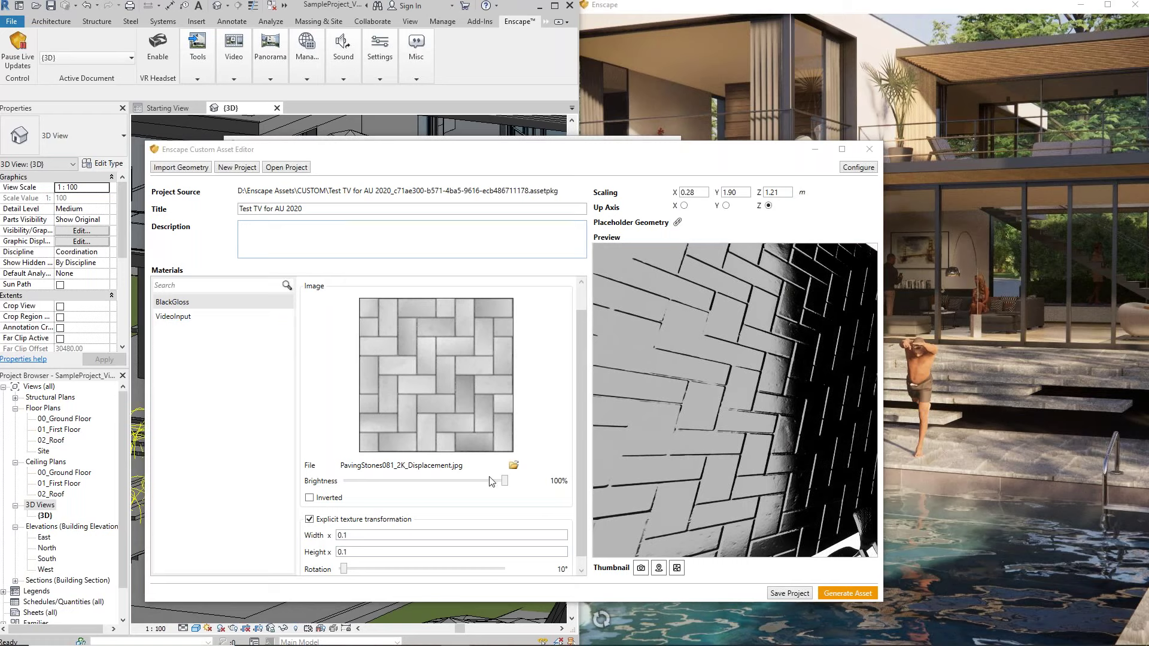
- Change the BlackGloss height type to Displacement map and reduce its amount to 1.48
{"action": "left_click", "coordinate": [315, 289]}
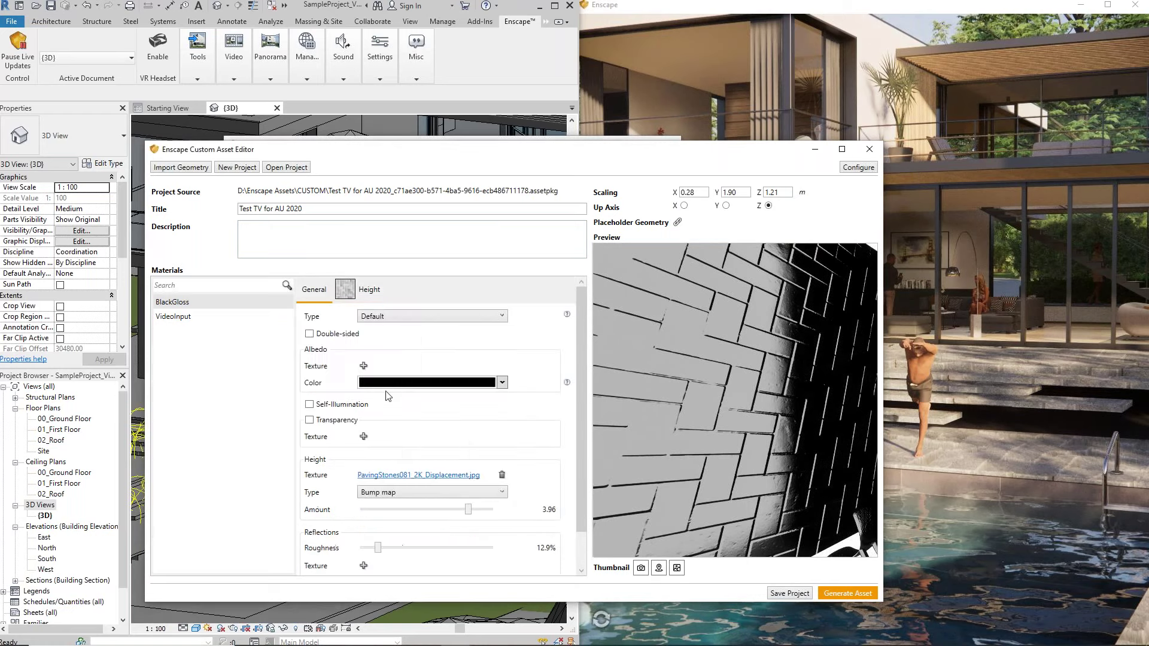
{"action": "left_click", "coordinate": [395, 492]}
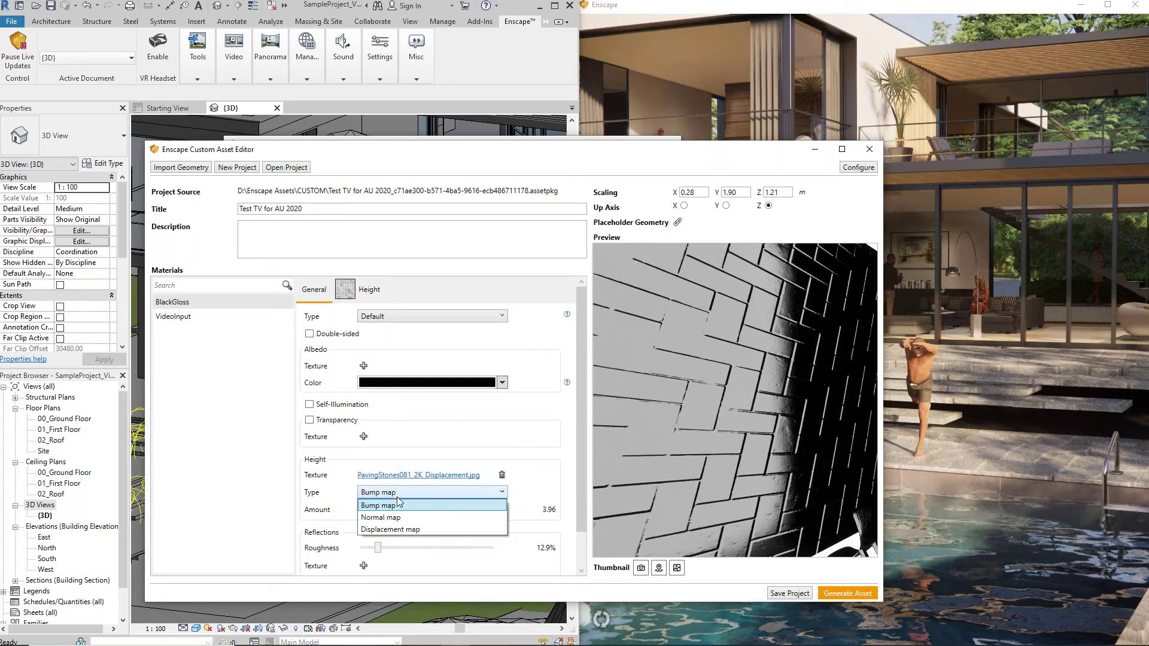
{"action": "left_click", "coordinate": [399, 530]}
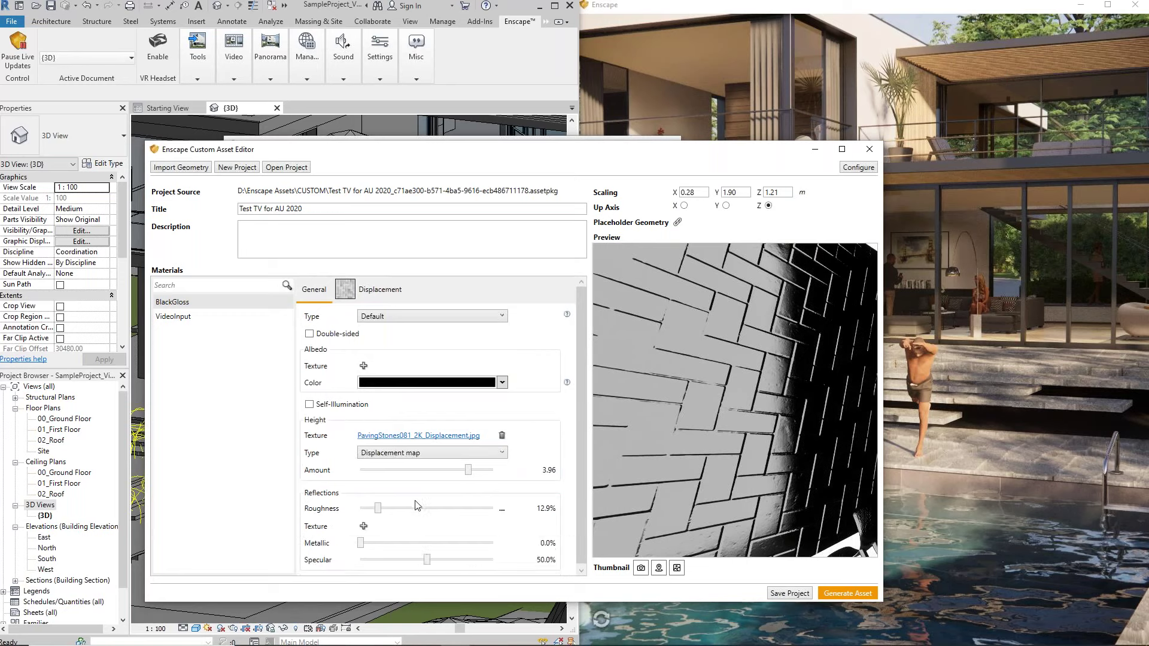
{"action": "left_click", "coordinate": [468, 472]}
{"action": "left_click_drag", "start_coordinate": [469, 472], "coordinate": [460, 473]}
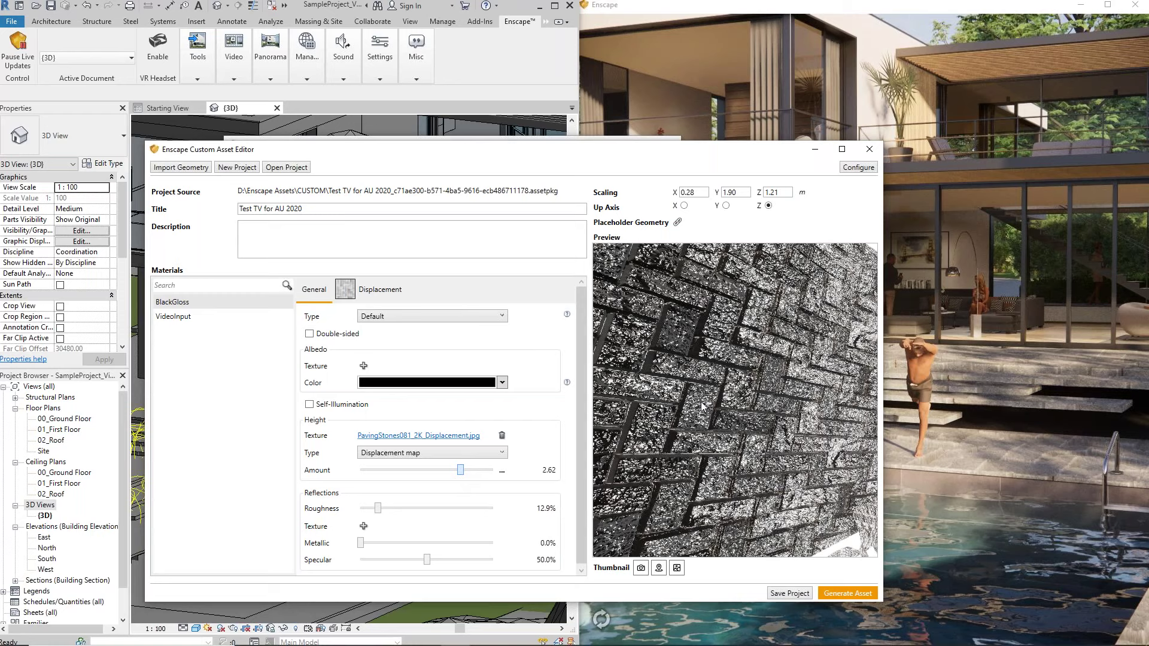
- Examine the displaced paving relief on the TV preview from several angles and distances
{"action": "mouse_move", "coordinate": [701, 406]}
{"action": "left_mouse_down"}
{"action": "mouse_move", "coordinate": [727, 405]}
{"action": "mouse_move", "coordinate": [688, 406]}
{"action": "left_mouse_up"}
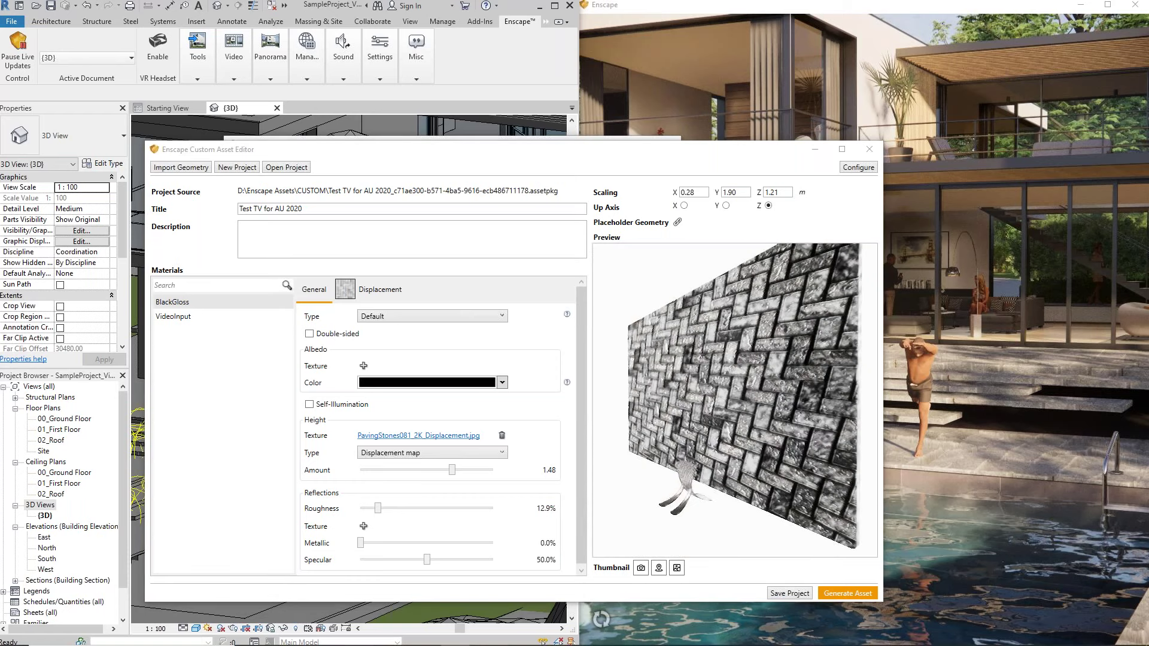
{"action": "scroll", "coordinate": [734, 400], "scroll_direction": "up", "scroll_amount": 4}
{"action": "left_click_drag", "start_coordinate": [735, 400], "coordinate": [838, 402]}
{"action": "scroll", "coordinate": [735, 401], "scroll_direction": "up", "scroll_amount": 2}
{"action": "scroll", "coordinate": [735, 400], "scroll_direction": "down", "scroll_amount": 8}
{"action": "scroll", "coordinate": [735, 400], "scroll_direction": "down", "scroll_amount": 2}
{"action": "left_click_drag", "start_coordinate": [734, 400], "coordinate": [772, 395]}
- Close the Custom Asset Editor without saving the changes and close the Asset Library
{"action": "left_click", "coordinate": [869, 149]}
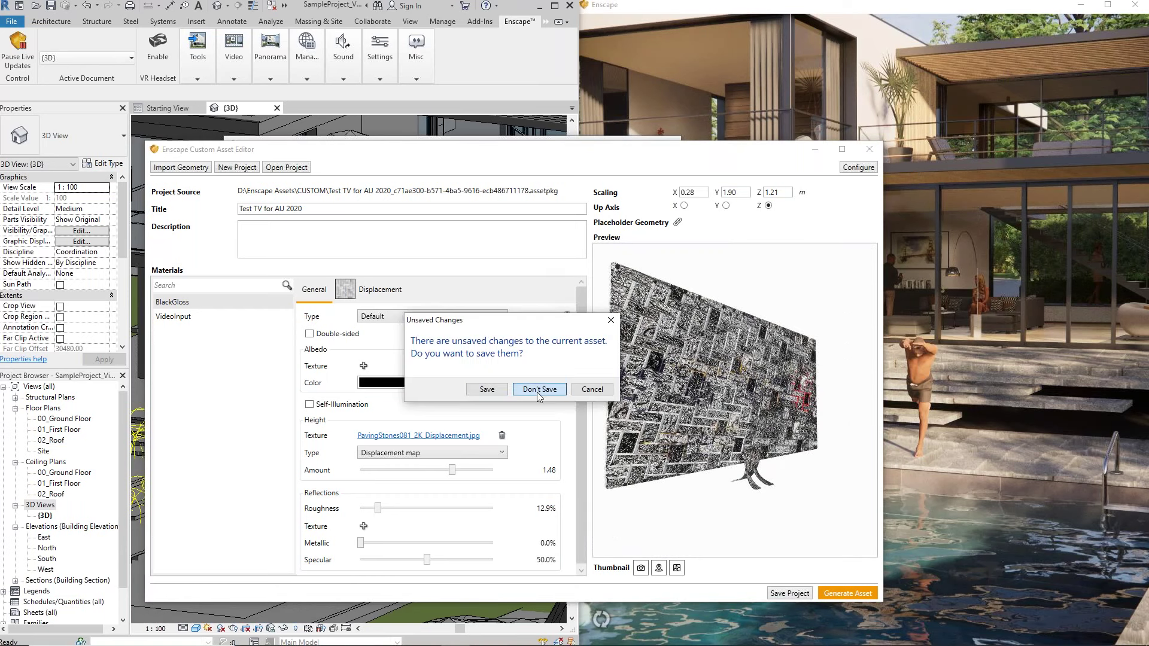
{"action": "left_click", "coordinate": [537, 390]}
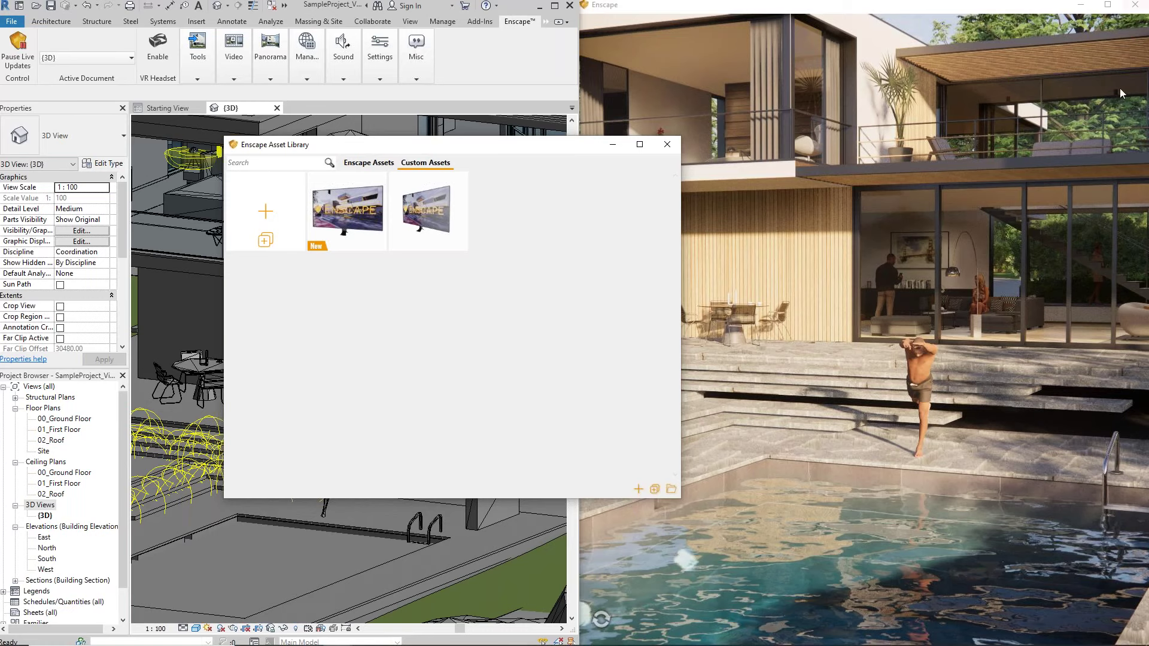
{"action": "left_click", "coordinate": [665, 145]}
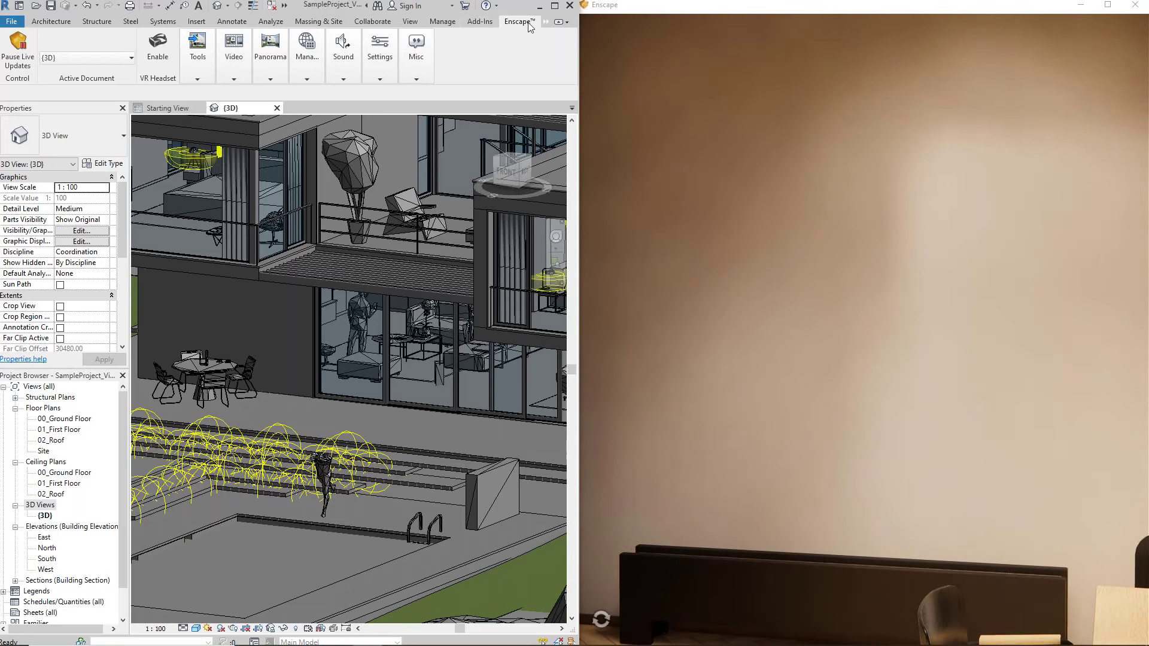
- Create a Revit 3D view from the current Enscape camera facing the interior wall, keeping the suggested name
{"action": "left_click", "coordinate": [197, 55]}
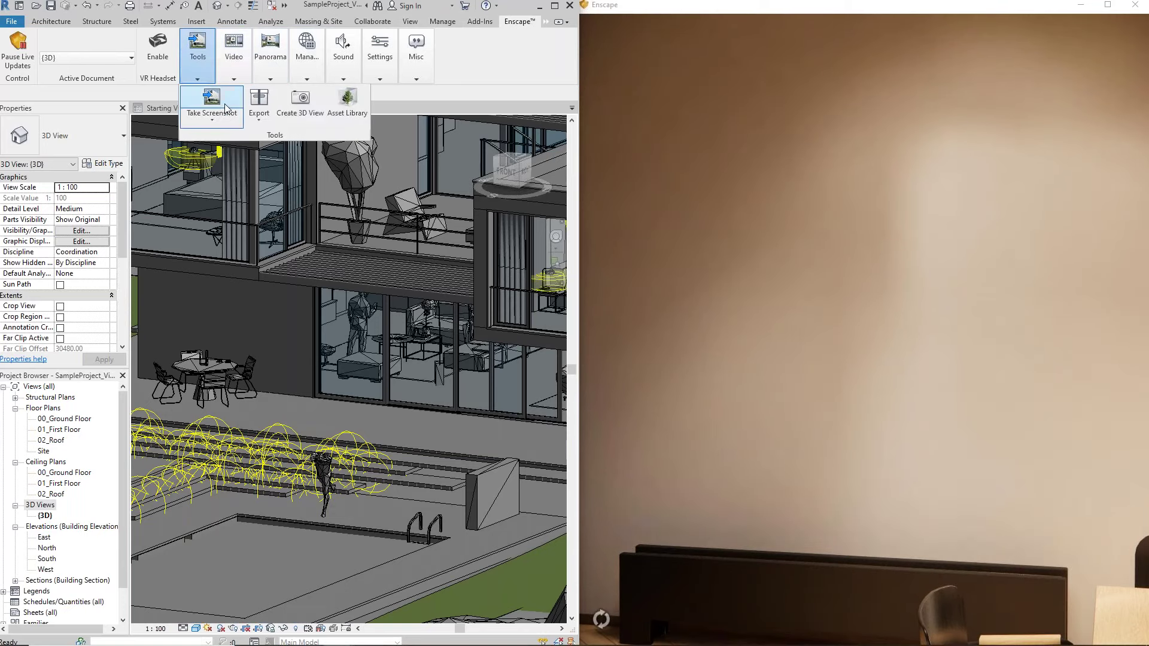
{"action": "left_click", "coordinate": [299, 102]}
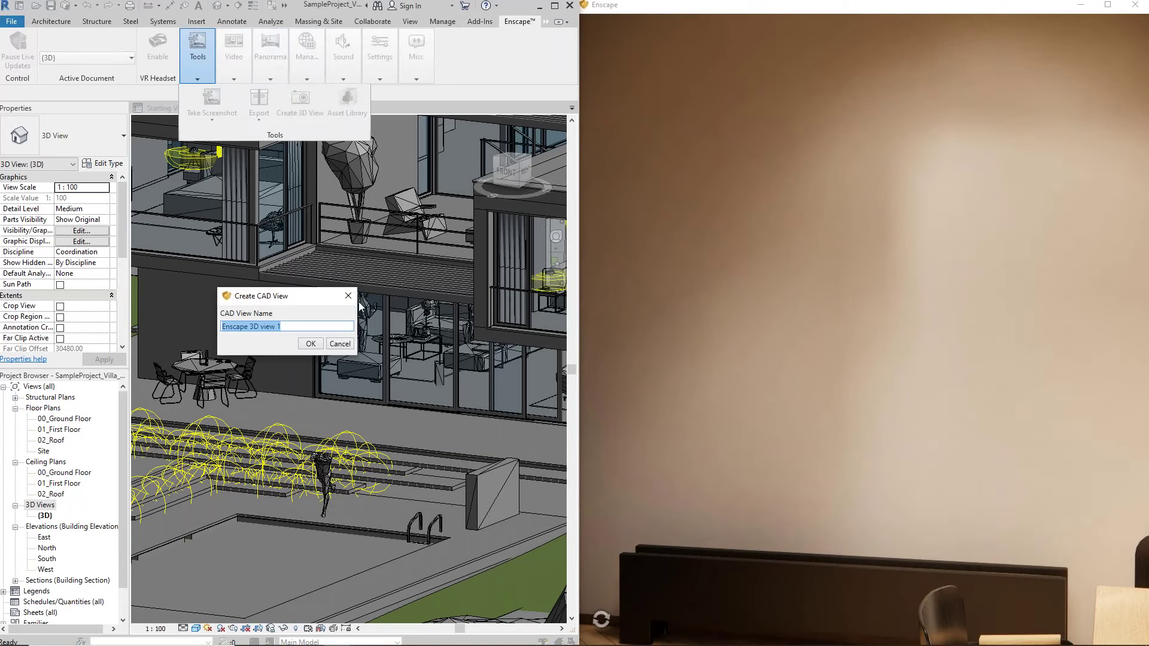
{"action": "left_click", "coordinate": [311, 344]}
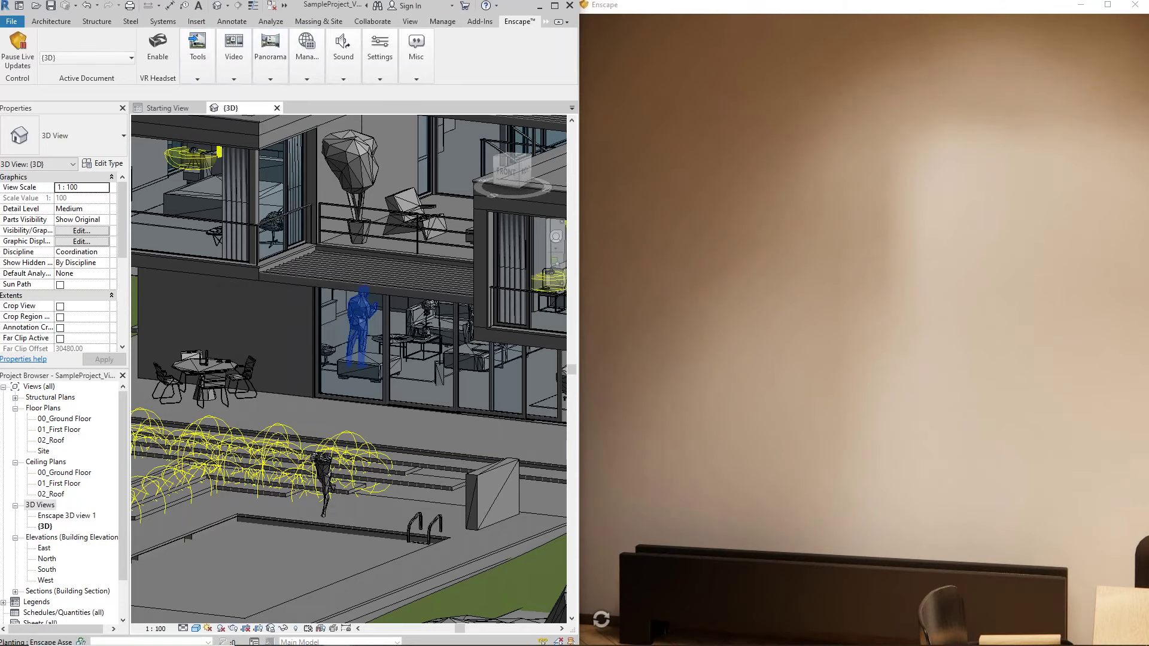
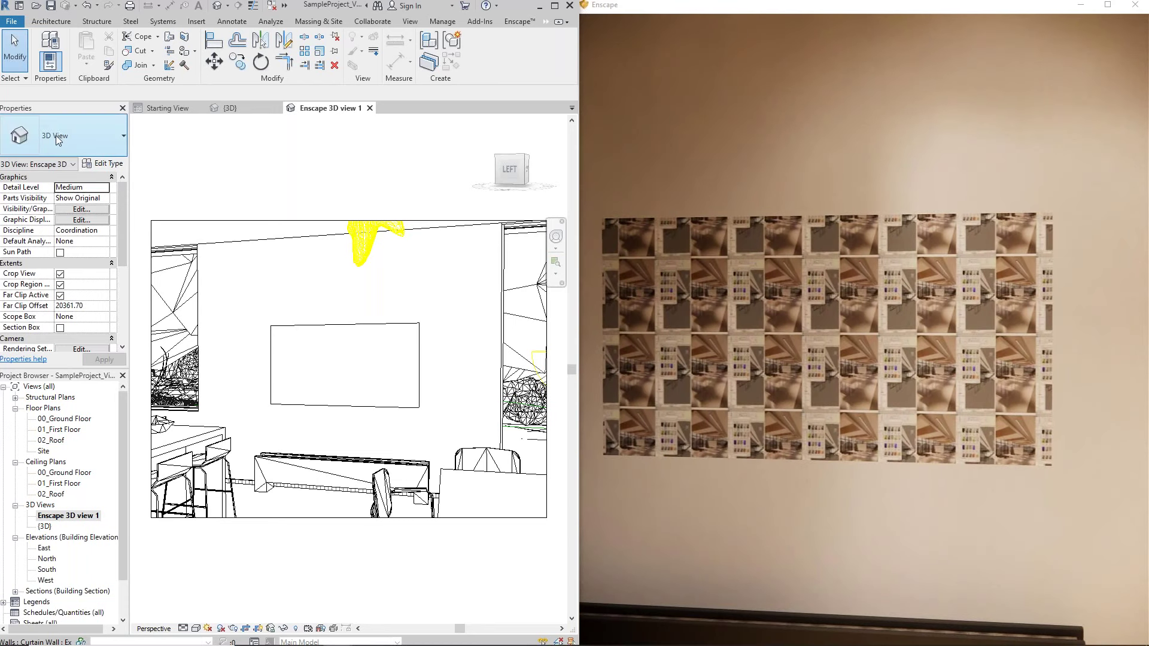
- Open the identity information of the Video material in the Material Browser
{"action": "left_click", "coordinate": [443, 21]}
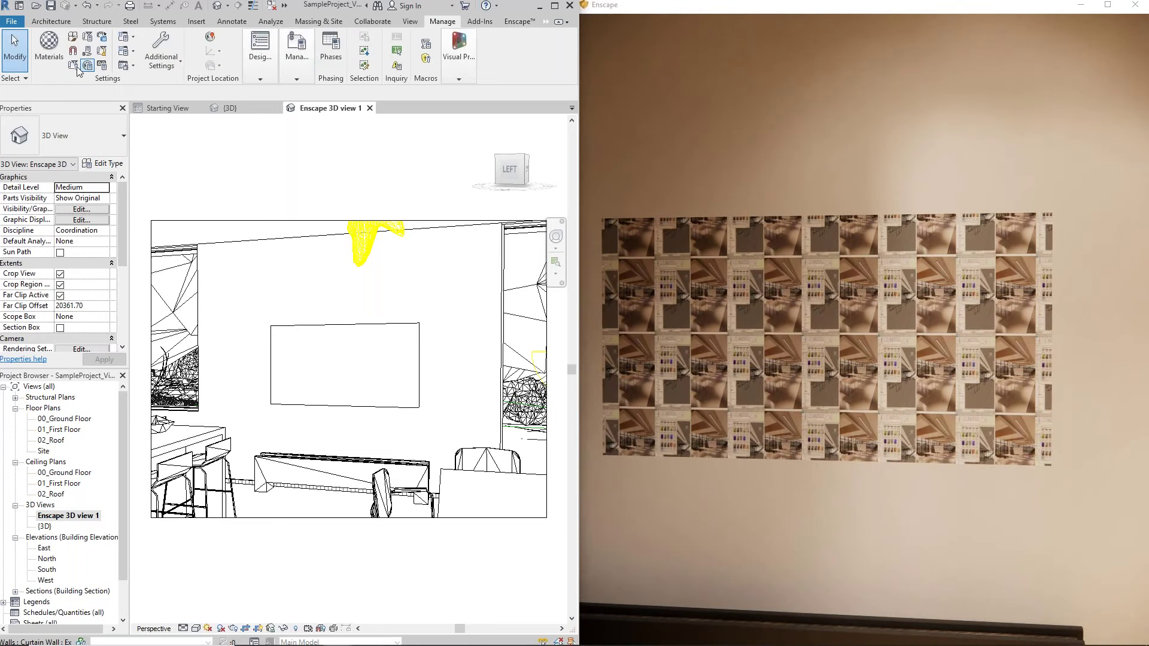
{"action": "left_click", "coordinate": [53, 51]}
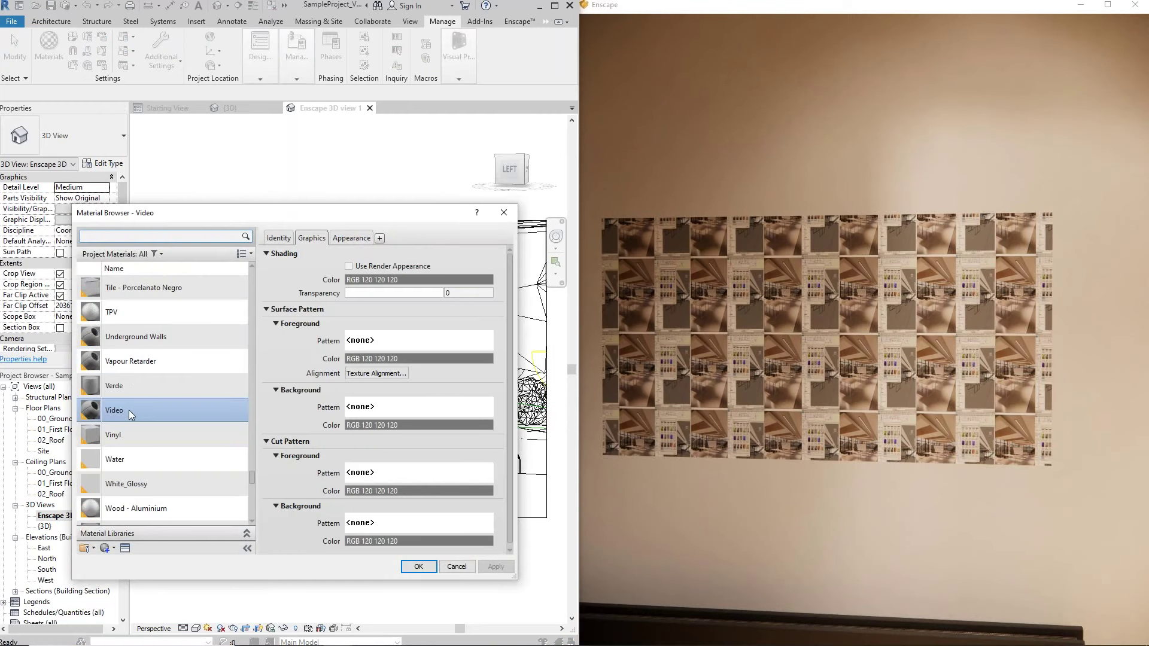
{"action": "left_click", "coordinate": [279, 238]}
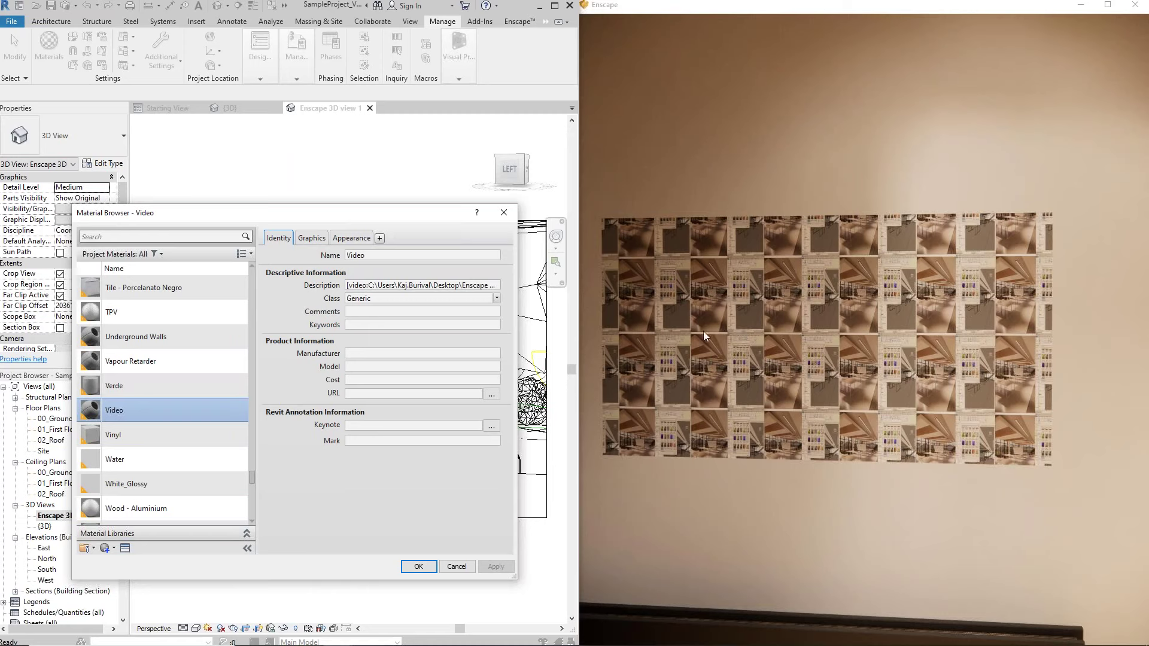
{"action": "left_click_drag", "start_coordinate": [721, 335], "coordinate": [702, 332]}
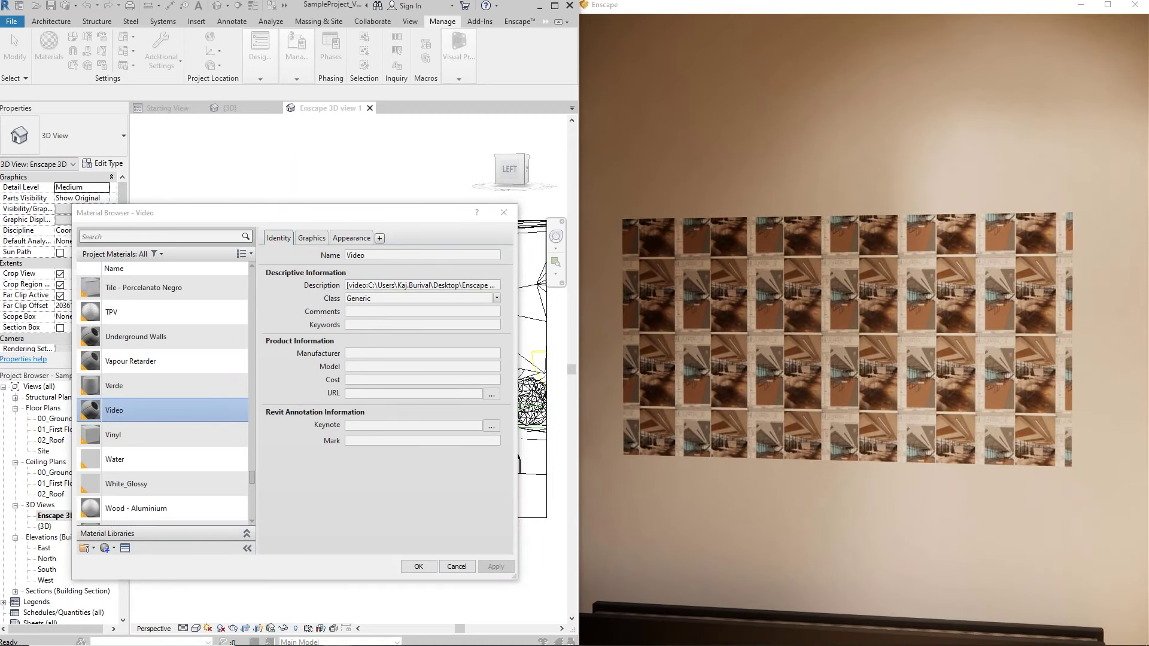
- Set the video size parameters in the Video material's description to 6 and 3, and confirm the change
{"action": "left_click", "coordinate": [407, 286]}
{"action": "left_click", "coordinate": [456, 297]}
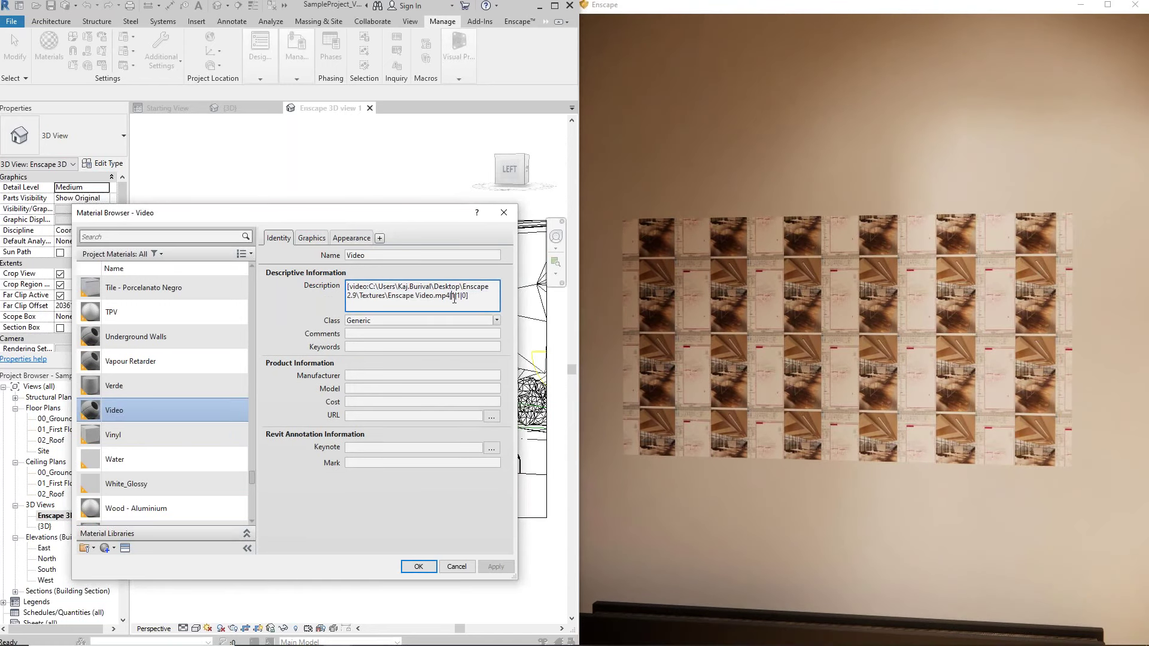
{"action": "key", "text": "BackSpace"}
{"action": "type", "text": "3"}
{"action": "key", "text": "BackSpace"}
{"action": "type", "text": "6"}
{"action": "key", "text": "BackSpace"}
{"action": "type", "text": "3"}
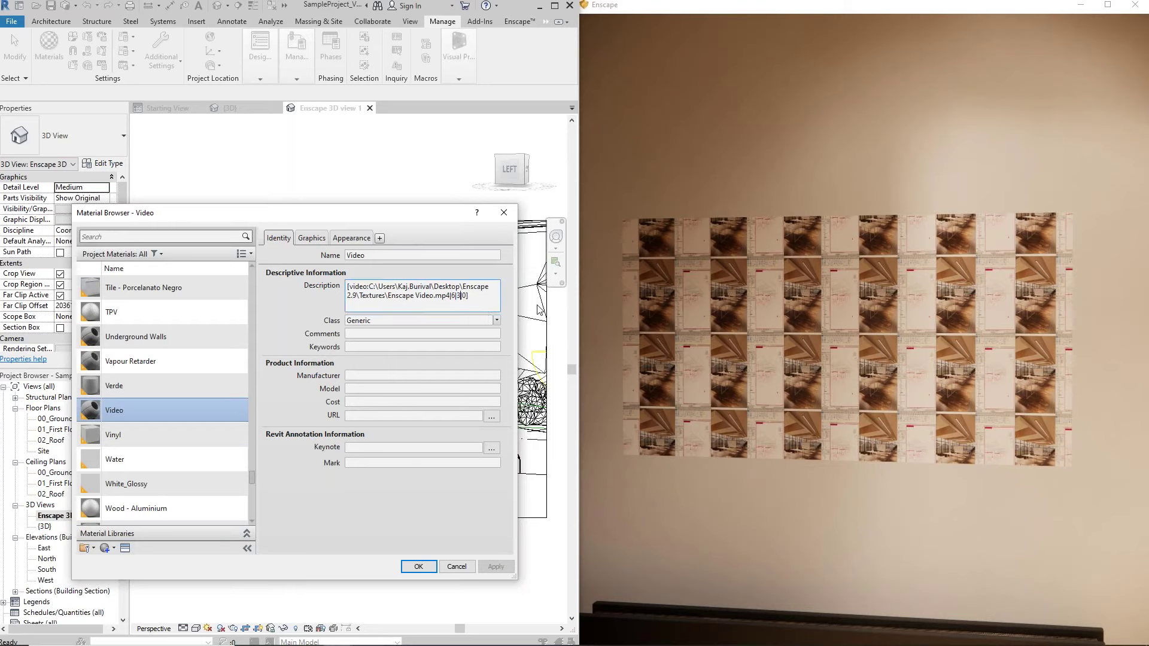
{"action": "left_click", "coordinate": [419, 566]}
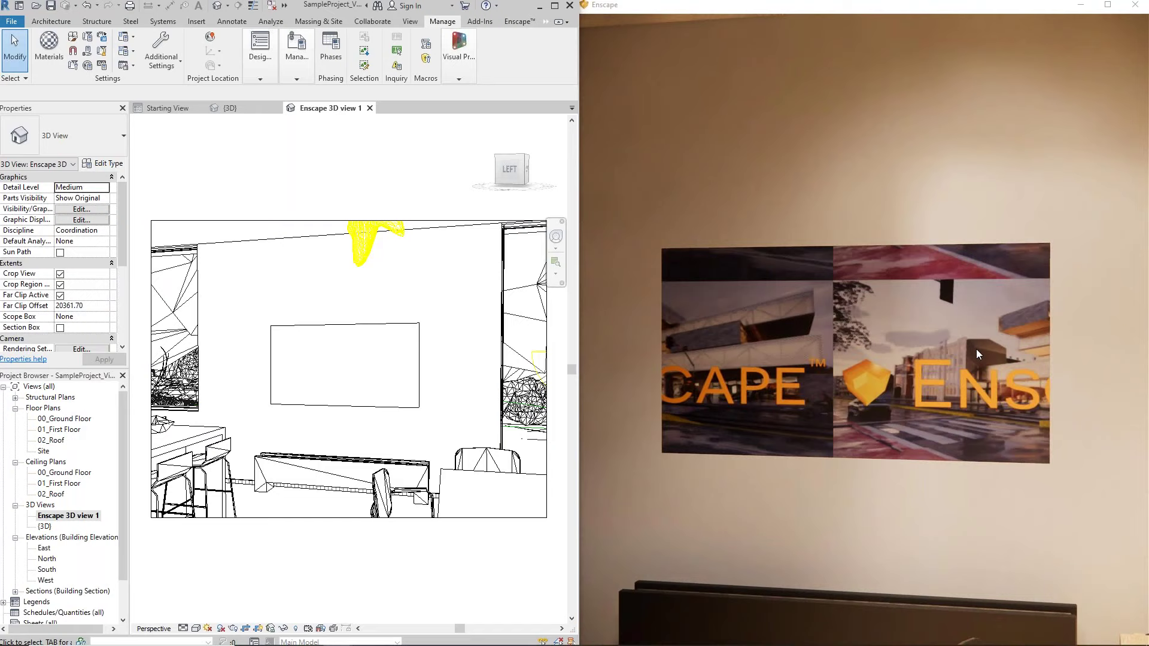
- Examine the video texture on the interior wall up close in the rendered view
{"action": "right_click_drag", "start_coordinate": [891, 381], "coordinate": [938, 379]}
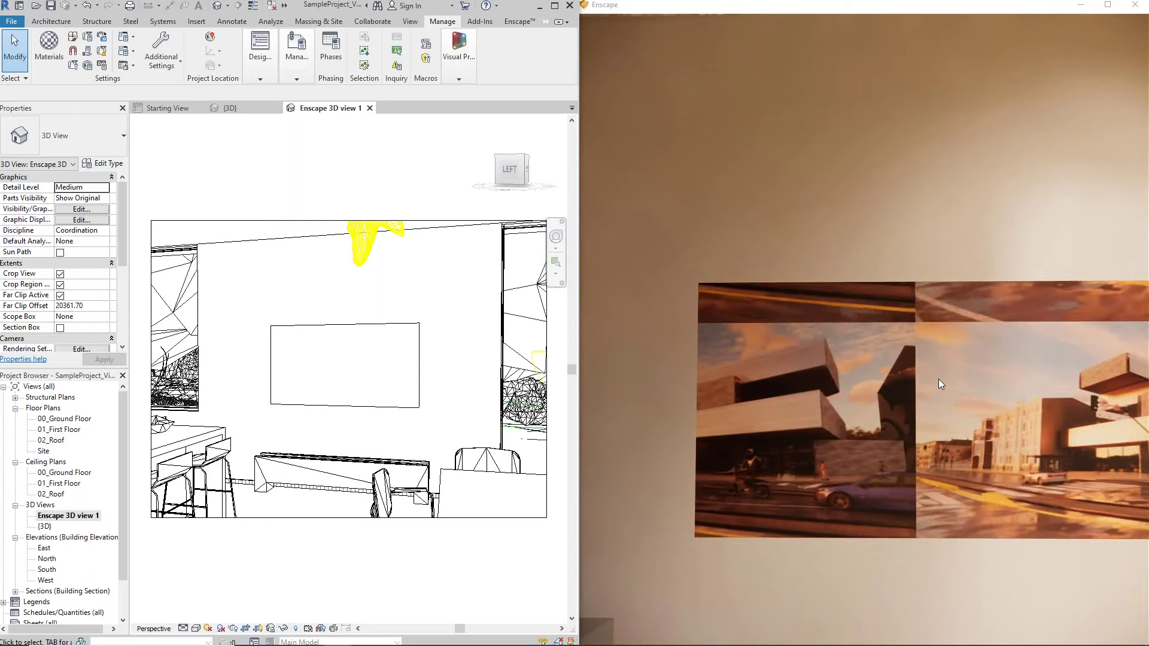
{"action": "right_click_drag", "start_coordinate": [949, 400], "coordinate": [1008, 358]}
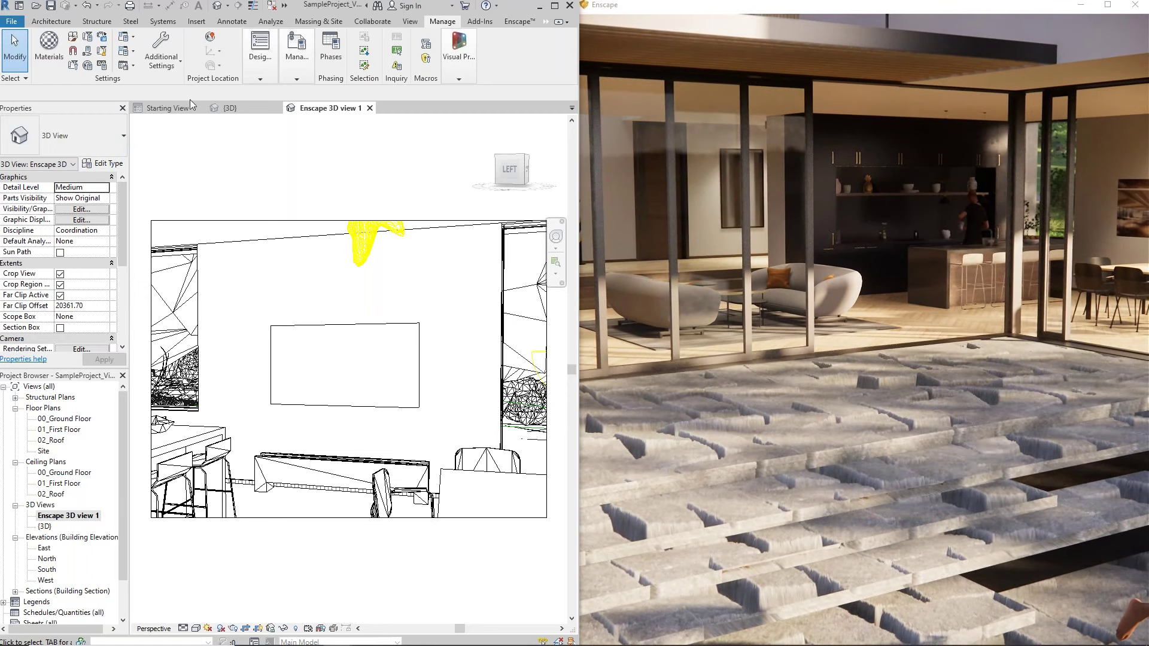
{"action": "left_click", "coordinate": [506, 23]}
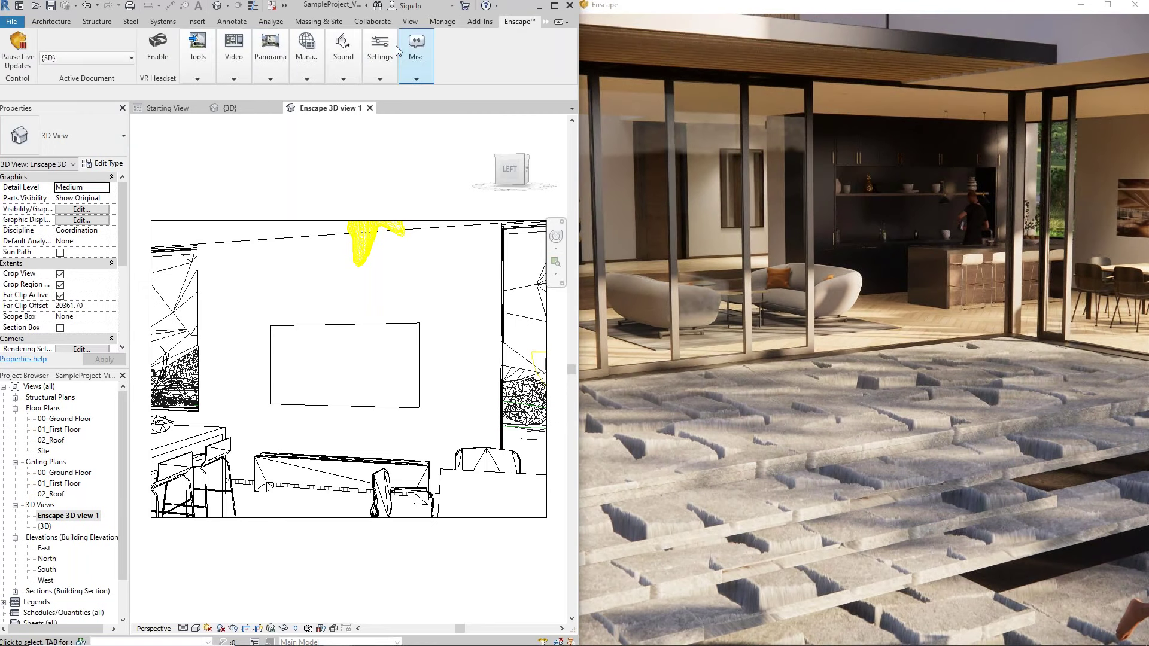
{"action": "left_click", "coordinate": [376, 65]}
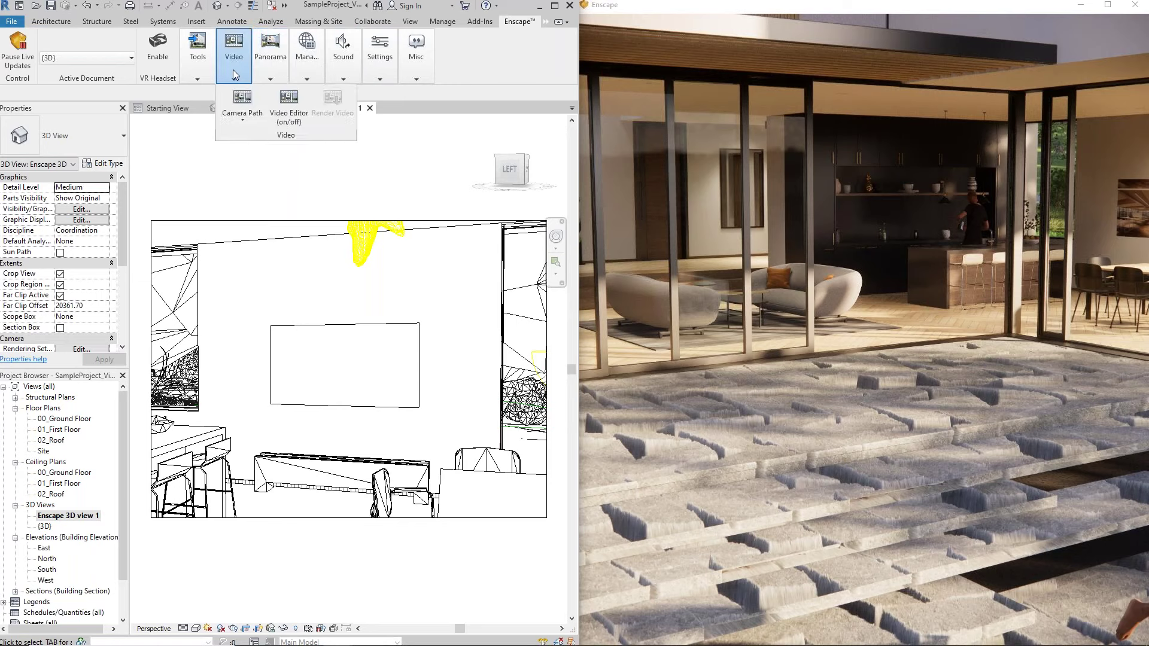
{"action": "mouse_move", "coordinate": [199, 67]}
{"action": "left_click", "coordinate": [347, 104]}
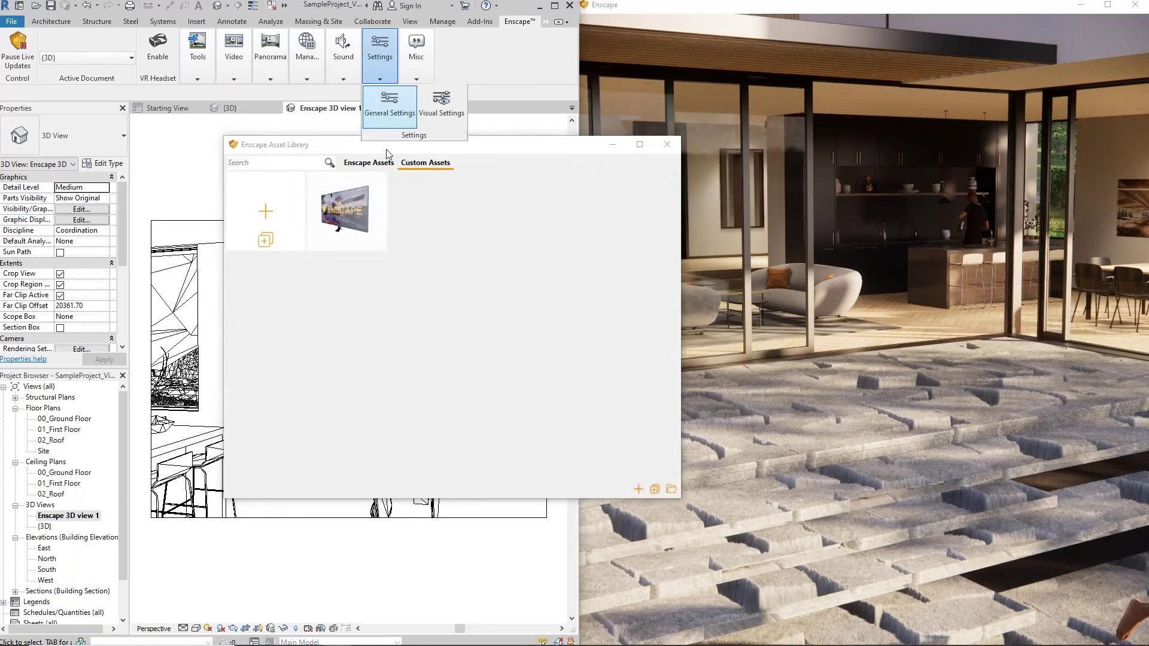
{"action": "left_click", "coordinate": [366, 196]}
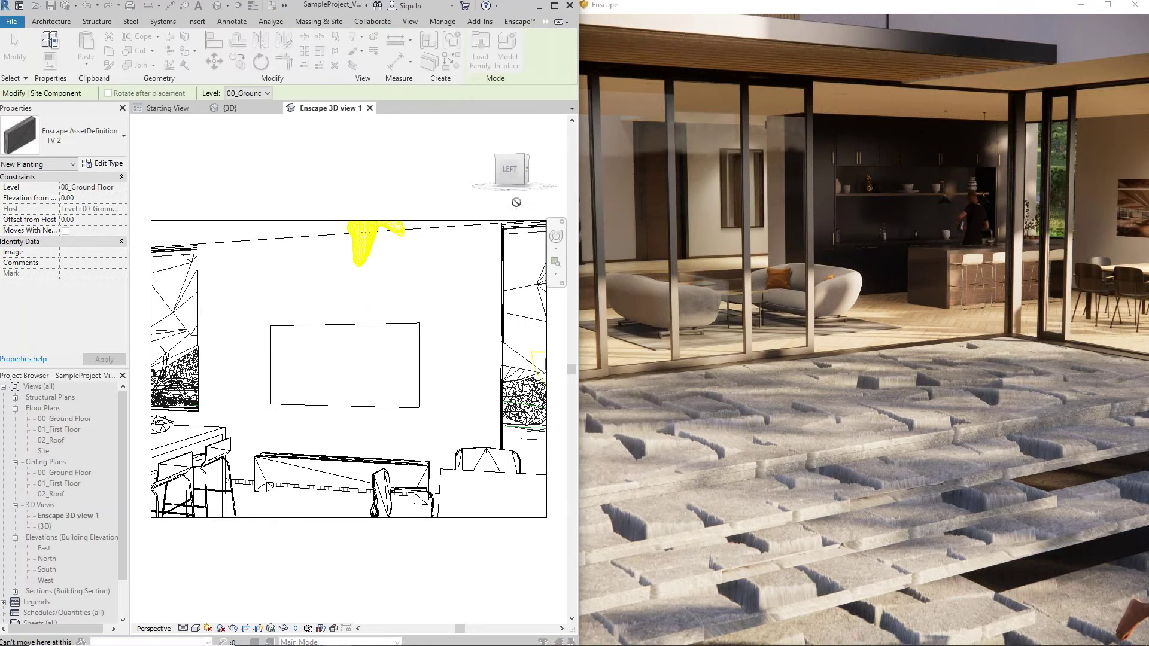
{"action": "key", "text": "Escape"}
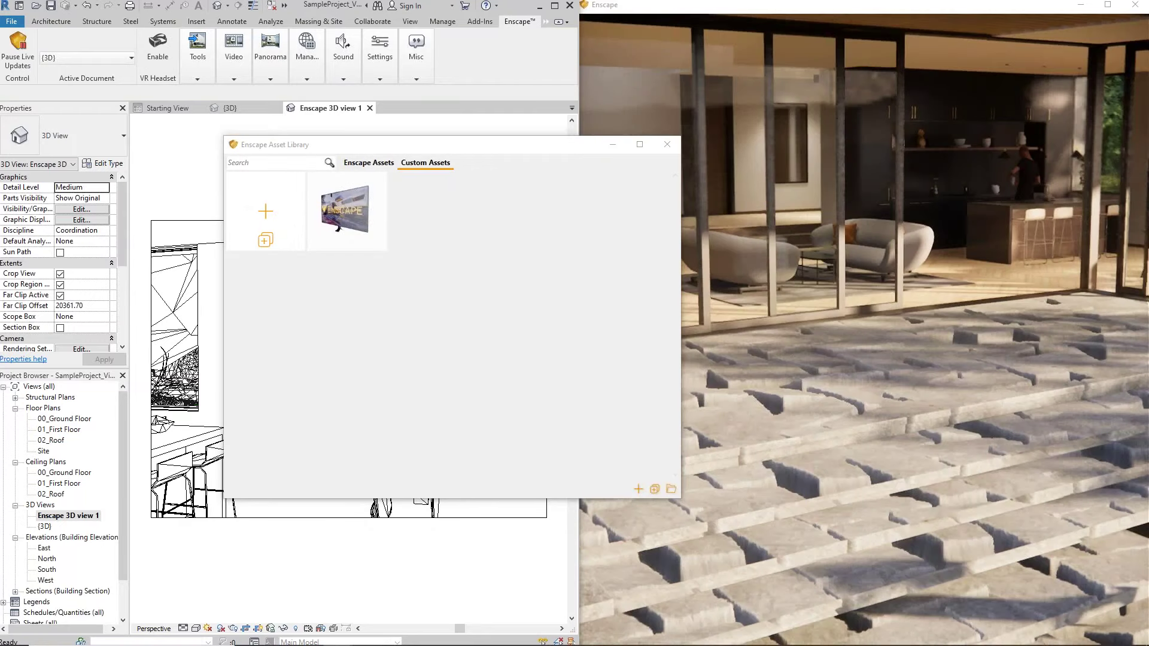
{"action": "key", "text": "w"}
{"action": "left_click_drag", "start_coordinate": [1070, 338], "coordinate": [910, 407]}
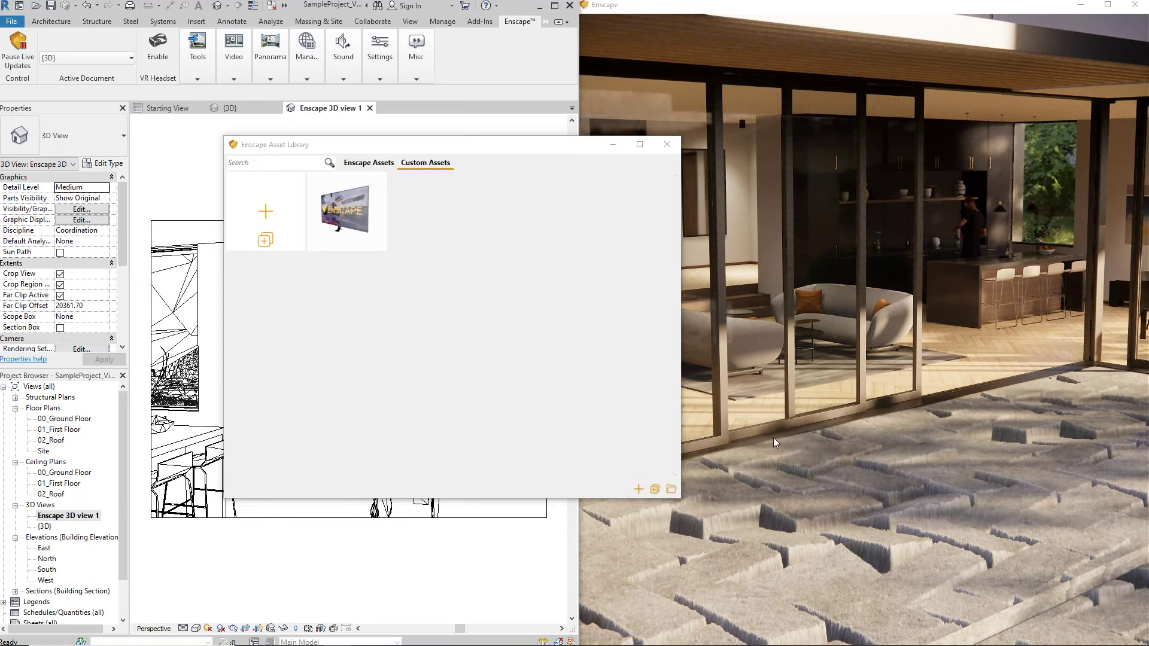
{"action": "left_click", "coordinate": [667, 145]}
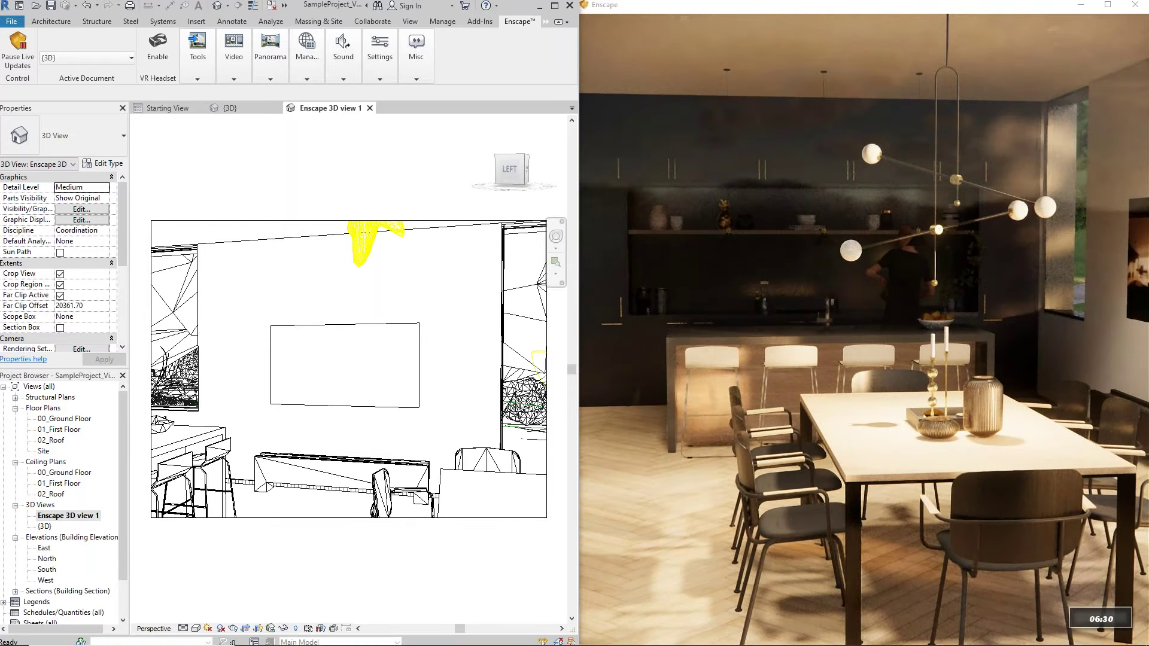
- Maximize the Enscape window and change the time of day to night with the villa's exterior in view
{"action": "key", "text": "i"}
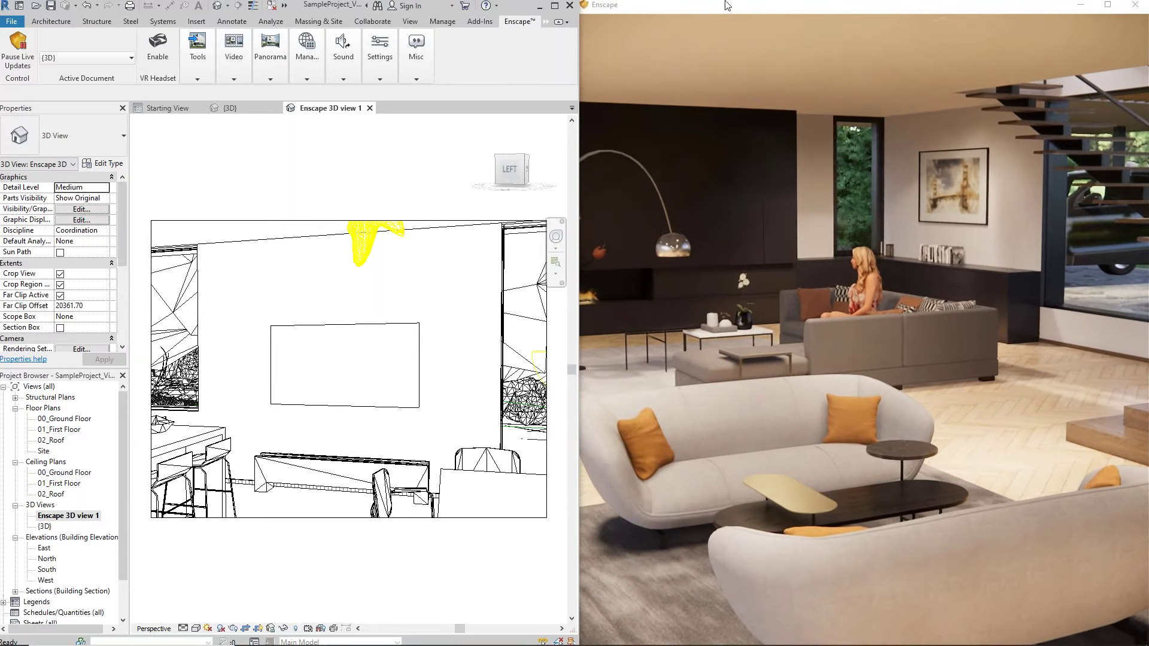
{"action": "left_click_drag", "start_coordinate": [727, 4], "coordinate": [597, 96]}
{"action": "double_click", "coordinate": [597, 96]}
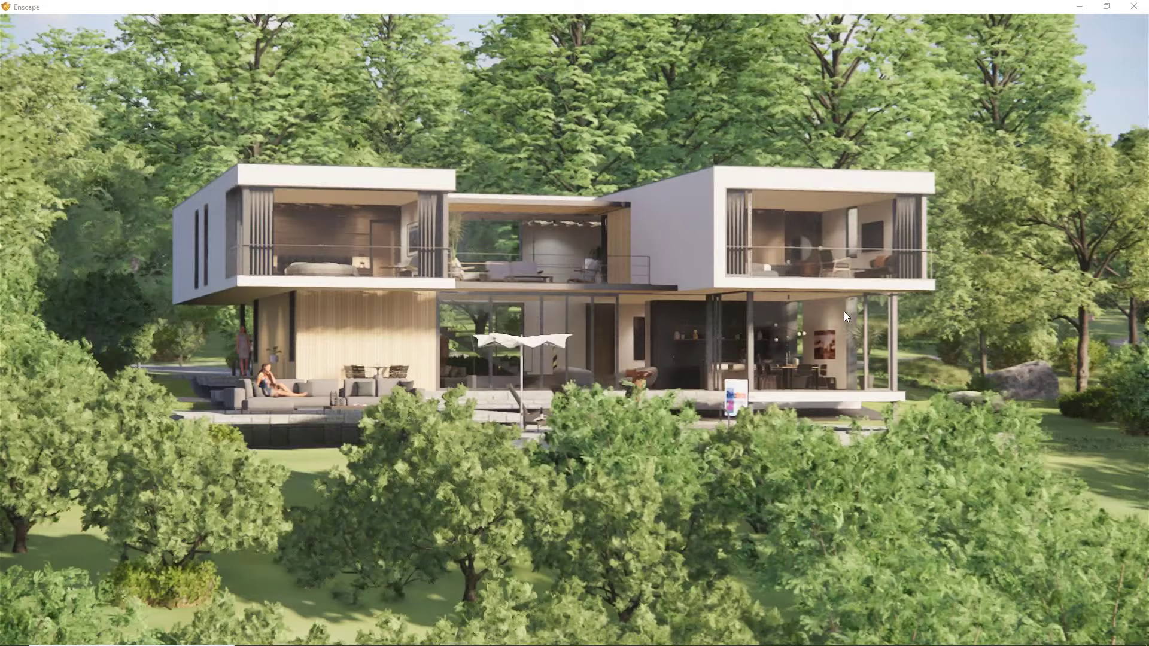
{"action": "right_click_drag", "start_coordinate": [843, 311], "coordinate": [831, 311], "text": "shift"}
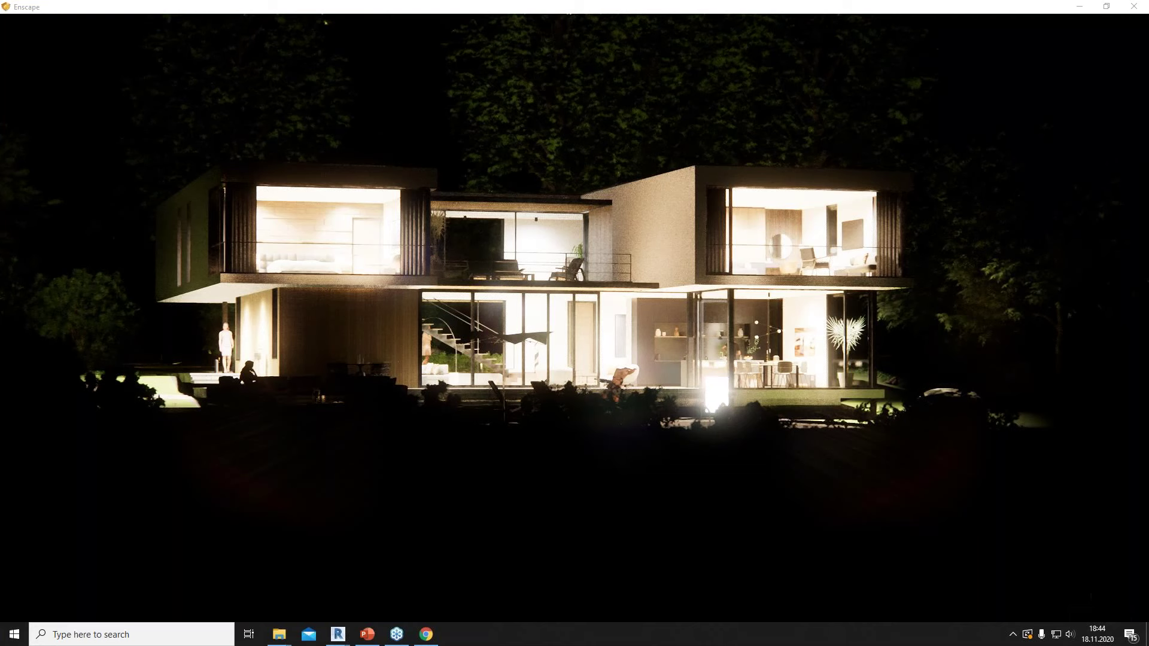
- Open Enscape's Visual Settings from Revit and bring their window in front of the maximized rendered view
{"action": "mouse_move", "coordinate": [338, 637]}
{"action": "left_click", "coordinate": [274, 581]}
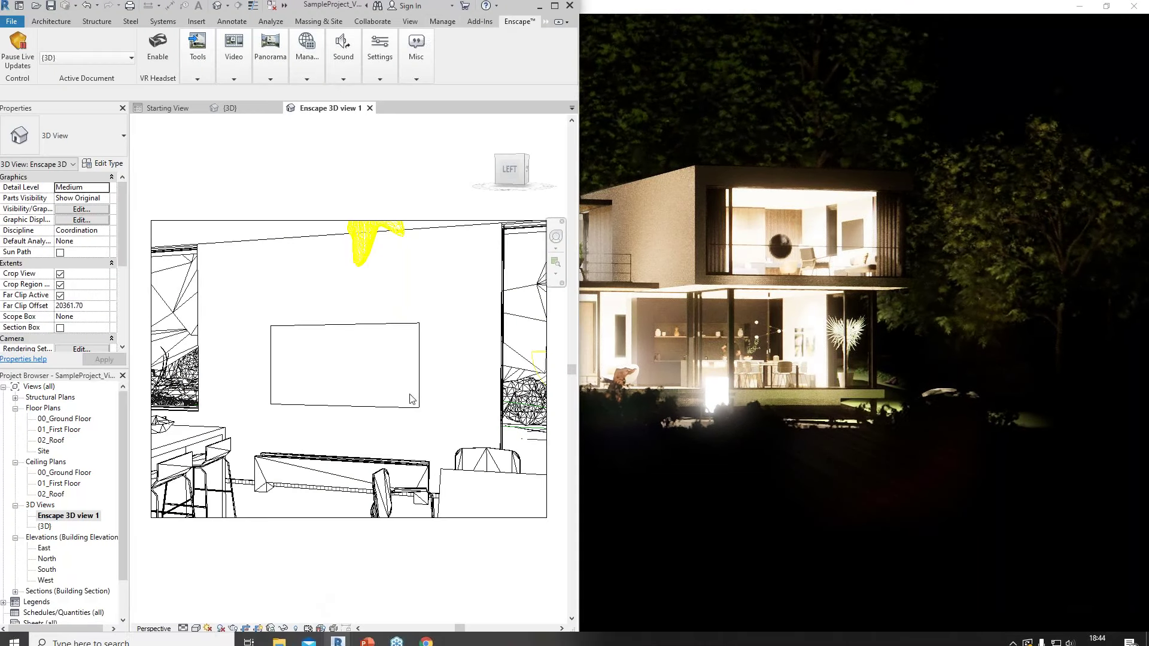
{"action": "left_click", "coordinate": [379, 49]}
{"action": "left_click", "coordinate": [440, 103]}
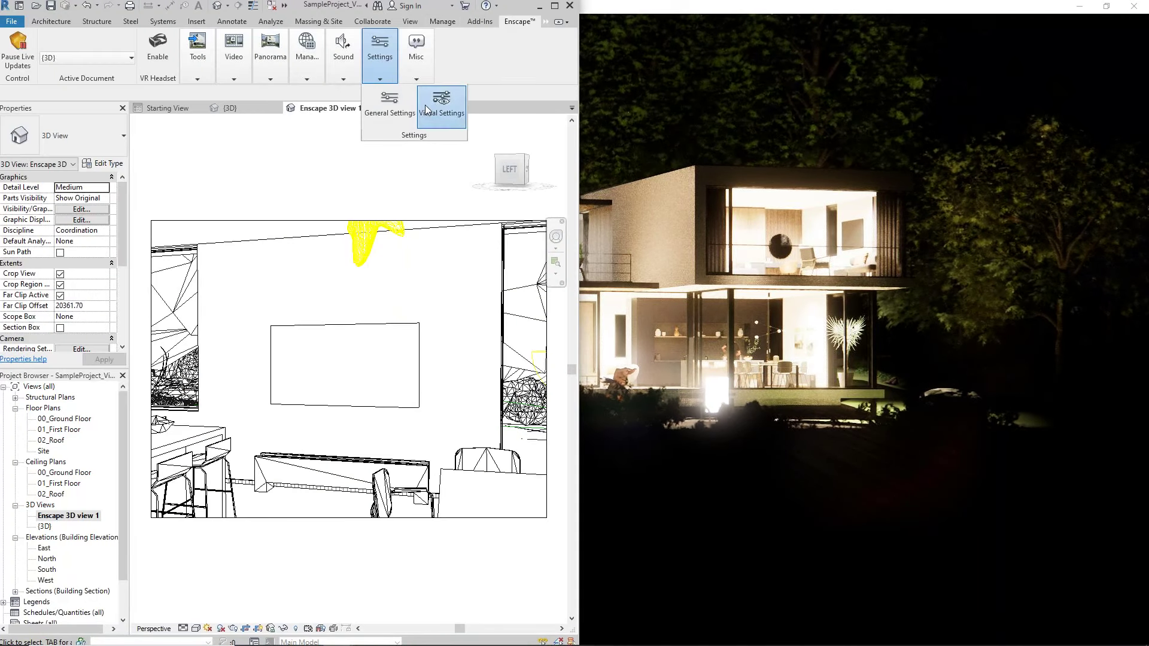
{"action": "left_click", "coordinate": [531, 5]}
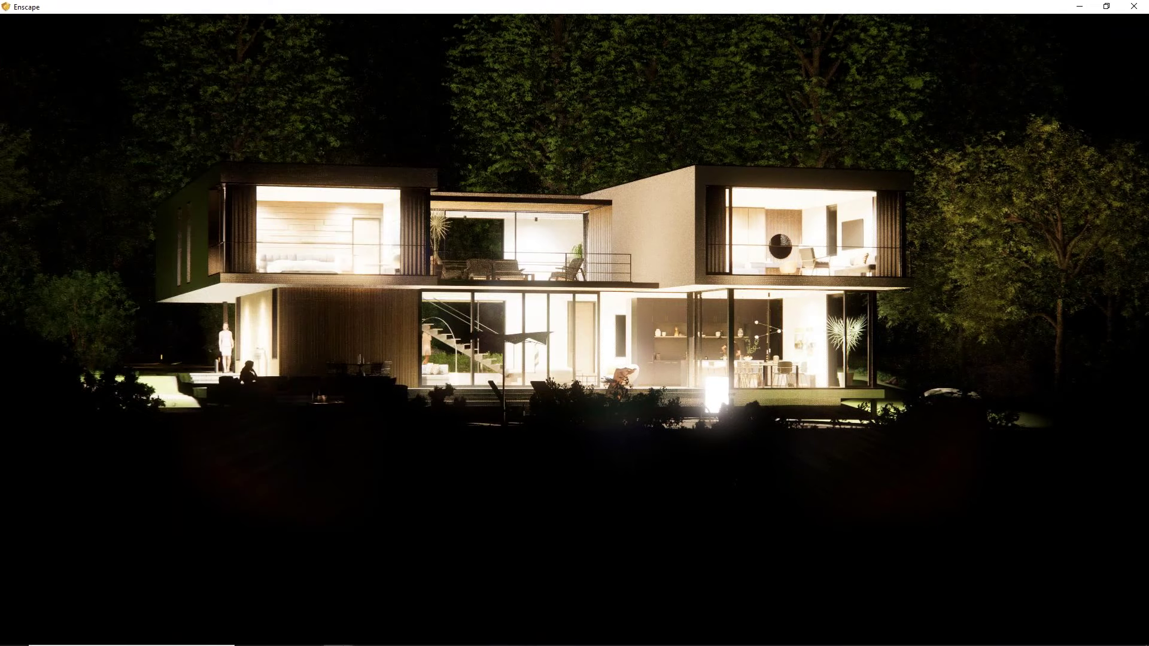
{"action": "left_click", "coordinate": [343, 636]}
{"action": "left_click", "coordinate": [310, 571]}
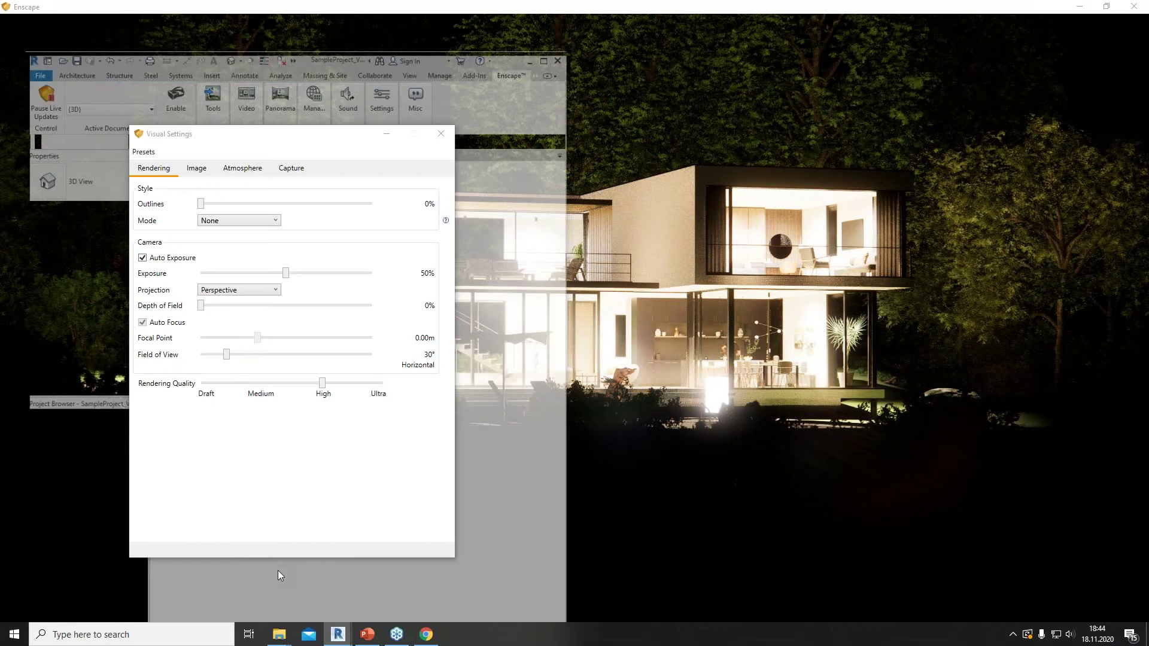
{"action": "left_click_drag", "start_coordinate": [339, 8], "coordinate": [1148, 96]}
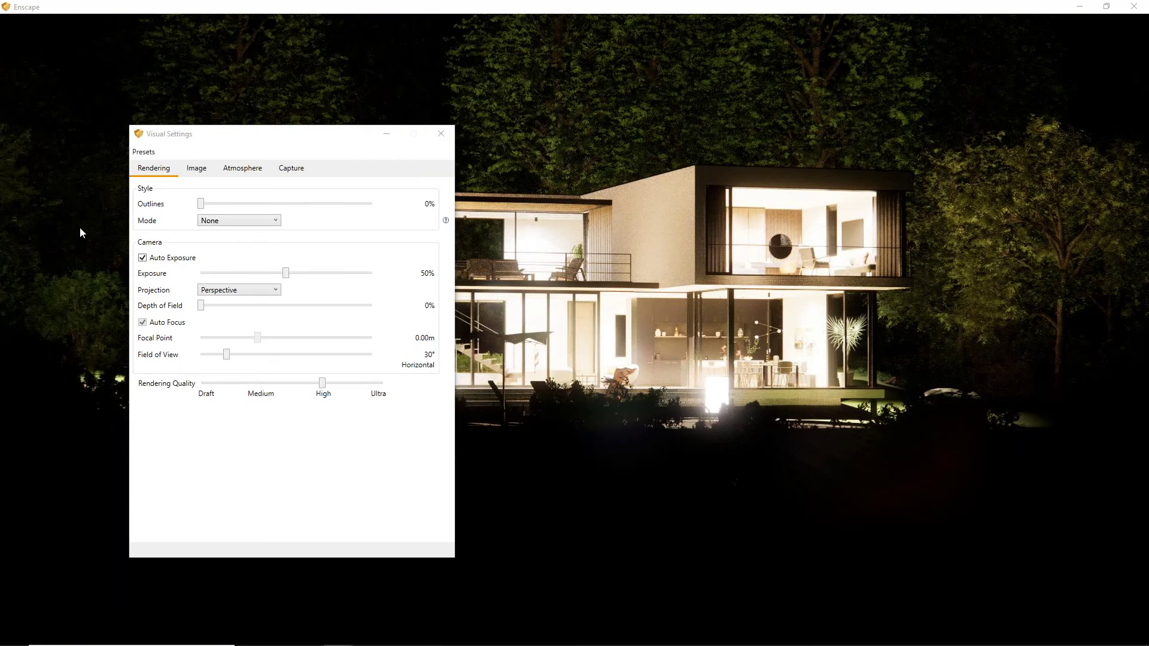
- Test the camera exposure at 14% and 87%, and set it to 64%, moving the settings window clear of the villa
{"action": "left_click", "coordinate": [196, 168]}
{"action": "left_click", "coordinate": [153, 168]}
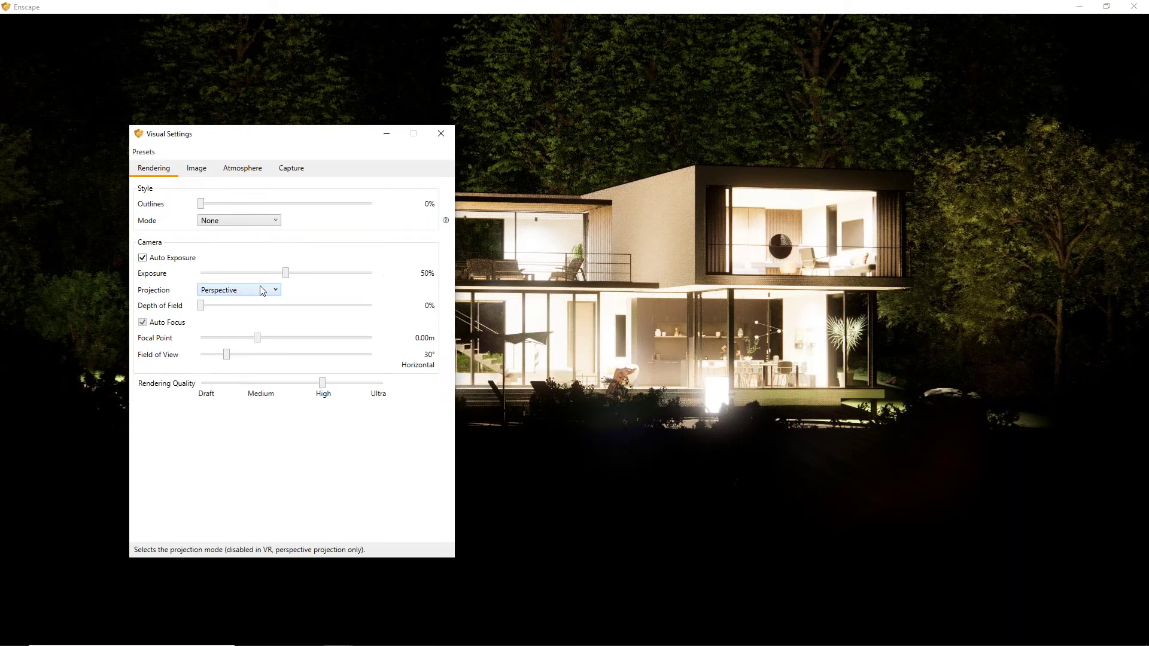
{"action": "left_click_drag", "start_coordinate": [286, 278], "coordinate": [228, 281]}
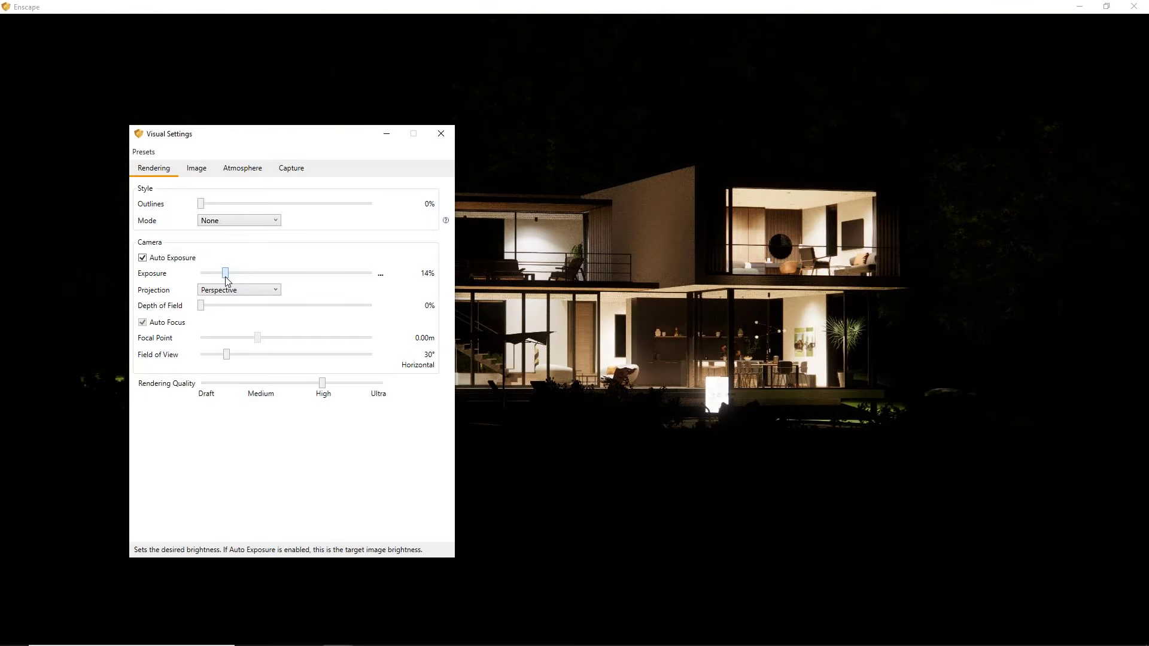
{"action": "left_click_drag", "start_coordinate": [328, 139], "coordinate": [230, 99]}
{"action": "left_click_drag", "start_coordinate": [130, 233], "coordinate": [252, 239]}
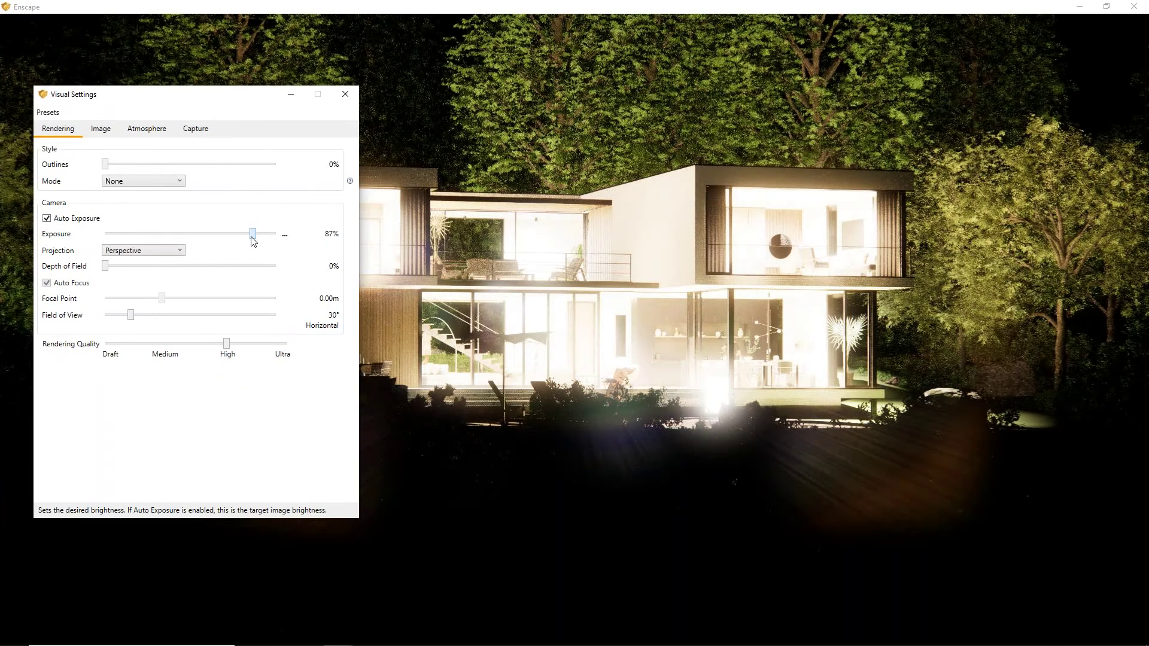
{"action": "left_click_drag", "start_coordinate": [253, 234], "coordinate": [214, 234]}
- Raise the Night Sky Brightness to 300% in the atmosphere illumination settings
{"action": "left_click_drag", "start_coordinate": [717, 233], "coordinate": [770, 250]}
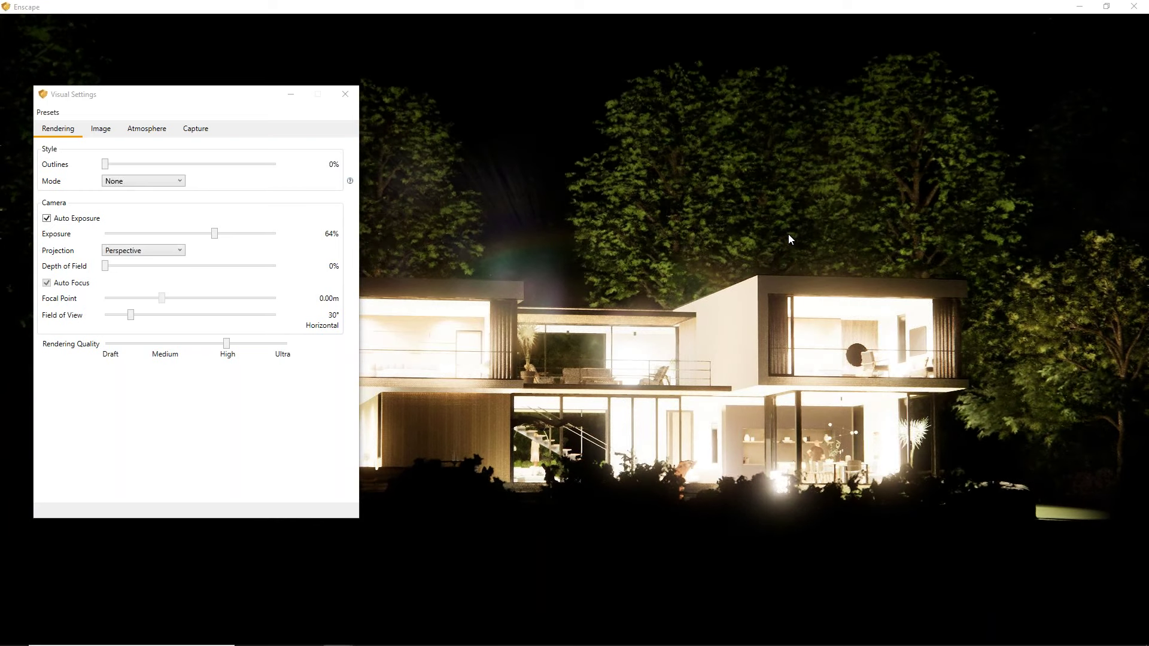
{"action": "mouse_move", "coordinate": [826, 220]}
{"action": "left_mouse_down"}
{"action": "mouse_move", "coordinate": [748, 143]}
{"action": "mouse_move", "coordinate": [805, 179]}
{"action": "mouse_move", "coordinate": [805, 150]}
{"action": "mouse_move", "coordinate": [806, 229]}
{"action": "left_mouse_up"}
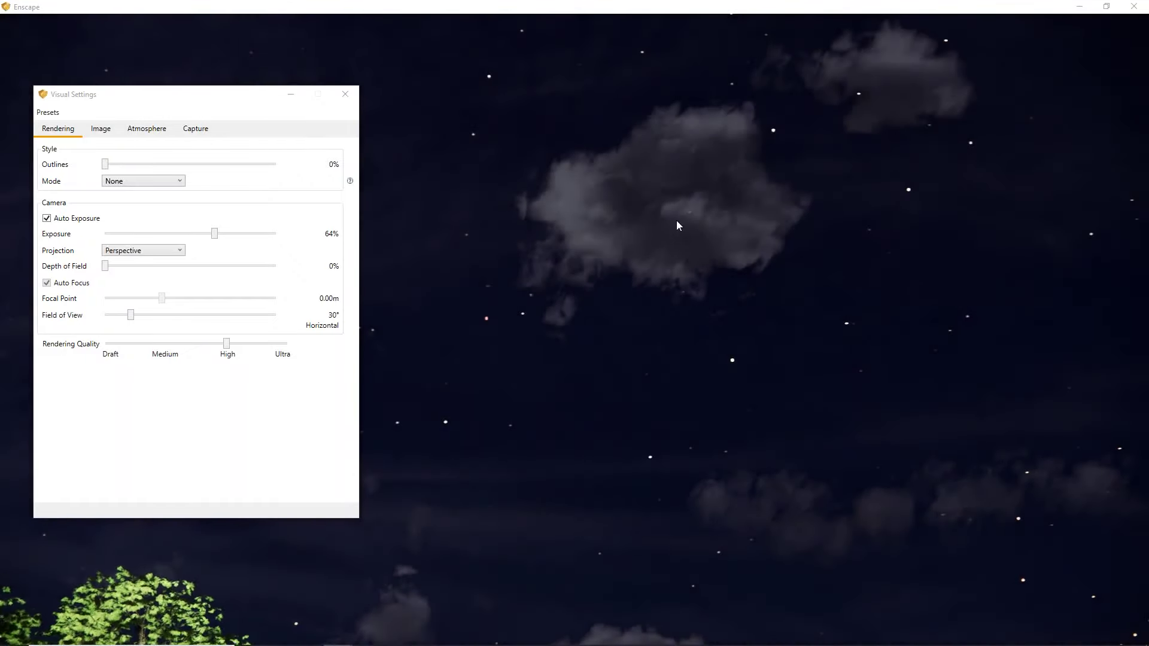
{"action": "left_click", "coordinate": [130, 132]}
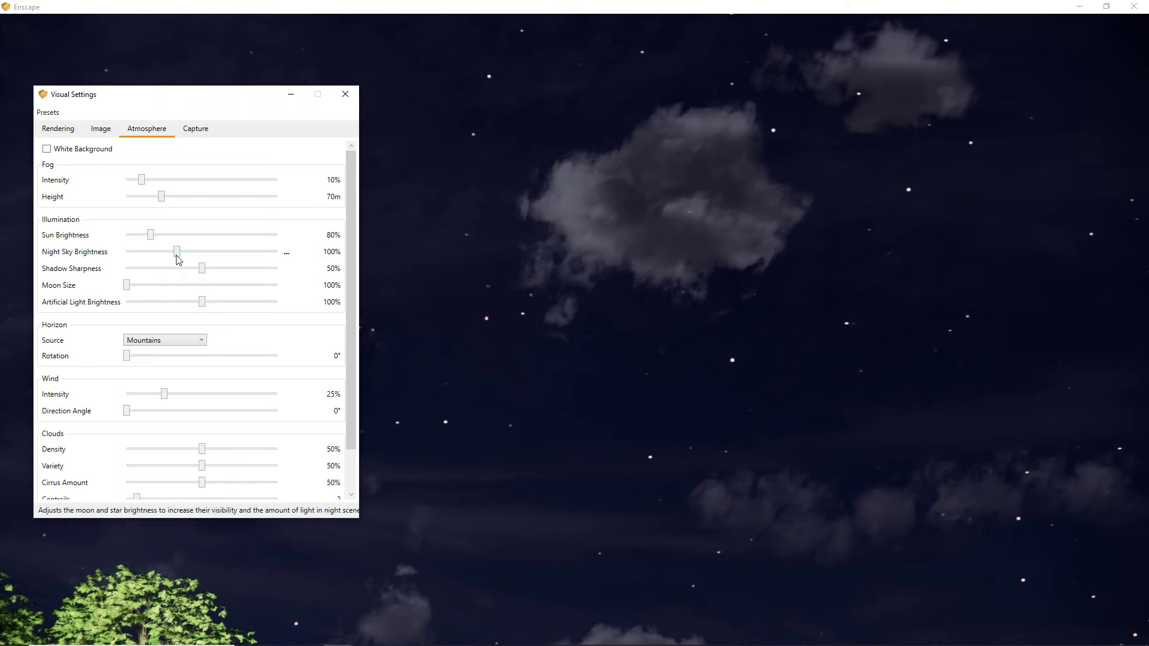
{"action": "left_click_drag", "start_coordinate": [177, 252], "coordinate": [315, 261]}
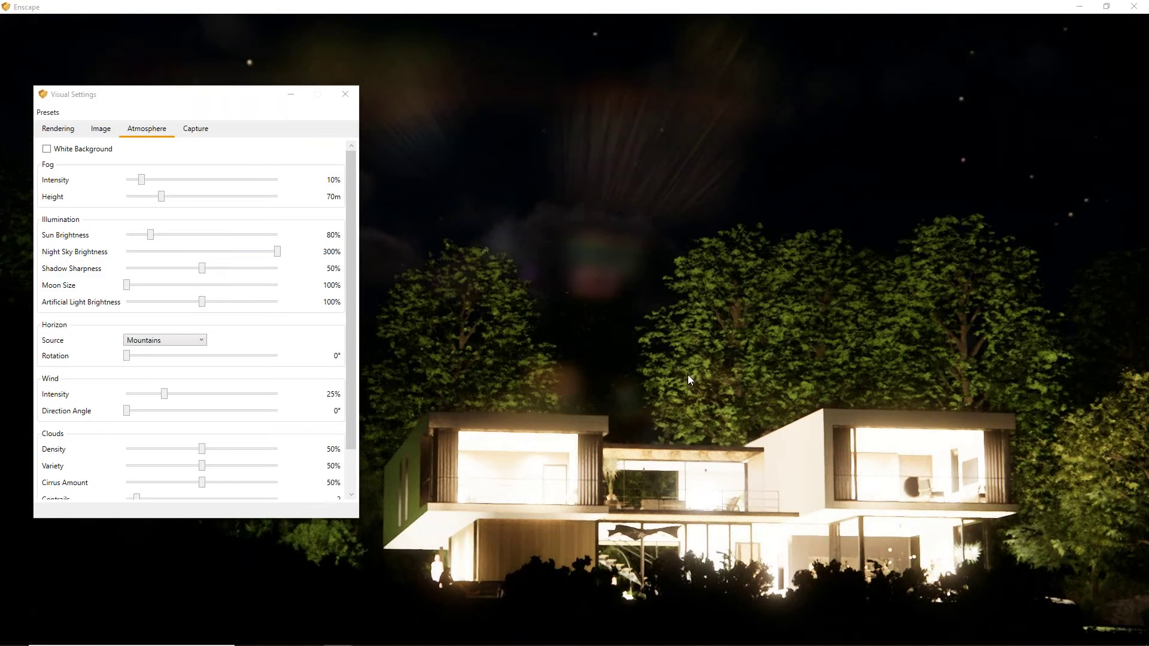
- Lower the Artificial Light Brightness to 37% in the atmosphere illumination settings
{"action": "left_click", "coordinate": [101, 129]}
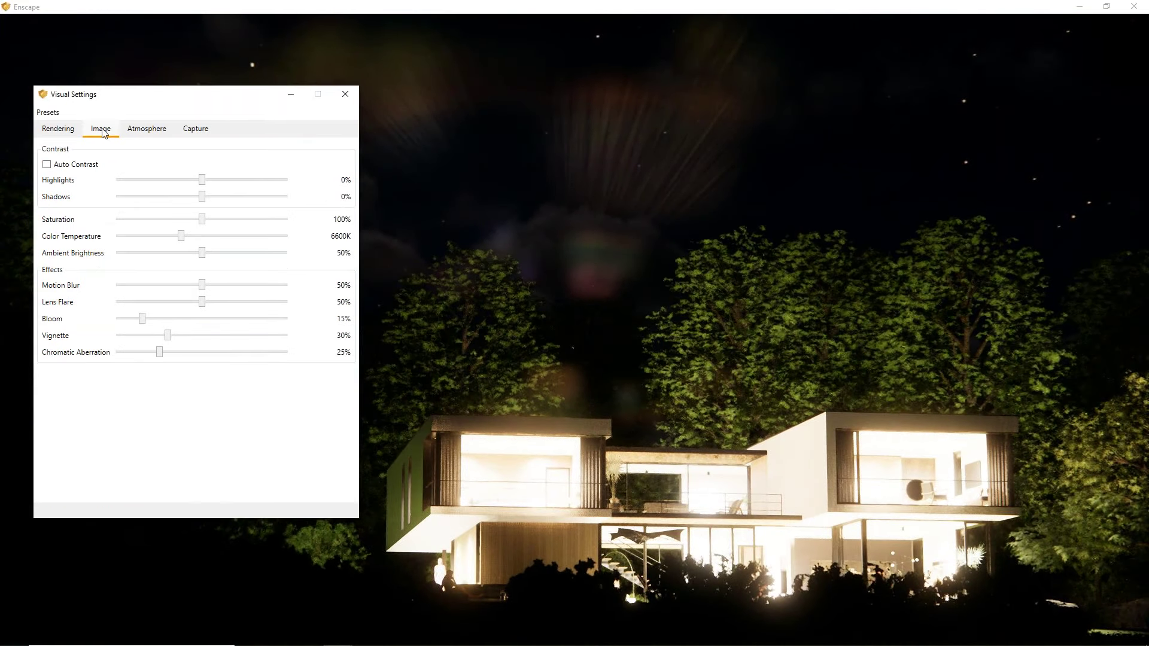
{"action": "left_click", "coordinate": [57, 129]}
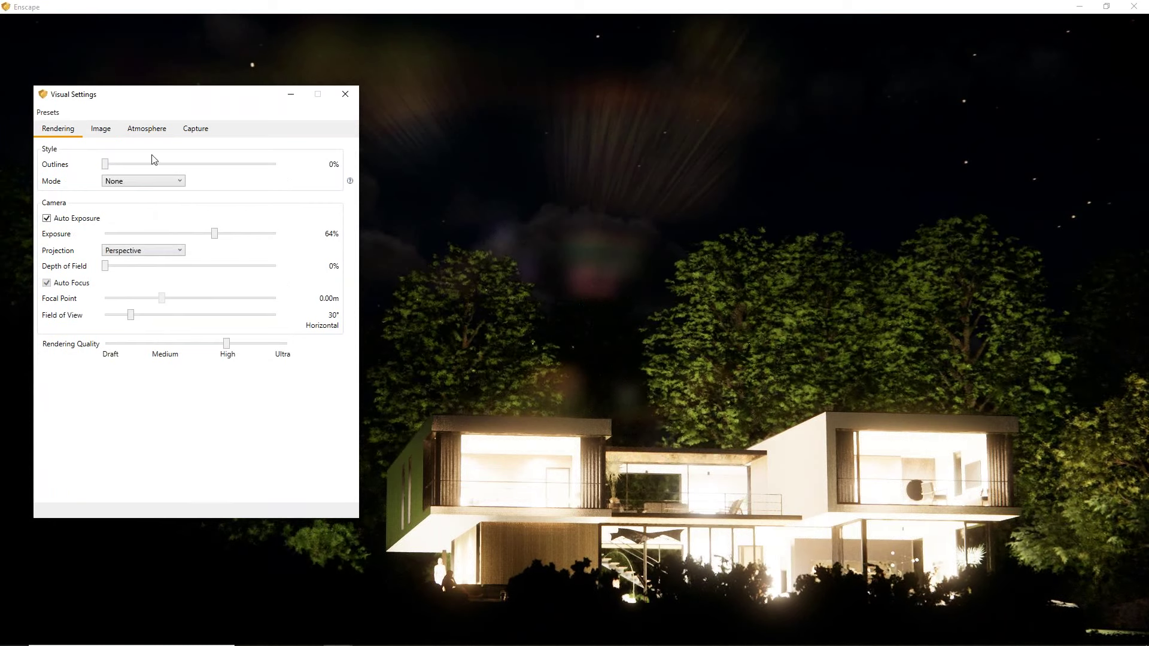
{"action": "left_click", "coordinate": [150, 133]}
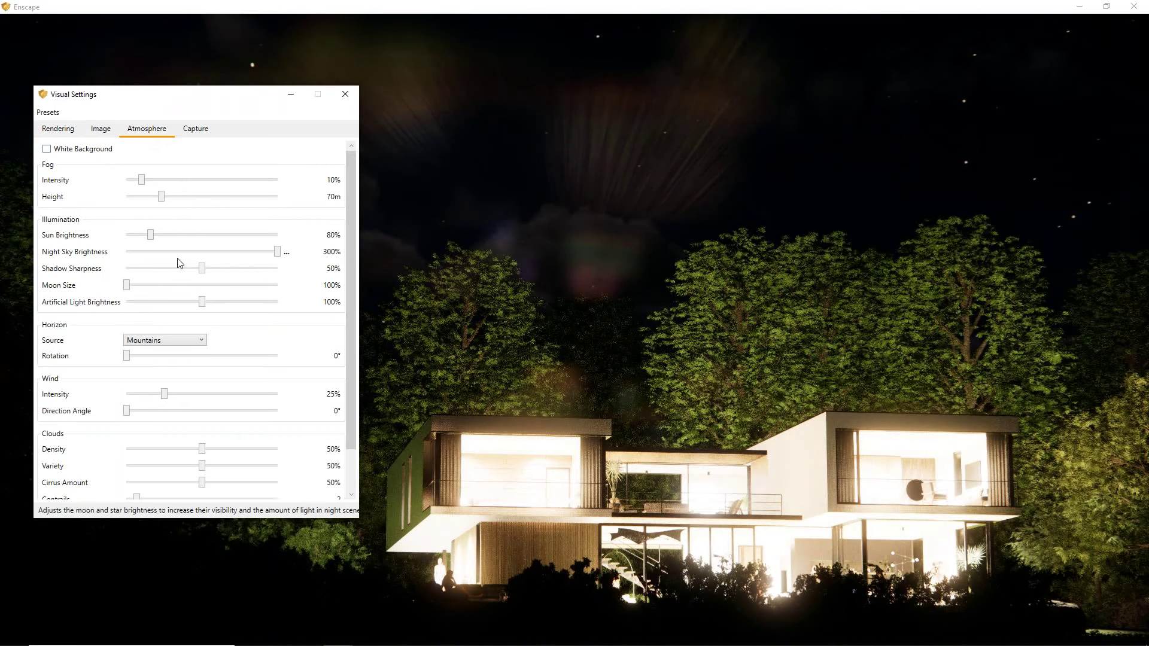
{"action": "left_click_drag", "start_coordinate": [200, 306], "coordinate": [157, 303]}
- Enlarge the Moon Size to 989% with the cloudy night sky in view
{"action": "left_click_drag", "start_coordinate": [515, 299], "coordinate": [559, 323]}
{"action": "right_click_drag", "start_coordinate": [559, 323], "coordinate": [529, 310]}
{"action": "right_click_drag", "start_coordinate": [897, 161], "coordinate": [836, 189]}
{"action": "left_click_drag", "start_coordinate": [477, 174], "coordinate": [874, 452]}
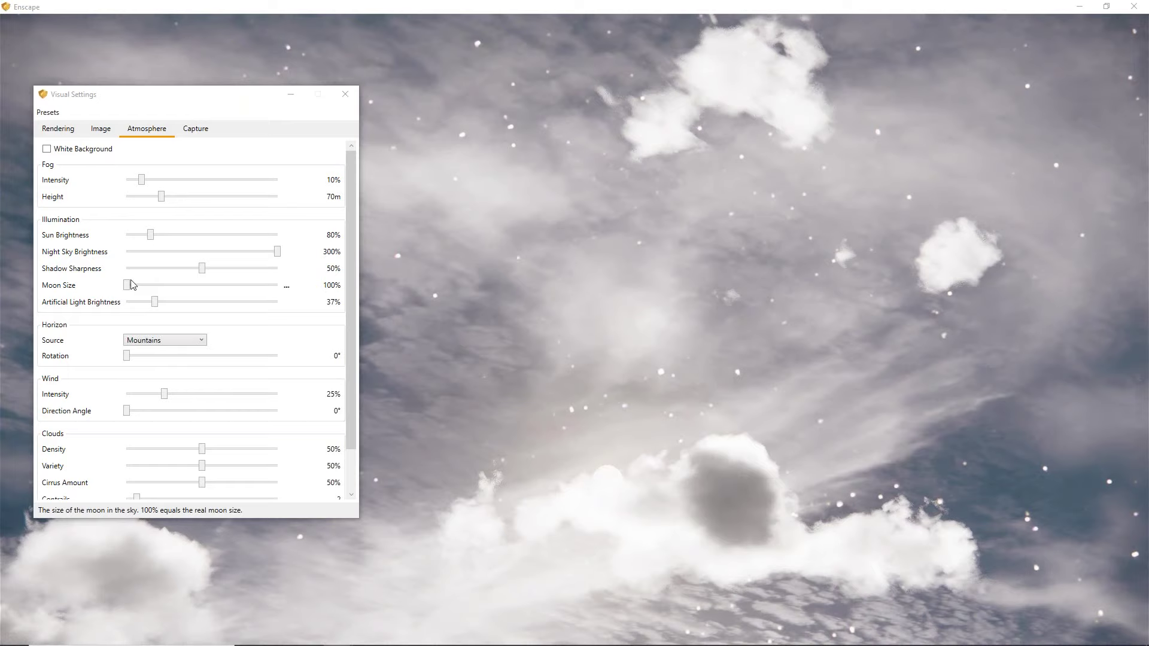
{"action": "left_click_drag", "start_coordinate": [155, 285], "coordinate": [277, 286]}
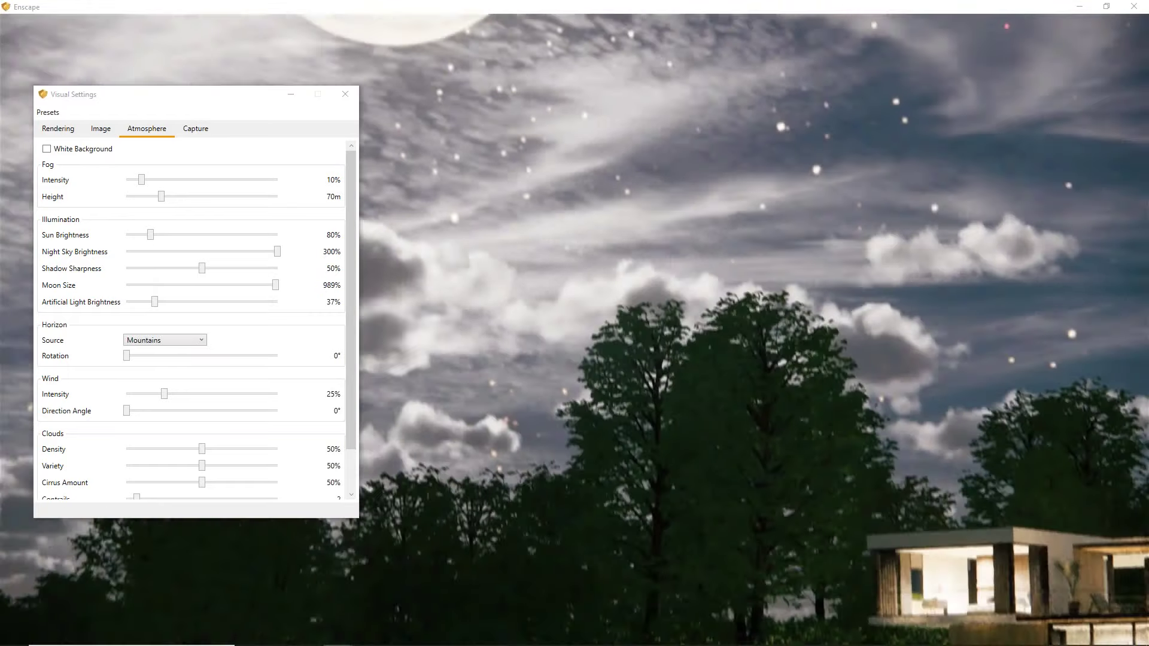
- View the villa from its pool side at night and change the time of day to daylight
{"action": "left_click_drag", "start_coordinate": [832, 359], "coordinate": [496, 319]}
{"action": "left_click_drag", "start_coordinate": [768, 223], "coordinate": [799, 124]}
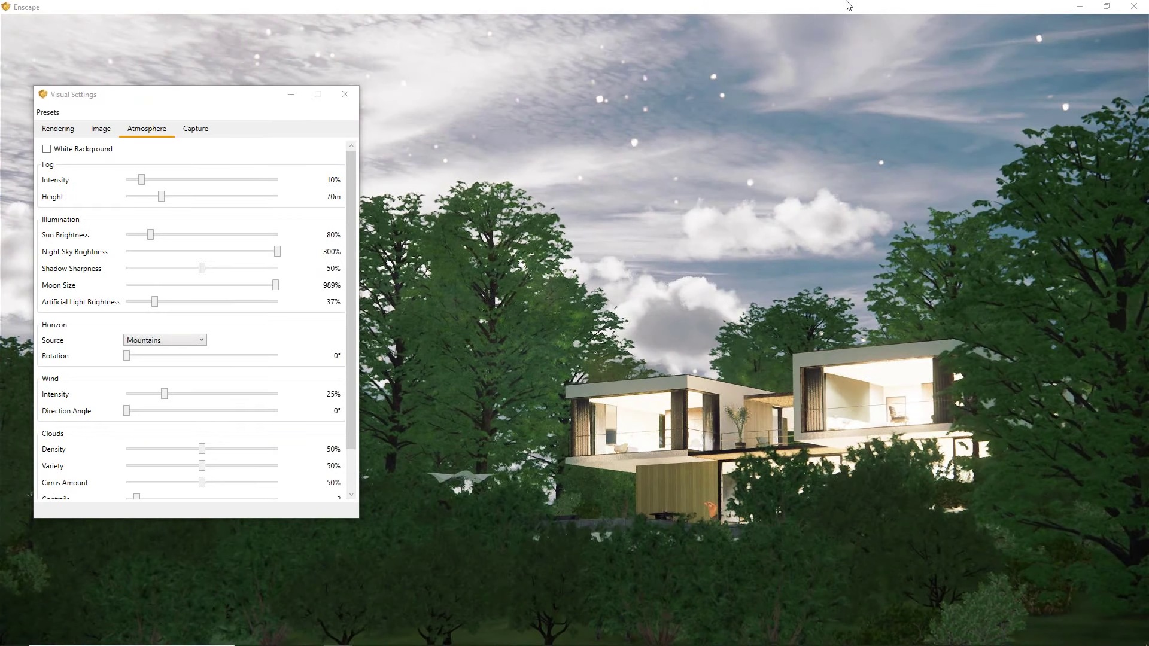
{"action": "key", "text": "w"}
{"action": "left_click_drag", "start_coordinate": [846, 102], "coordinate": [804, 24]}
{"action": "key", "text": "e"}
{"action": "left_click_drag", "start_coordinate": [742, 335], "coordinate": [683, 225]}
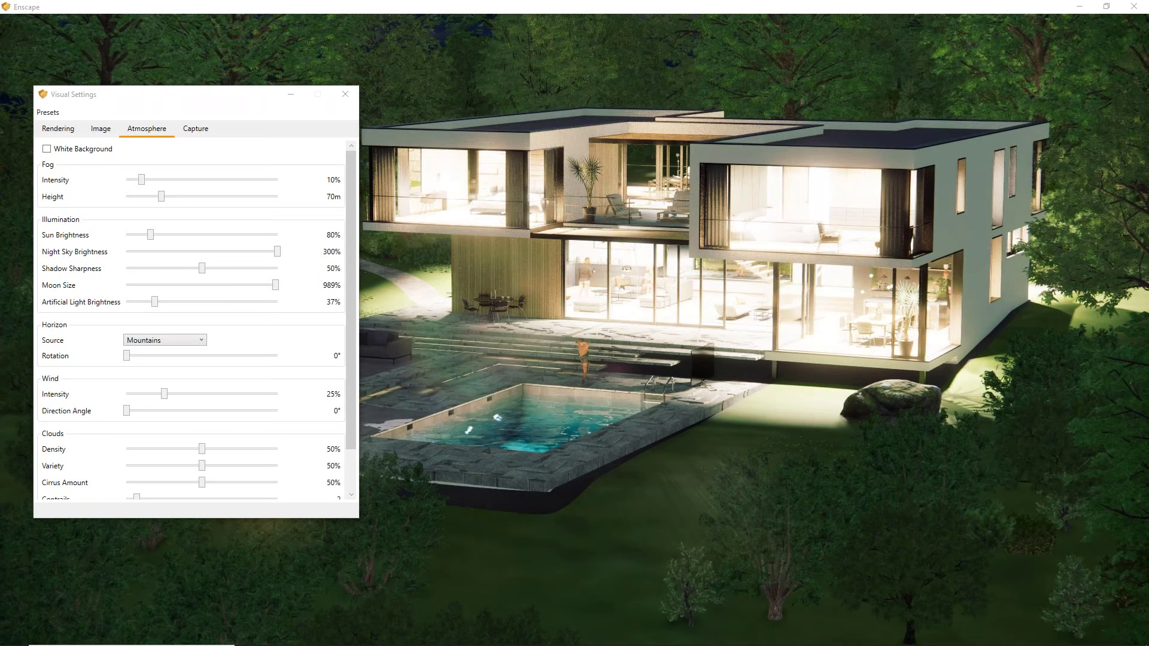
{"action": "right_click_drag", "start_coordinate": [915, 177], "coordinate": [1095, 178]}
{"action": "mouse_move", "coordinate": [885, 226]}
{"action": "right_mouse_down"}
{"action": "mouse_move", "coordinate": [981, 218]}
{"action": "mouse_move", "coordinate": [868, 201]}
{"action": "mouse_move", "coordinate": [873, 221]}
{"action": "right_mouse_up"}
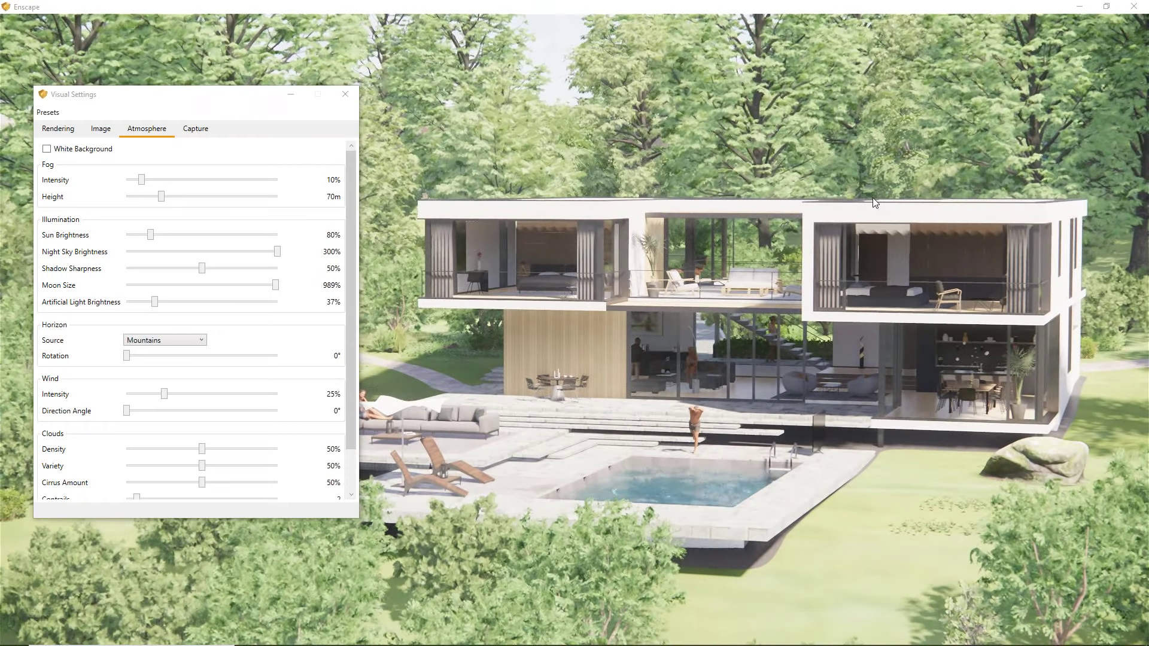
{"action": "right_click_drag", "start_coordinate": [946, 232], "coordinate": [953, 314]}
{"action": "middle_click_drag", "start_coordinate": [710, 302], "coordinate": [775, 266]}
{"action": "right_click_drag", "start_coordinate": [713, 320], "coordinate": [785, 322]}
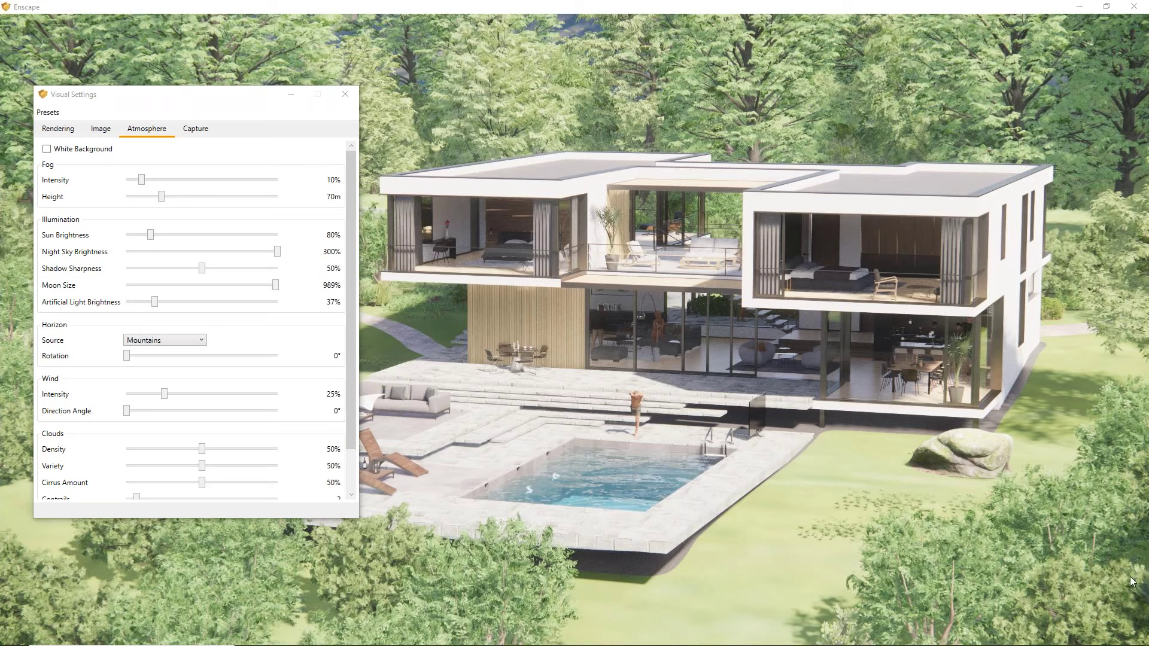
{"action": "mouse_move", "coordinate": [609, 454]}
{"action": "right_mouse_down"}
{"action": "mouse_move", "coordinate": [619, 398]}
{"action": "mouse_move", "coordinate": [610, 464]}
{"action": "right_mouse_up"}
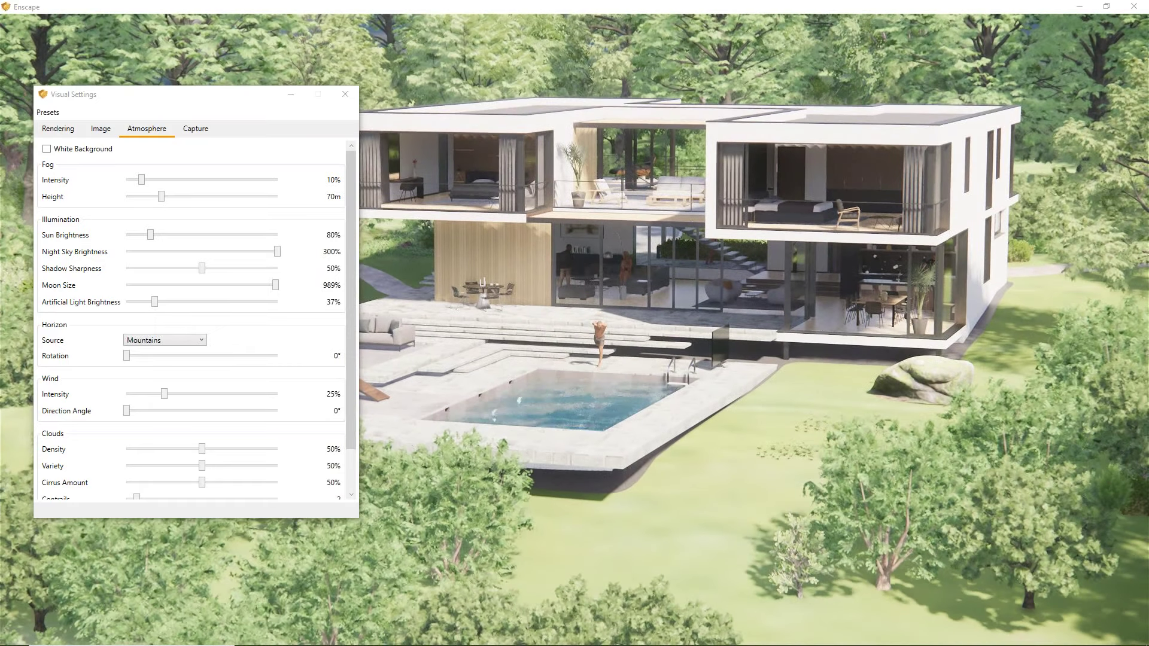
{"action": "mouse_move", "coordinate": [672, 345]}
{"action": "left_mouse_down"}
{"action": "mouse_move", "coordinate": [665, 311]}
{"action": "mouse_move", "coordinate": [640, 322]}
{"action": "mouse_move", "coordinate": [661, 352]}
{"action": "left_mouse_up"}
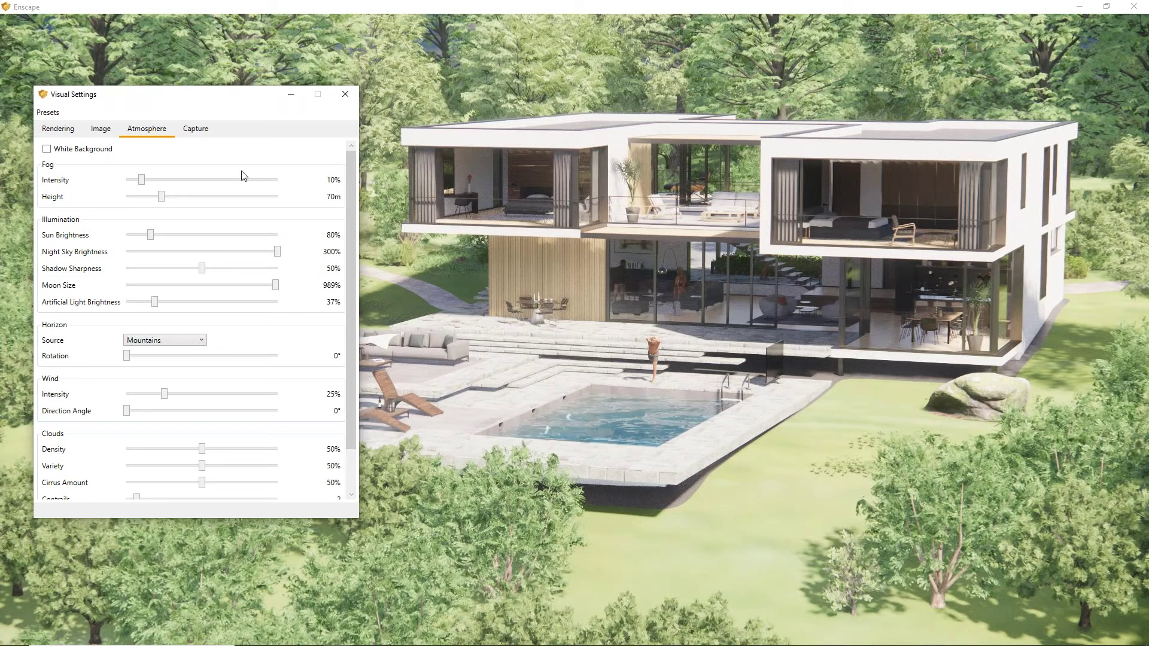
- Reset all the visual settings to their default values and accept the reset
{"action": "left_click_drag", "start_coordinate": [247, 97], "coordinate": [228, 128]}
{"action": "left_click", "coordinate": [66, 150]}
{"action": "left_click", "coordinate": [51, 134]}
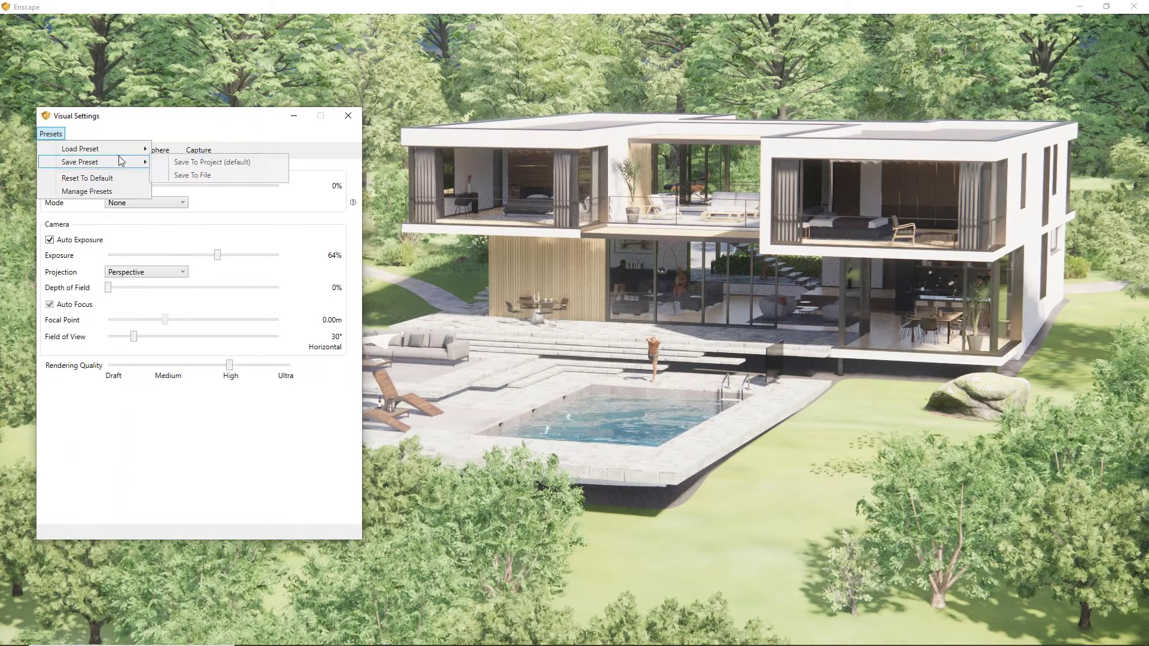
{"action": "left_click", "coordinate": [87, 178]}
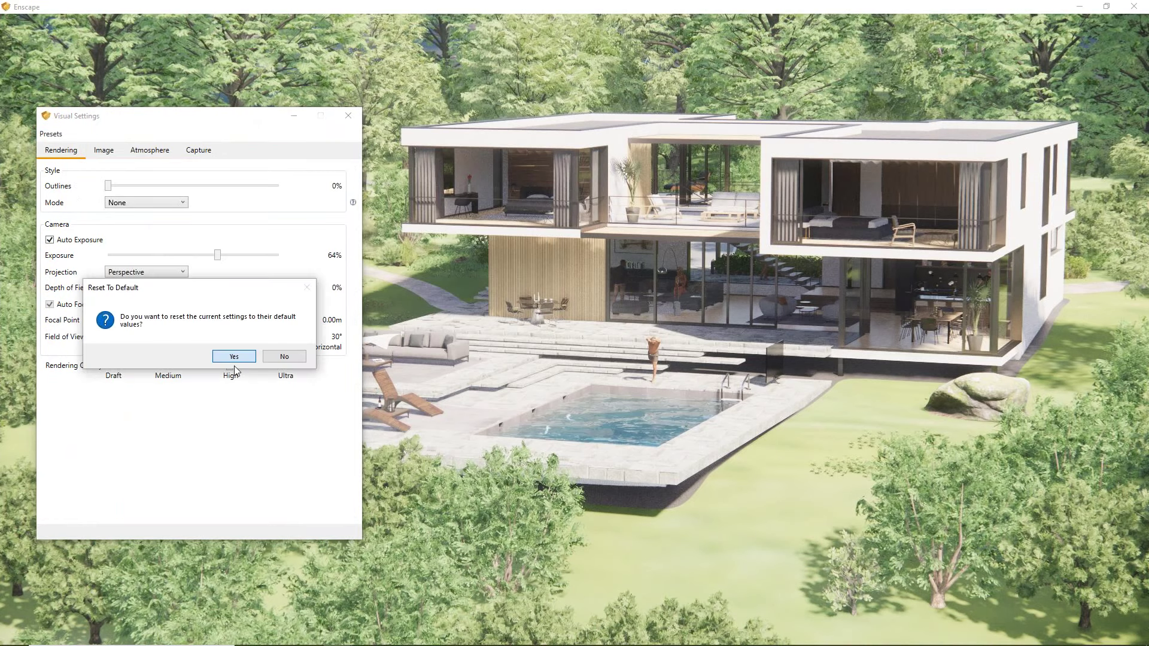
{"action": "left_click", "coordinate": [237, 358]}
- Fly in to the loungers and umbrella on the stone pool terrace, and close the Visual Settings window
{"action": "key", "text": "w"}
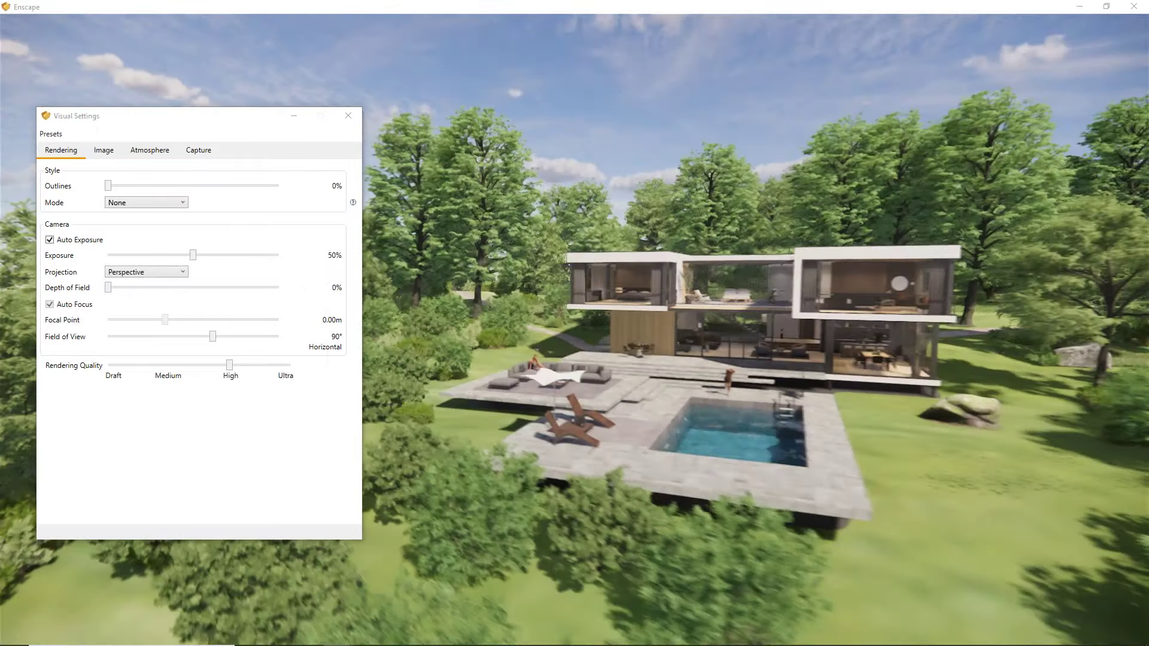
{"action": "key", "text": "w"}
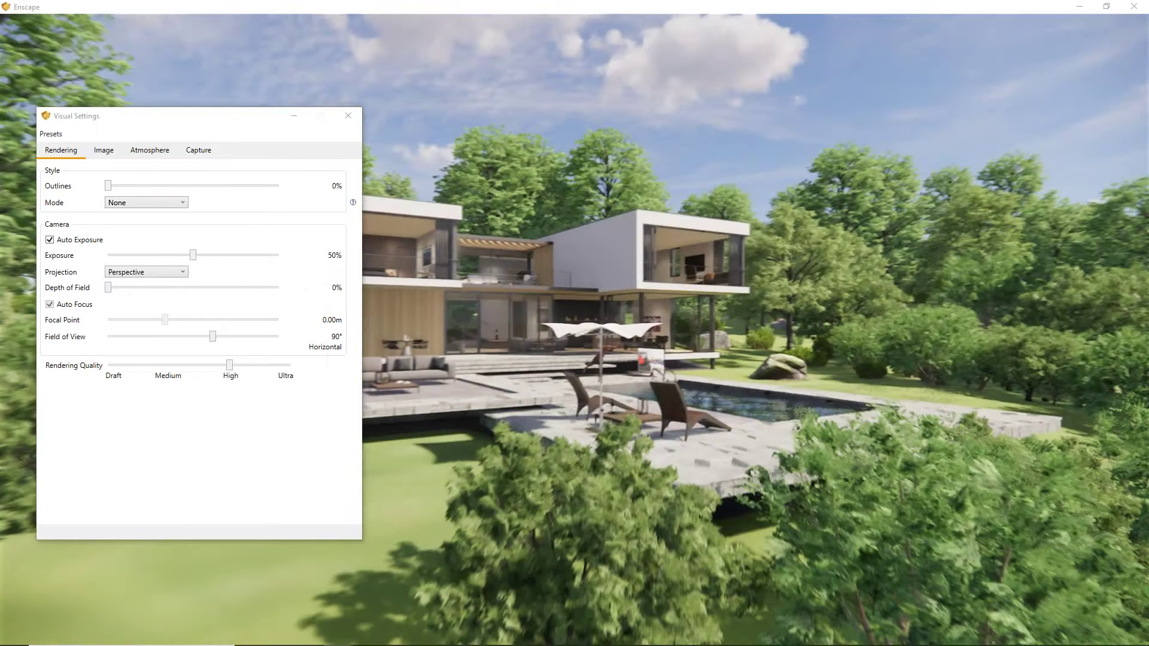
{"action": "key", "text": "w"}
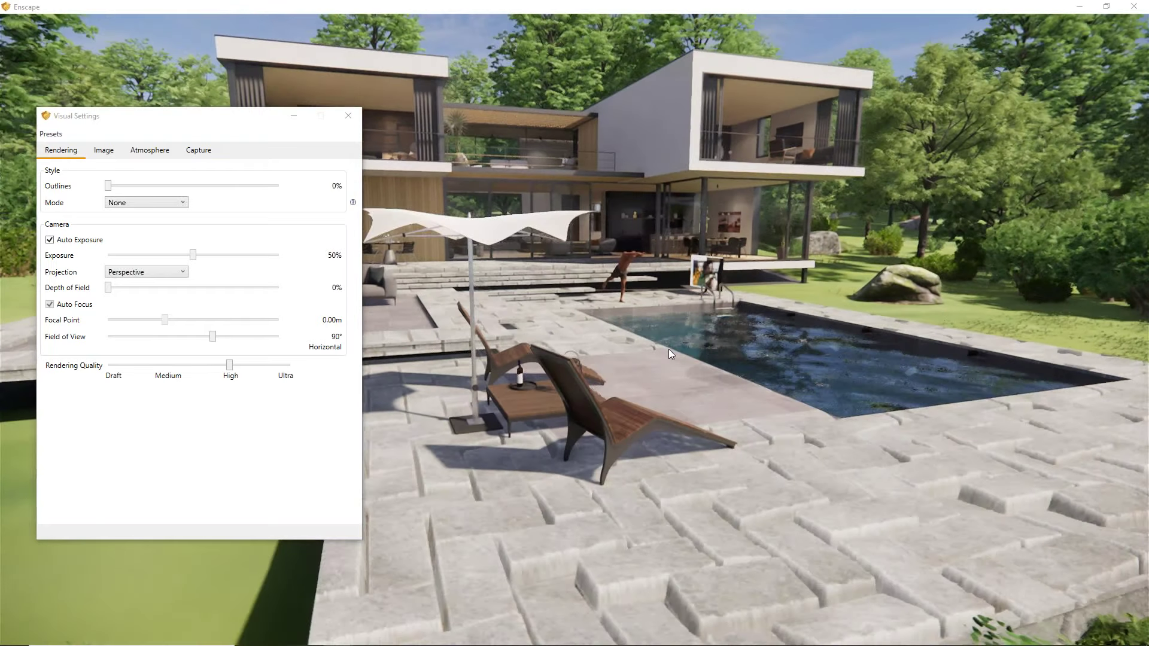
{"action": "left_click", "coordinate": [50, 134]}
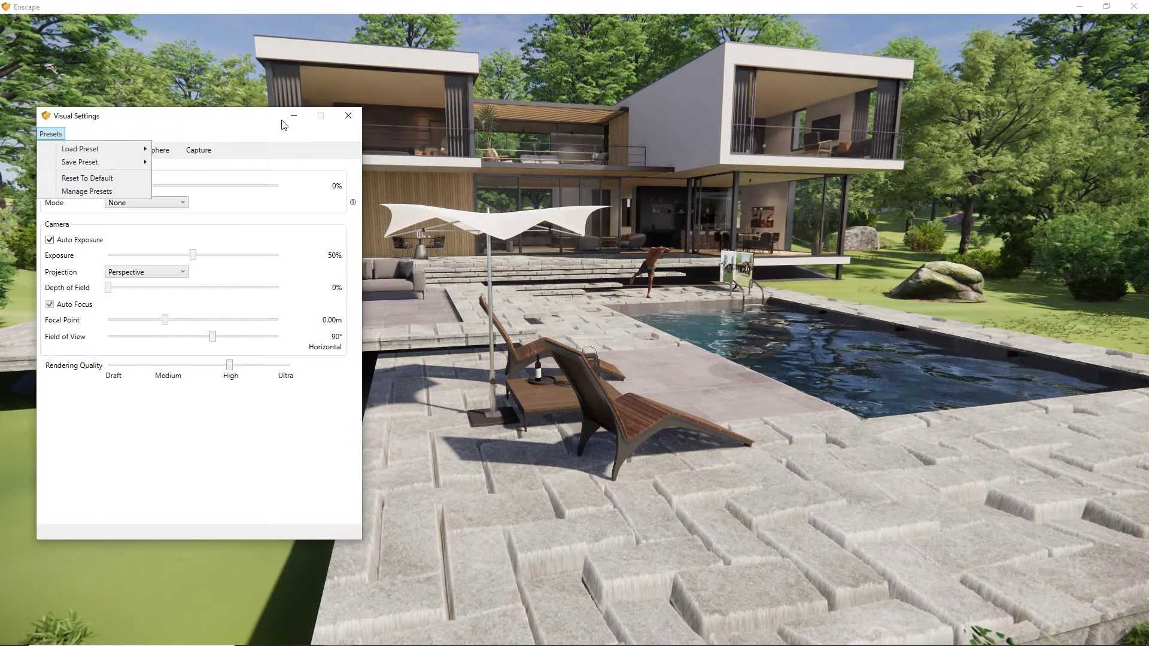
{"action": "left_click", "coordinate": [87, 178]}
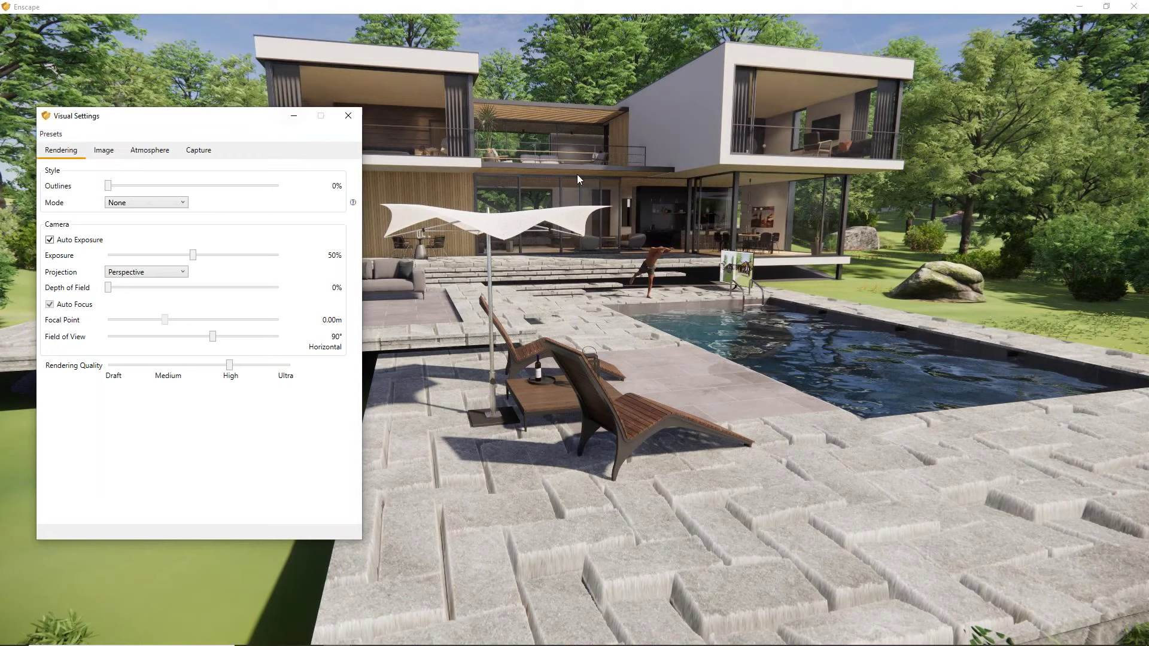
{"action": "left_click", "coordinate": [348, 116]}
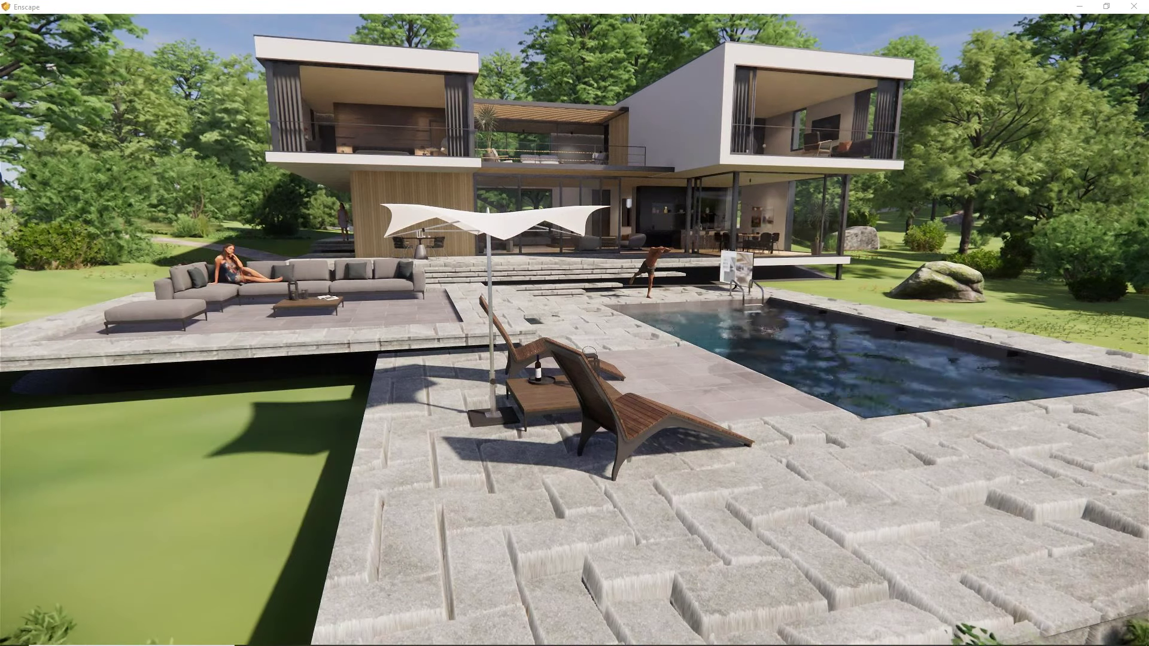